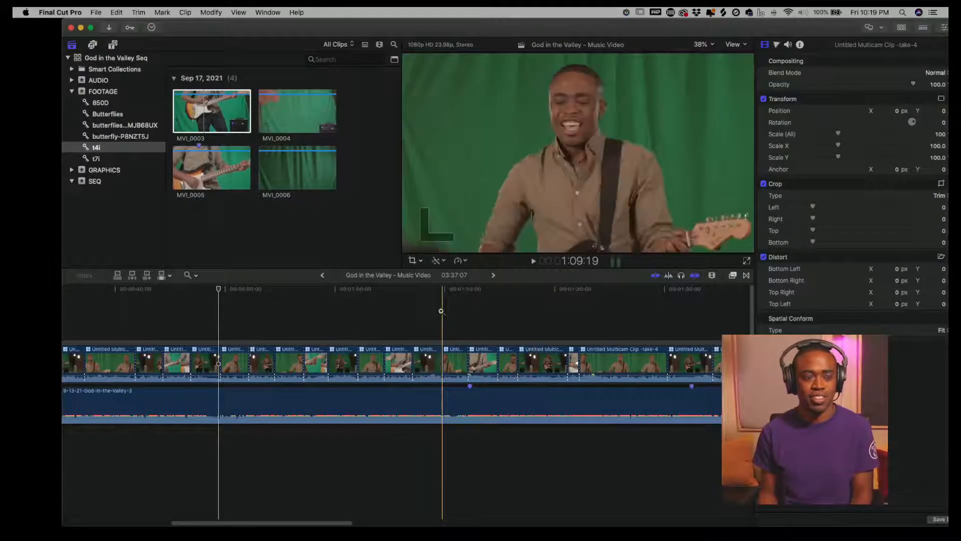
- Scrub and play back the start of the God in the Valley music video timeline to review the edit
click(421, 314)
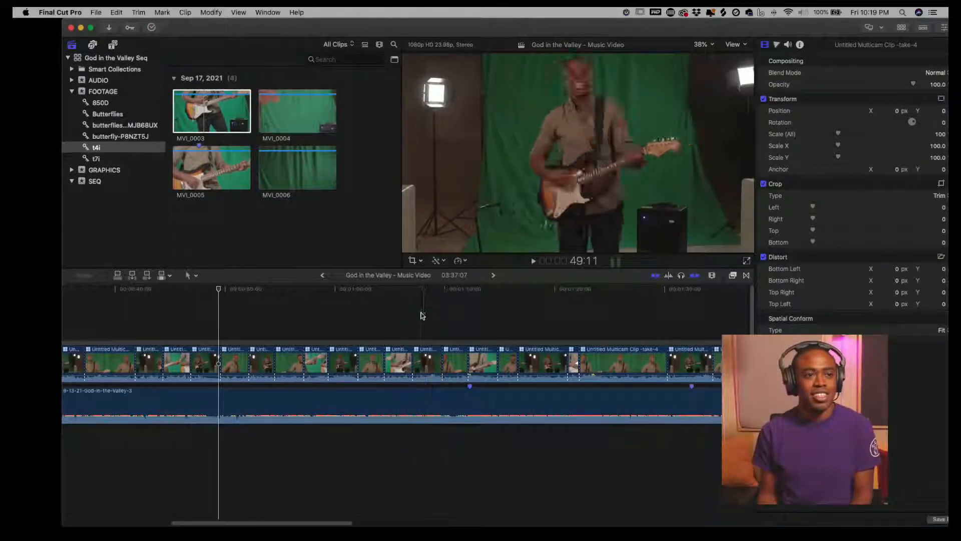
drag(423, 290, 286, 302)
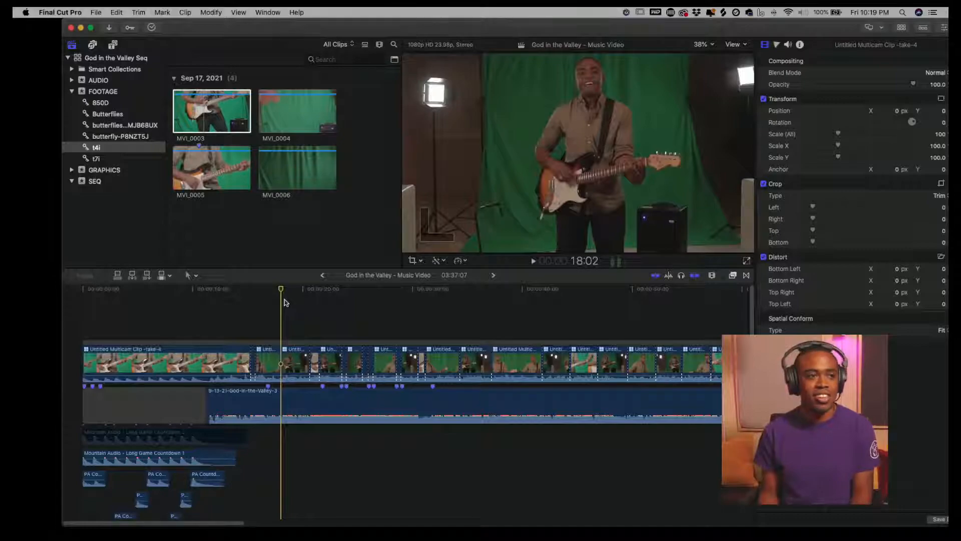
drag(278, 302, 204, 303)
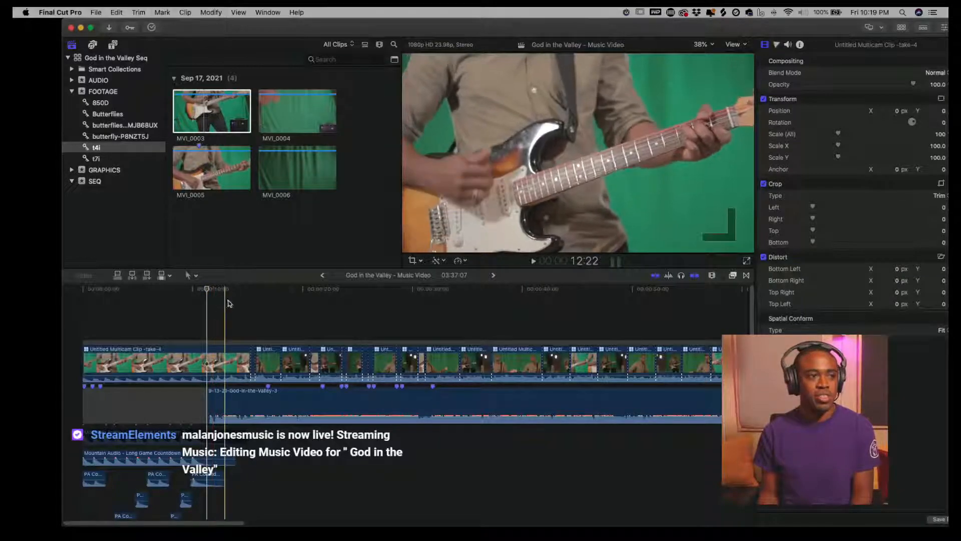
drag(129, 310, 102, 312)
key(space)
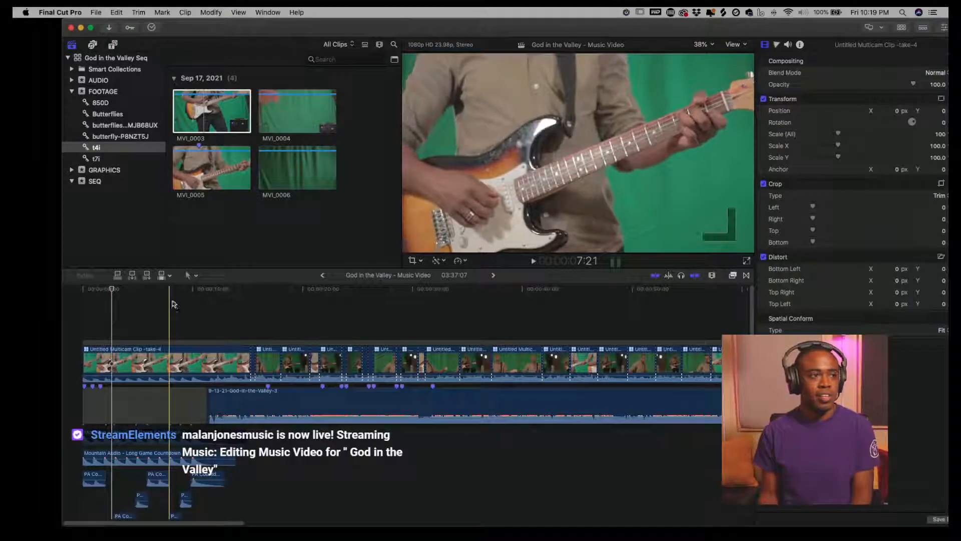
click(80, 301)
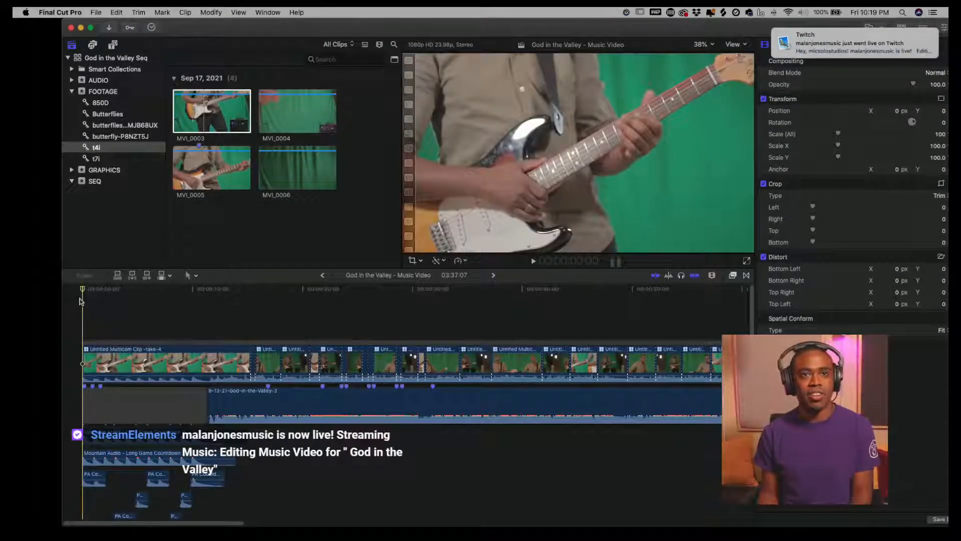
key(space)
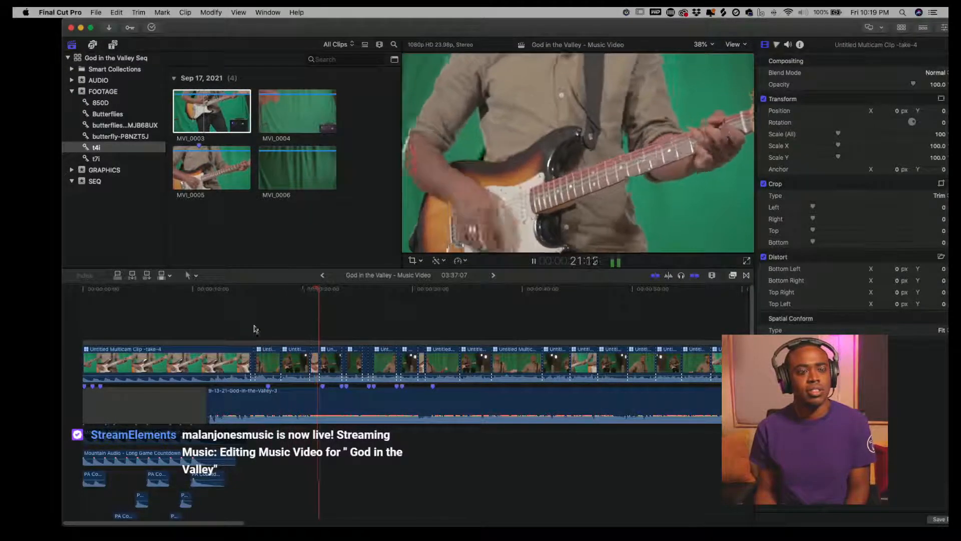
- Open the multicam clip at the playhead in the angle editor, fit it to the window, and select the MVI_1597 angle
click(332, 365)
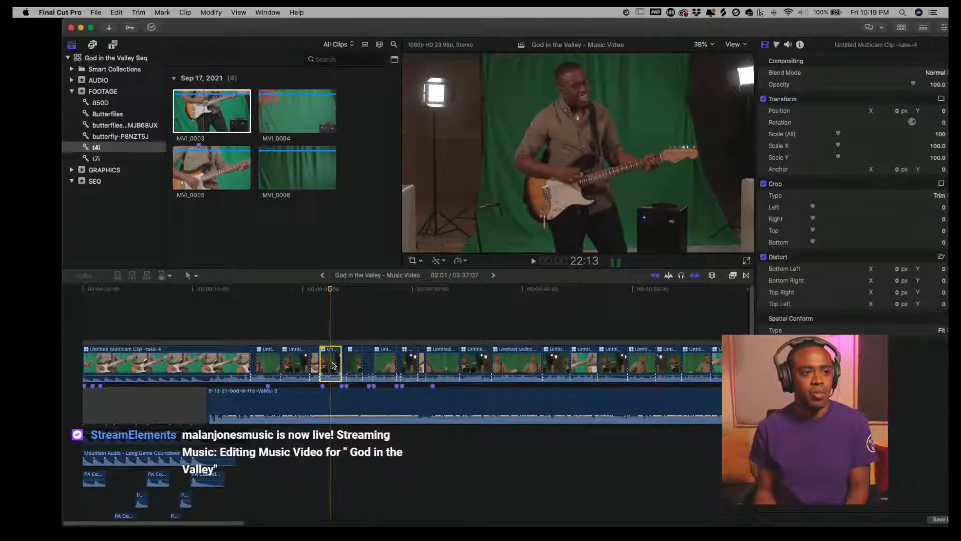
double_click(333, 365)
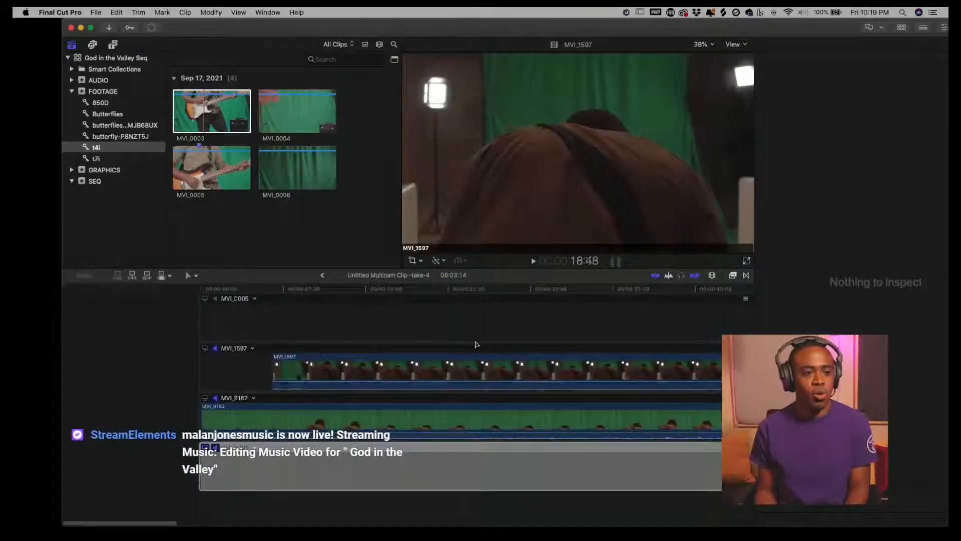
key(shift+z)
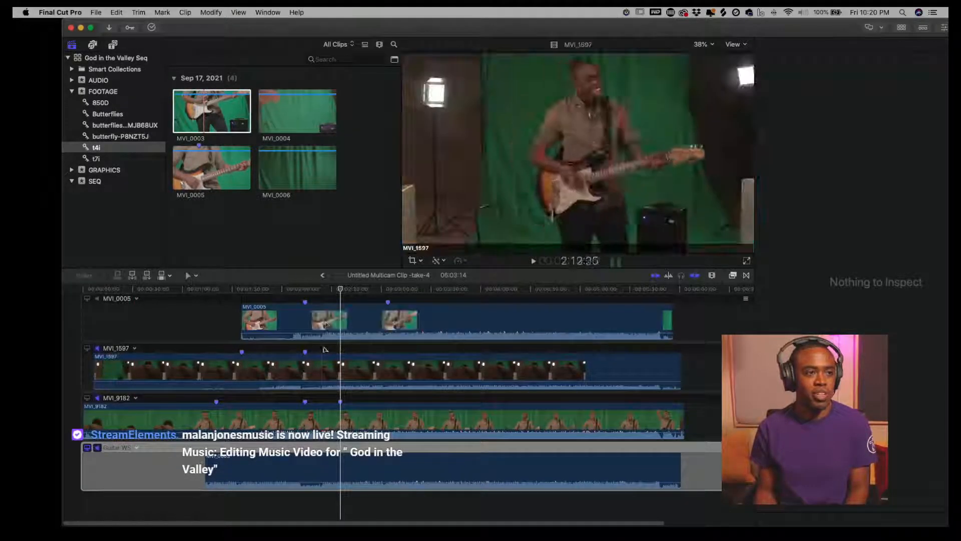
click(353, 293)
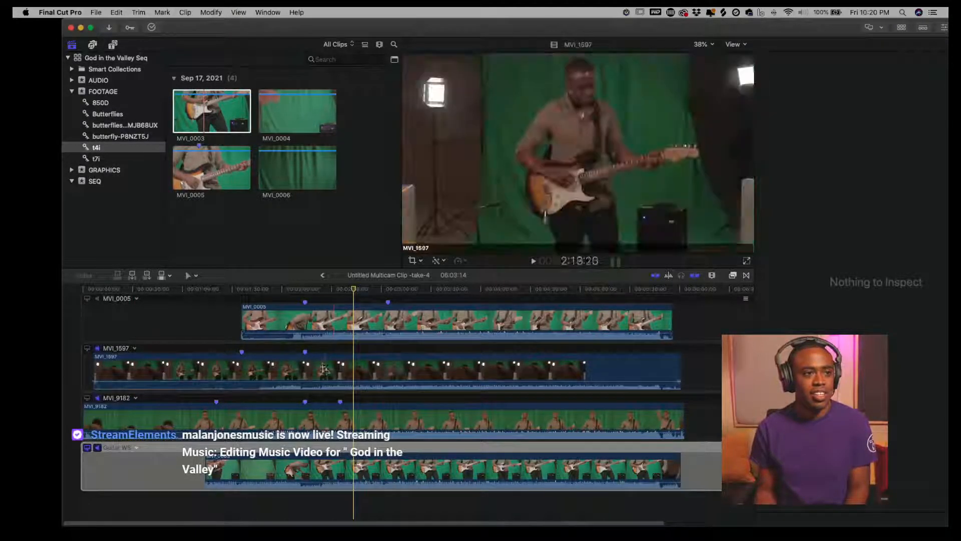
click(346, 374)
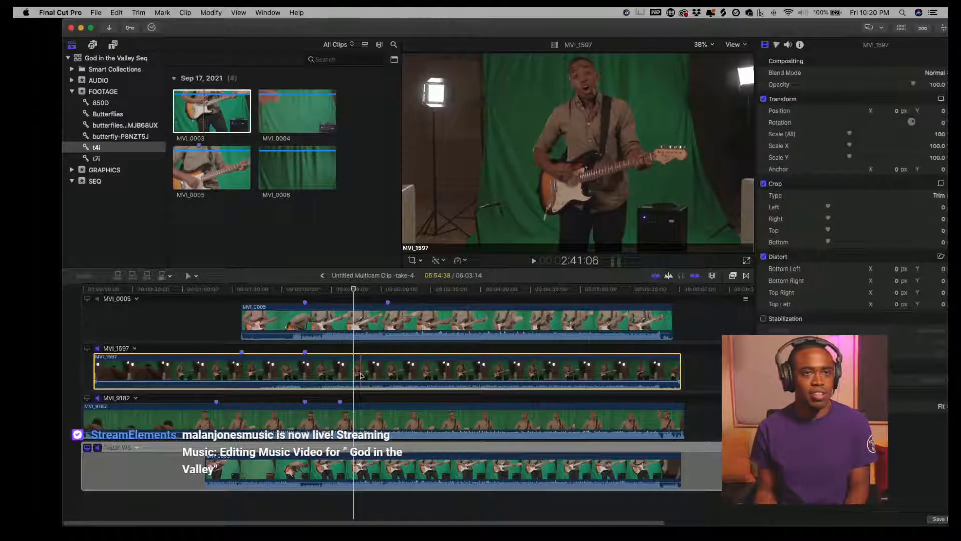
click(389, 304)
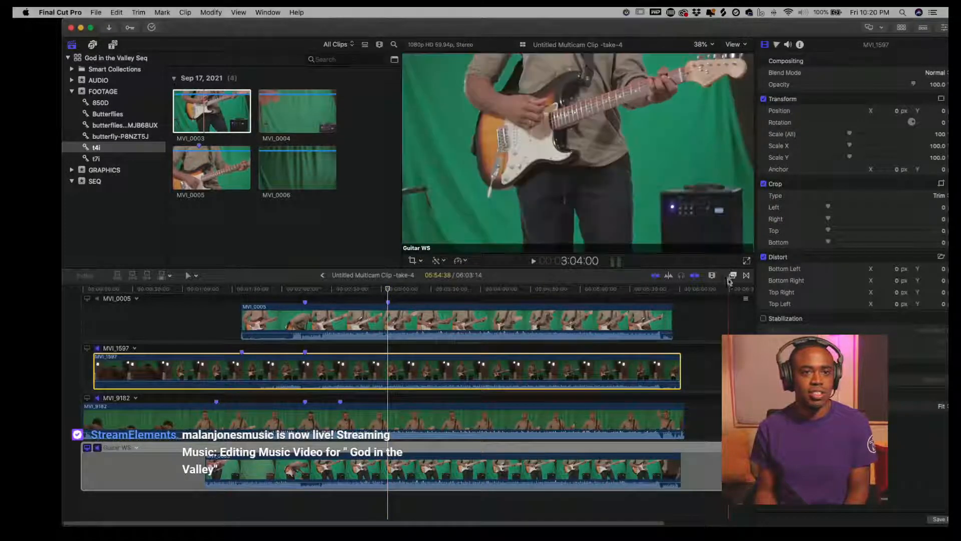
- Search the effects for Cinema Grade, apply it to the MVI_1597 angle, and open its controls
click(732, 275)
click(623, 518)
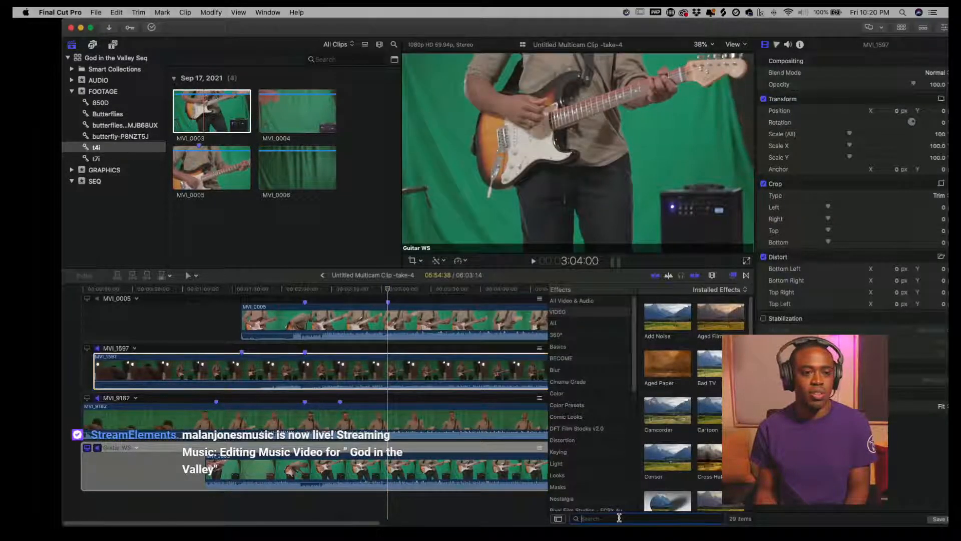
text(cut)
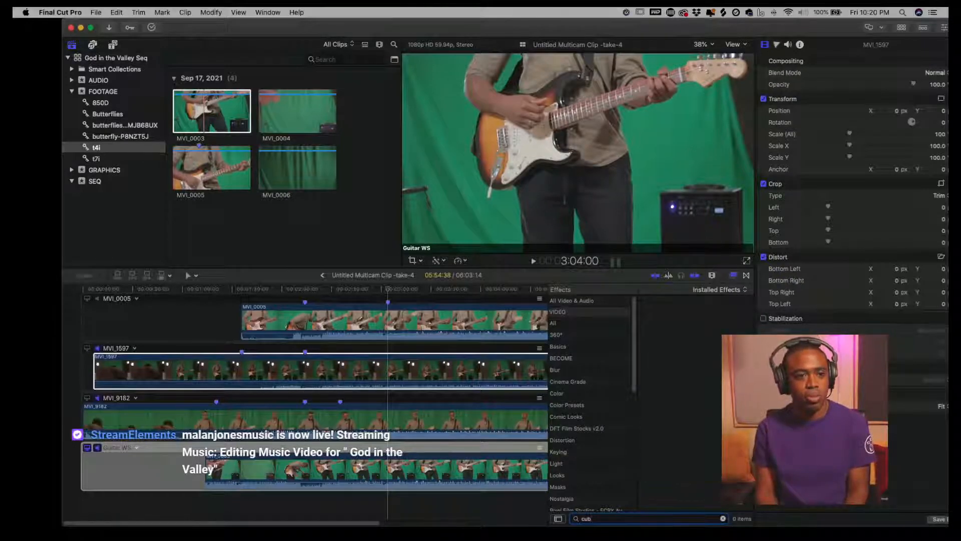
text(inema grade)
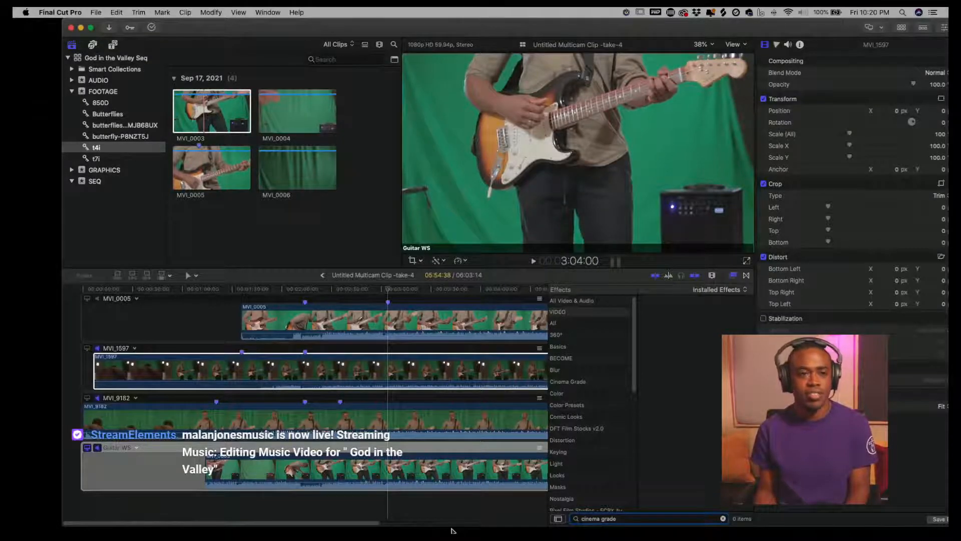
text(cine)
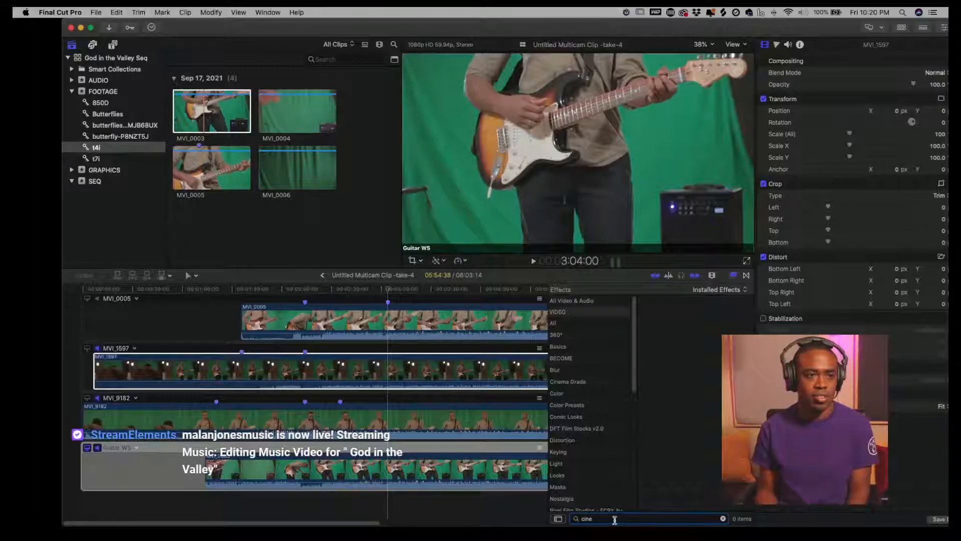
click(614, 525)
click(614, 519)
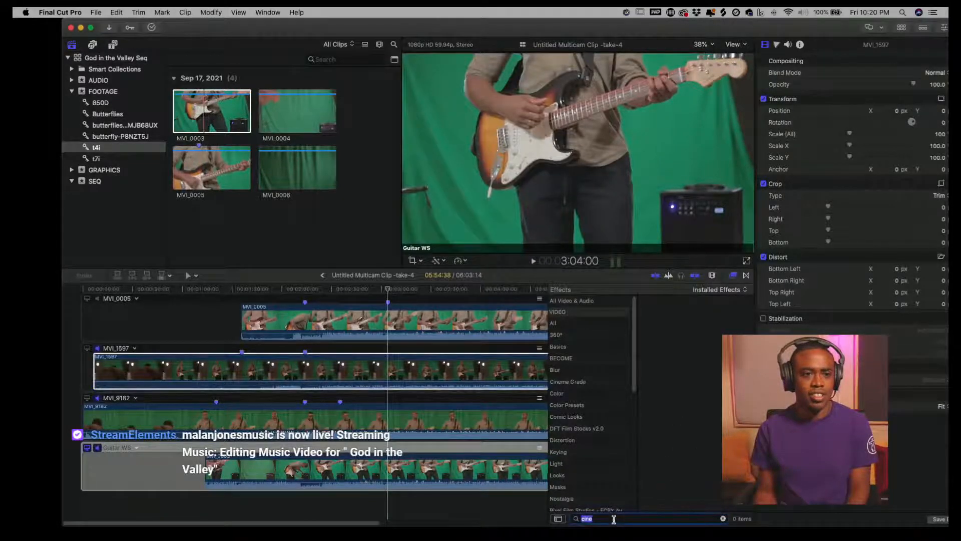
click(734, 279)
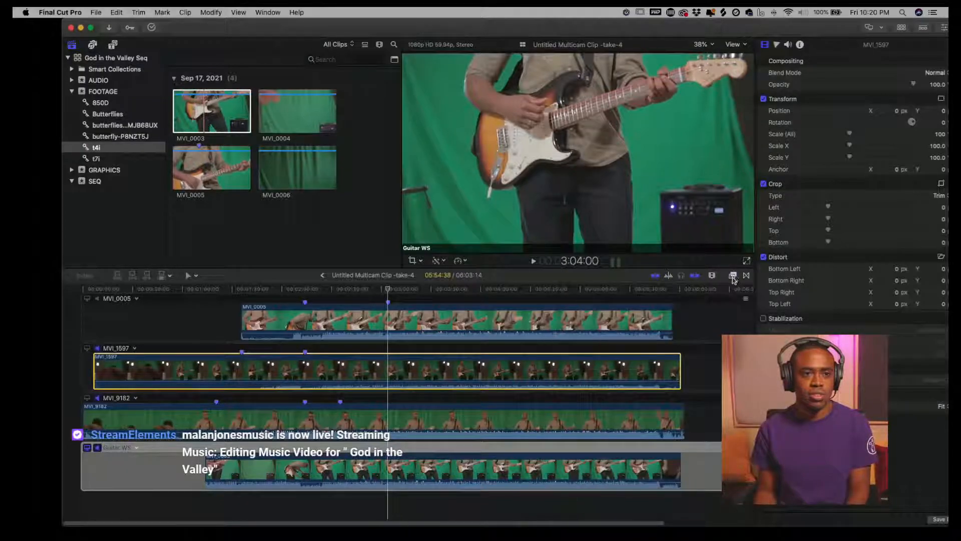
click(580, 301)
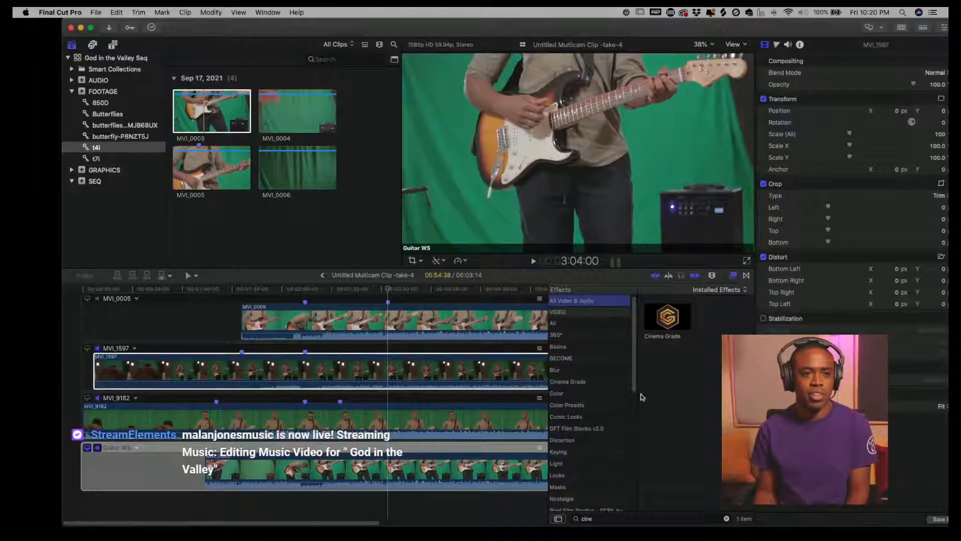
drag(668, 326, 390, 371)
click(892, 100)
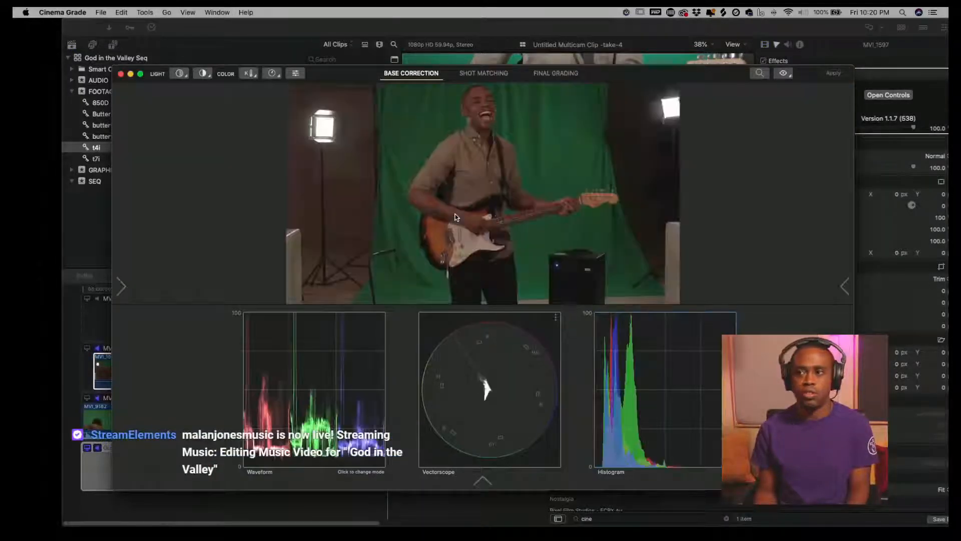
- With the Highlights/Midtones/Shadows adjustment and luma waveform, sample the lamp, shirt and floor and drag to brighten highlights and deepen shadows
click(183, 76)
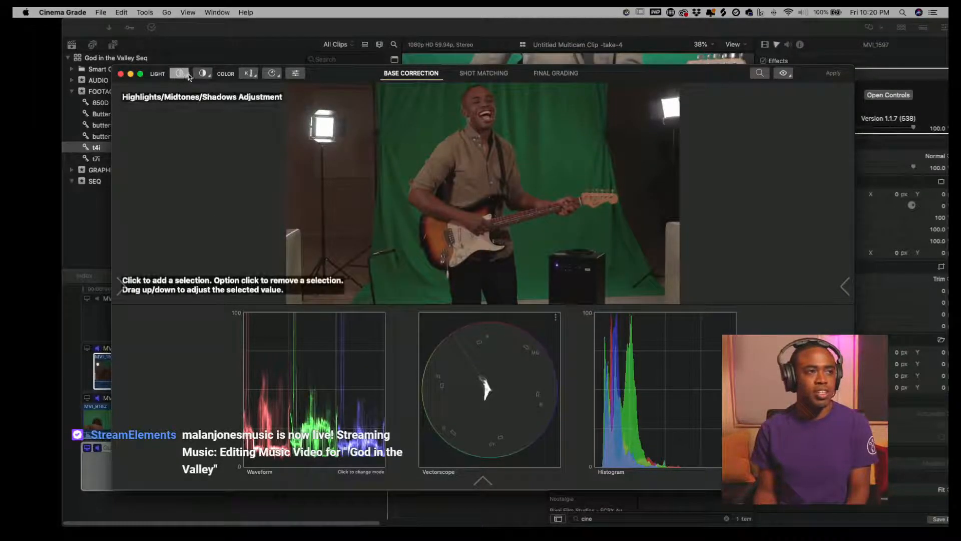
click(379, 374)
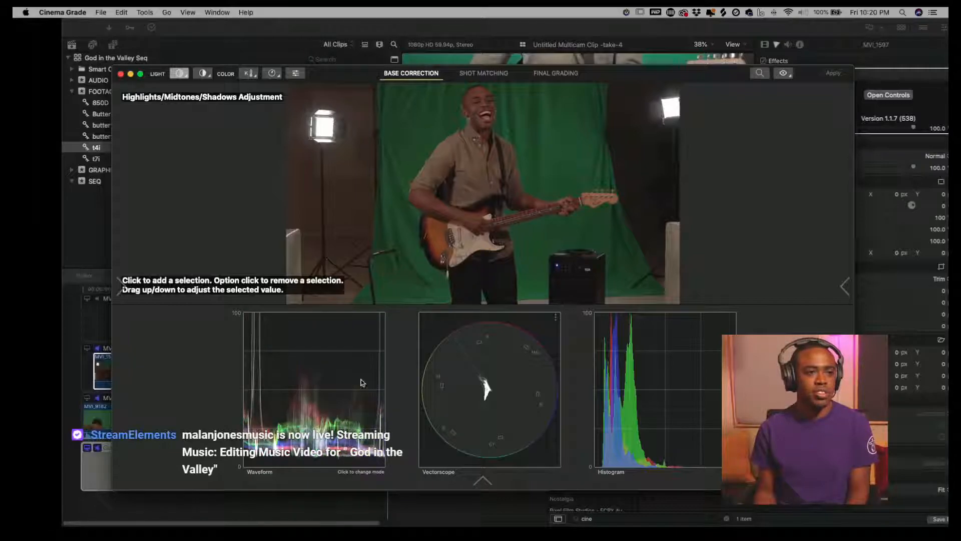
click(499, 279)
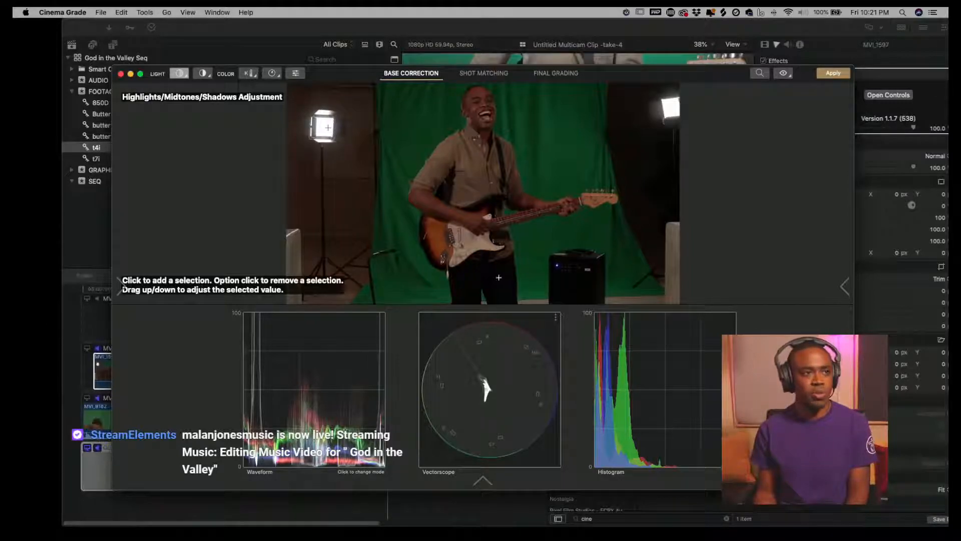
drag(326, 130, 329, 103)
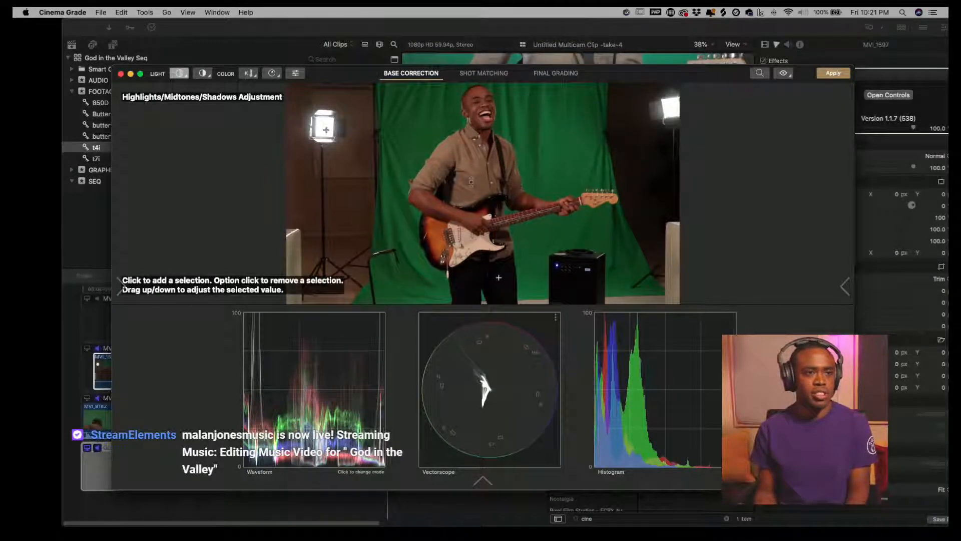
drag(472, 181, 472, 171)
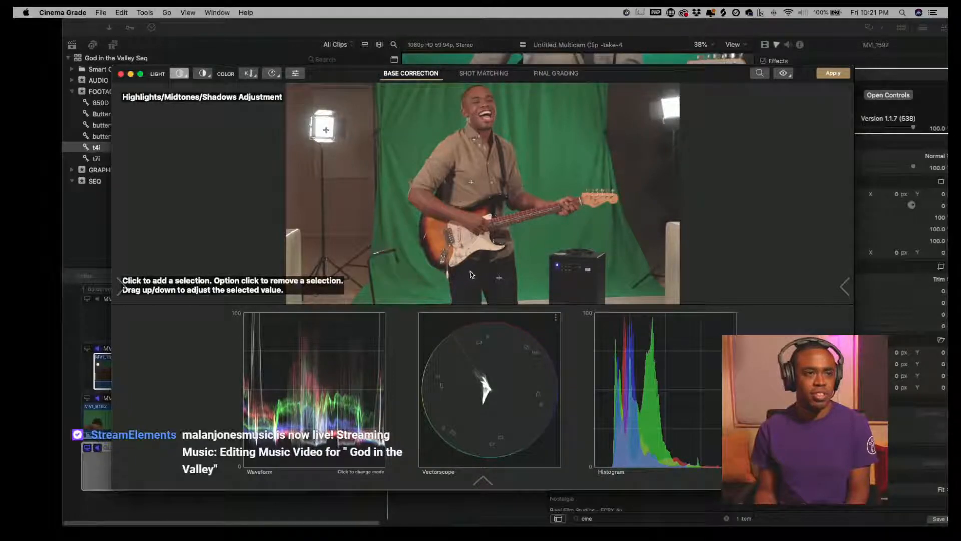
drag(470, 273, 471, 281)
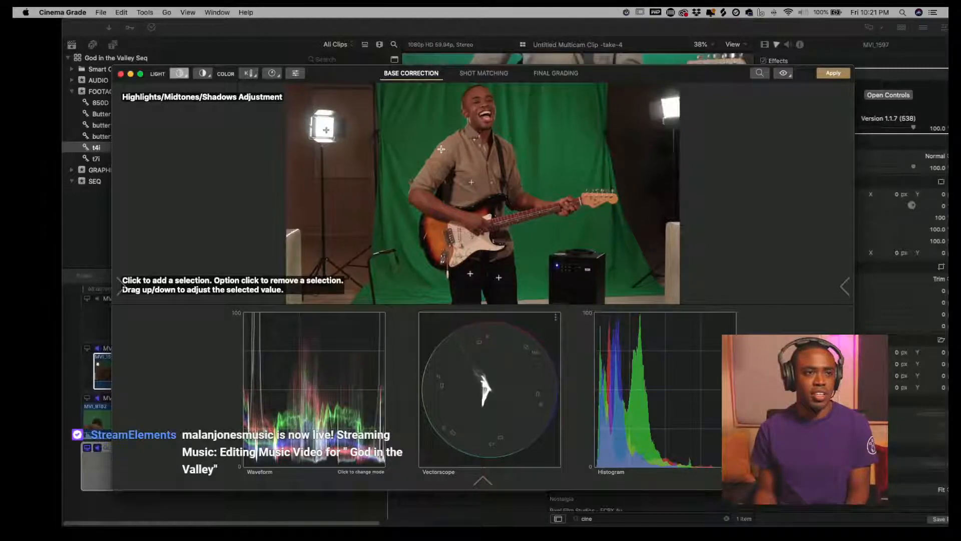
drag(442, 151, 443, 145)
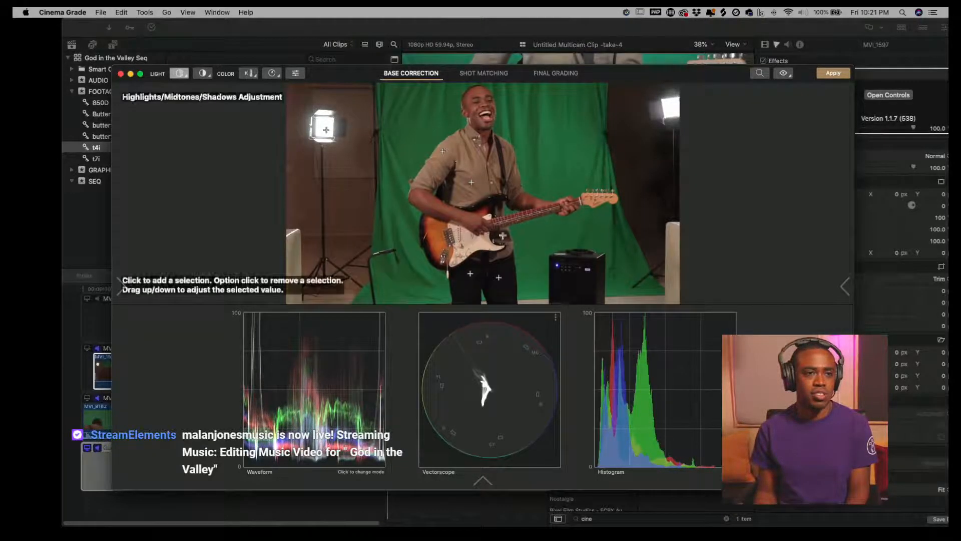
drag(470, 274, 471, 279)
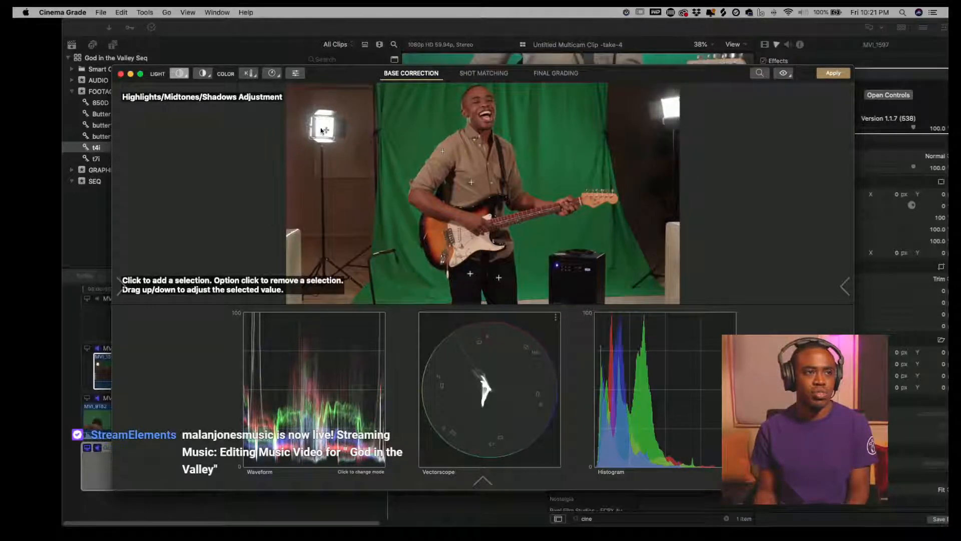
drag(326, 129, 326, 129)
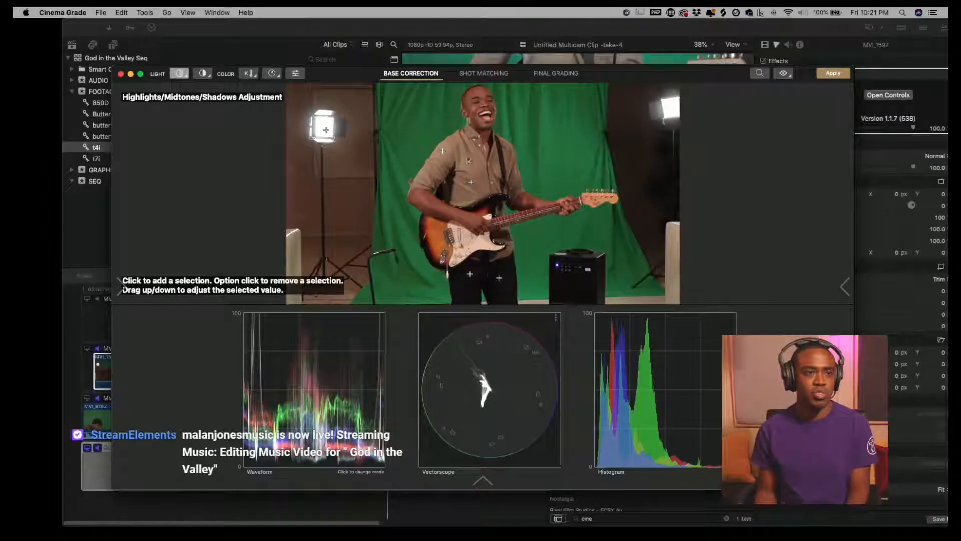
drag(472, 151, 472, 146)
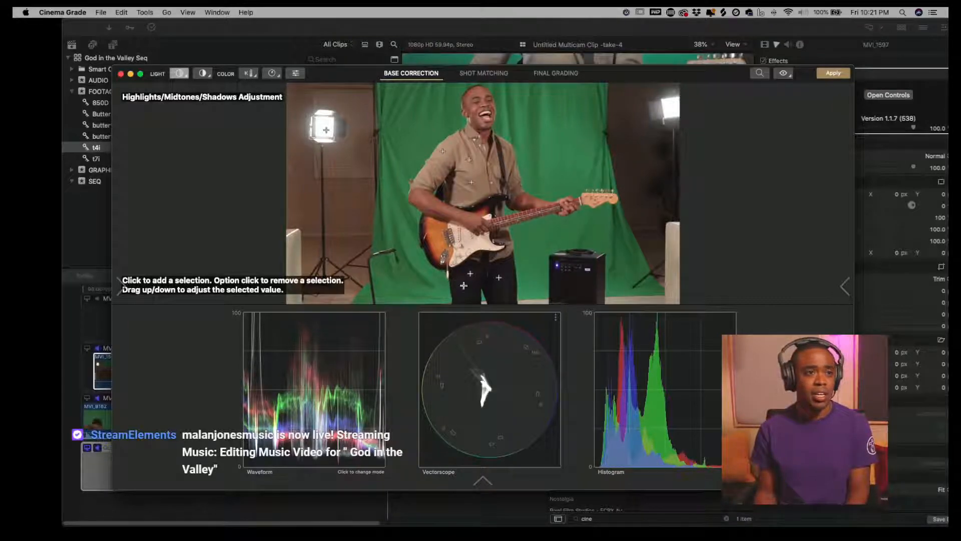
drag(499, 278, 500, 274)
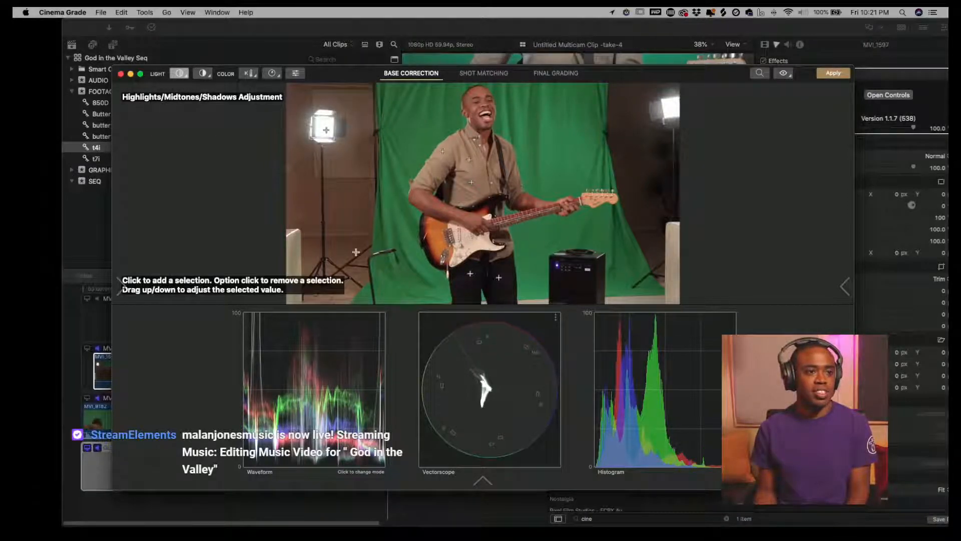
- Switch the waveform back to RGB parade and adjust the colour temperature by dragging on the guitarist
click(309, 370)
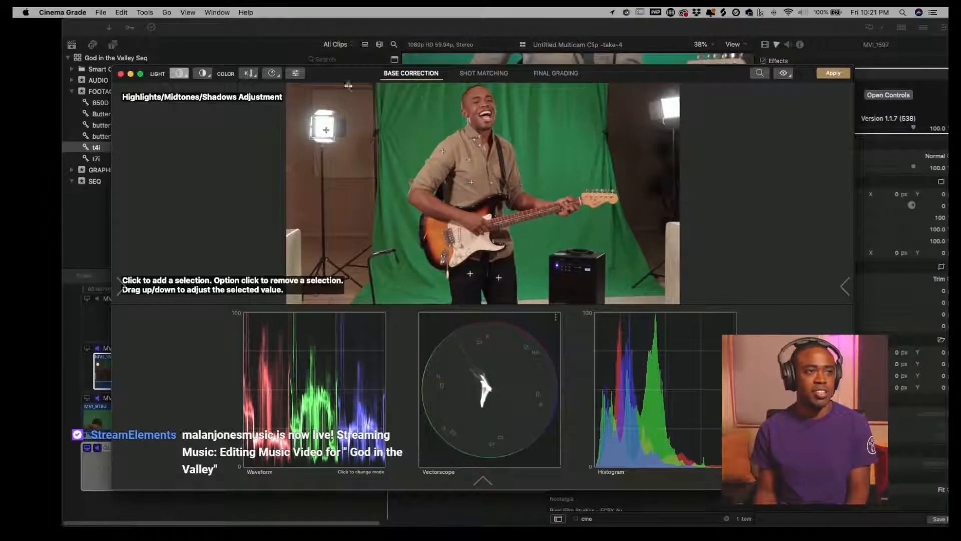
click(250, 73)
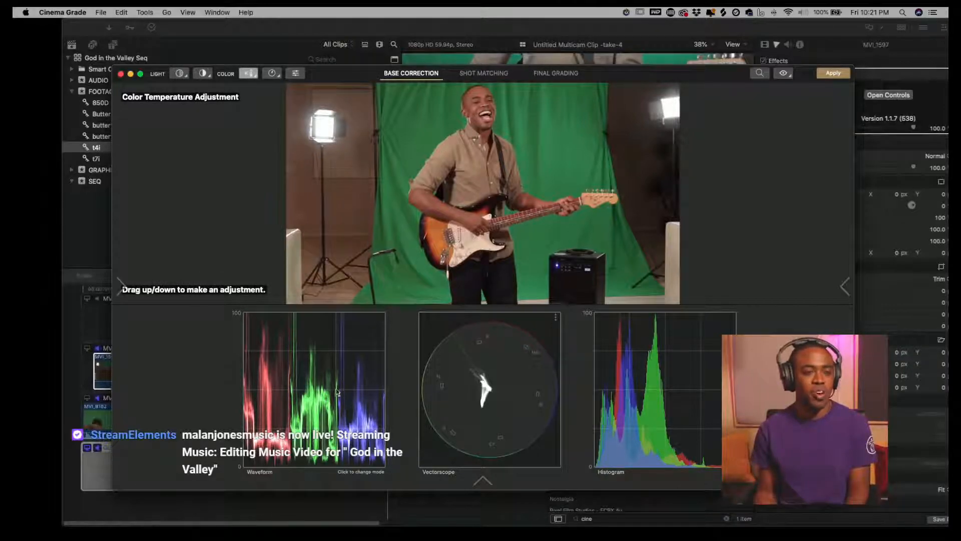
drag(504, 170, 504, 176)
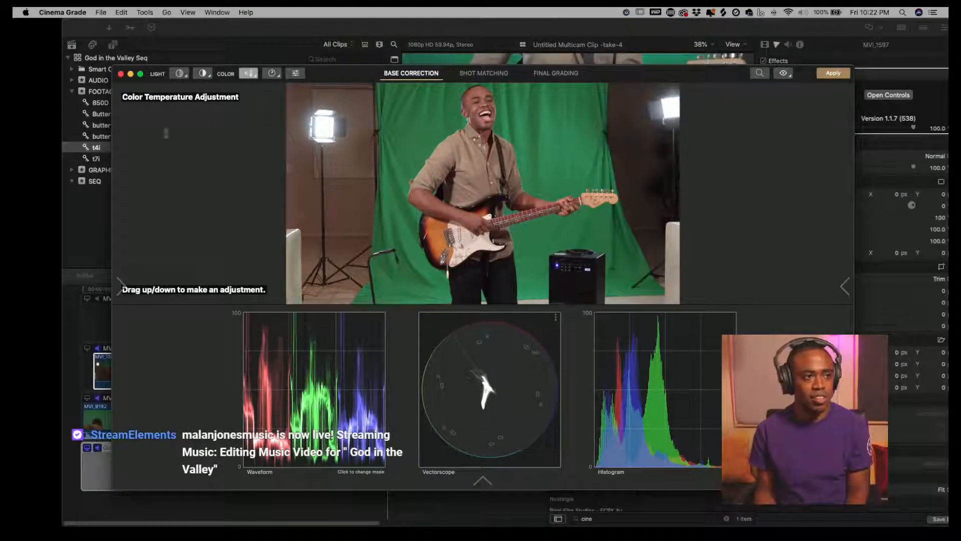
click(179, 73)
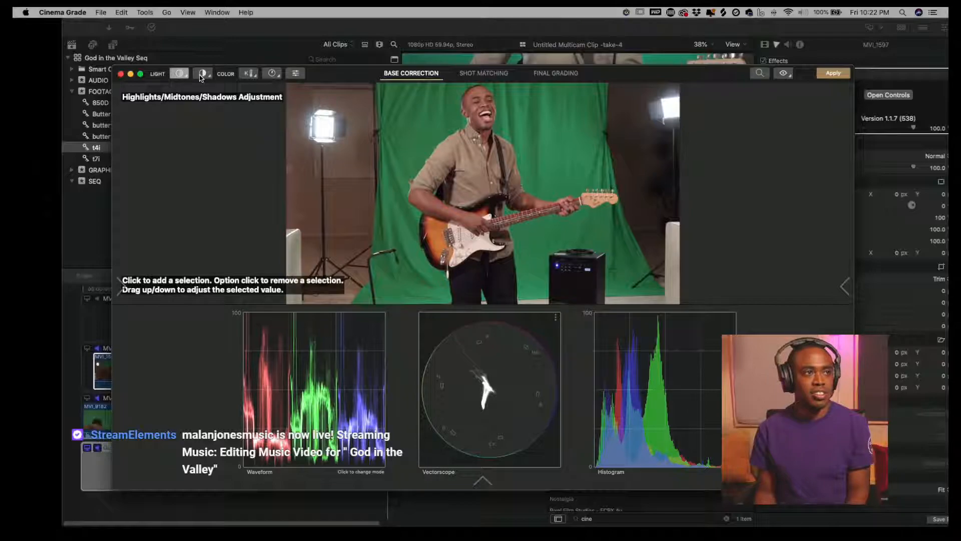
- Switch to the final grading stage and open the look selection browser
click(202, 75)
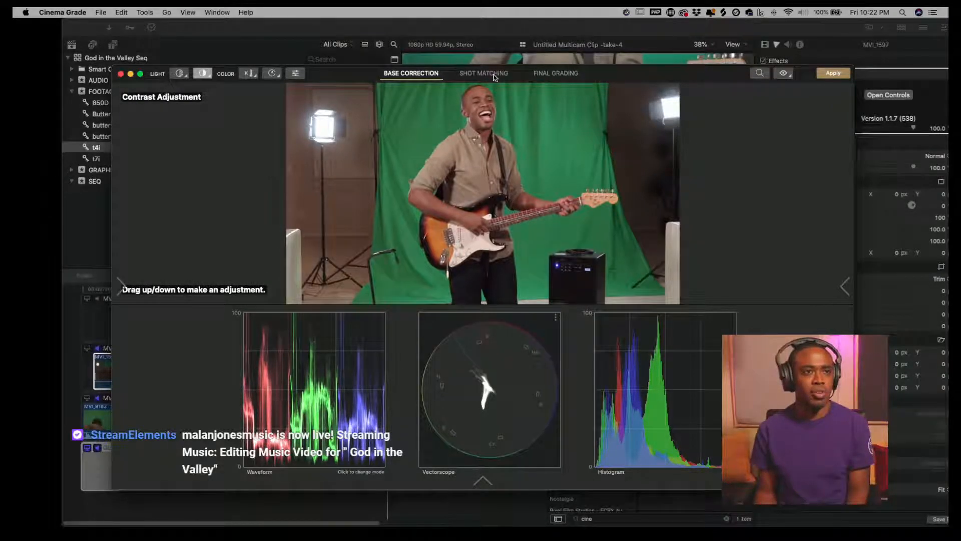
click(569, 76)
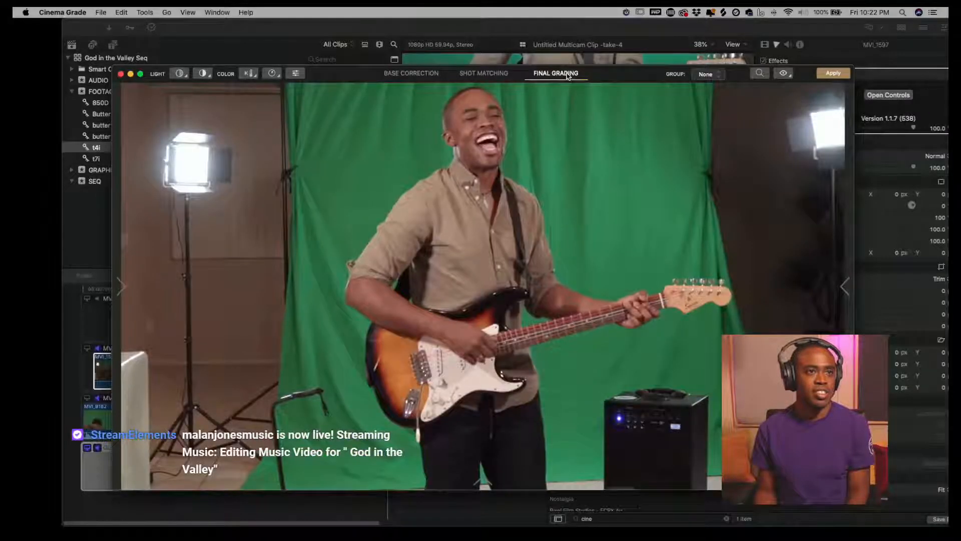
click(121, 286)
click(228, 285)
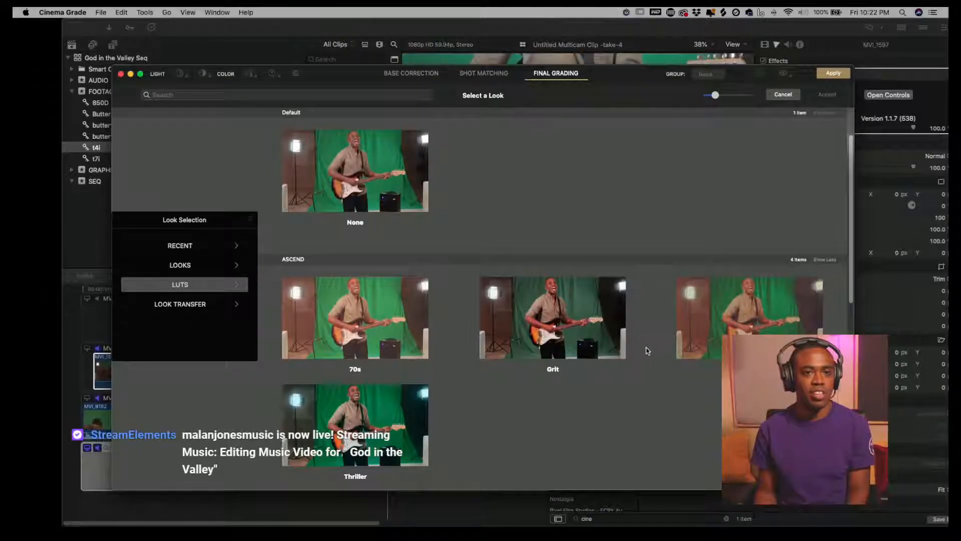
- Browse through the LUT looks available for the clip
scroll(648, 351, down, 8)
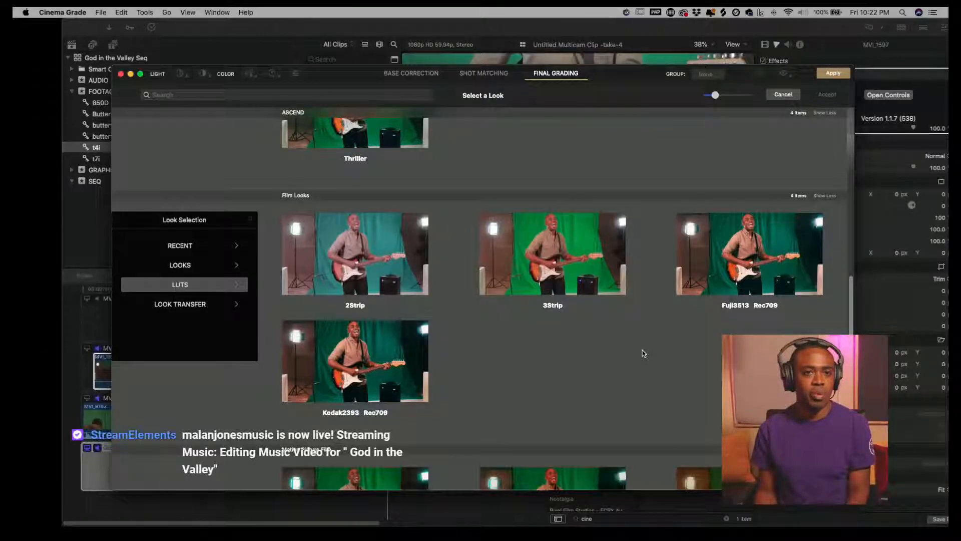
scroll(642, 353, up, 2)
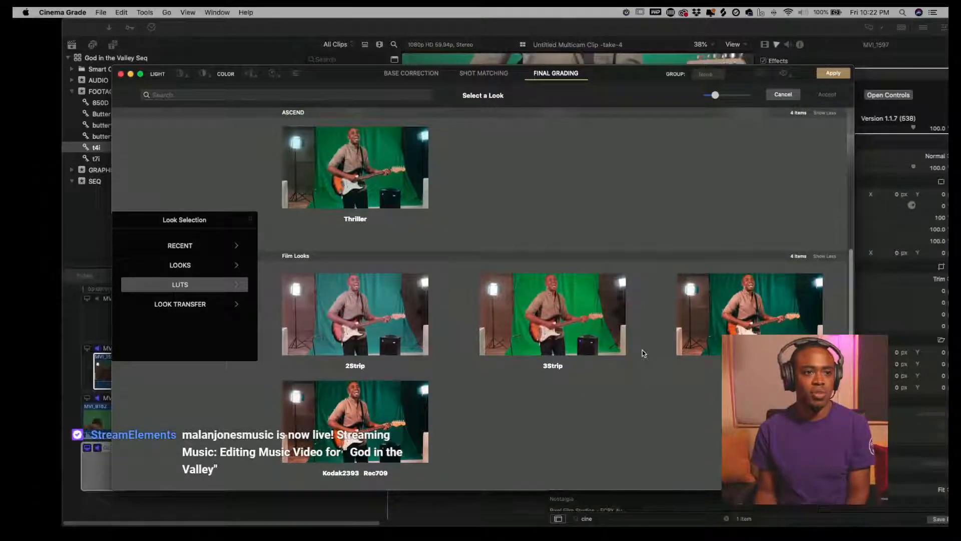
scroll(643, 353, up, 6)
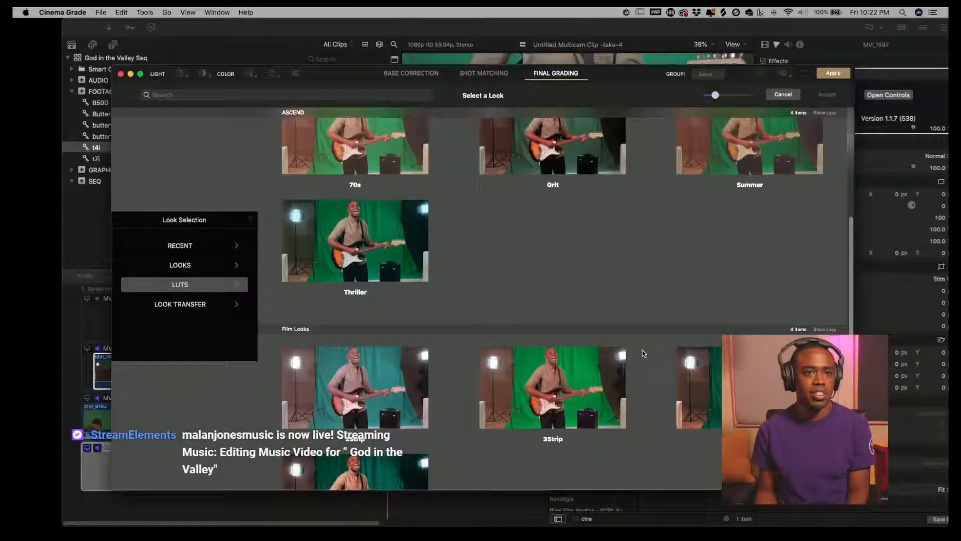
scroll(643, 353, up, 2)
scroll(642, 352, down, 8)
scroll(641, 352, up, 4)
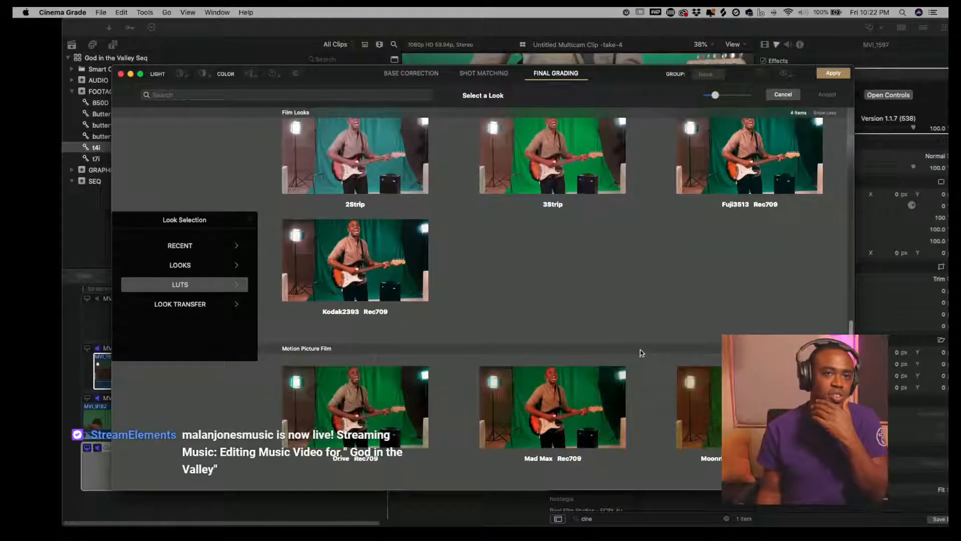
scroll(640, 350, down, 3)
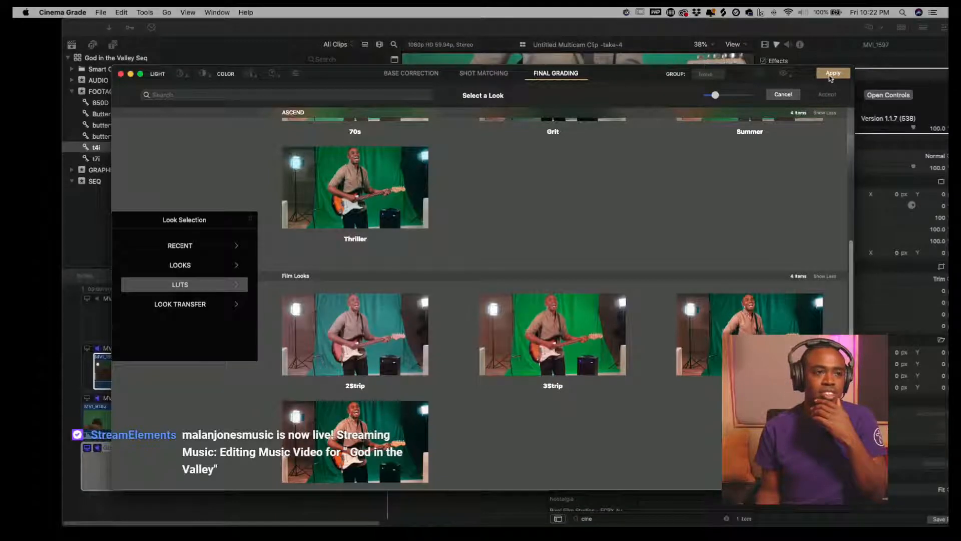
scroll(645, 253, up, 9)
scroll(720, 210, down, 7)
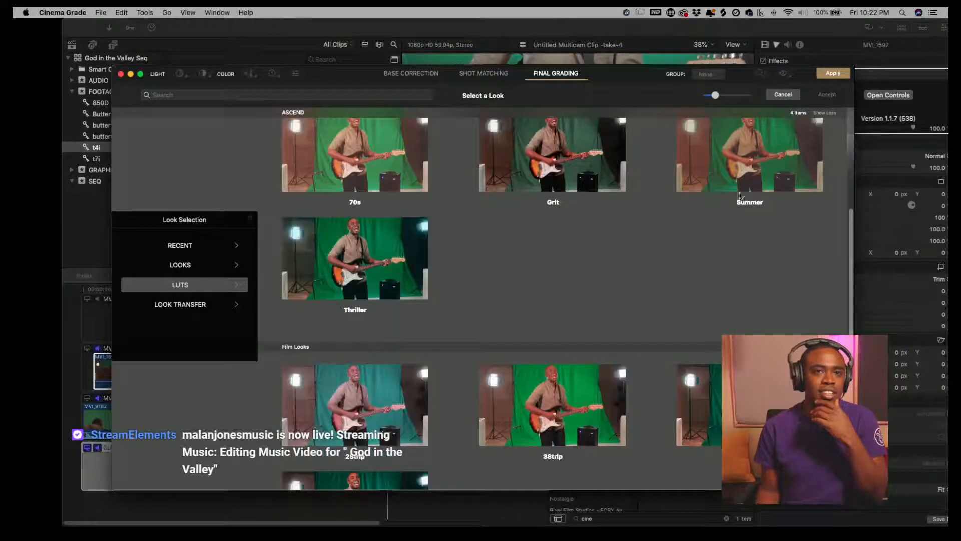
- Apply the Cinema Grade correction and close the grading window
click(838, 74)
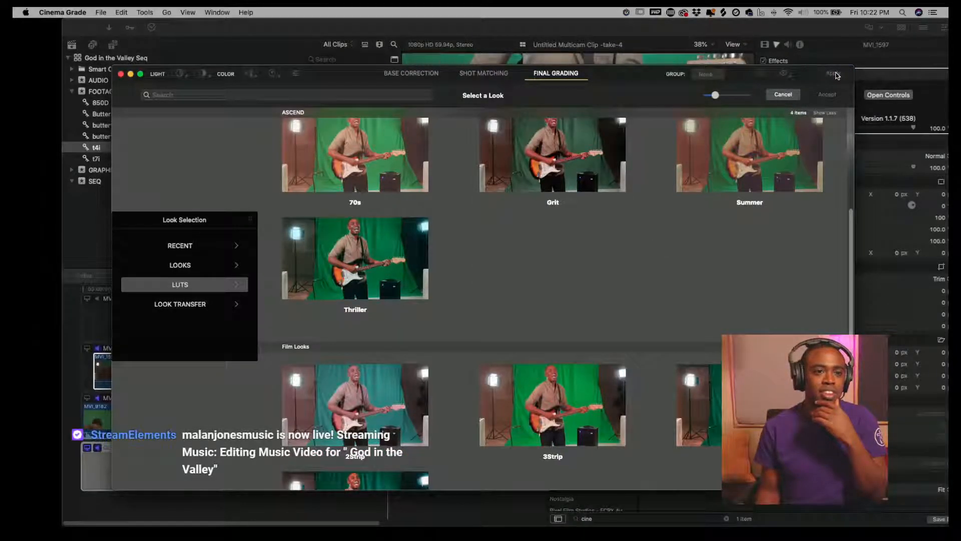
scroll(647, 241, up, 4)
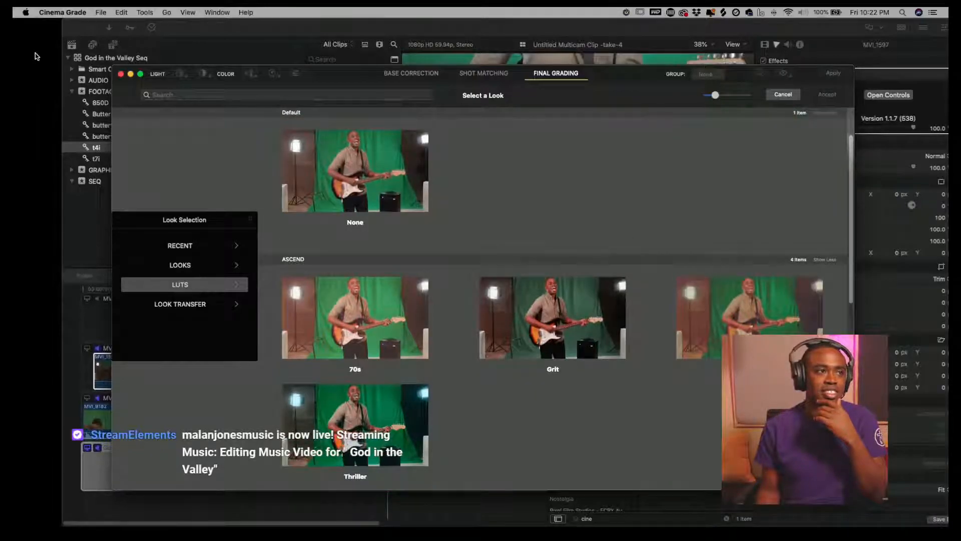
click(121, 74)
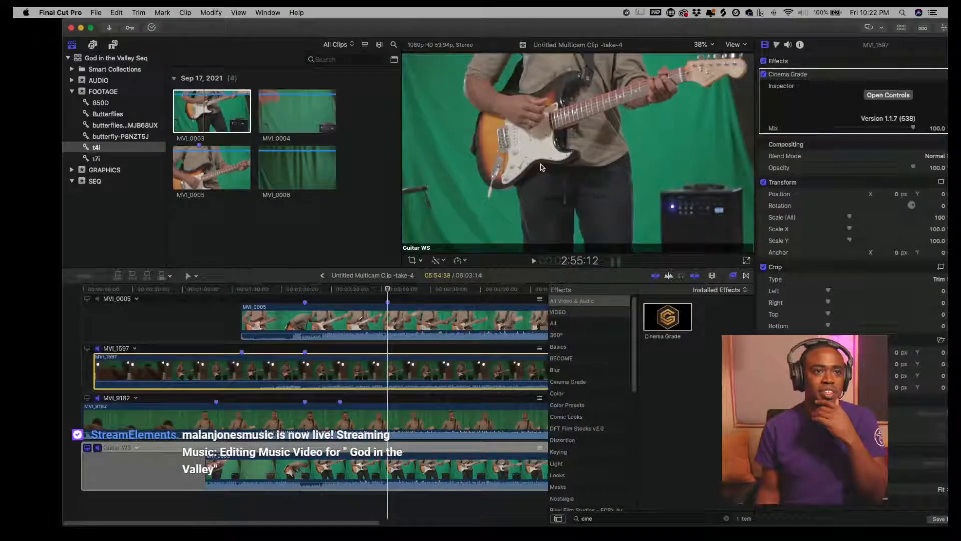
- Check the other angles and set MVI_1597 as the monitoring angle
click(419, 322)
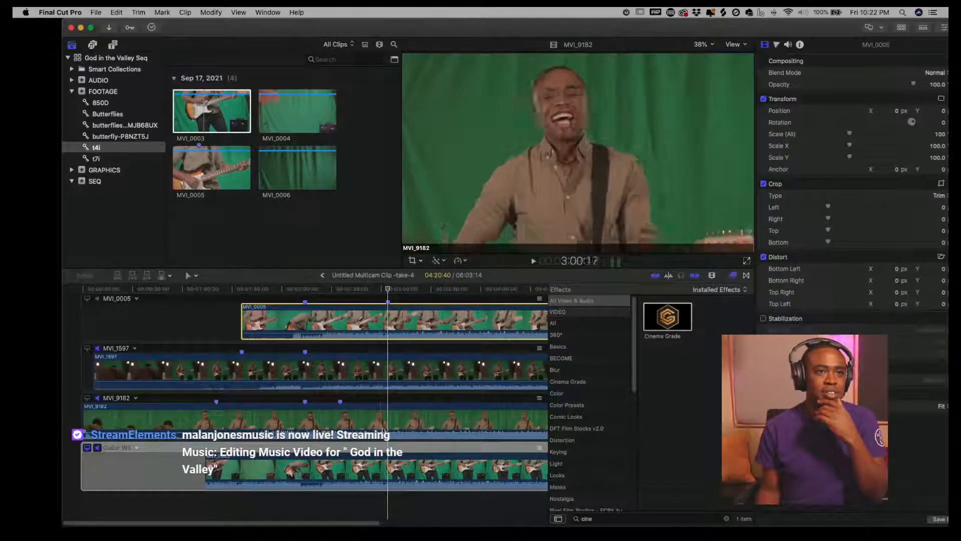
click(385, 479)
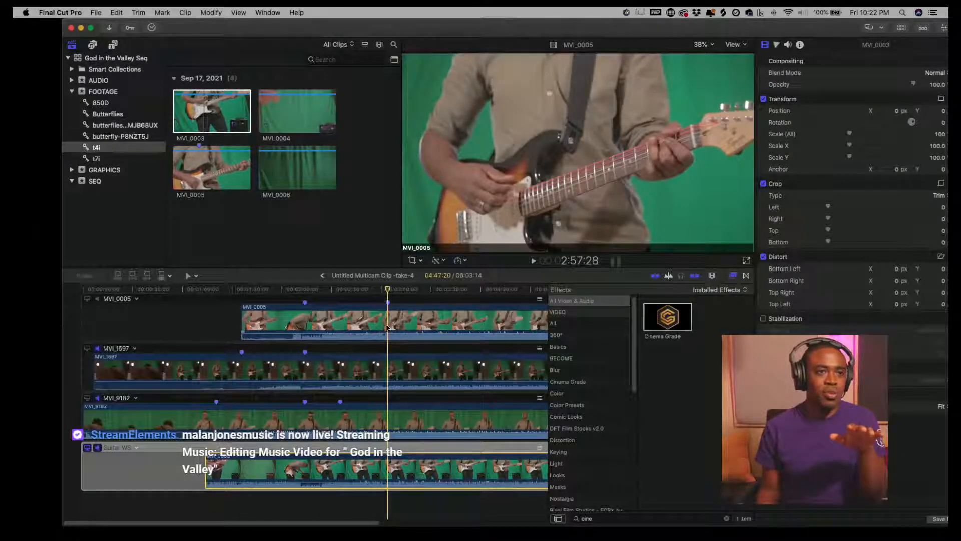
click(385, 374)
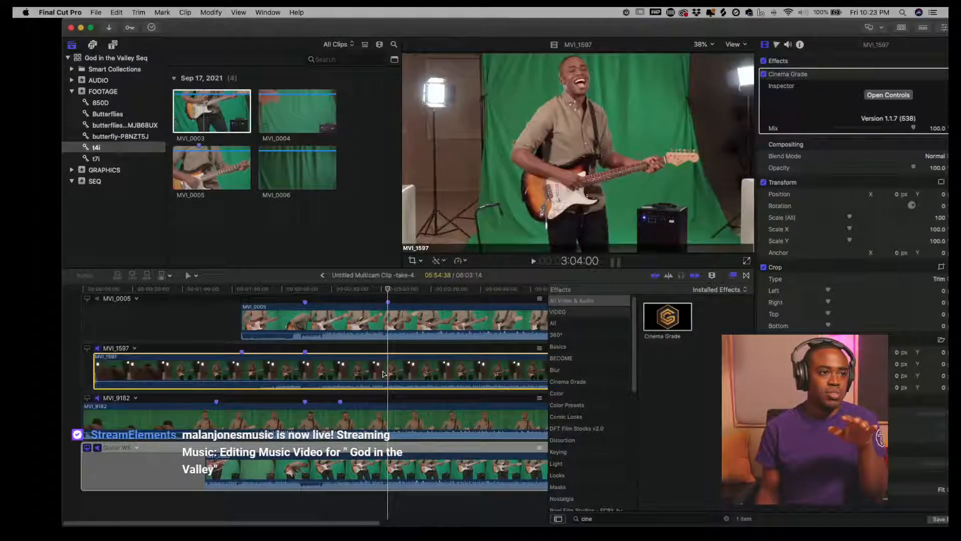
click(88, 348)
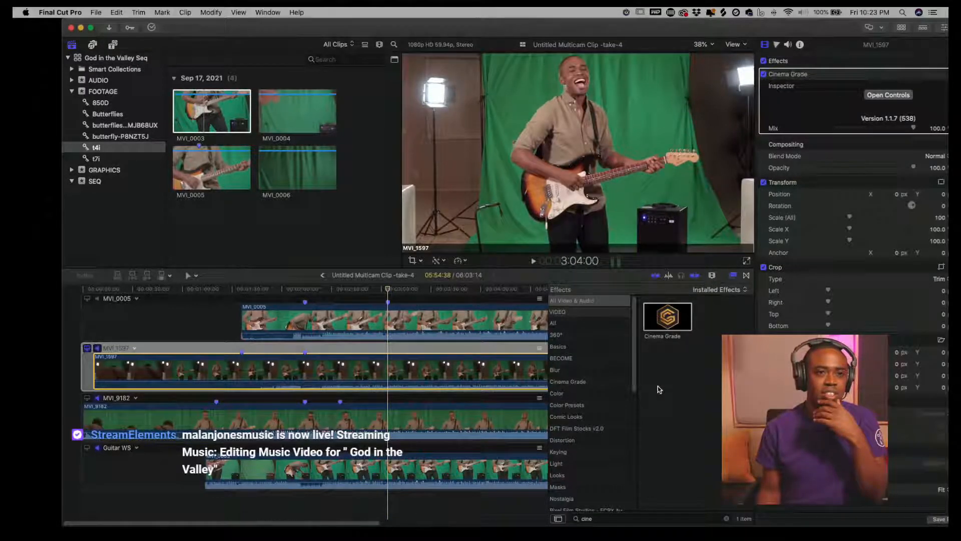
- Search the effects for Keyer and apply it to the MVI_1597 angle
click(673, 520)
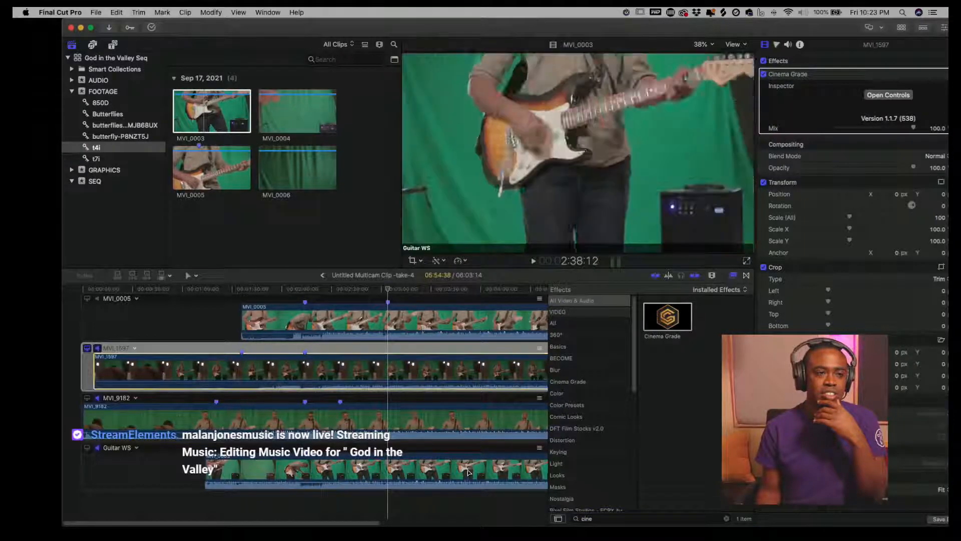
click(620, 517)
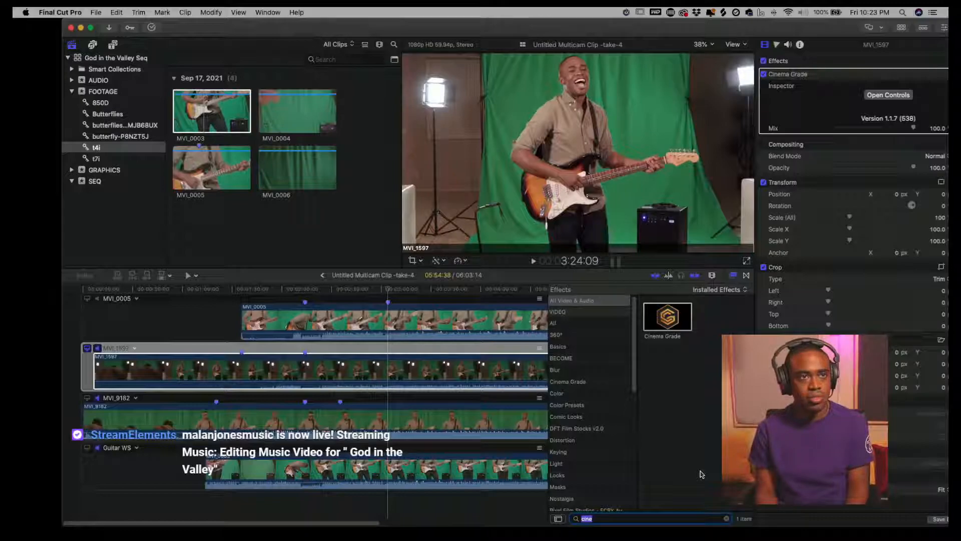
text(ch)
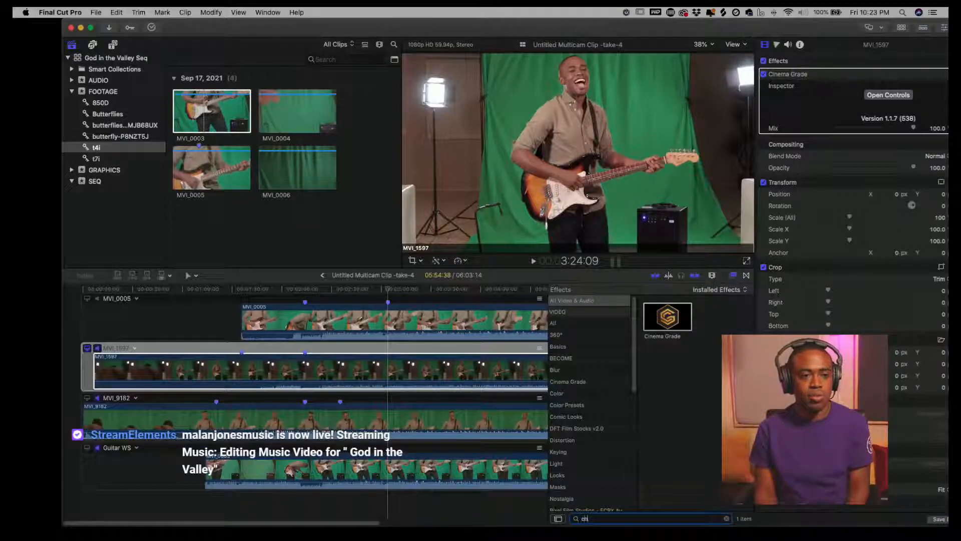
text(i)
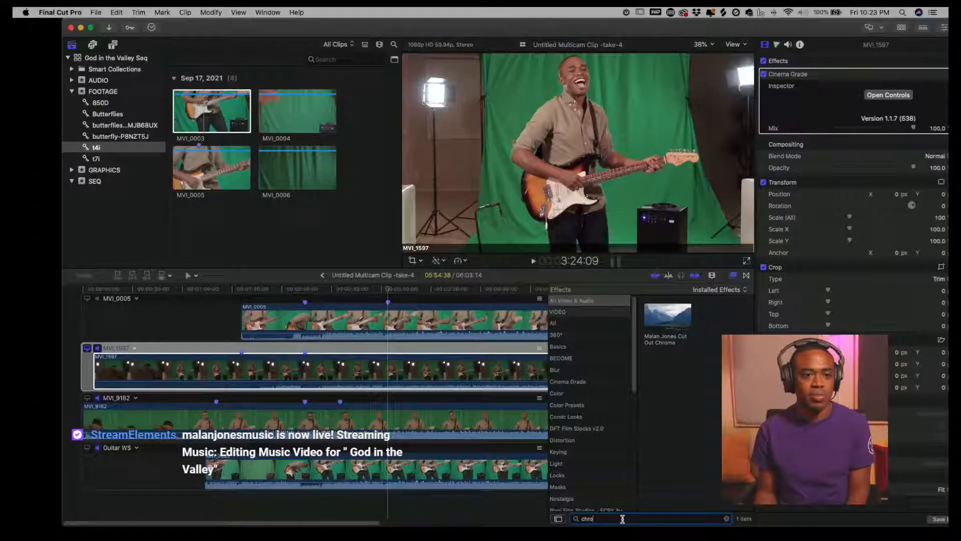
text(key)
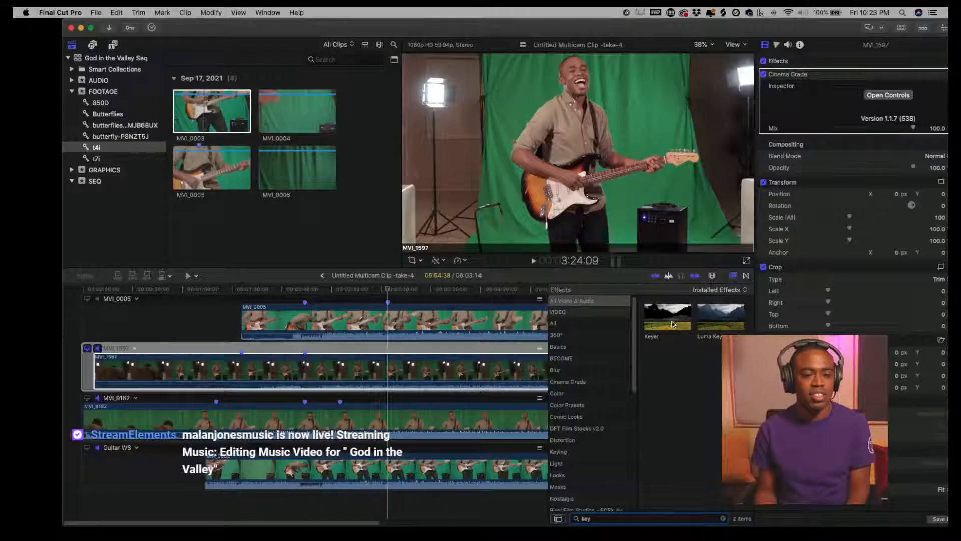
drag(511, 344, 439, 375)
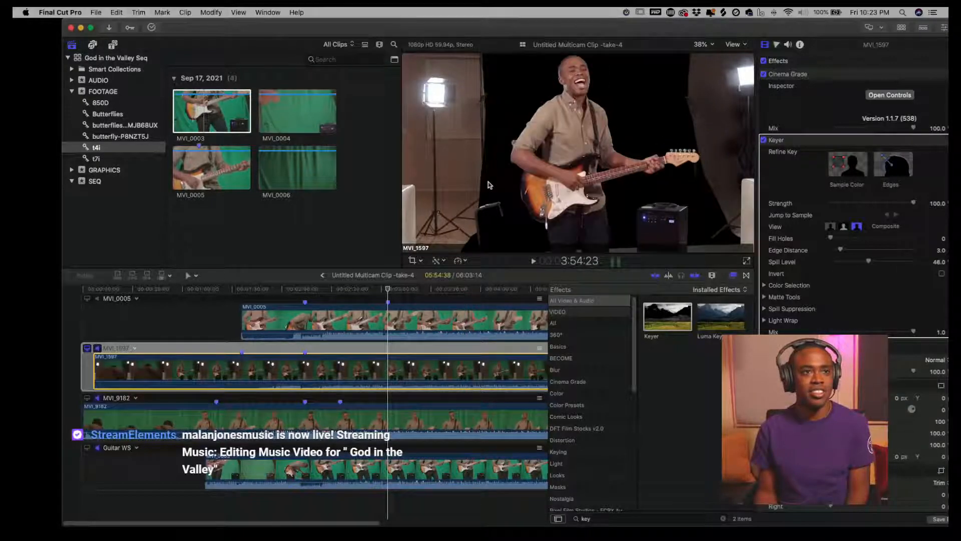
- Search the effects for mask and apply Draw Mask to the MVI_1597 angle
click(625, 519)
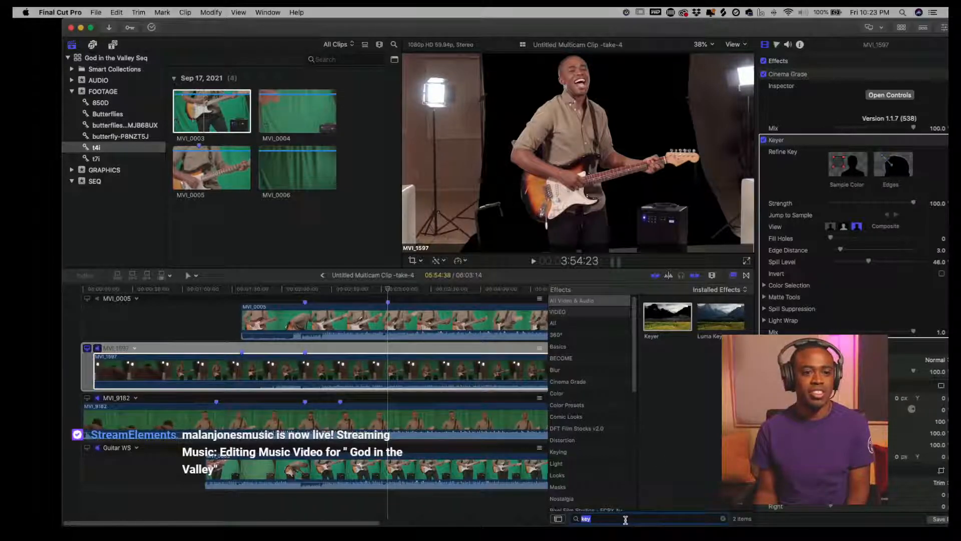
text(mask)
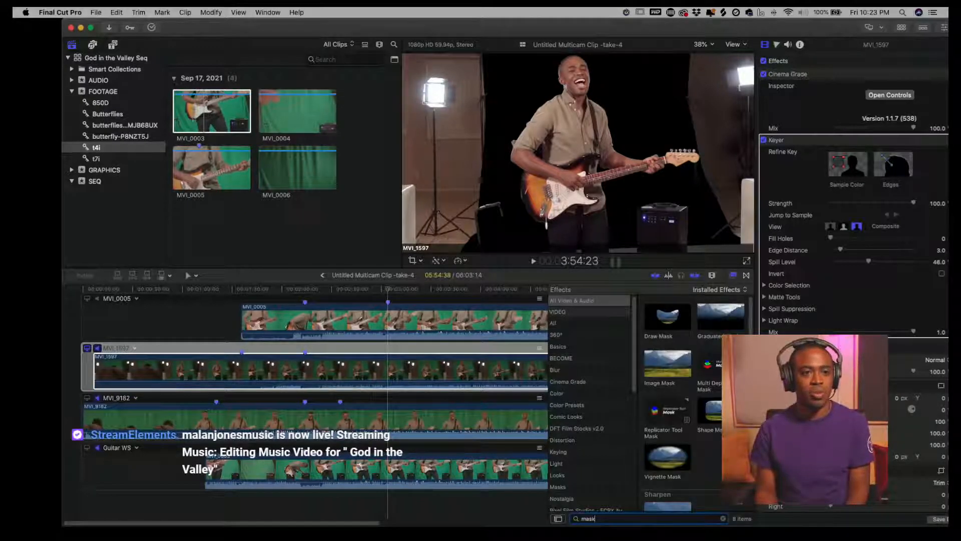
mouse_move(668, 317)
mouse_down()
mouse_move(633, 353)
mouse_move(407, 377)
mouse_up()
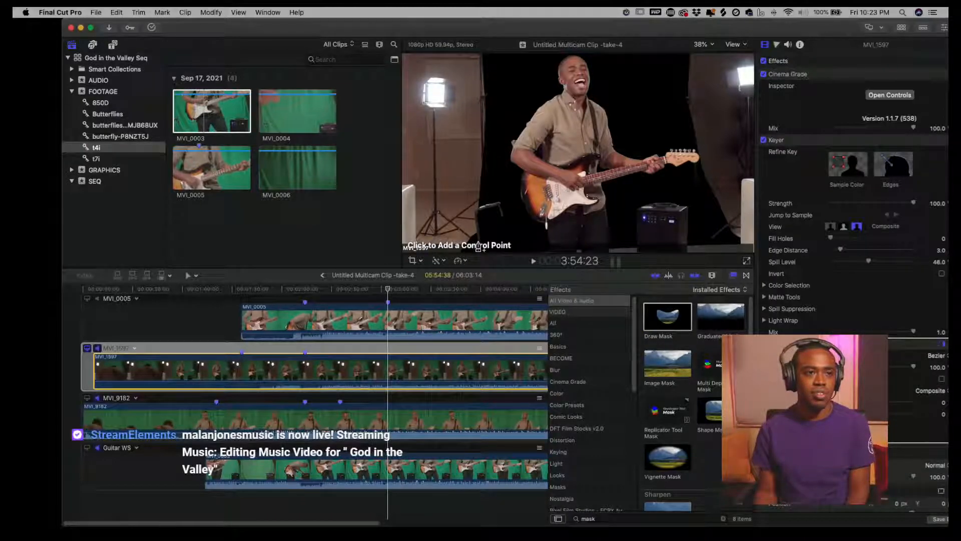
- Draw a closed mask shape around the guitarist and amplifier, excluding the lights and stands
click(478, 243)
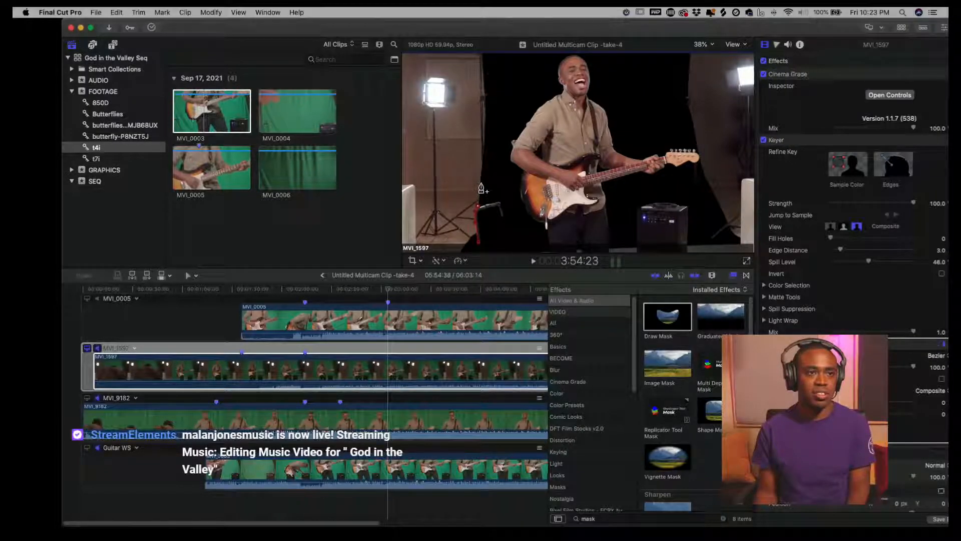
click(485, 84)
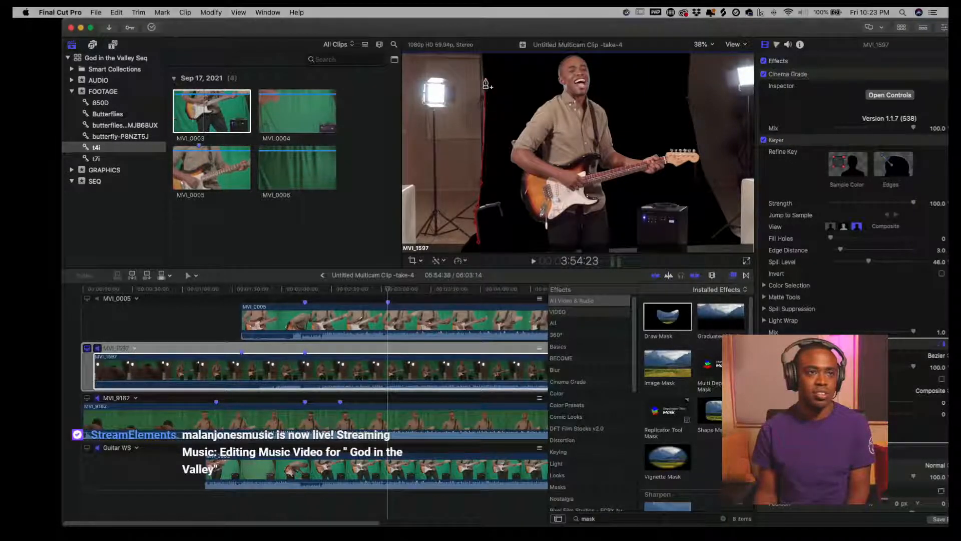
click(483, 53)
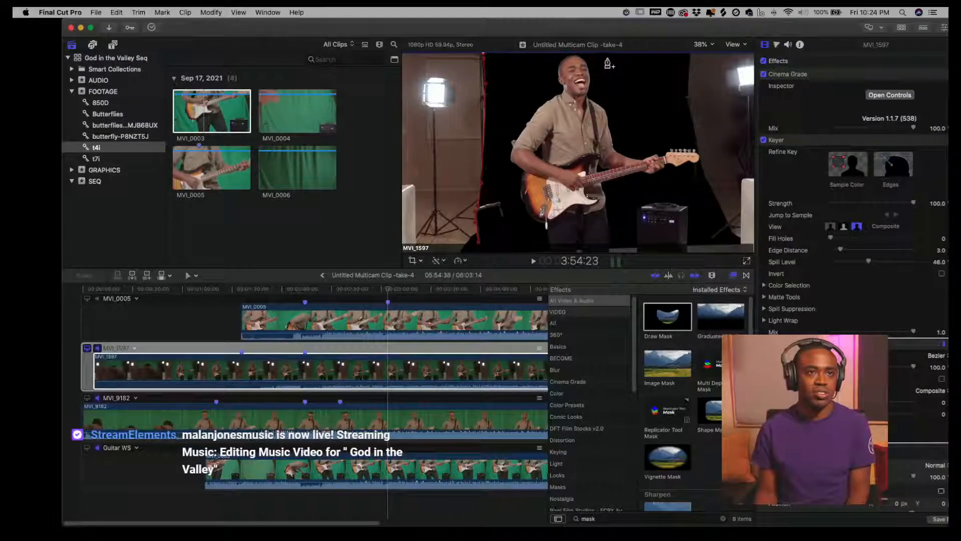
click(691, 55)
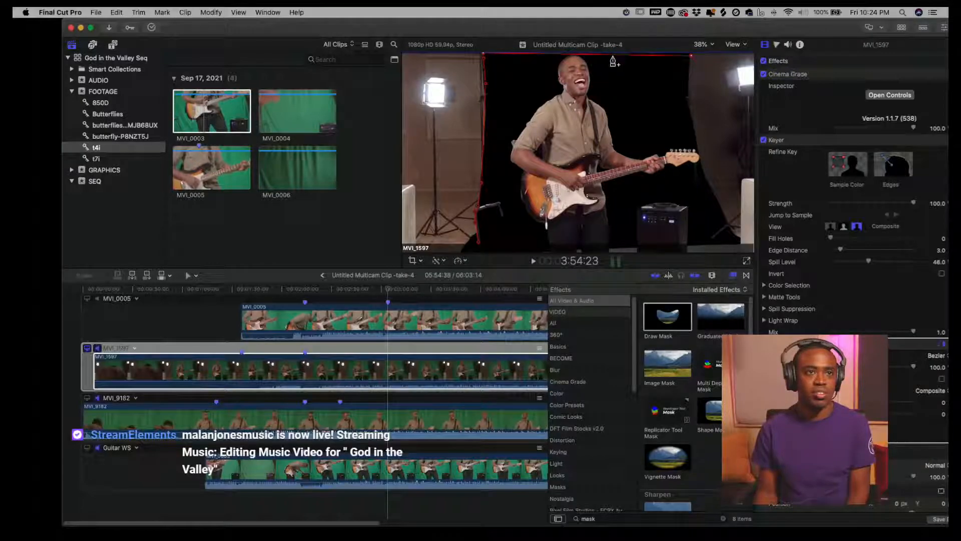
click(674, 63)
mouse_move(679, 65)
mouse_down()
mouse_move(689, 71)
mouse_move(688, 53)
mouse_up()
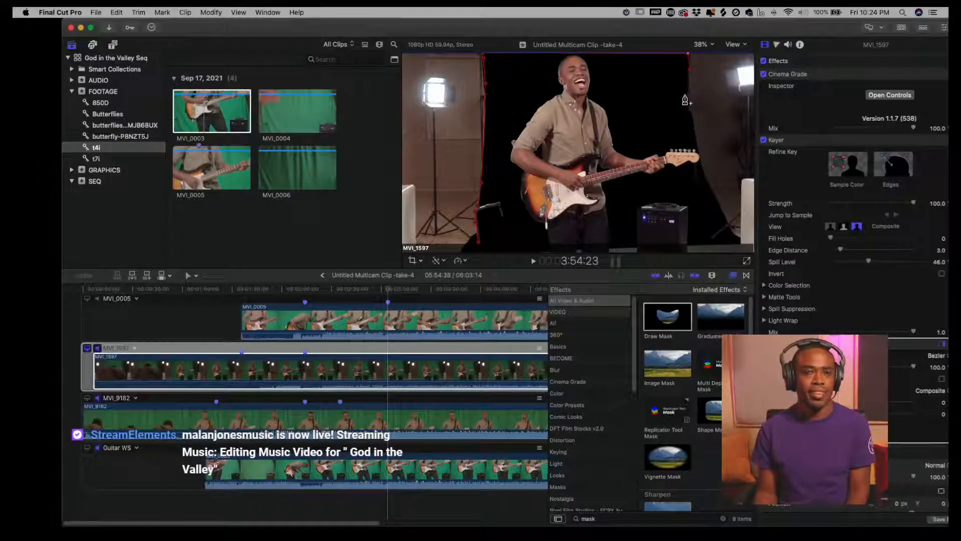
click(689, 107)
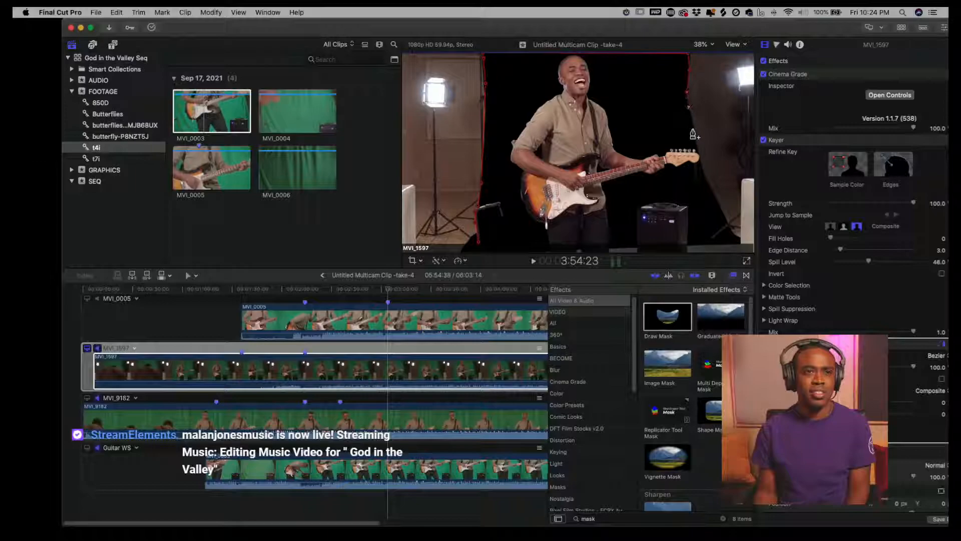
click(692, 130)
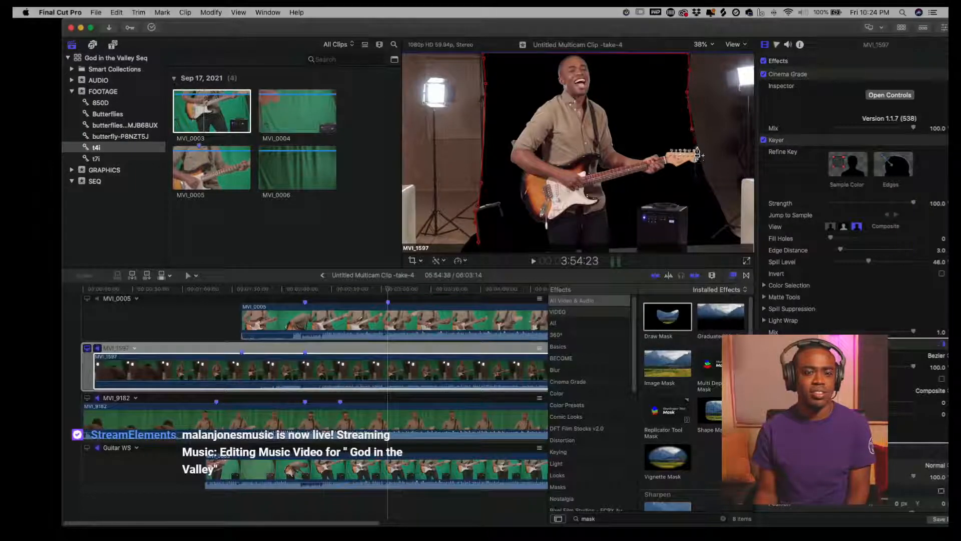
click(703, 170)
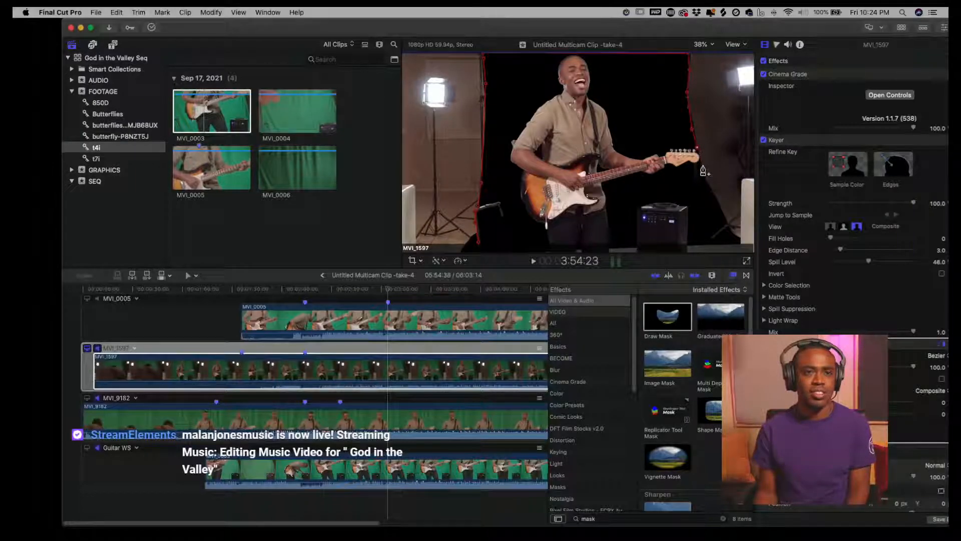
click(718, 211)
click(722, 220)
click(716, 229)
click(710, 239)
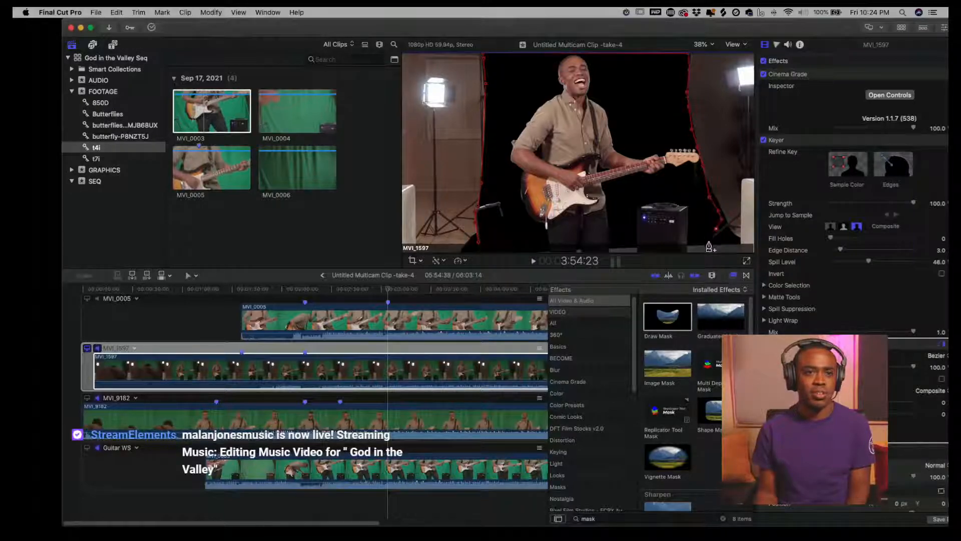
click(479, 244)
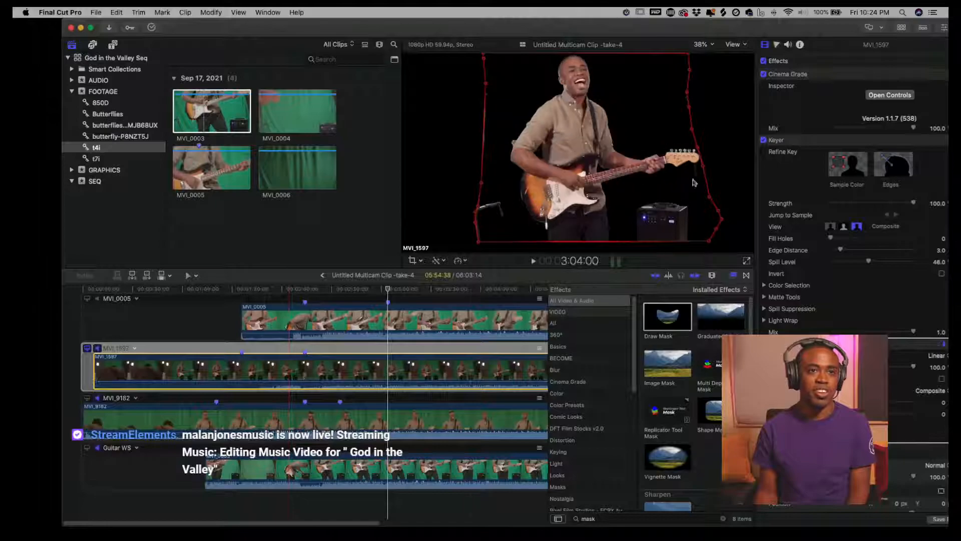
- Nudge the mask control point near the guitar headstock on the MVI_1597 angle
mouse_move(698, 148)
mouse_down()
mouse_move(705, 142)
mouse_move(696, 146)
mouse_up()
click(256, 349)
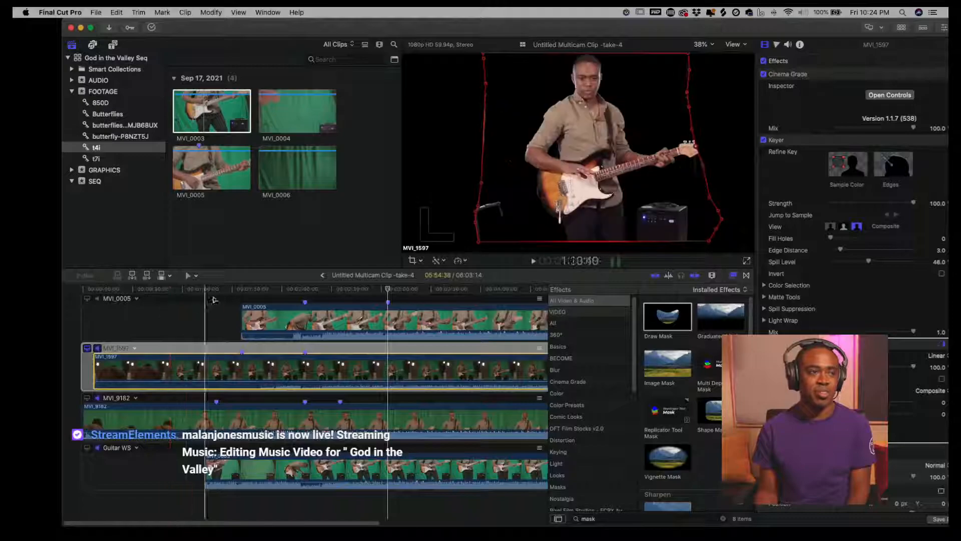
click(240, 300)
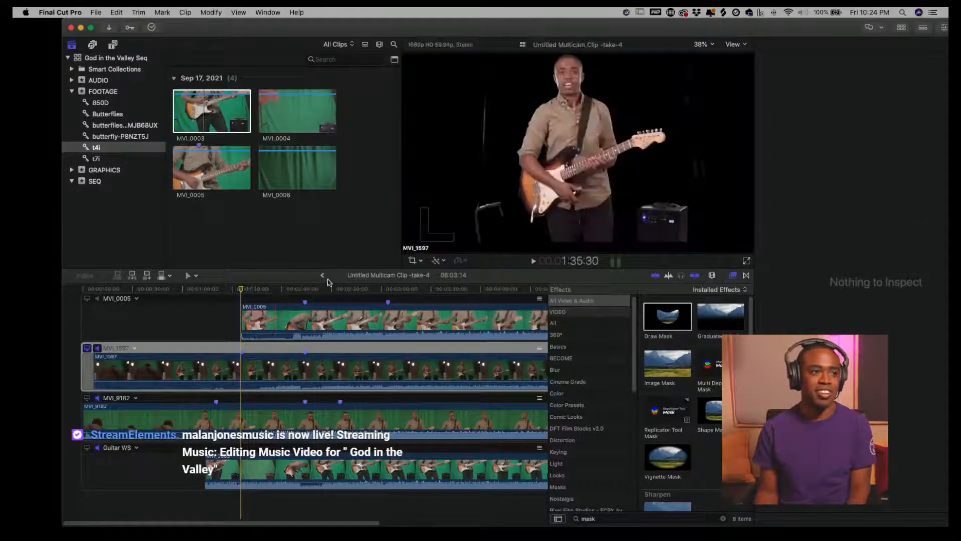
- Return to the God in the Valley - Music Video timeline and play back the keyed guitarist shot to review it
click(324, 275)
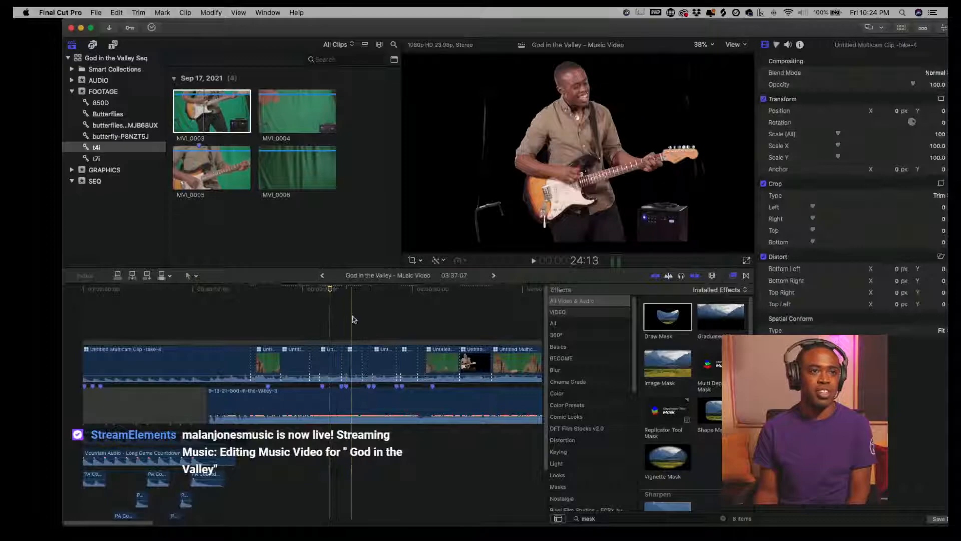
click(303, 314)
key(space)
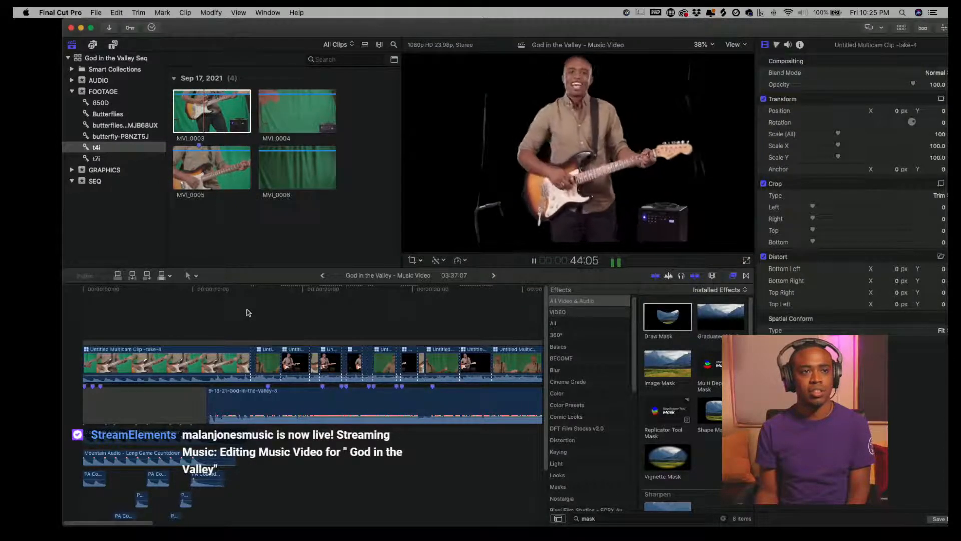
key(space)
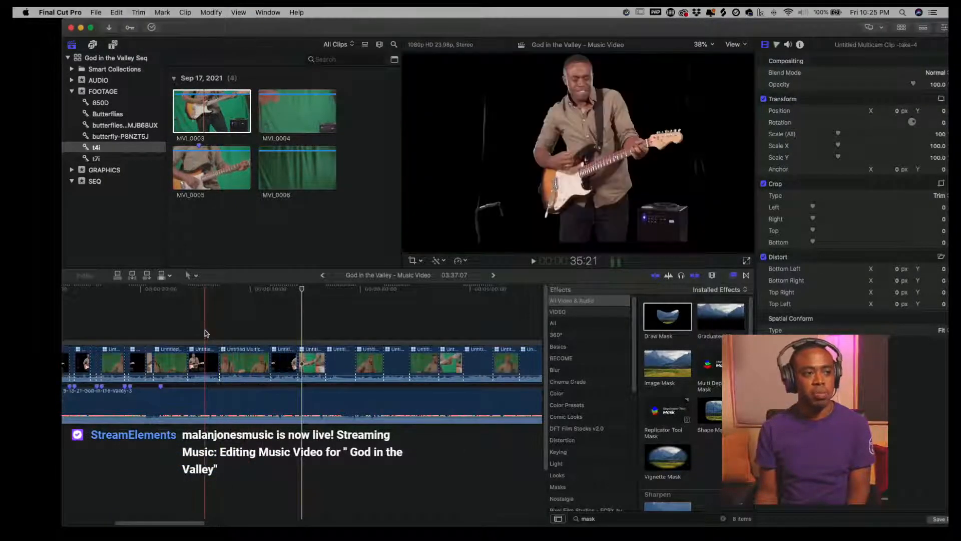
click(206, 332)
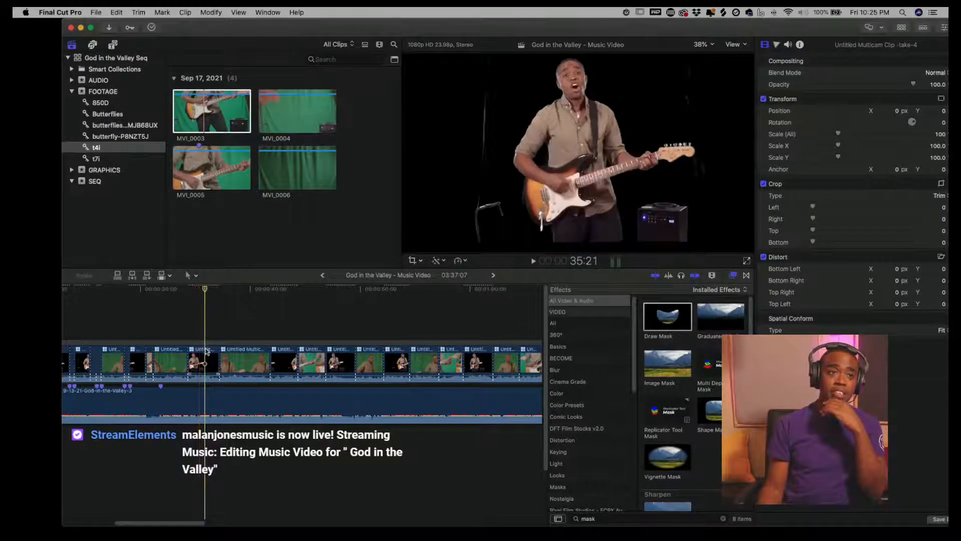
- Reopen the multicam clip in the angle editor, fit the timeline, and select the MVI_1597 clip at a later frame
double_click(202, 363)
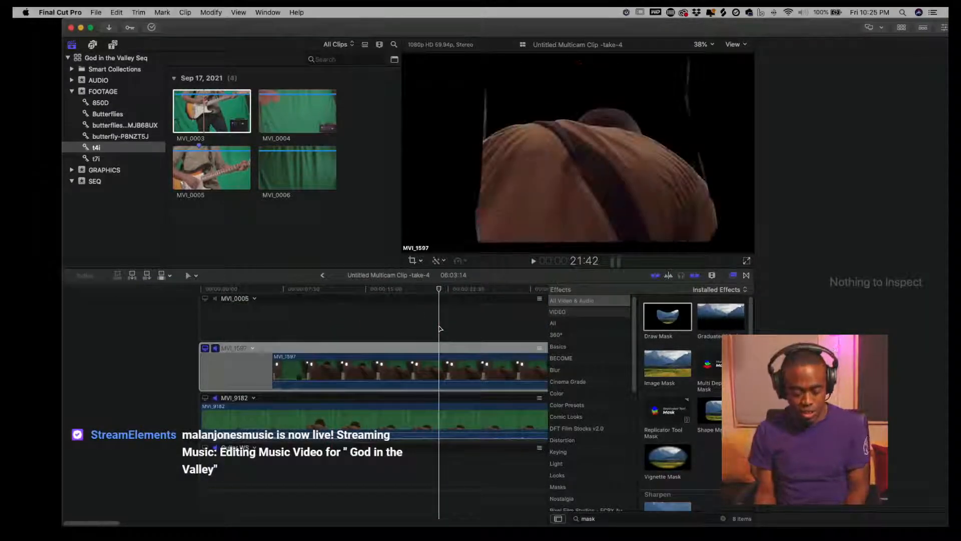
key(shift+z)
click(160, 290)
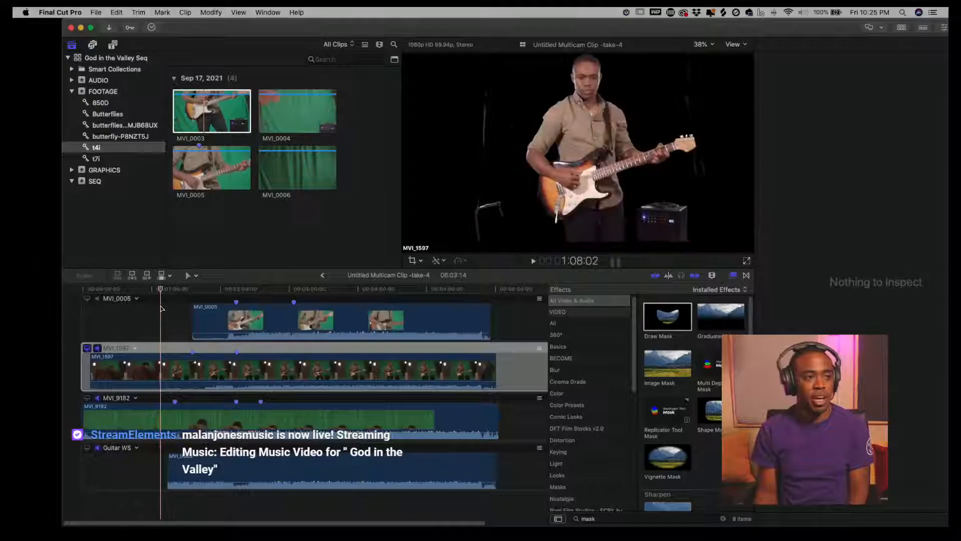
drag(164, 292, 327, 303)
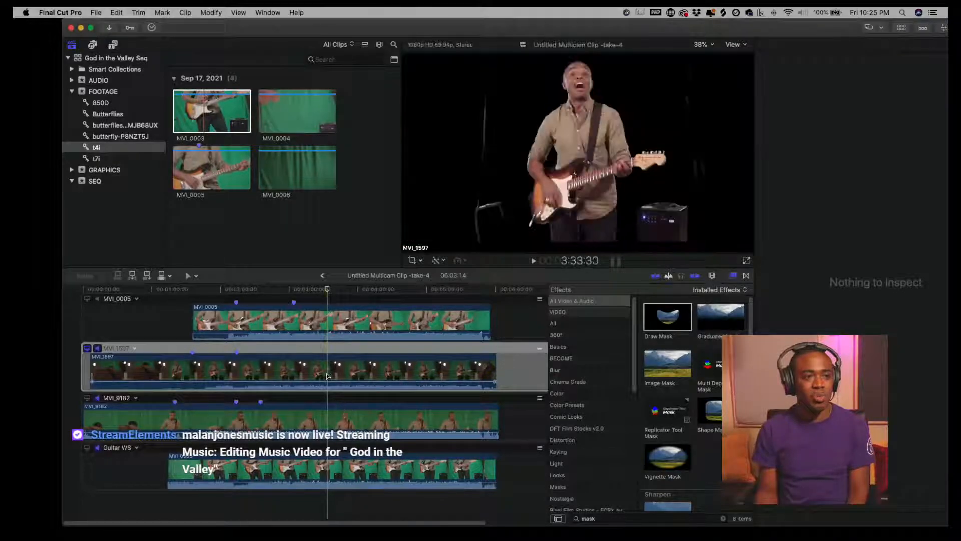
click(327, 376)
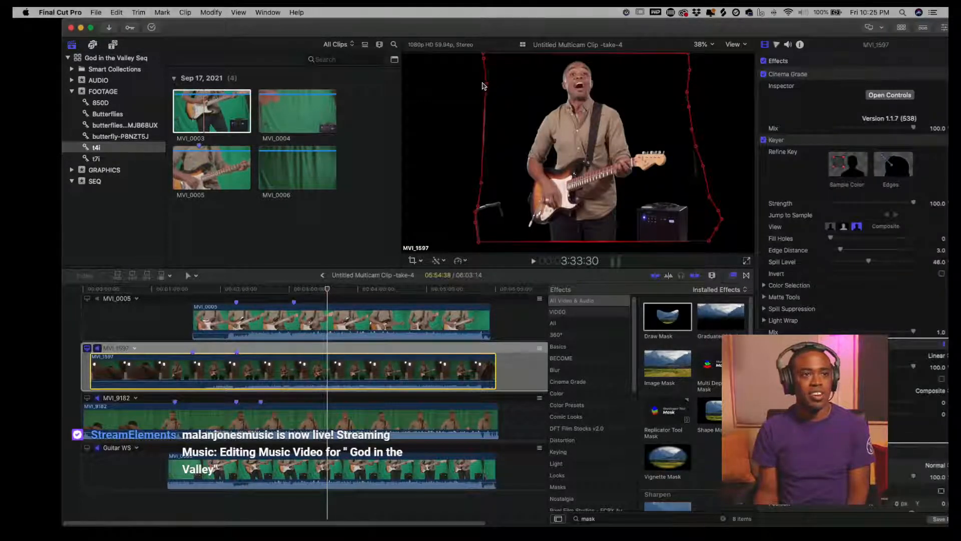
- Adjust the Draw Mask control points along the left and right edges so the guitarist stays inside the mask
drag(483, 86, 494, 88)
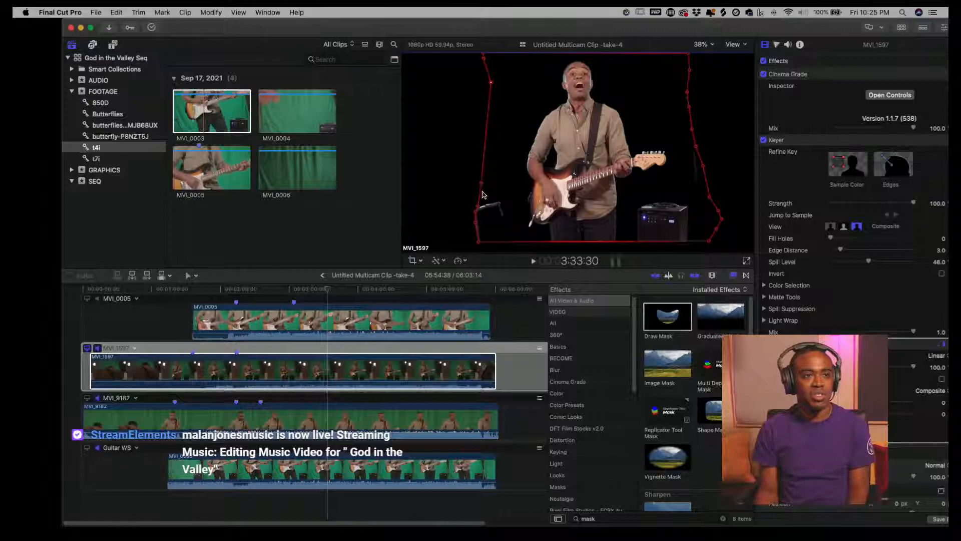
drag(482, 184, 484, 185)
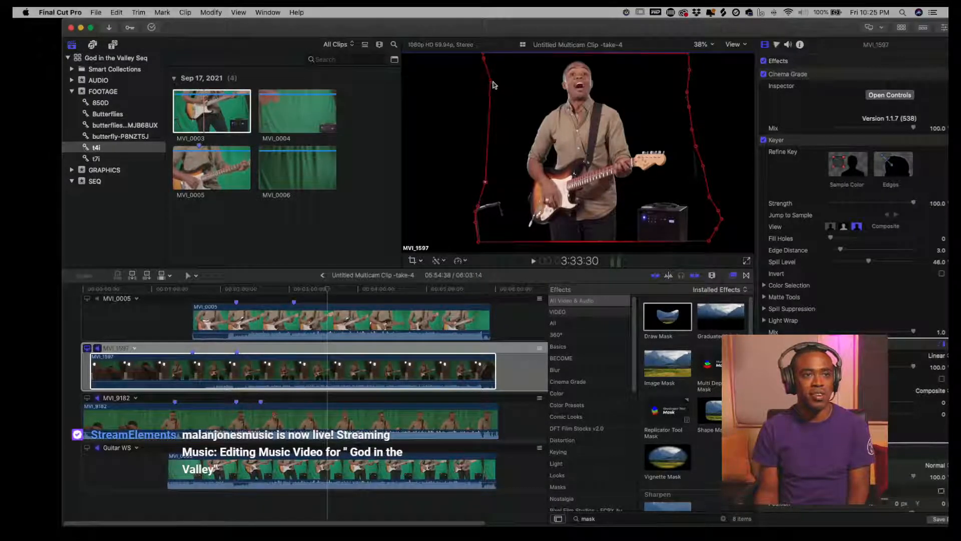
drag(492, 82, 494, 82)
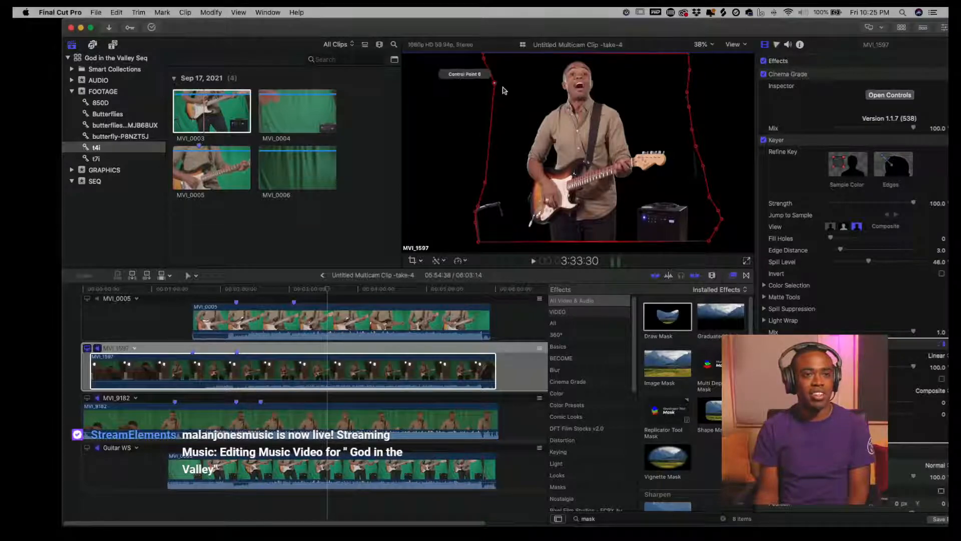
click(704, 167)
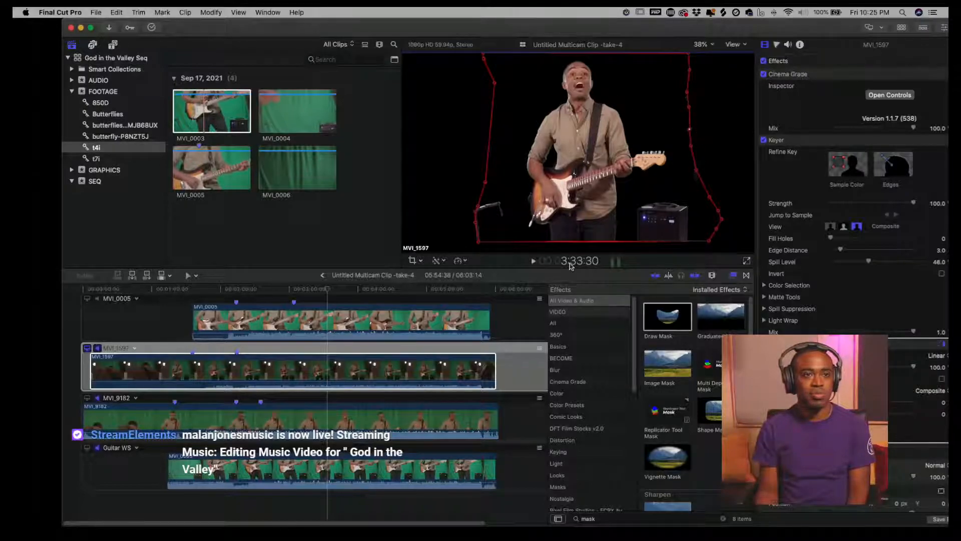
click(746, 261)
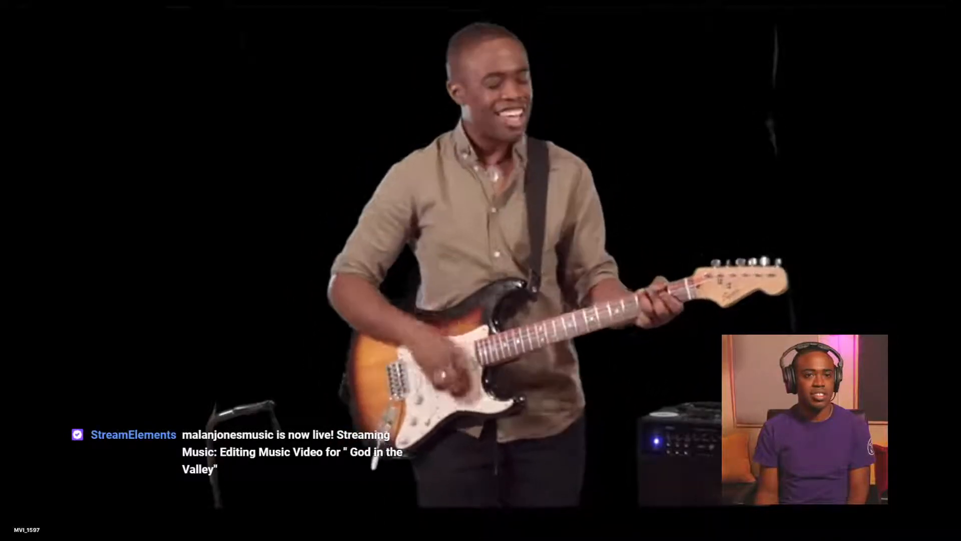
key(Escape)
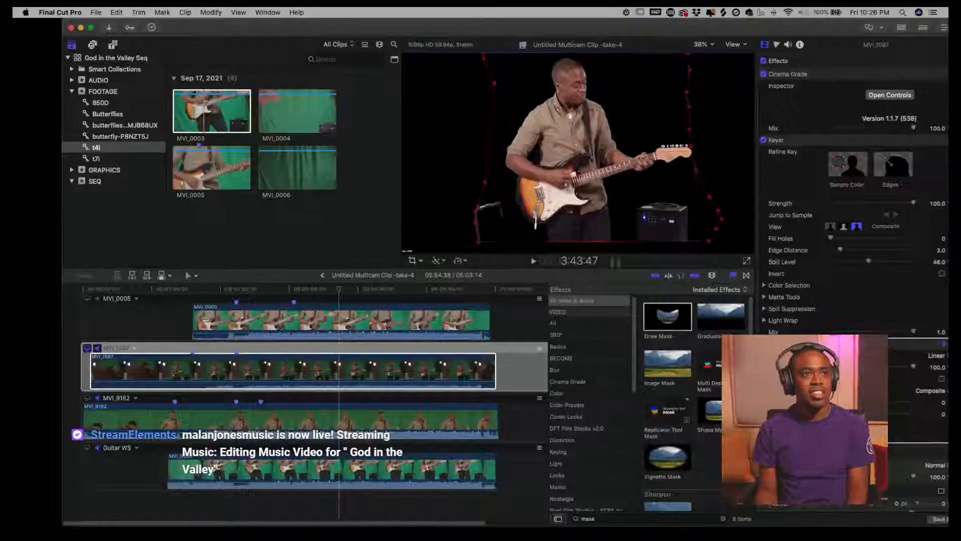
drag(689, 107, 683, 70)
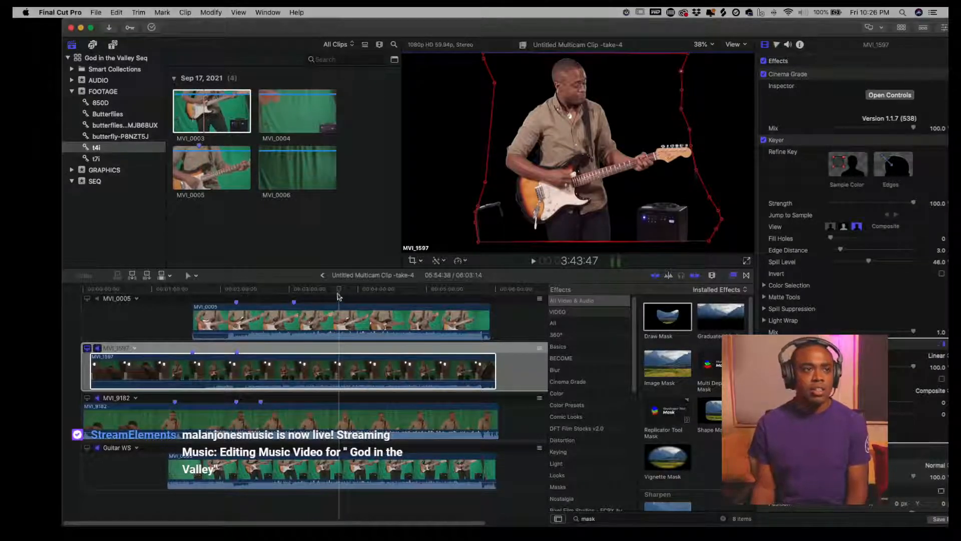
- Move to another frame and reposition the mask control points beside the guitar headstock on MVI_1597
click(273, 296)
click(282, 328)
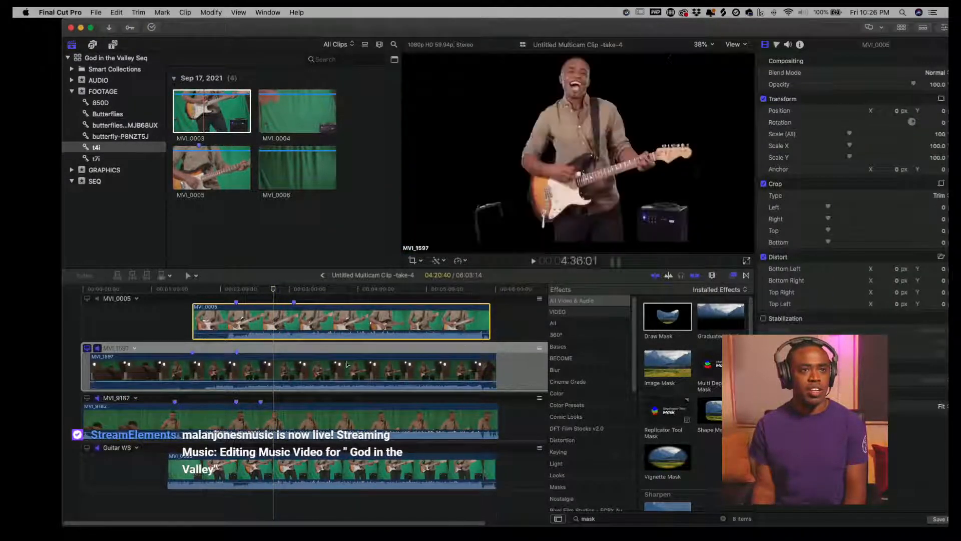
click(309, 375)
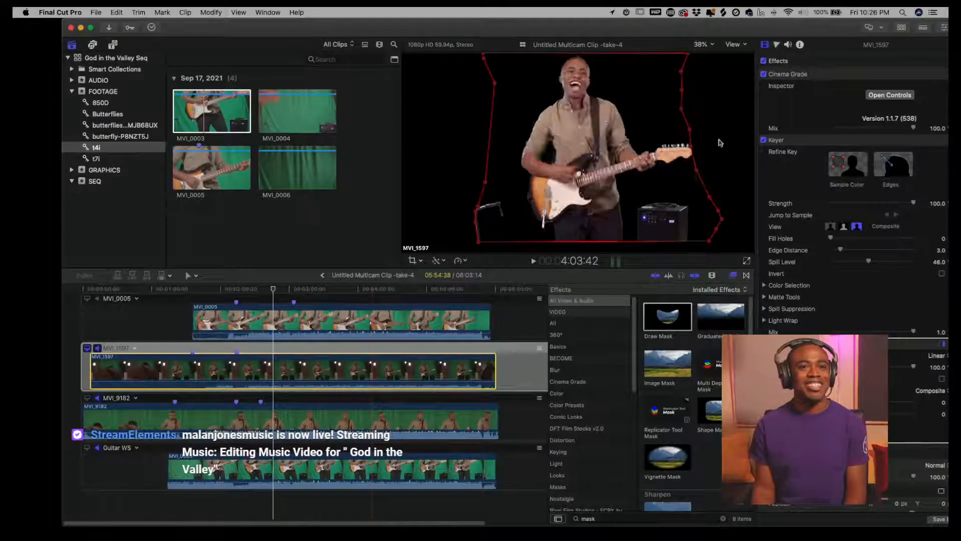
mouse_move(690, 146)
mouse_down()
mouse_move(737, 137)
mouse_move(701, 149)
mouse_up()
click(691, 127)
click(702, 169)
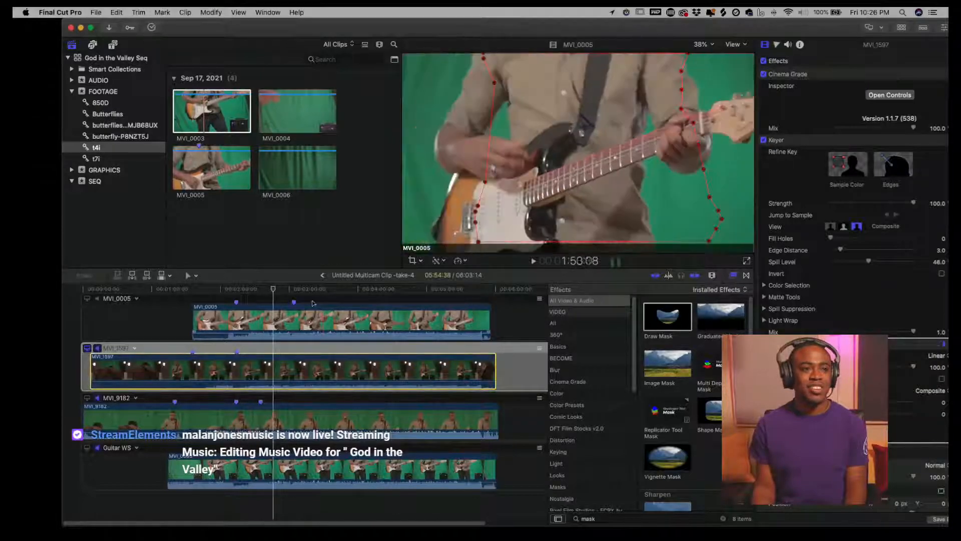
click(292, 290)
drag(293, 289, 312, 289)
click(703, 123)
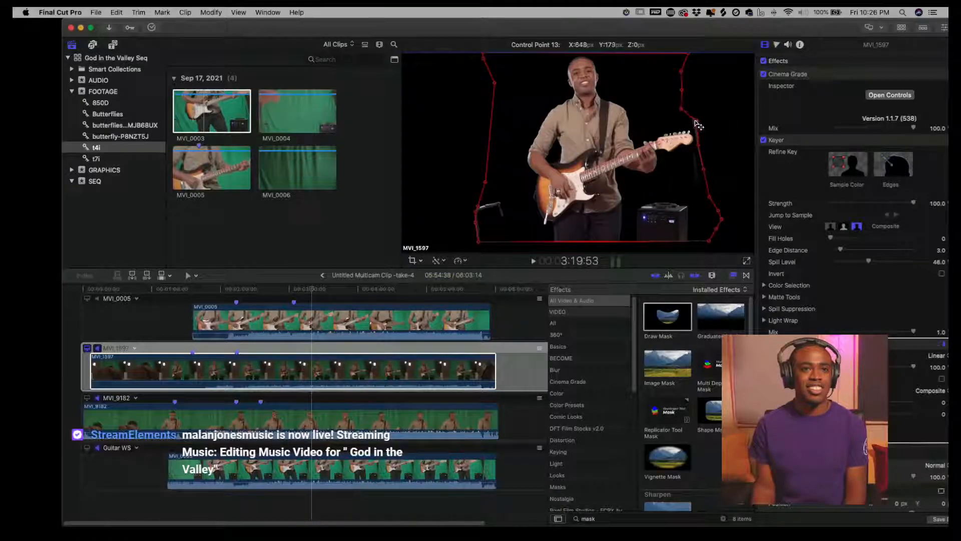
click(681, 109)
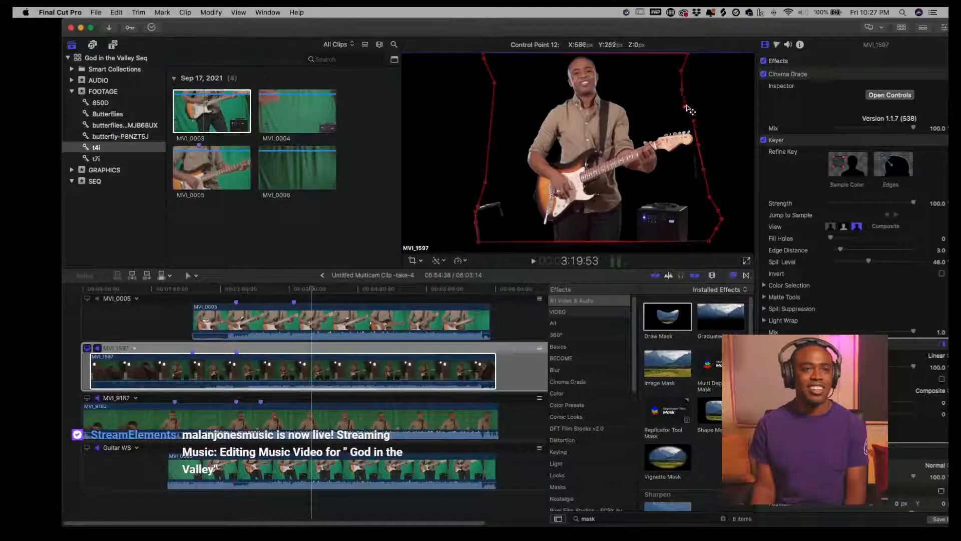
drag(691, 105, 692, 104)
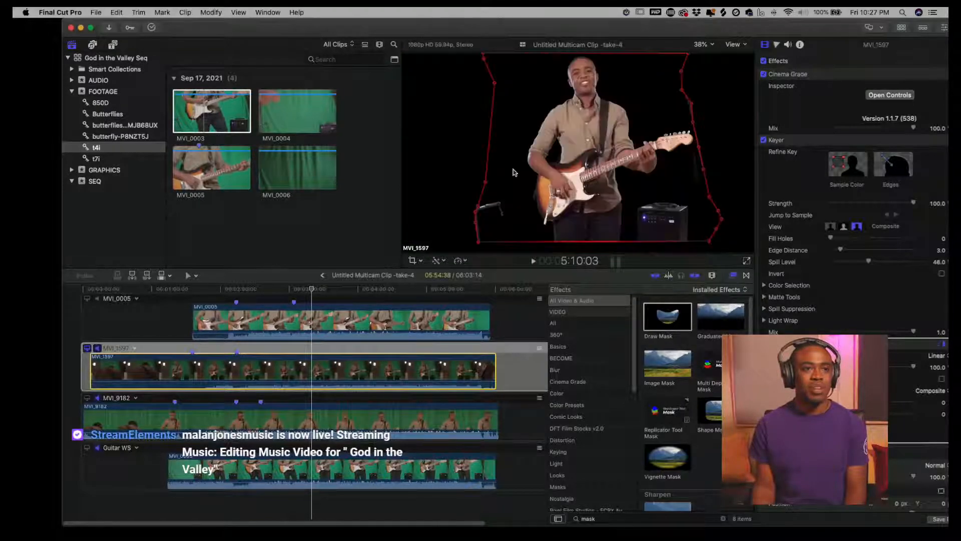
- Reshape the lower mask corners around the microphone stand and amplifier, then widen the mask near the headstock
click(478, 211)
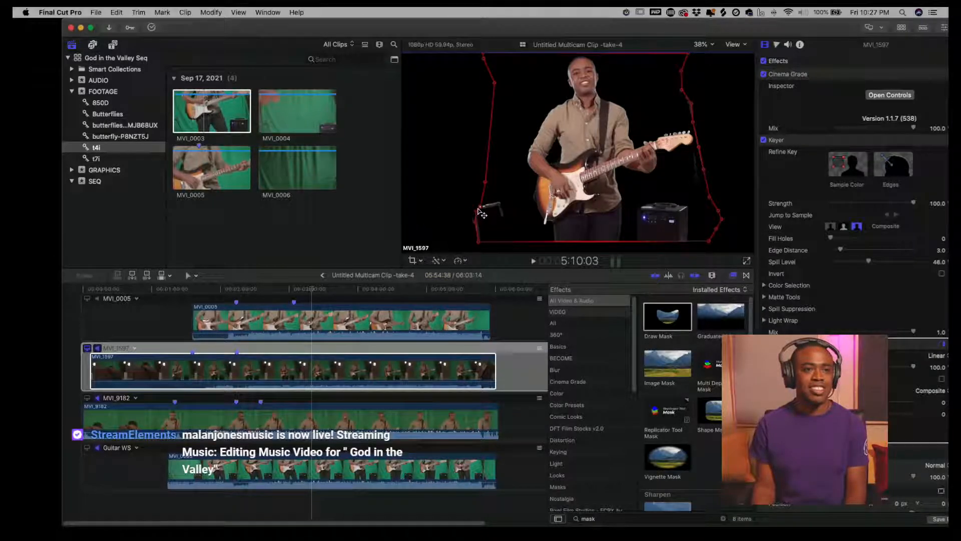
drag(479, 210, 499, 206)
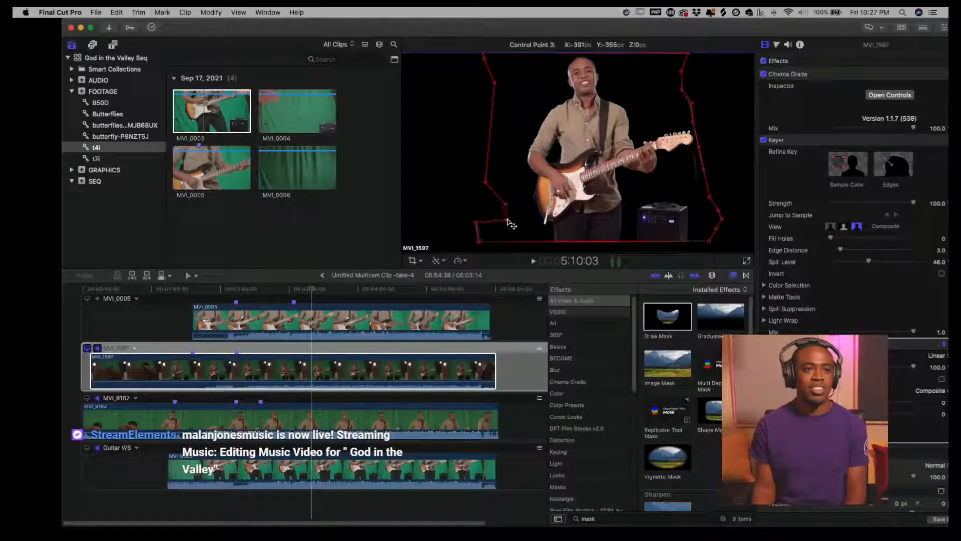
drag(476, 225, 479, 235)
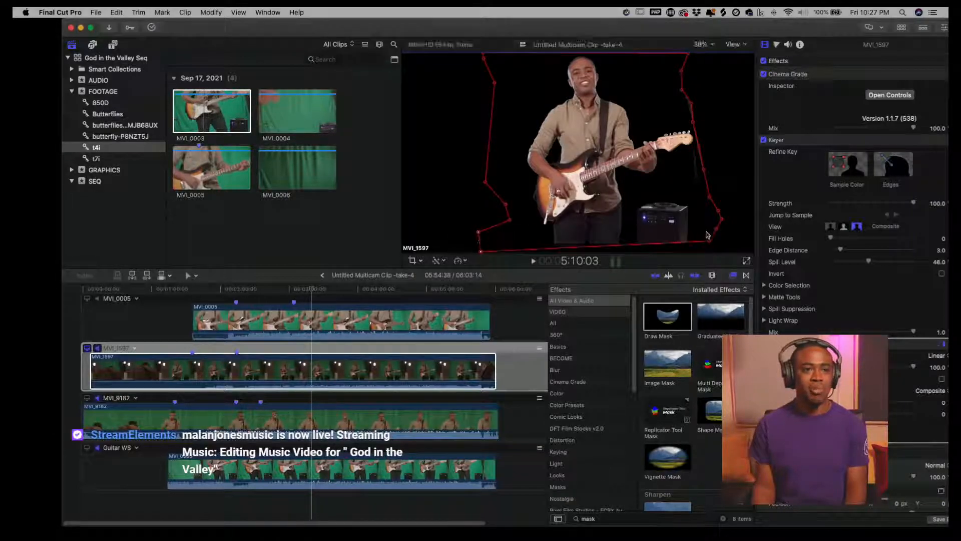
mouse_move(708, 241)
mouse_down()
mouse_move(711, 254)
mouse_move(710, 242)
mouse_up()
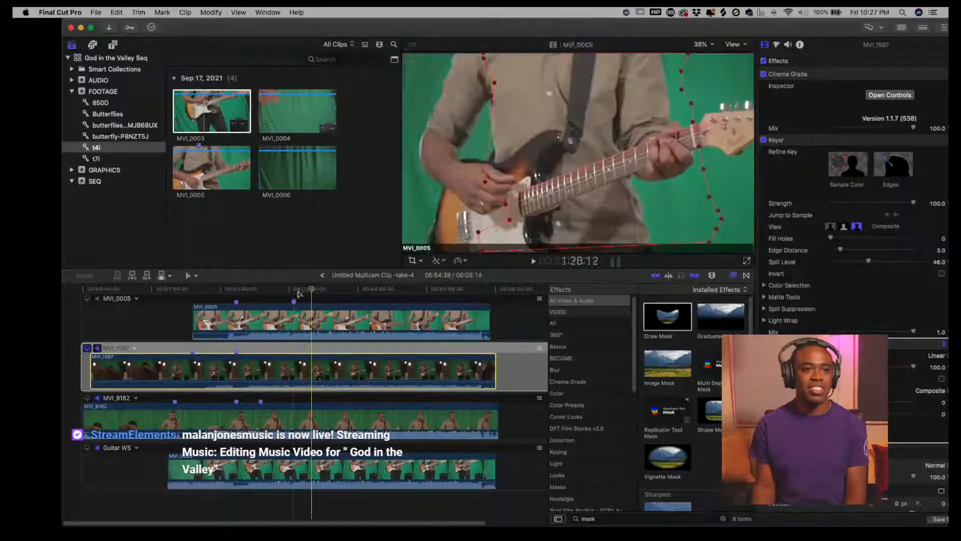
click(356, 291)
drag(357, 292, 407, 293)
click(707, 148)
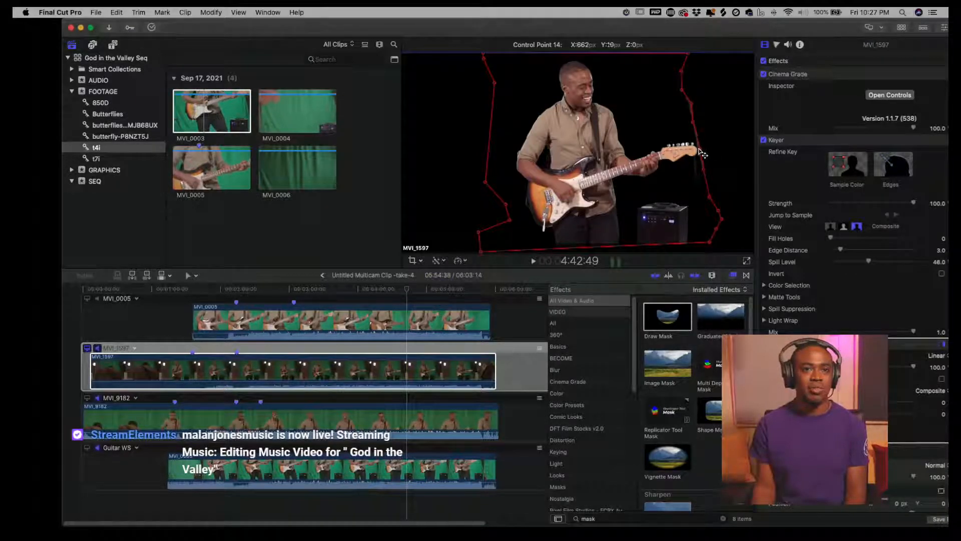
- Select the MVI_0005 angle clip and set it as the monitoring angle
click(294, 293)
click(198, 320)
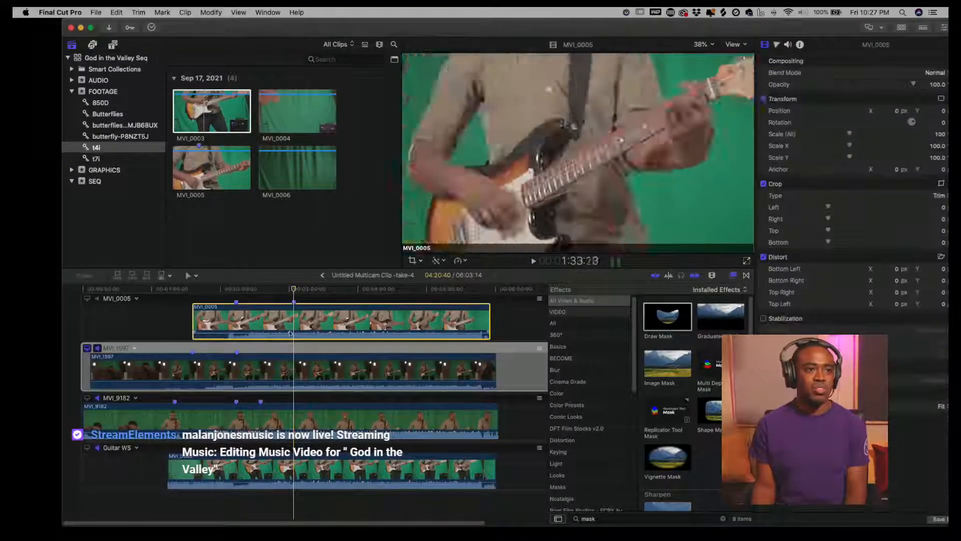
click(87, 298)
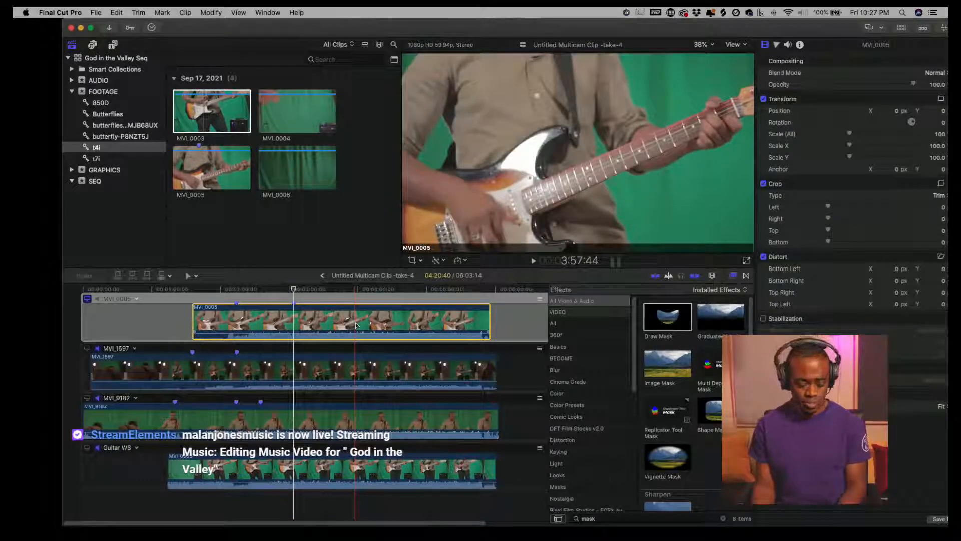
- Open the Color Board exposure controls and the video scopes for MVI_0005
key(super+6)
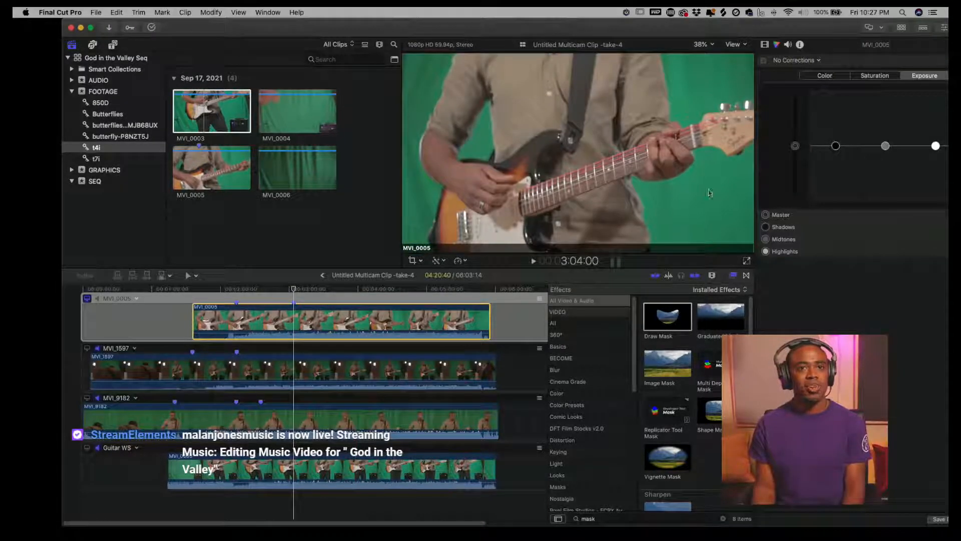
drag(791, 37, 731, 33)
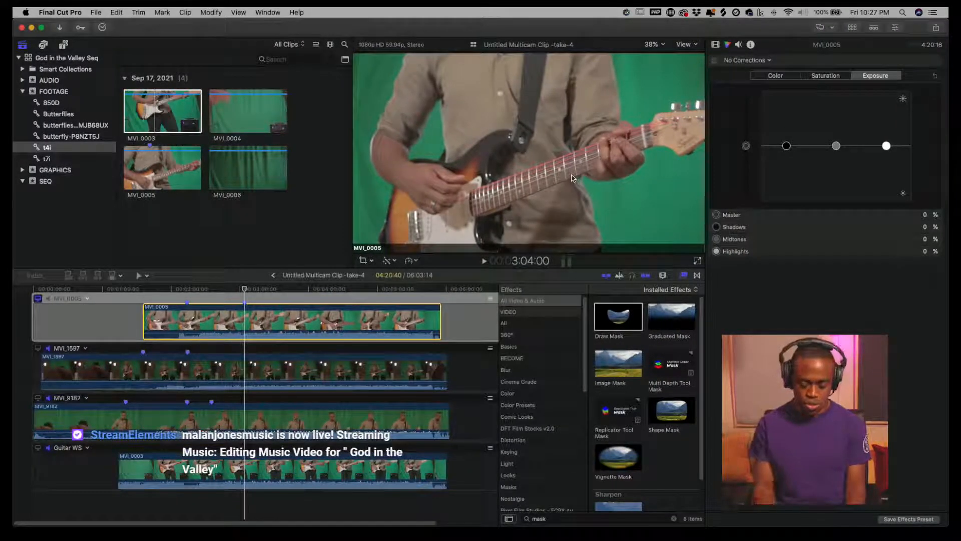
key(super+7)
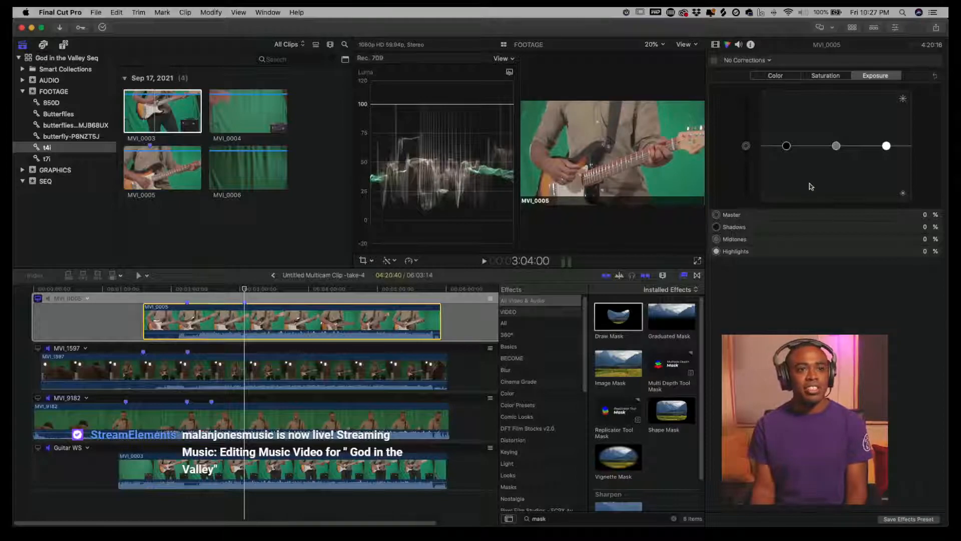
- Lower the shadows exposure of MVI_0005 to -18%
click(787, 147)
drag(789, 152, 789, 159)
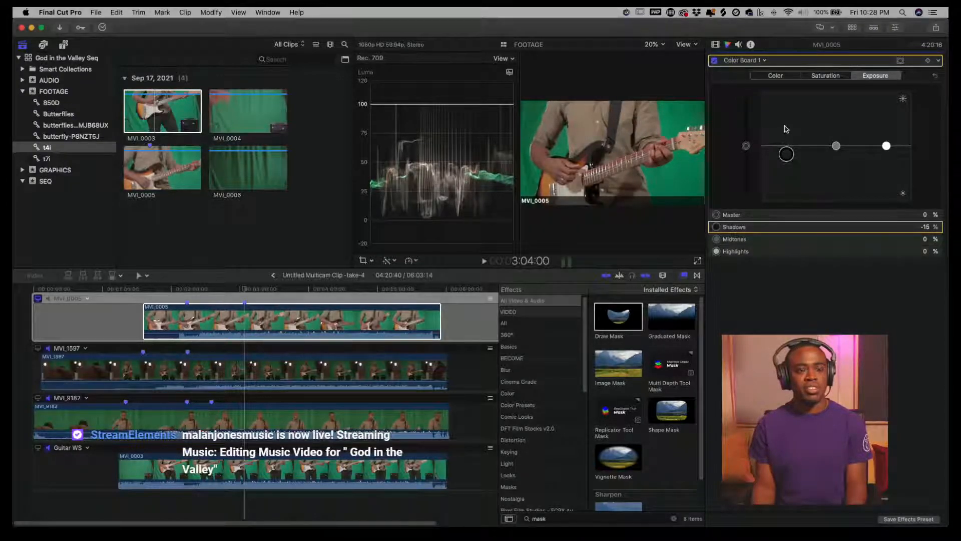
drag(790, 159, 791, 161)
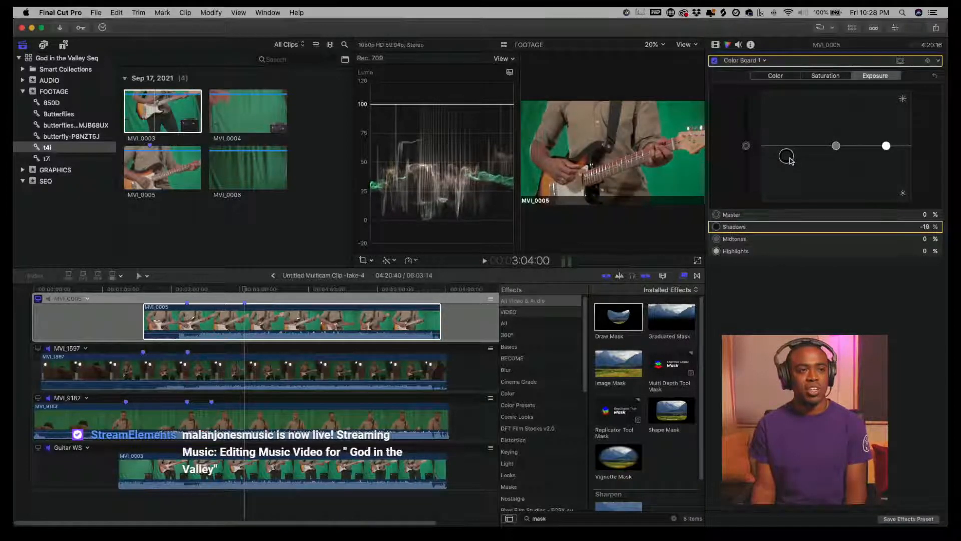
- Set MVI_0005's midtones exposure to 4% and highlights to -1%
drag(839, 147, 884, 142)
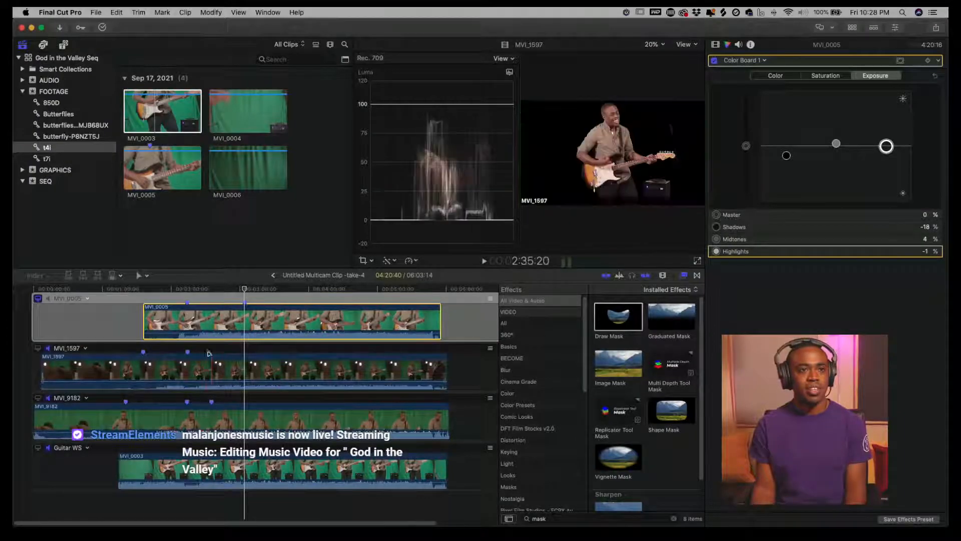
- Monitor the MVI_9182 angle and select its clip for grading
click(38, 349)
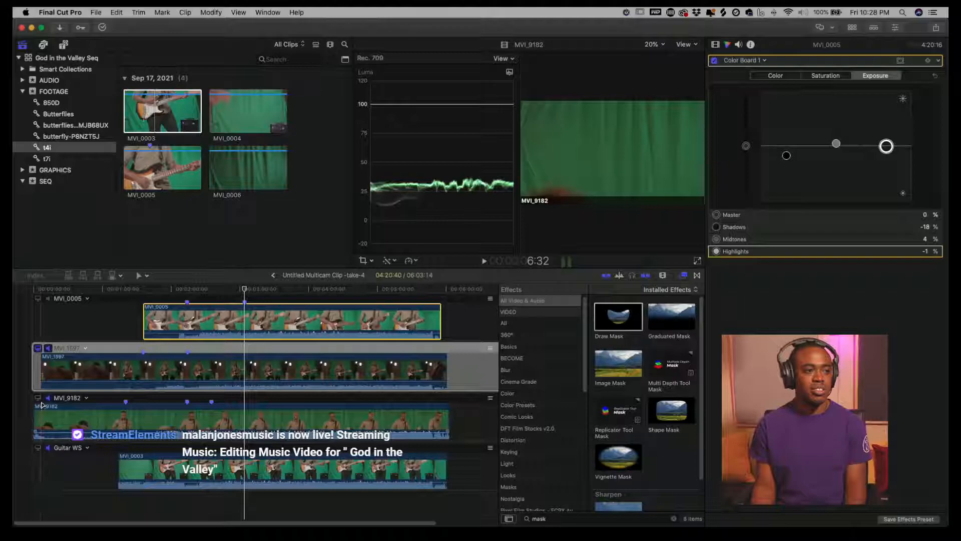
click(40, 403)
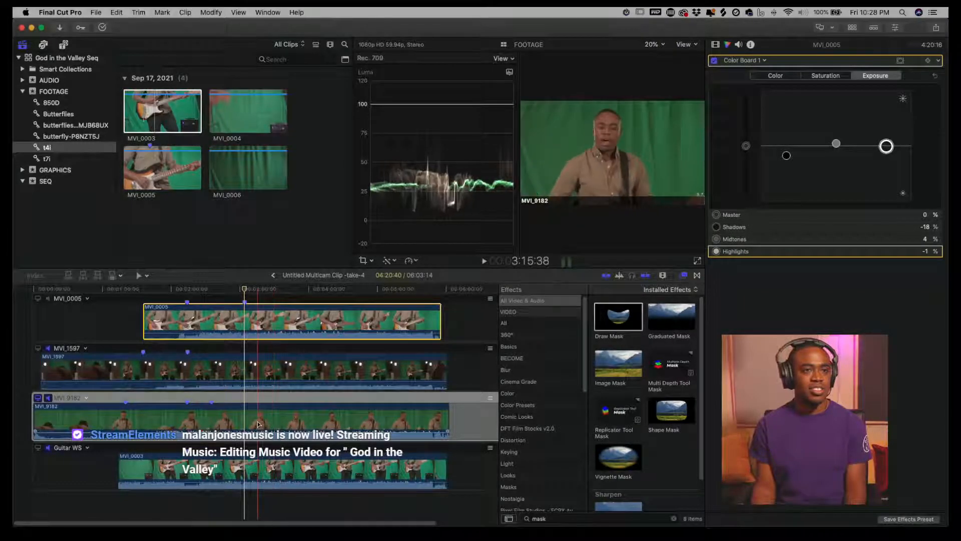
click(276, 422)
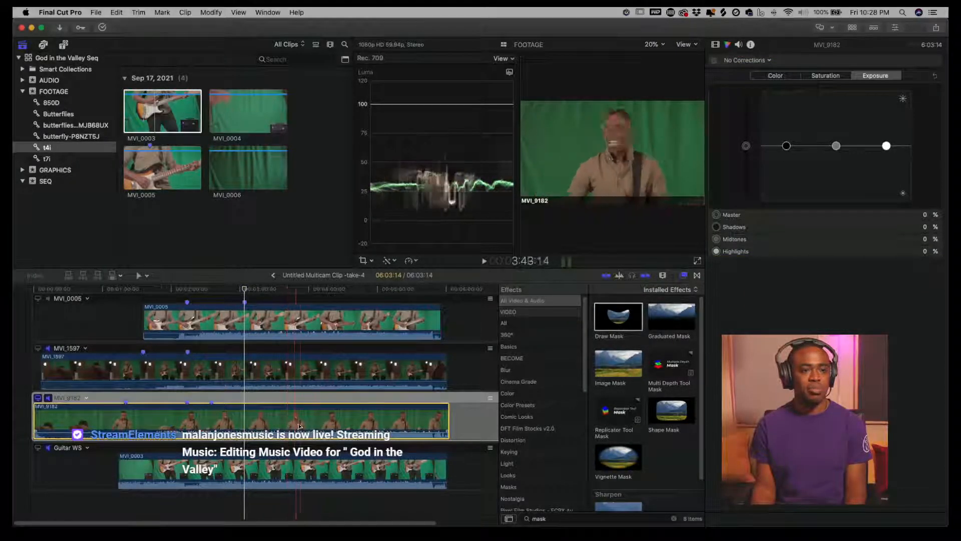
- Grade MVI_9182's exposure to shadows -22%, midtones 22% and highlights 69%
click(787, 147)
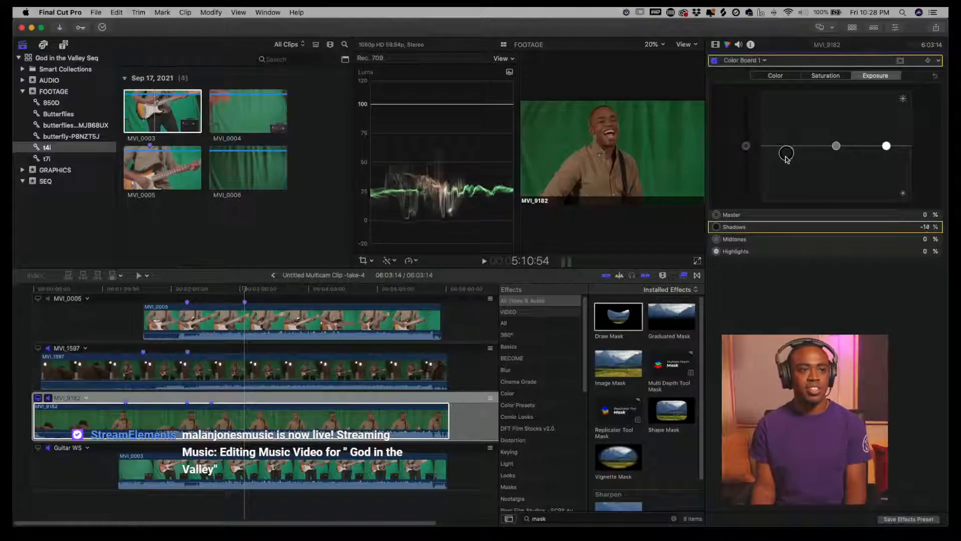
drag(835, 147, 836, 124)
drag(886, 147, 838, 138)
drag(788, 156, 787, 154)
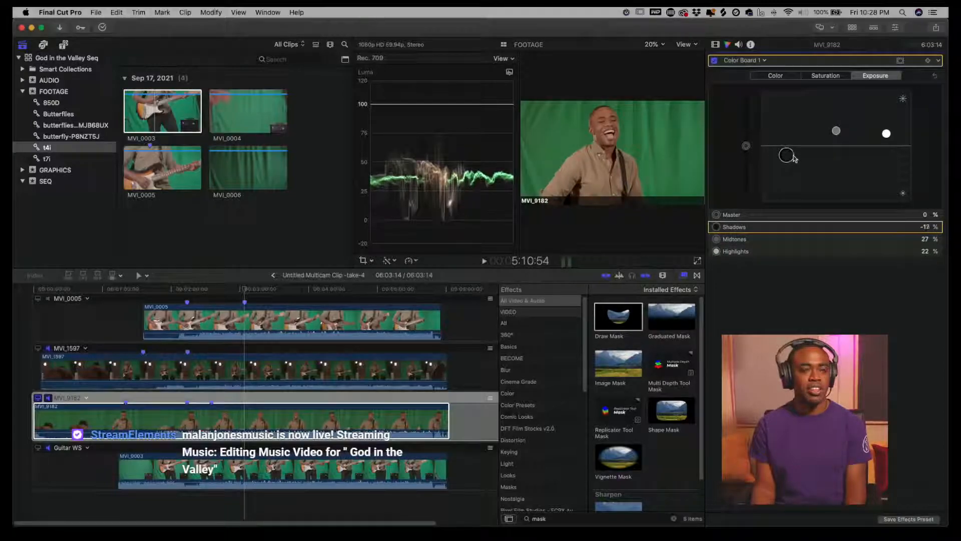
drag(841, 133, 886, 132)
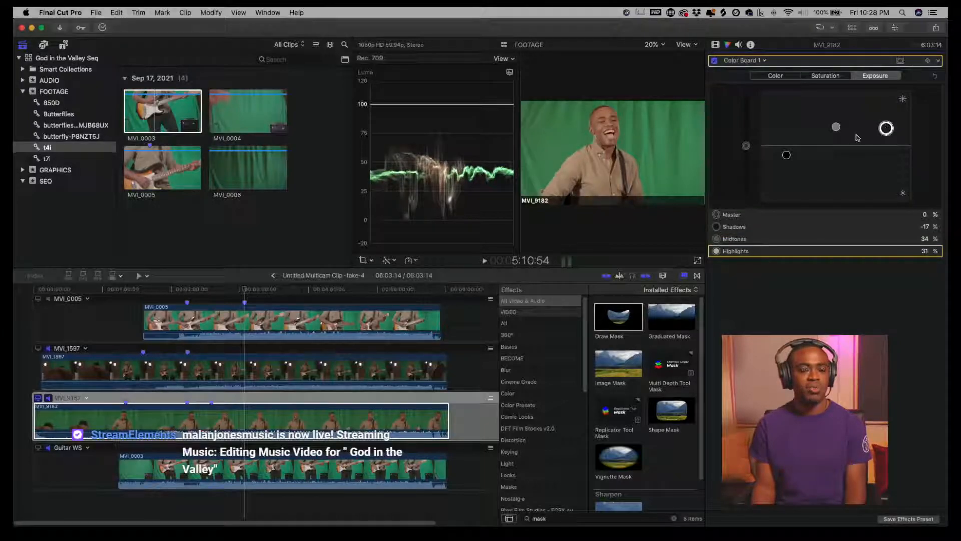
drag(835, 129, 887, 127)
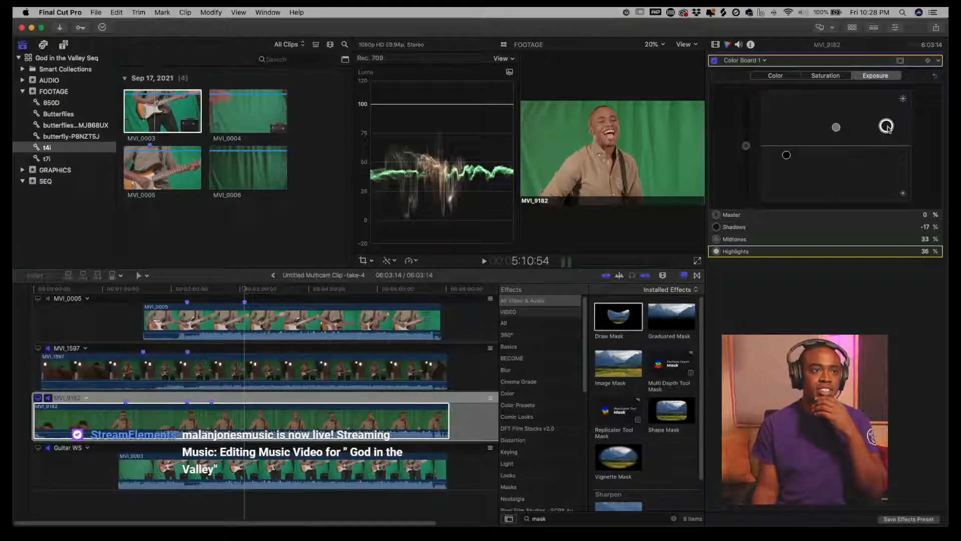
click(835, 131)
drag(837, 137, 837, 137)
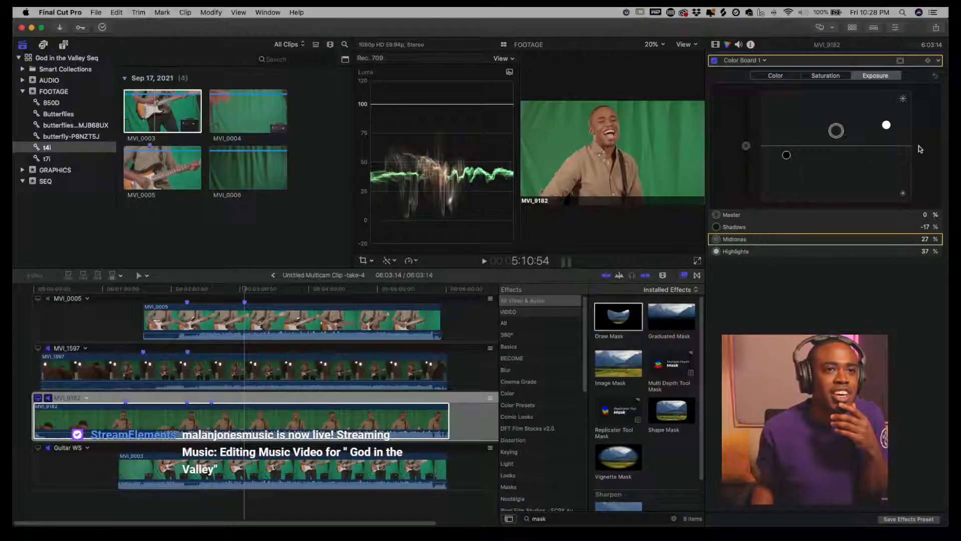
drag(888, 125, 886, 103)
drag(836, 131, 835, 135)
drag(886, 105, 886, 109)
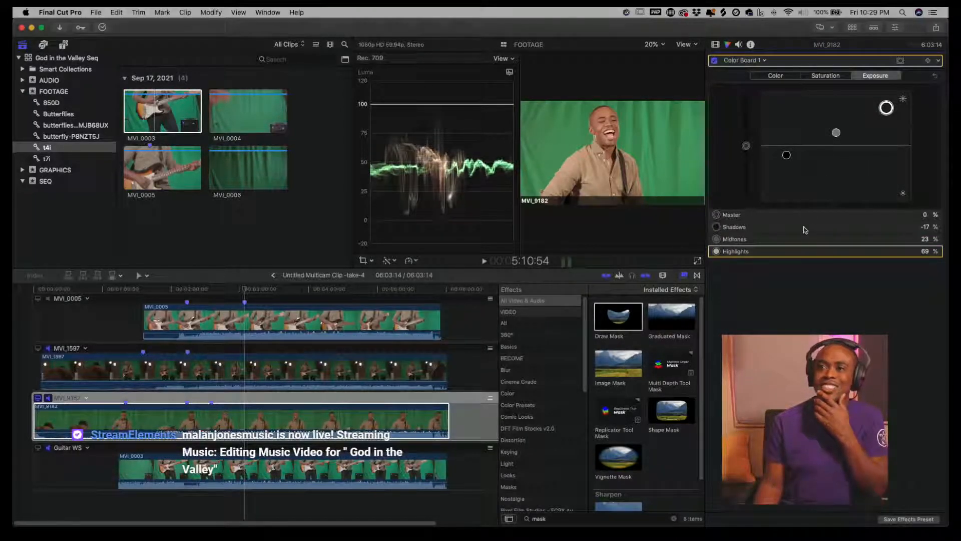
drag(787, 156, 787, 158)
click(837, 132)
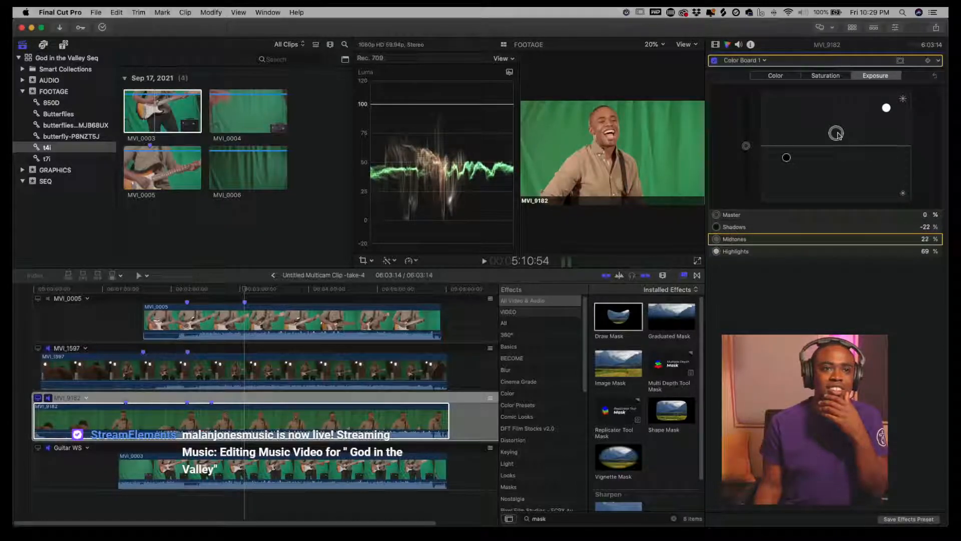
click(887, 107)
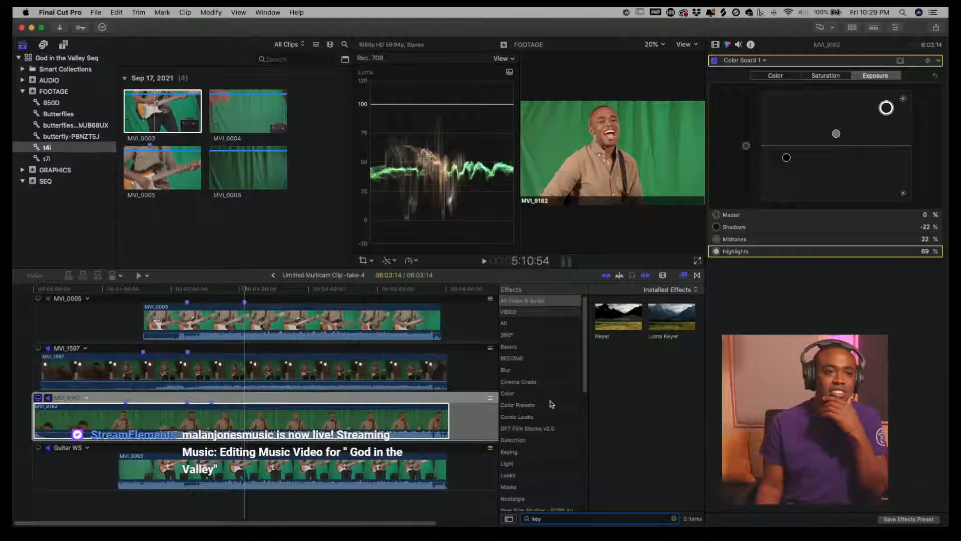
- Apply the Keyer effect to the MVI_0005 clip and preview that angle
drag(611, 326, 289, 329)
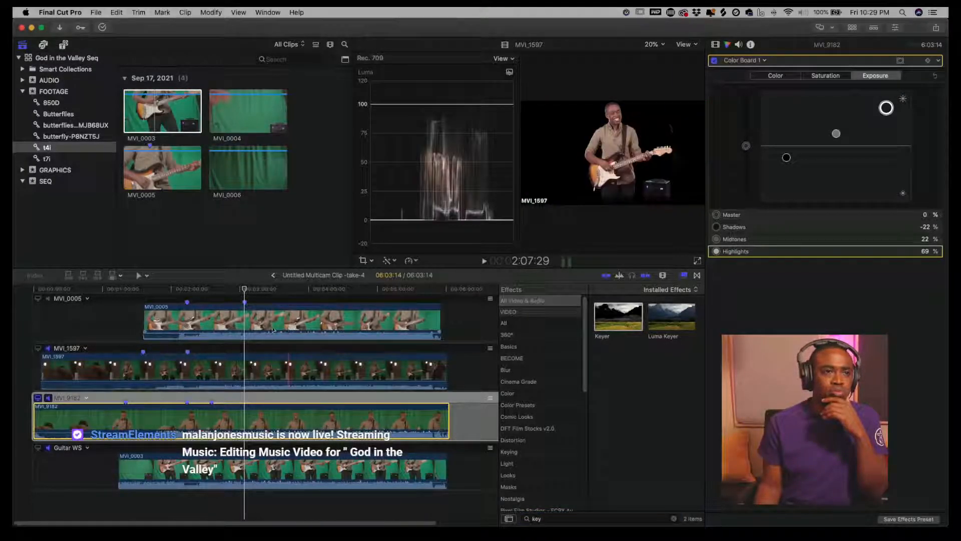
click(38, 298)
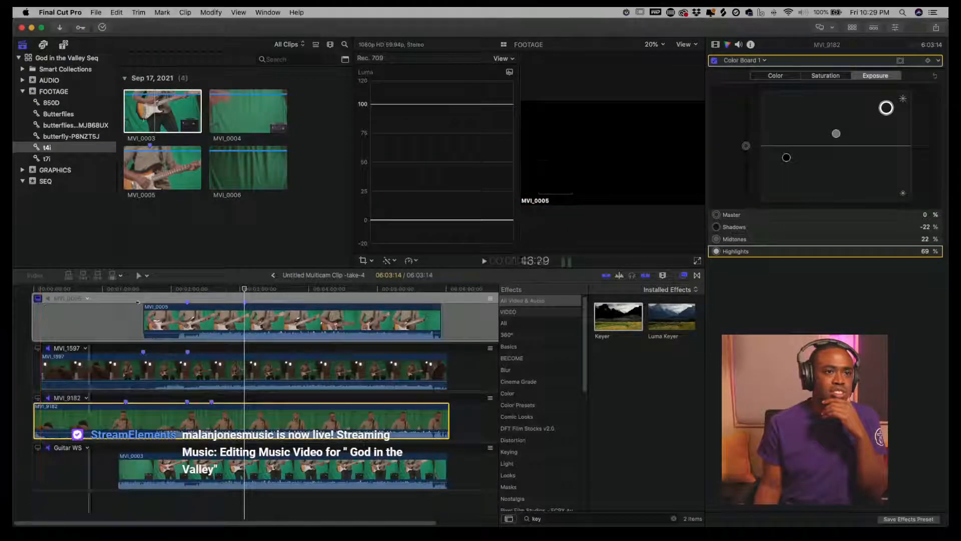
click(259, 289)
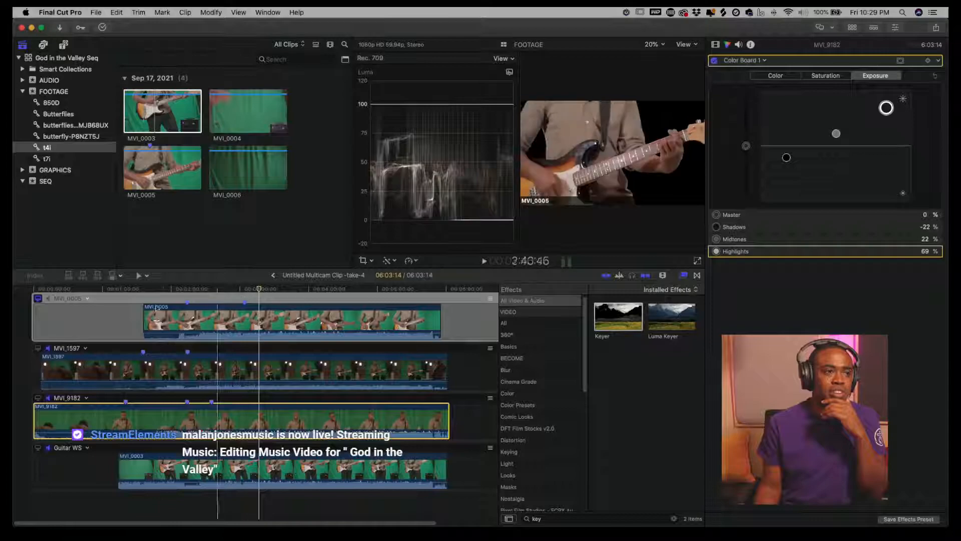
- Monitor the MVI_9182 angle and apply the Keyer effect to its clip
click(38, 349)
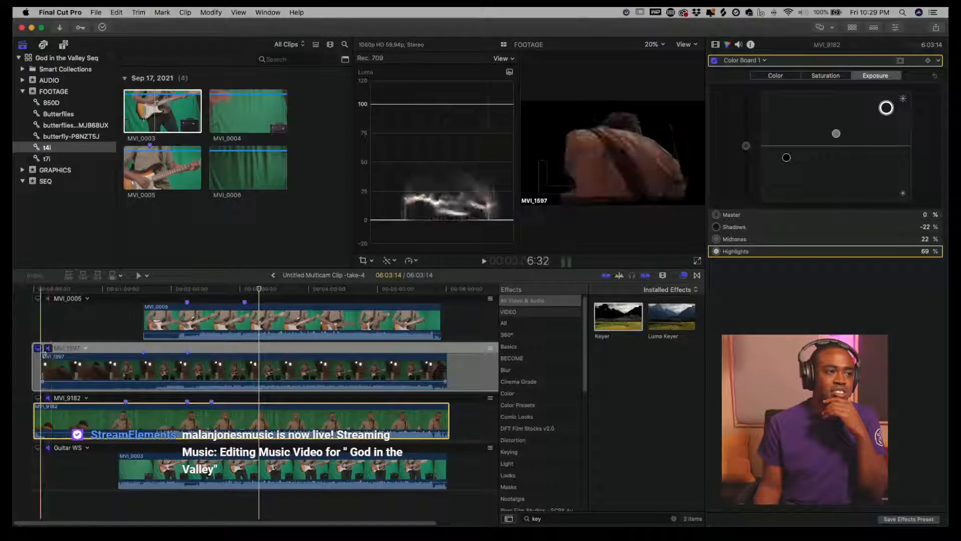
click(38, 398)
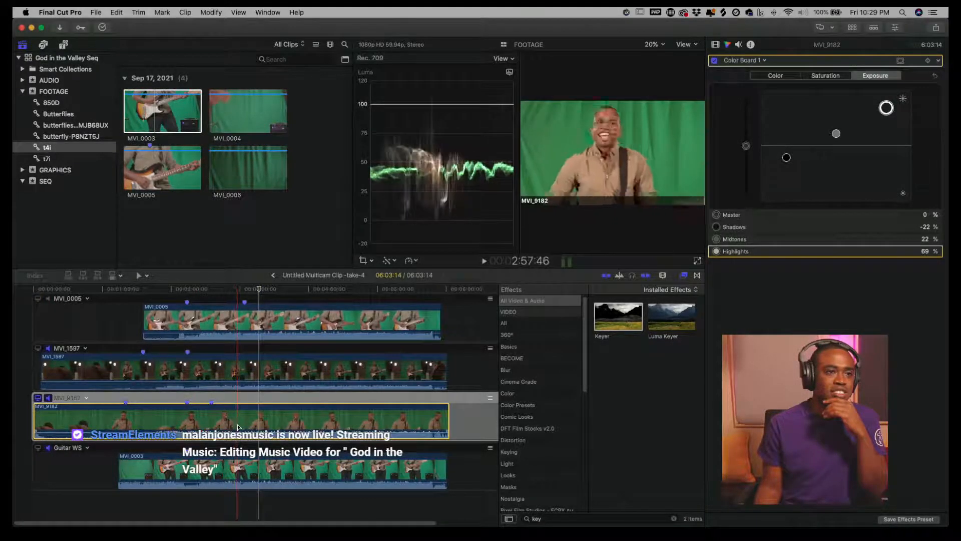
drag(638, 324, 289, 421)
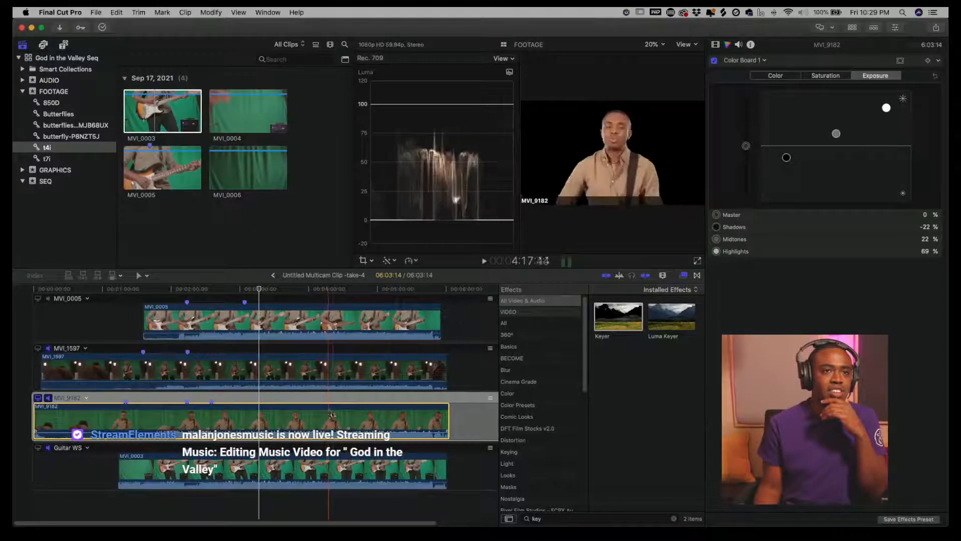
- Preview the keyed MVI_9182 angle full screen
click(697, 261)
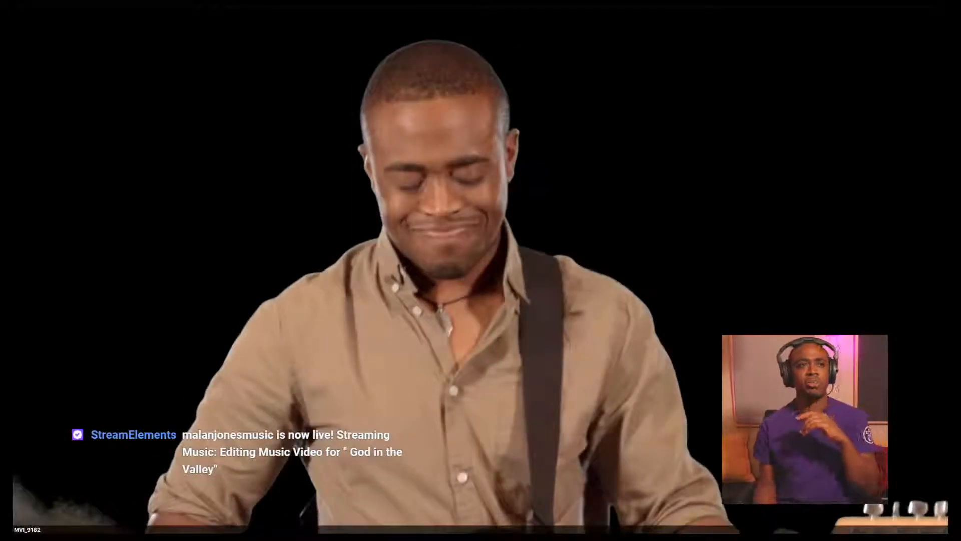
key(space)
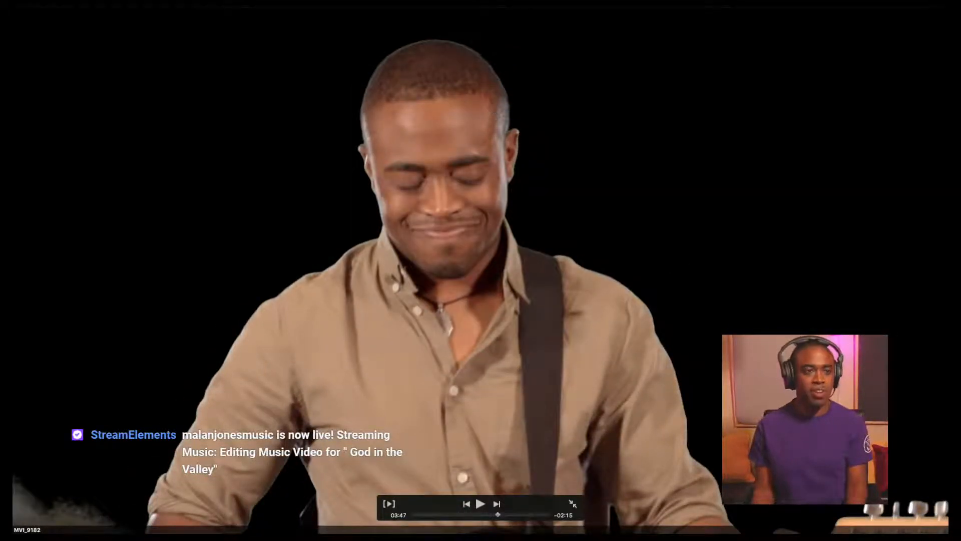
key(Escape)
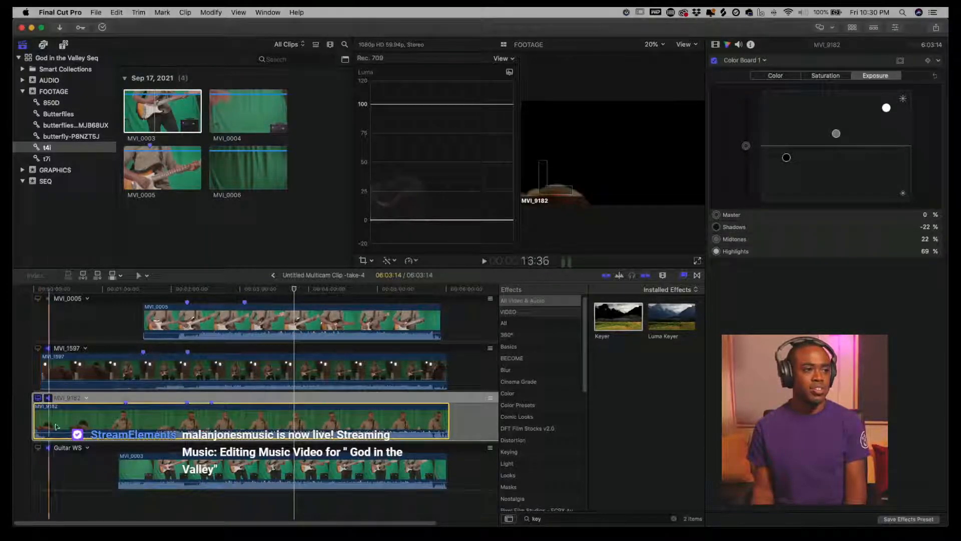
- Select the Guitar WS angle clip and set its exposure to shadows -18%, midtones 7%, highlights -3%
click(38, 447)
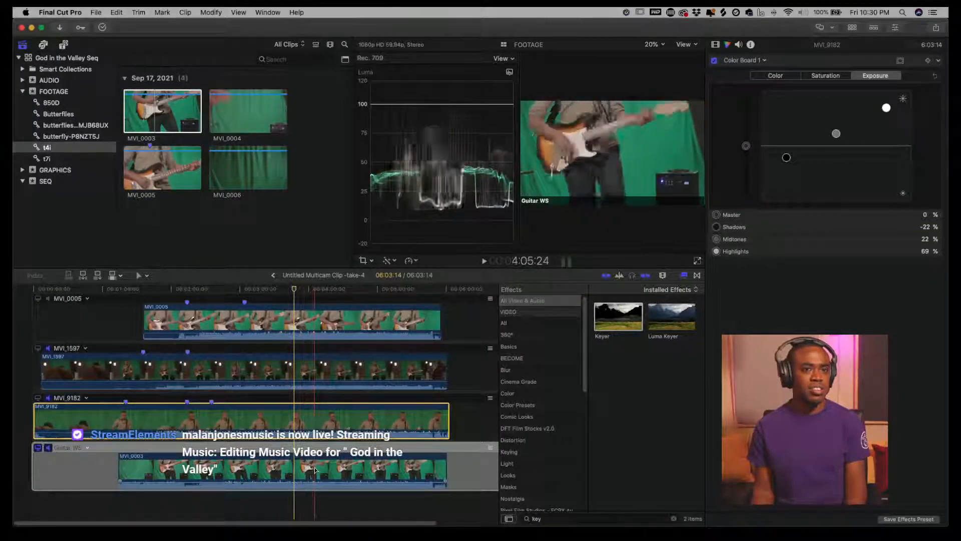
click(244, 473)
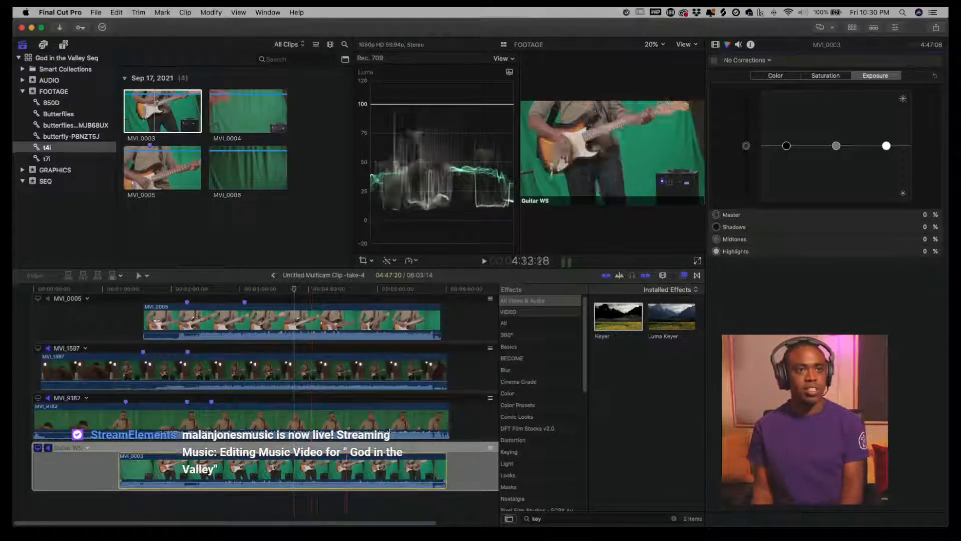
click(789, 149)
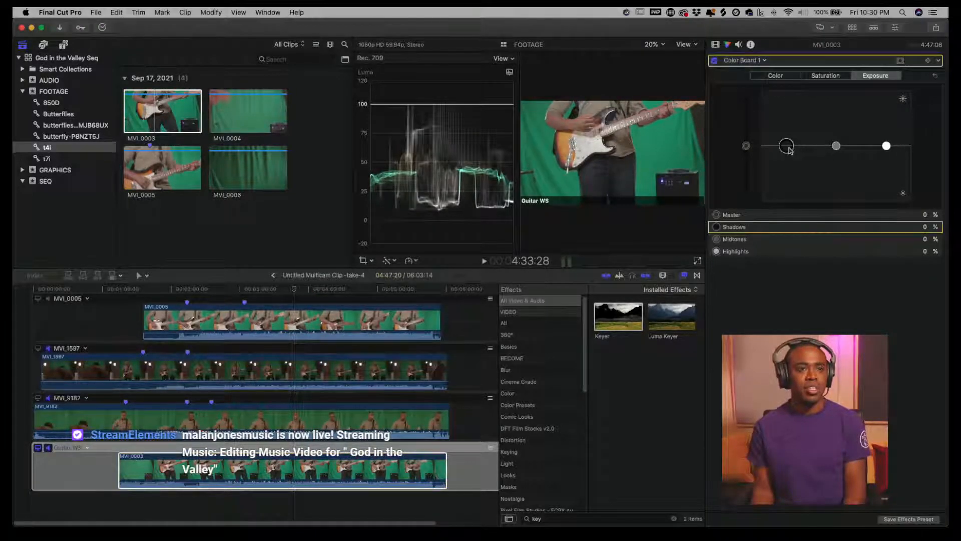
drag(789, 151, 886, 147)
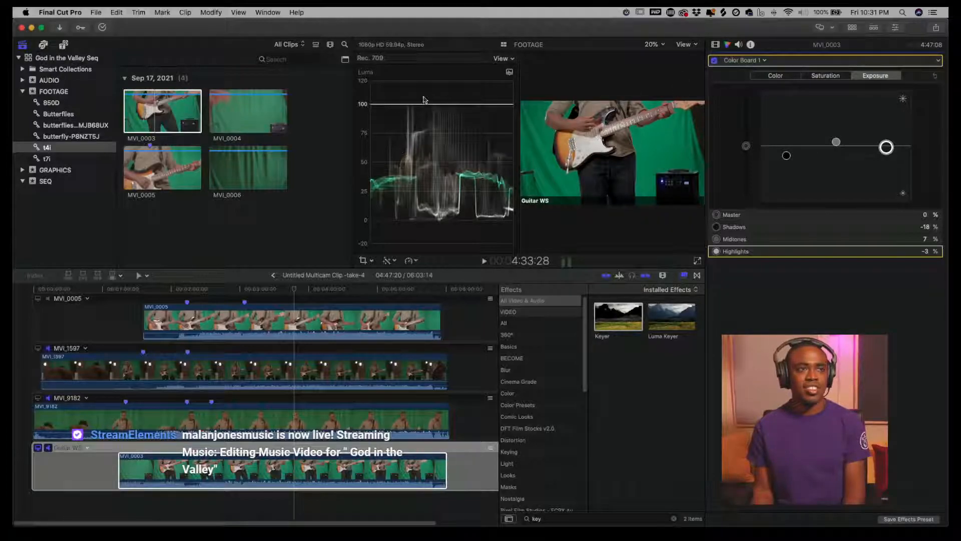
- Apply the Keyer effect to the Guitar WS clip
click(502, 58)
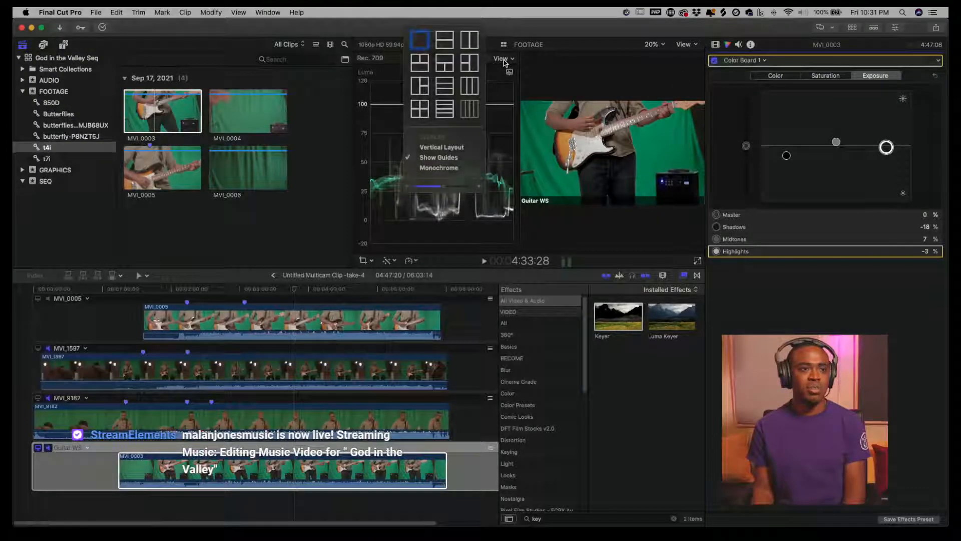
click(476, 117)
drag(630, 323, 253, 475)
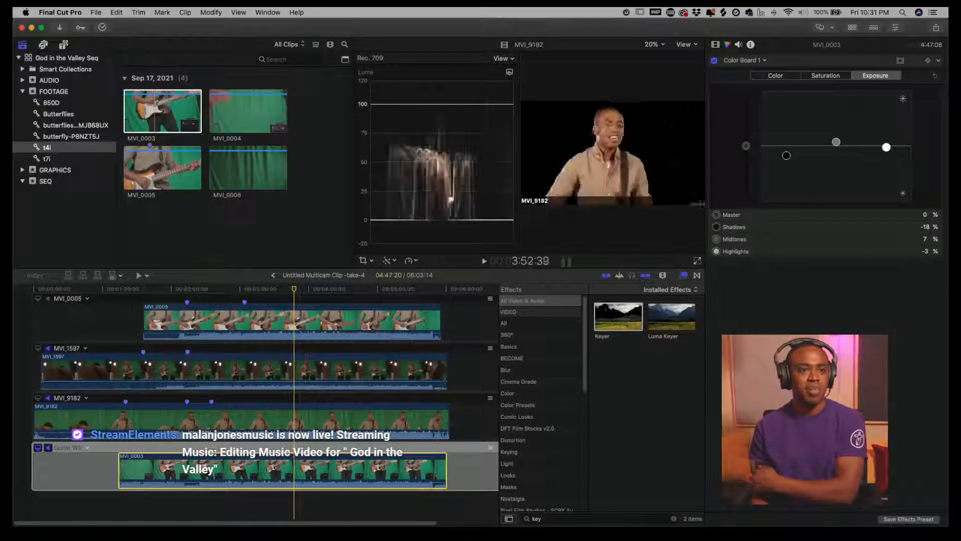
- Search effects for cine and apply Cinema Grade to the MVI_9182 clip, opening its video inspector
click(300, 413)
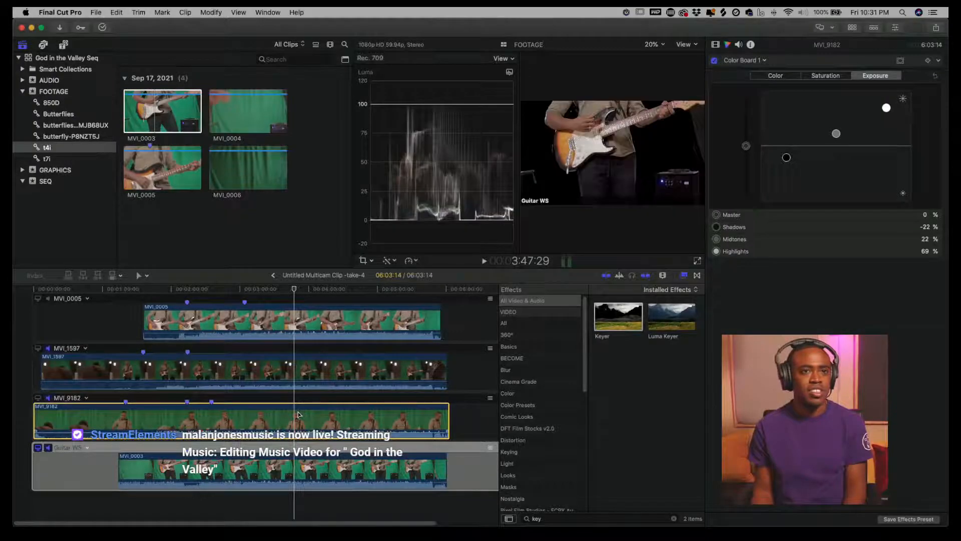
click(761, 59)
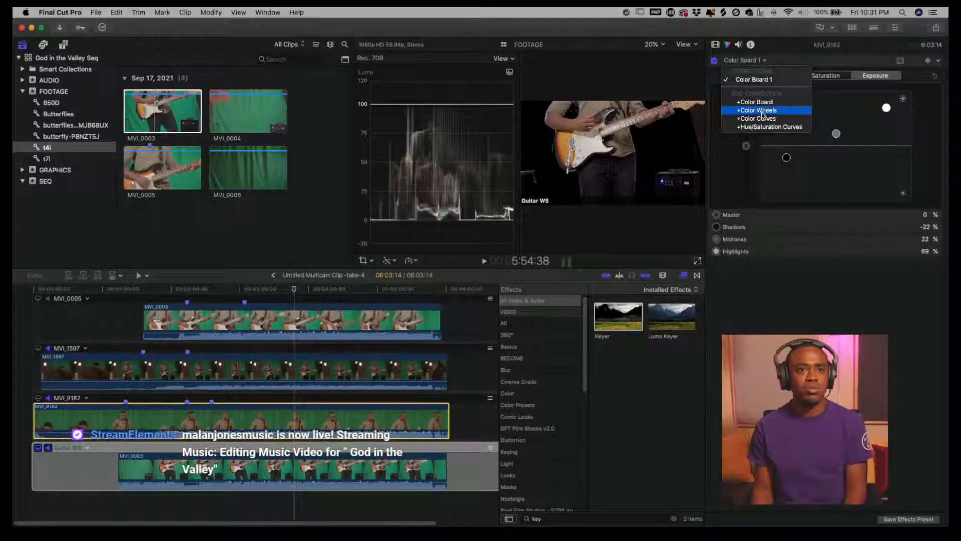
click(545, 520)
click(538, 520)
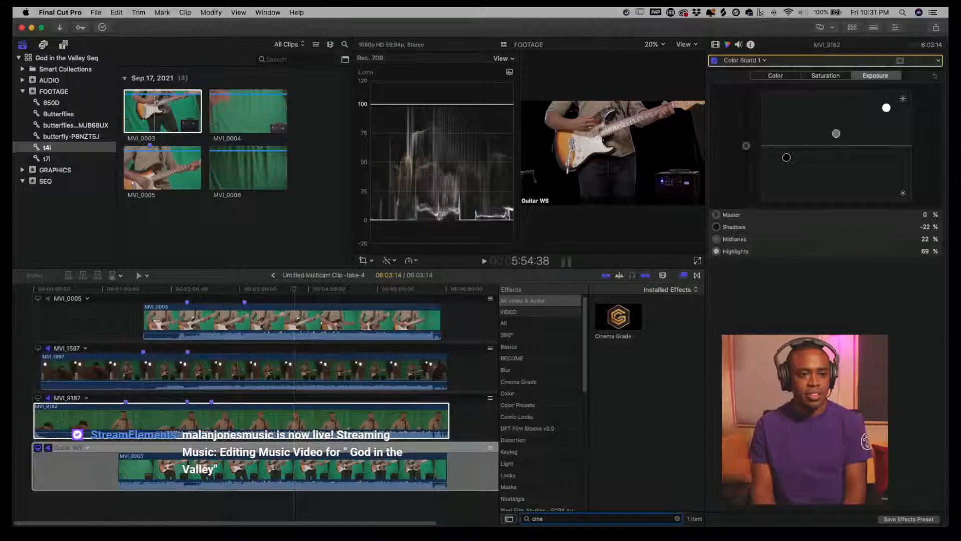
drag(623, 328, 332, 409)
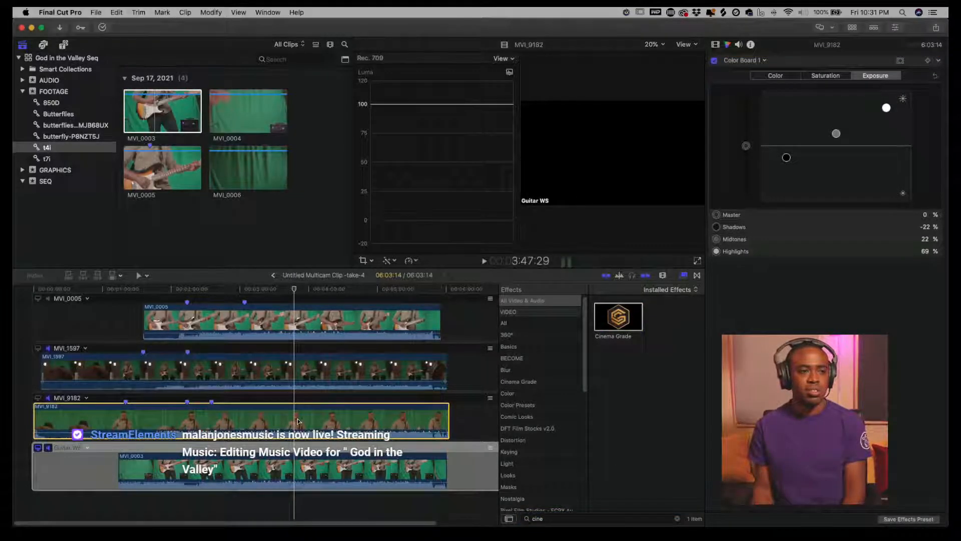
click(716, 45)
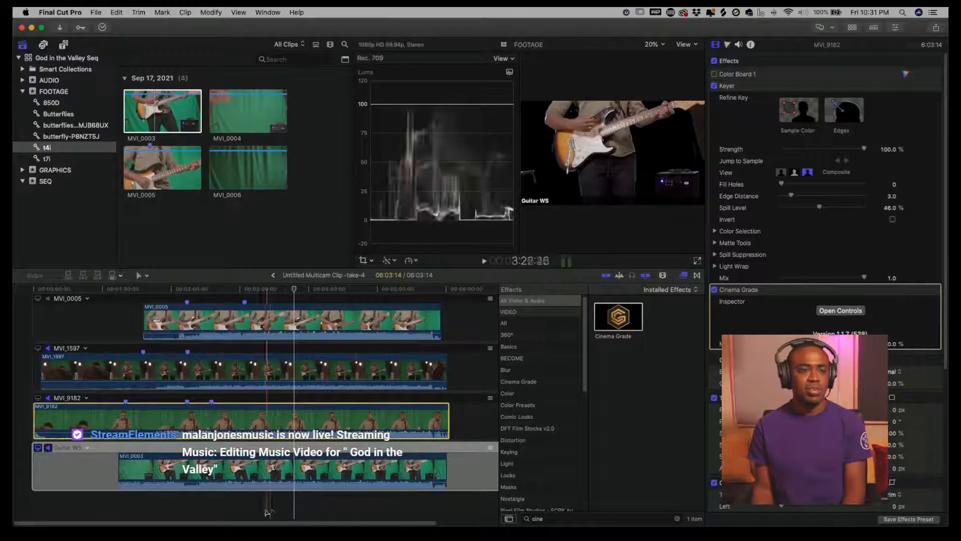
- Move Cinema Grade to the top of MVI_9182's effects stack, above Color Board and Keyer
click(39, 398)
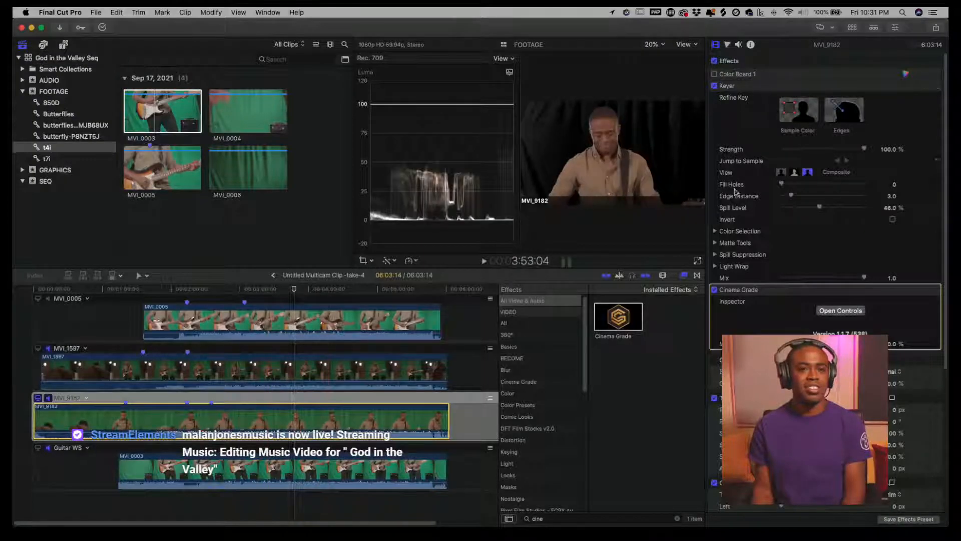
drag(737, 289, 757, 96)
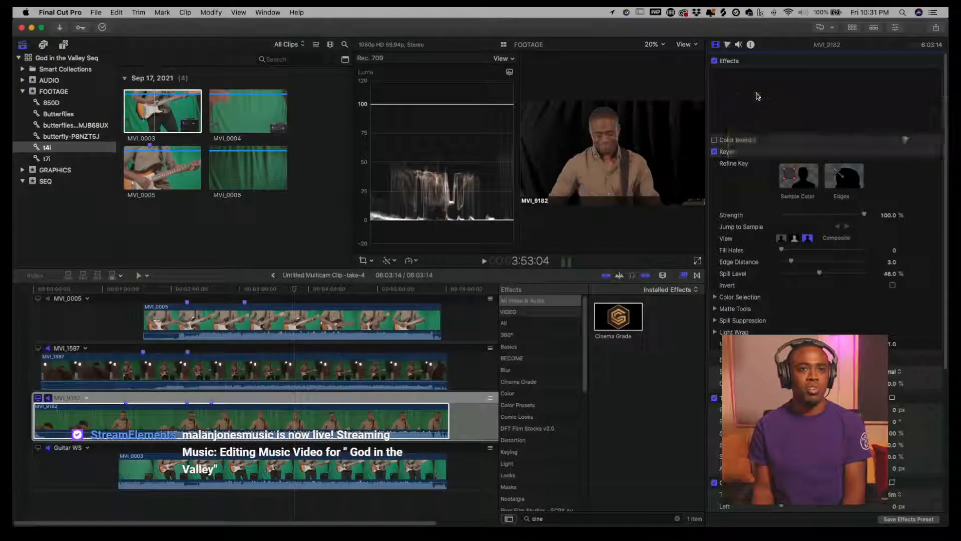
drag(809, 113, 782, 142)
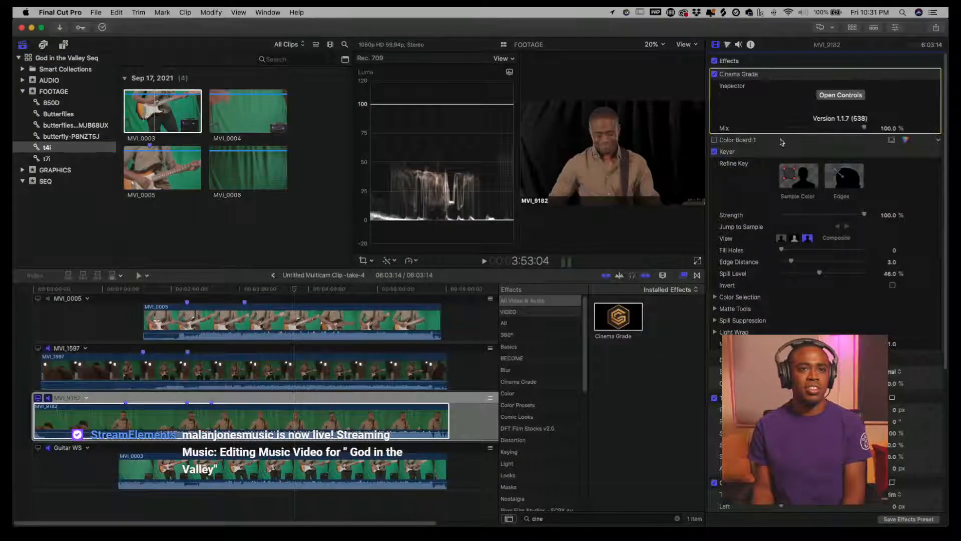
- Open Cinema Grade's controls and adjust highlights, midtones and shadows by sampling points on the guitarist's image
click(835, 97)
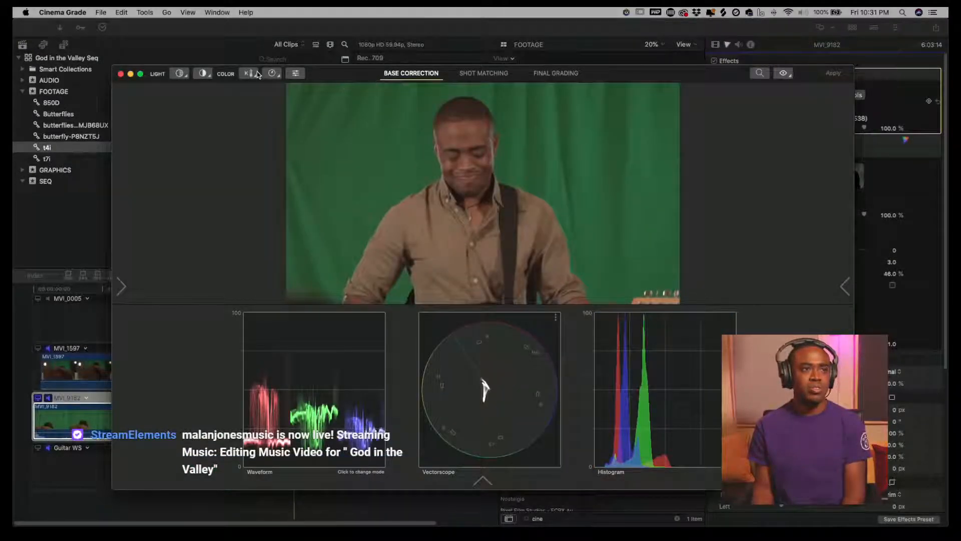
click(181, 76)
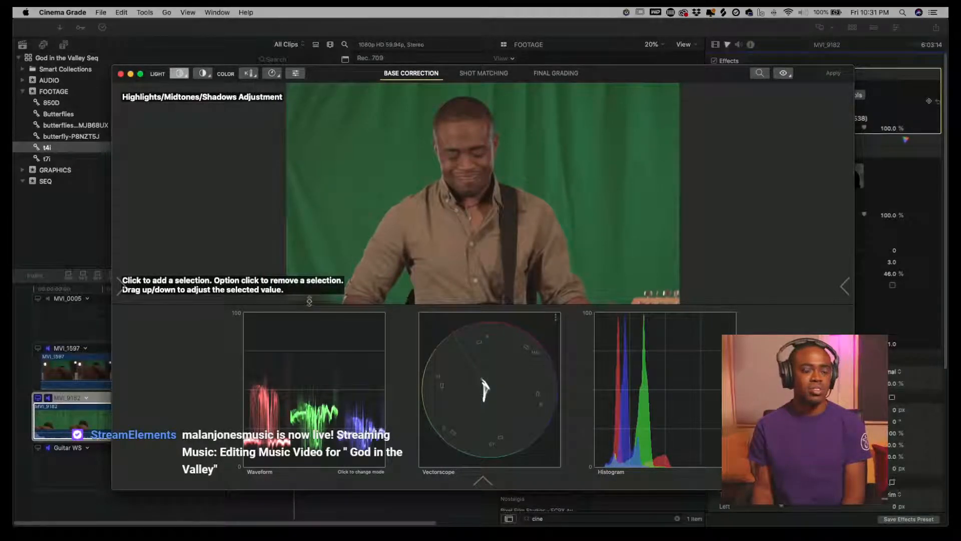
drag(309, 300, 311, 309)
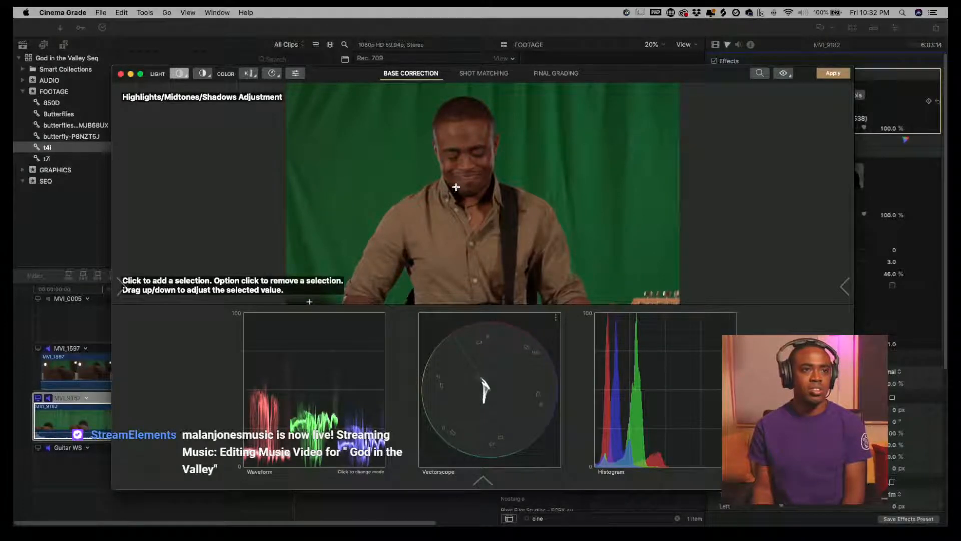
drag(468, 127, 466, 118)
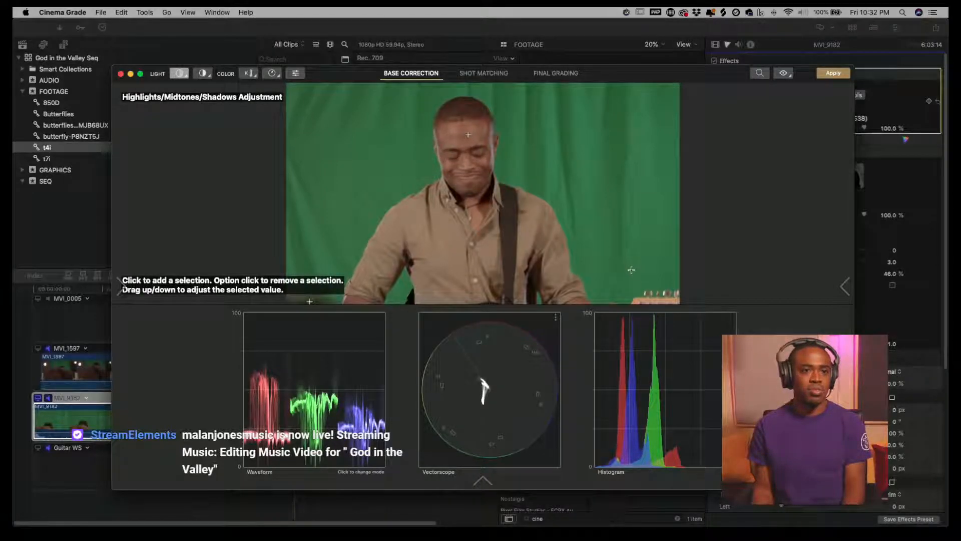
click(645, 293)
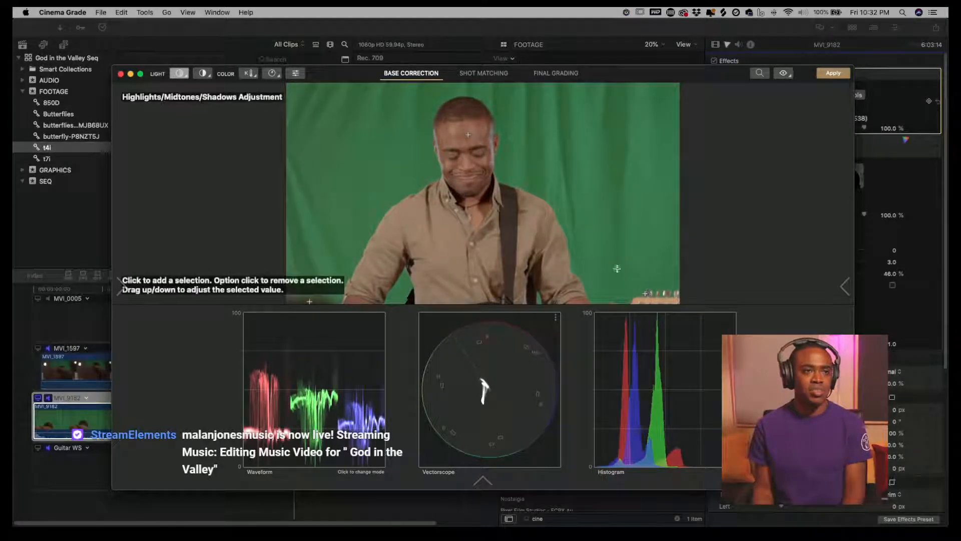
click(466, 133)
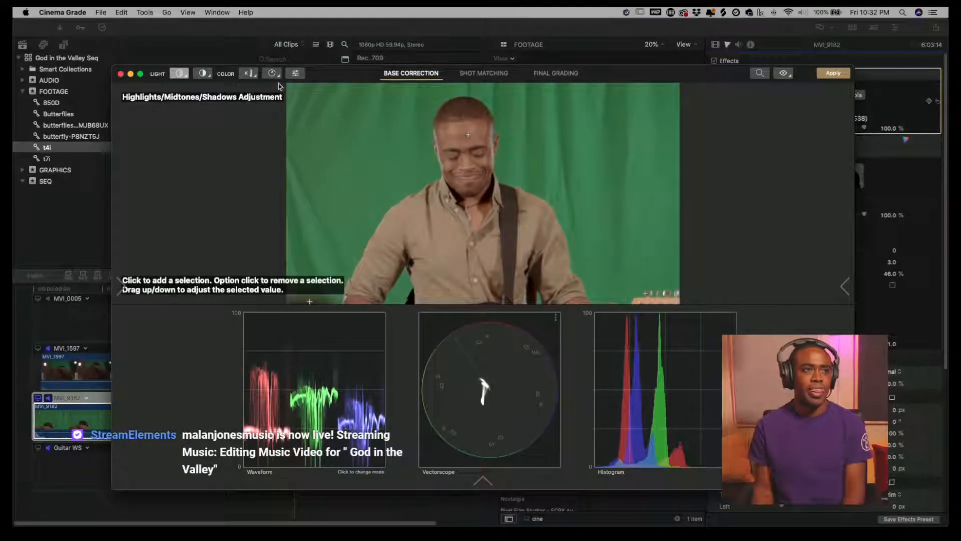
- Adjust the colour temperature in Cinema Grade, apply the grade and close its window
click(248, 75)
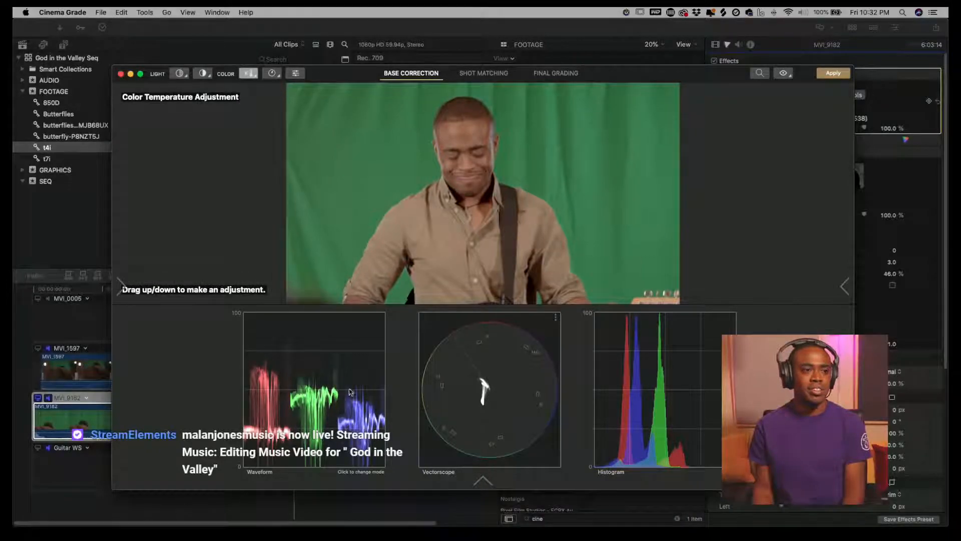
mouse_move(406, 167)
mouse_down()
mouse_move(408, 189)
mouse_move(411, 173)
mouse_up()
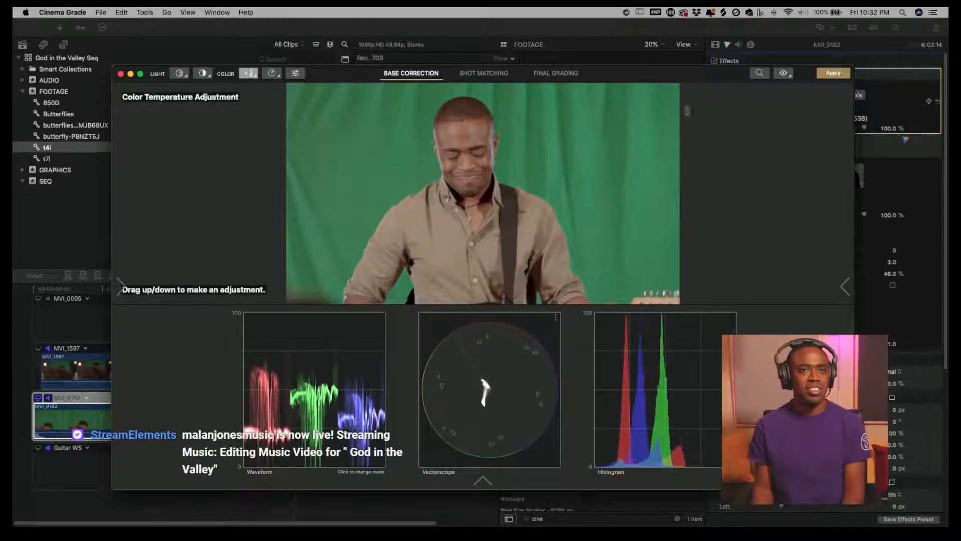
click(839, 78)
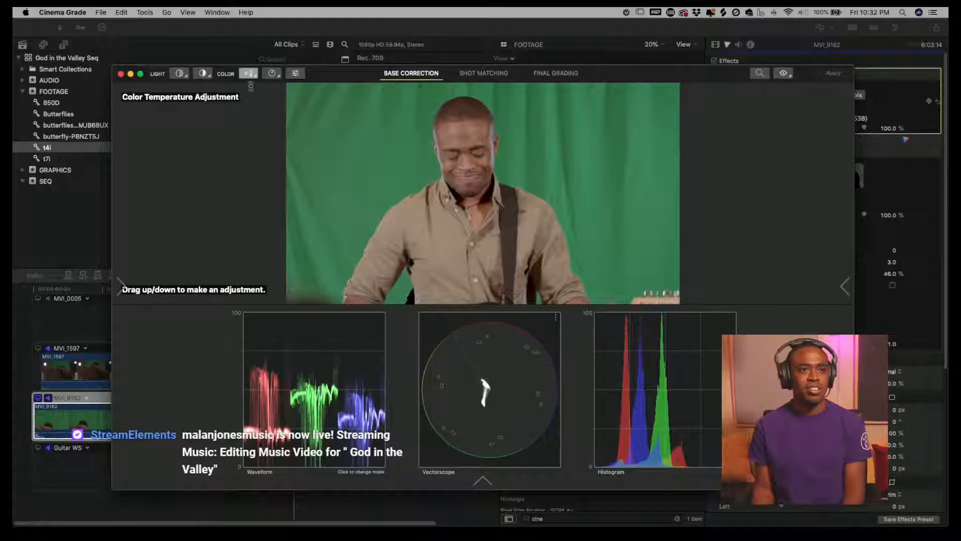
click(120, 74)
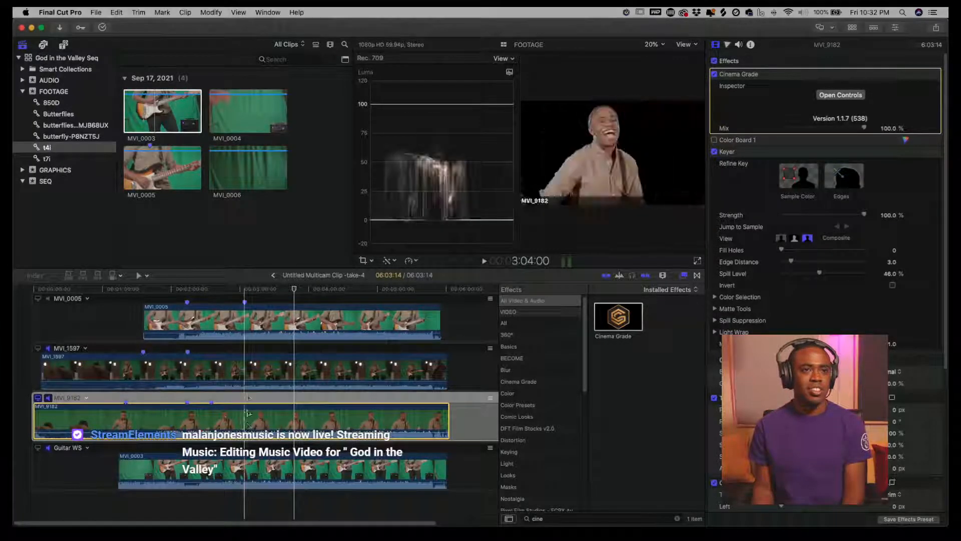
- Turn the MVI_0005 angle's clip into a new compound clip in the FOOTAGE event
click(244, 318)
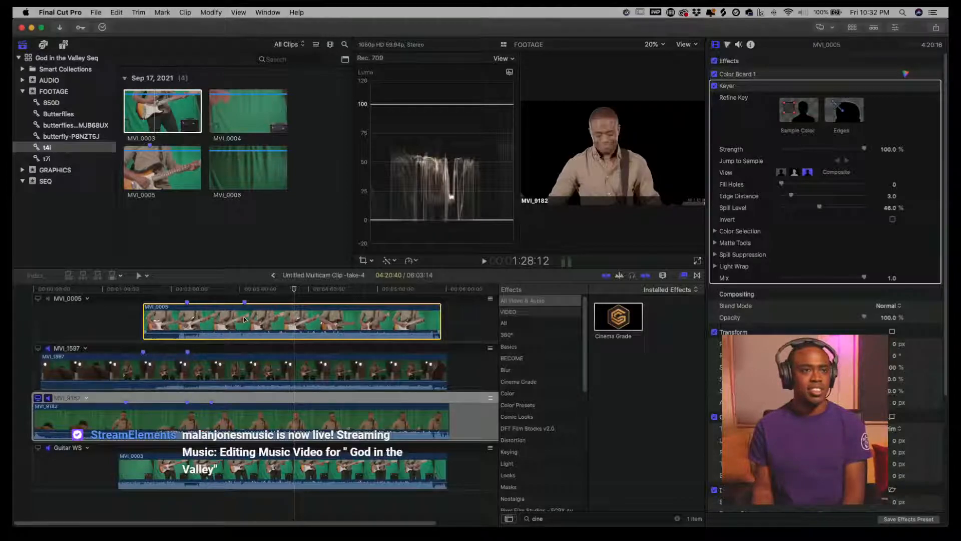
click(38, 298)
right_click(259, 322)
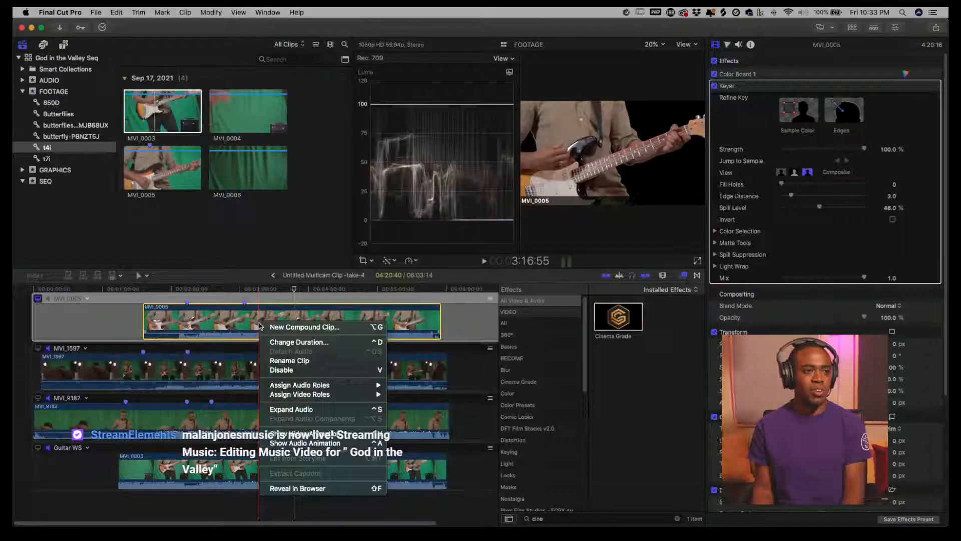
click(282, 327)
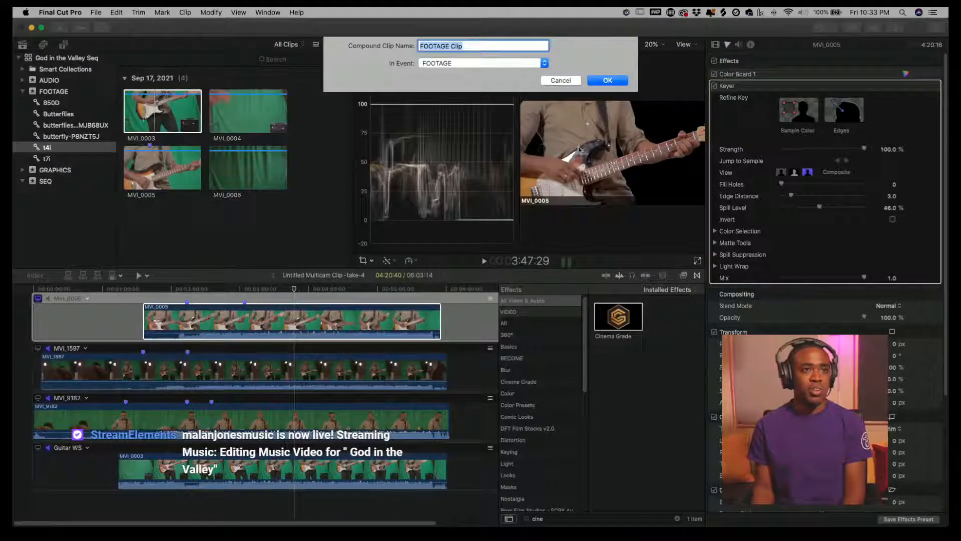
click(607, 80)
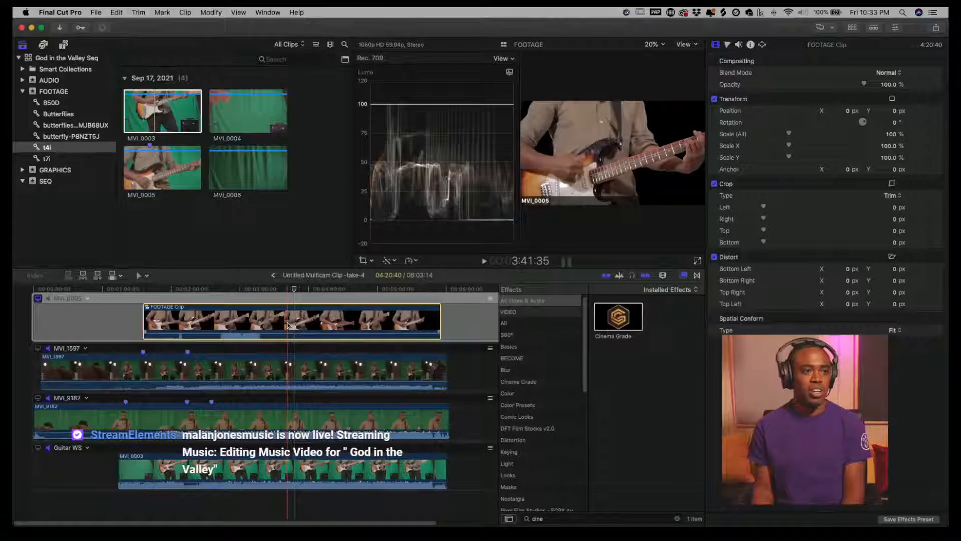
- Open the compound clip and play it from the start
double_click(290, 325)
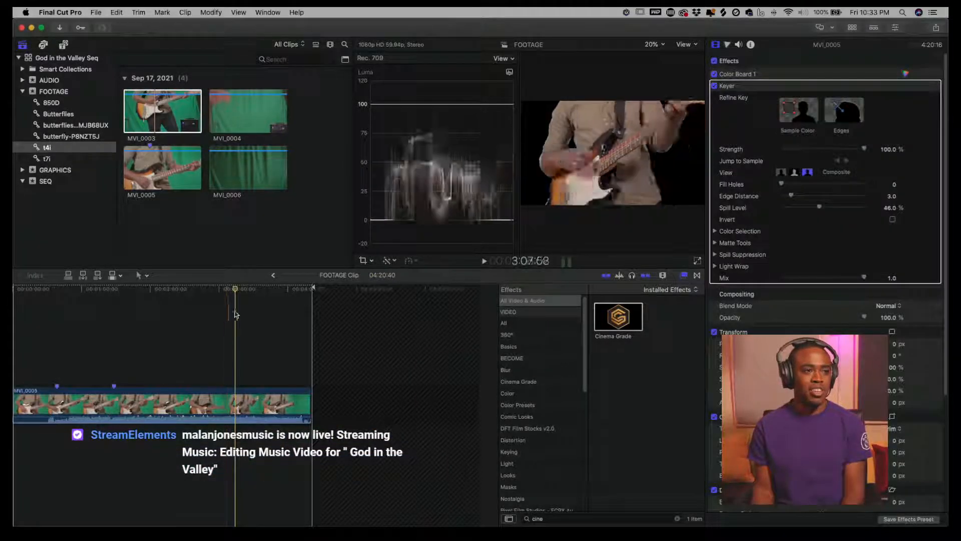
key(Home)
key(space)
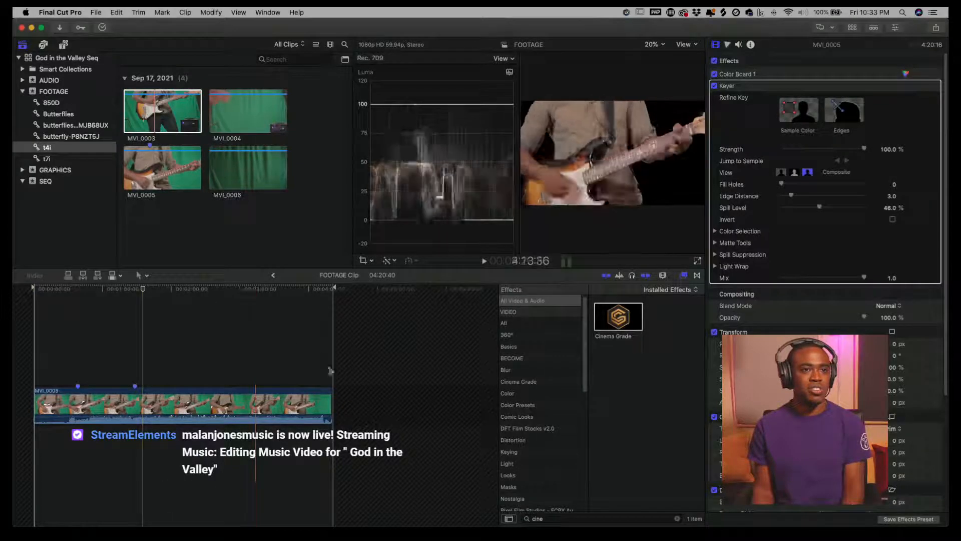
- Switch to Chrome and open elements.envato.com in the new tab
mouse_move(350, 527)
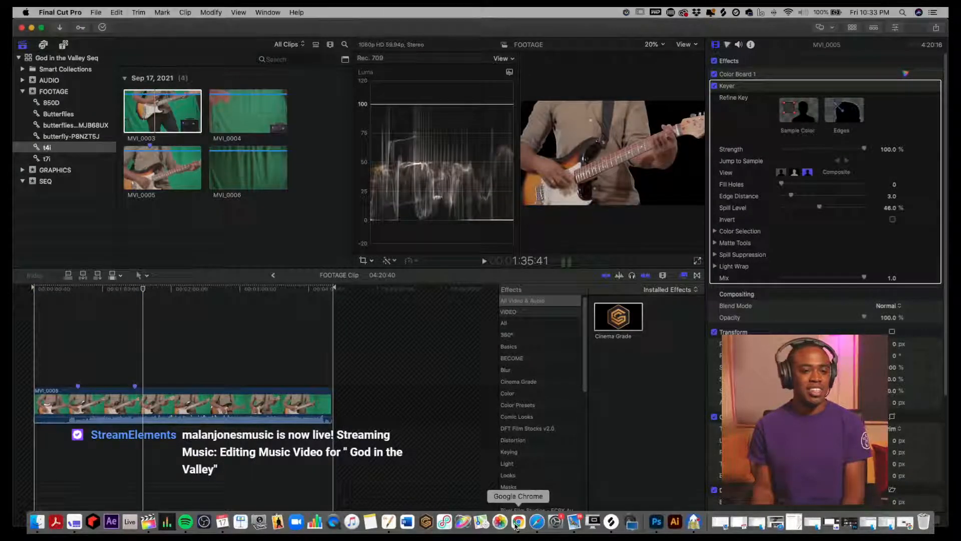
click(519, 524)
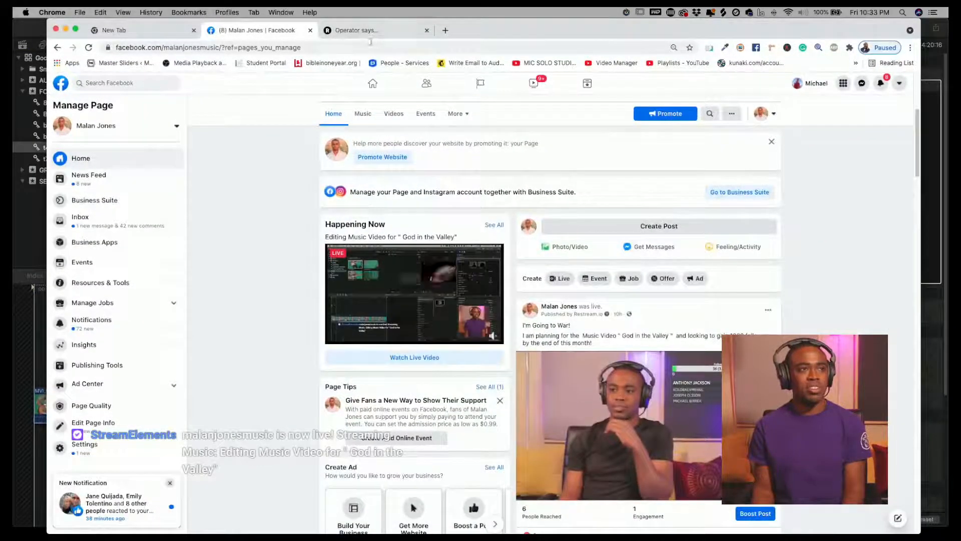
click(362, 31)
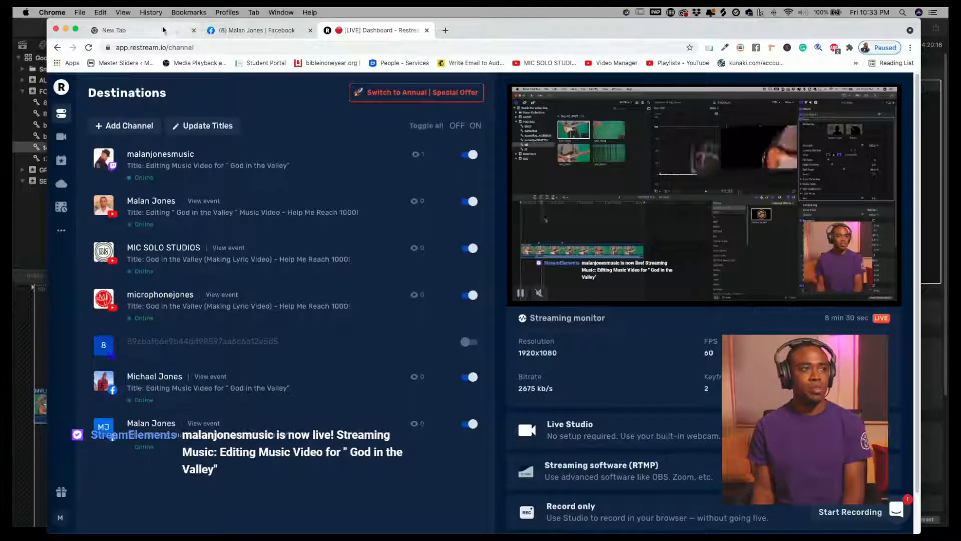
click(198, 31)
drag(493, 32, 547, 62)
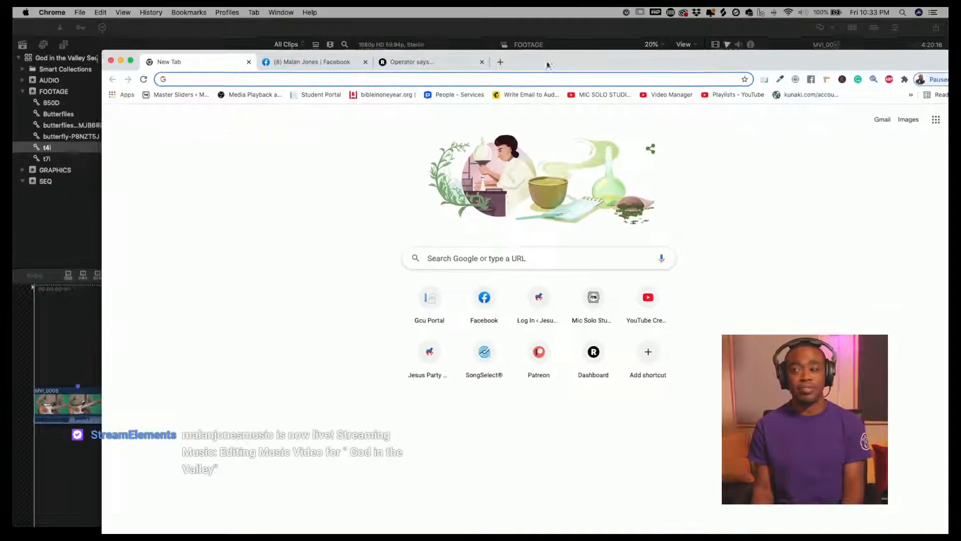
click(359, 77)
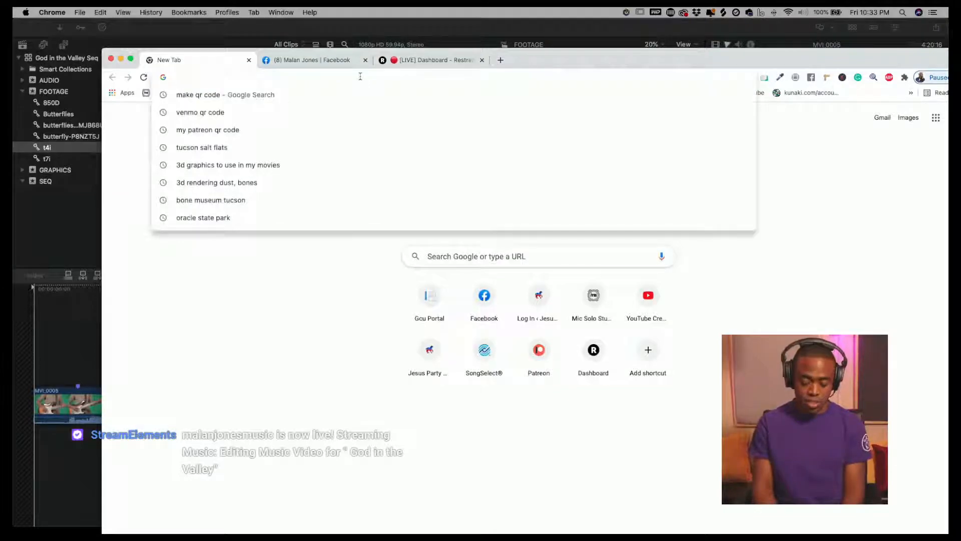
text(element)
key(BackSpace)
key(BackSpace)
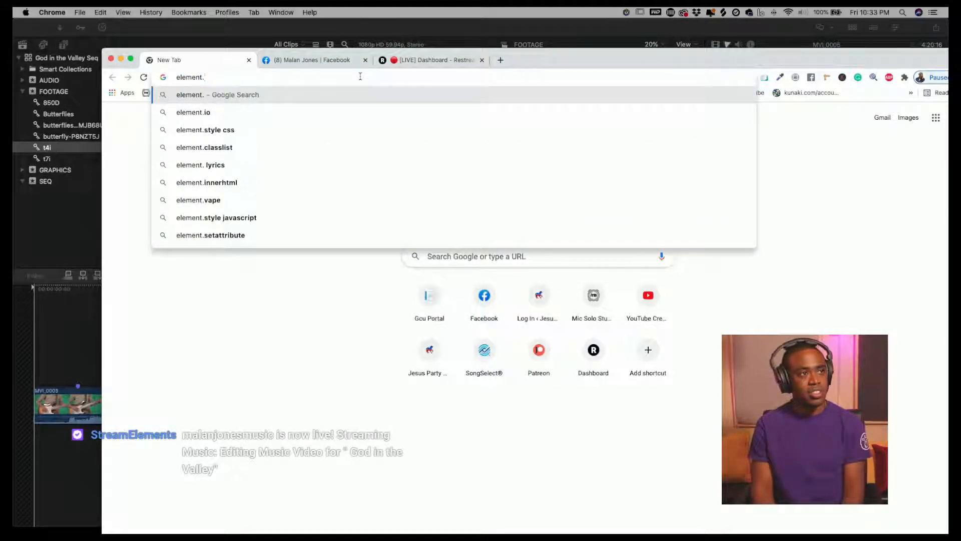
text(ts)
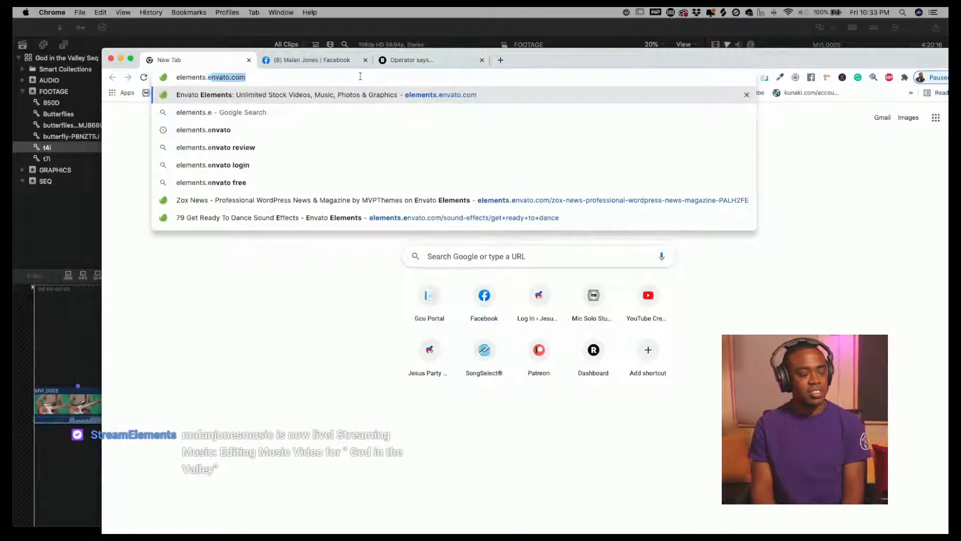
key(Return)
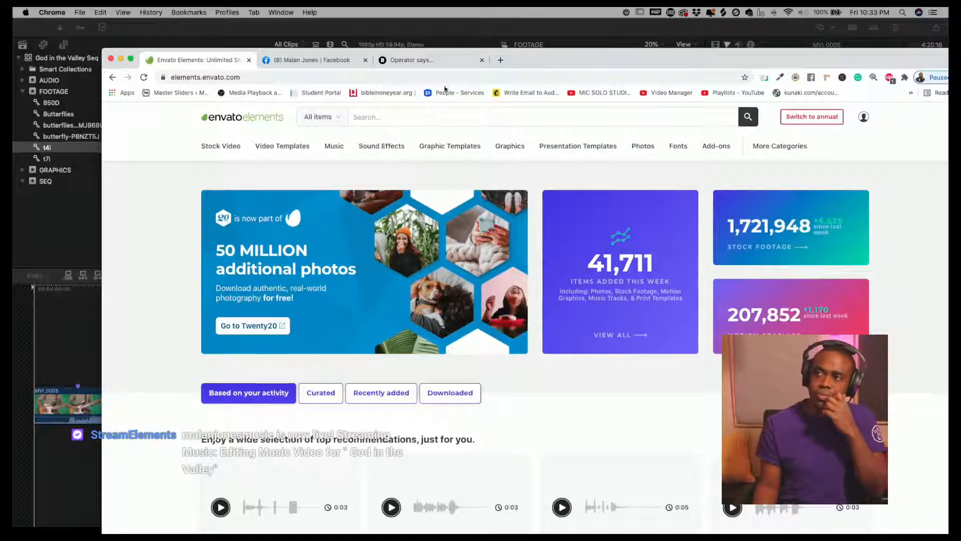
- Search Envato Elements for mountain
click(491, 119)
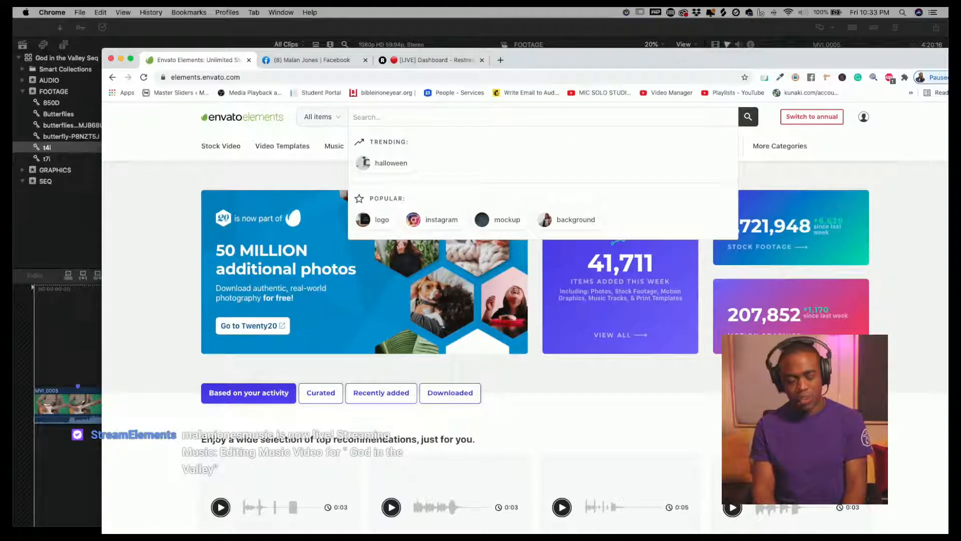
text(mountain a)
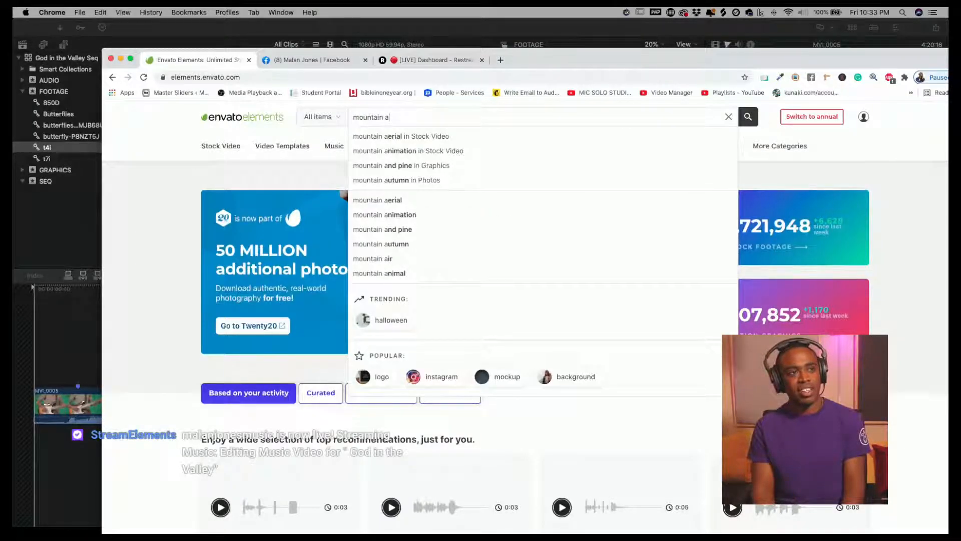
key(Return)
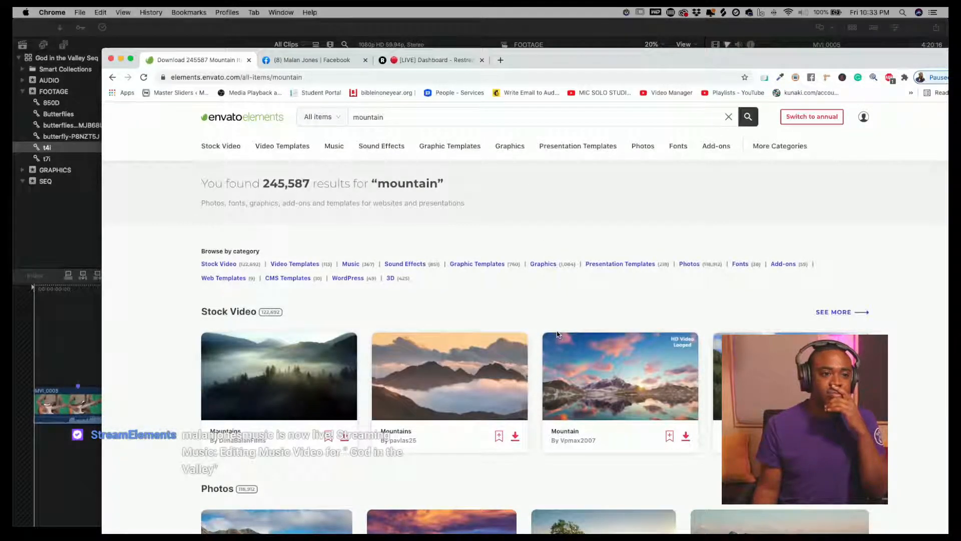
- Open the Mountains on sunset photo and download it into the GOD IN THE VALLEY project's GRAPHICS folder
scroll(558, 334, down, 5)
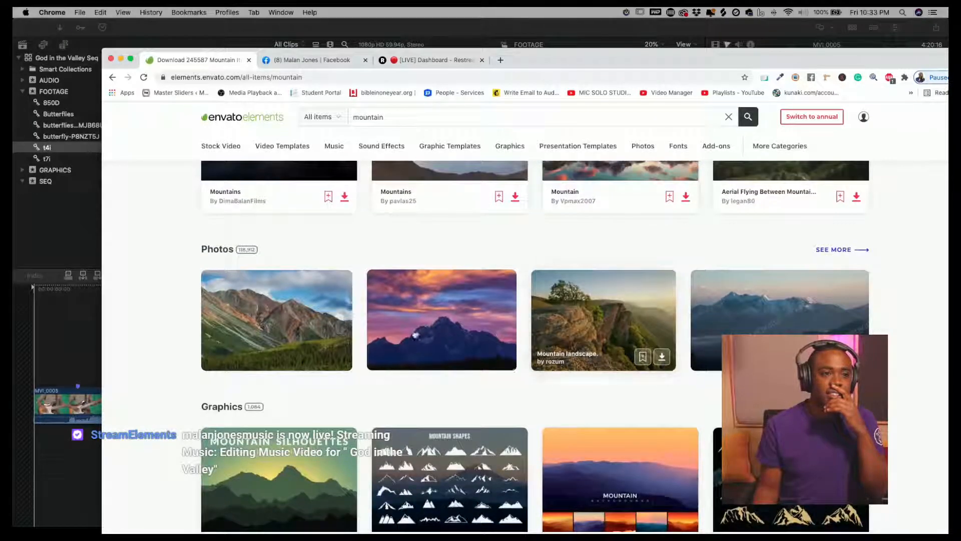
click(420, 329)
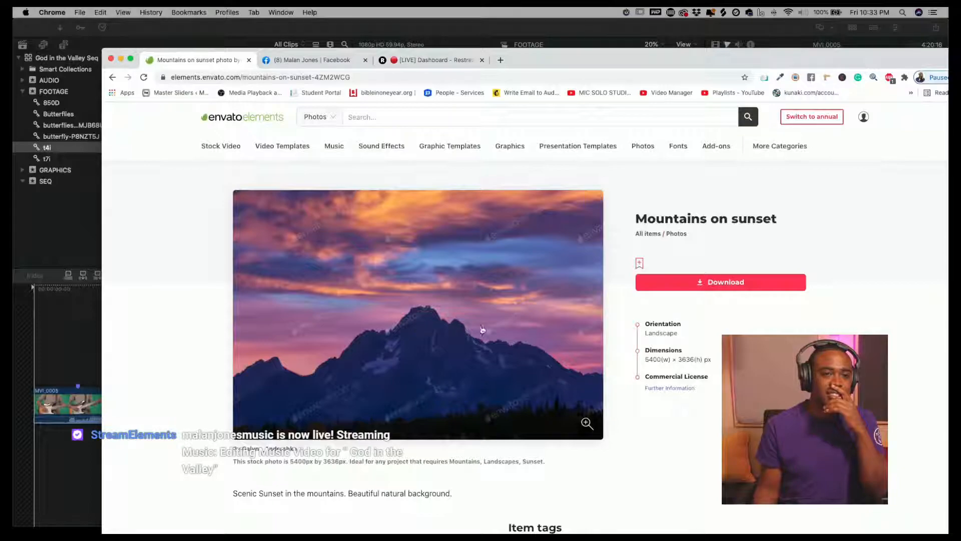
click(687, 289)
click(447, 278)
click(545, 389)
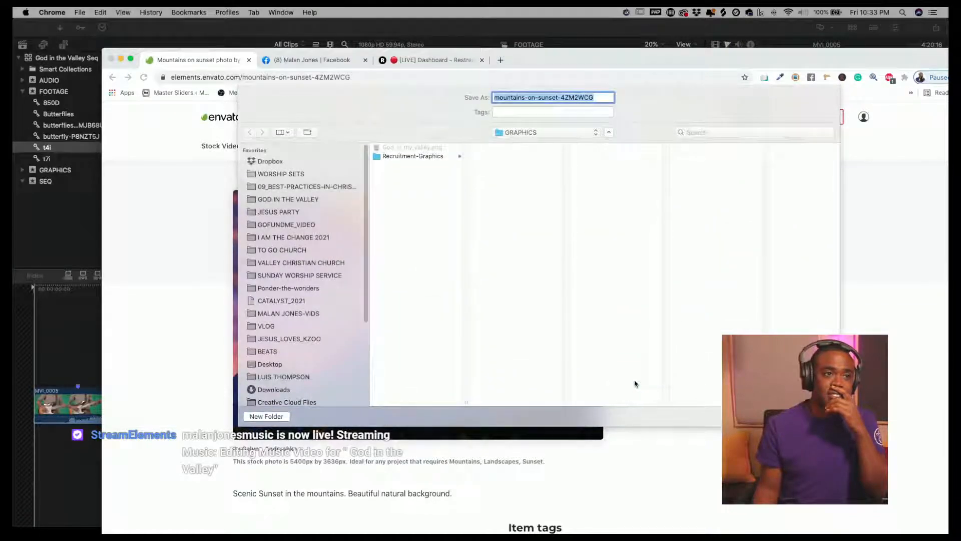
click(283, 201)
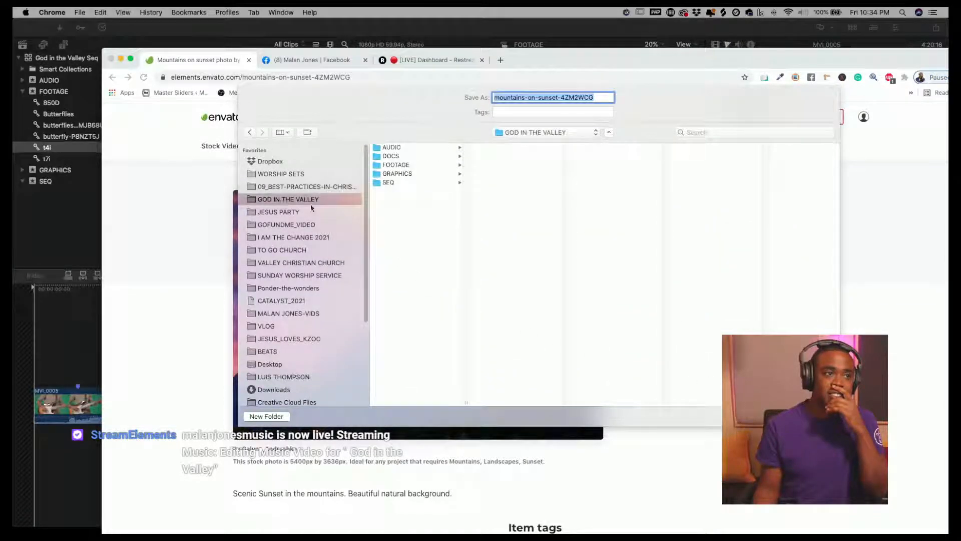
click(399, 175)
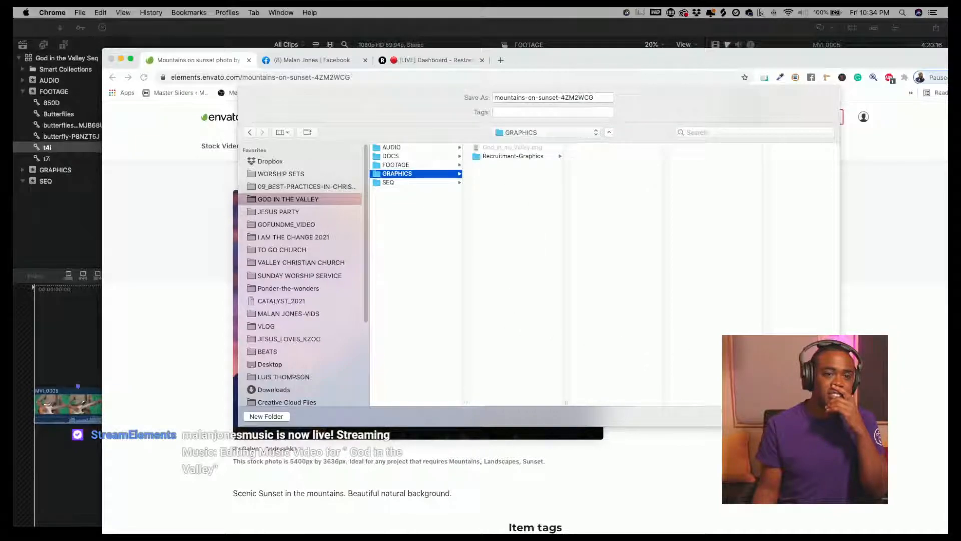
click(815, 416)
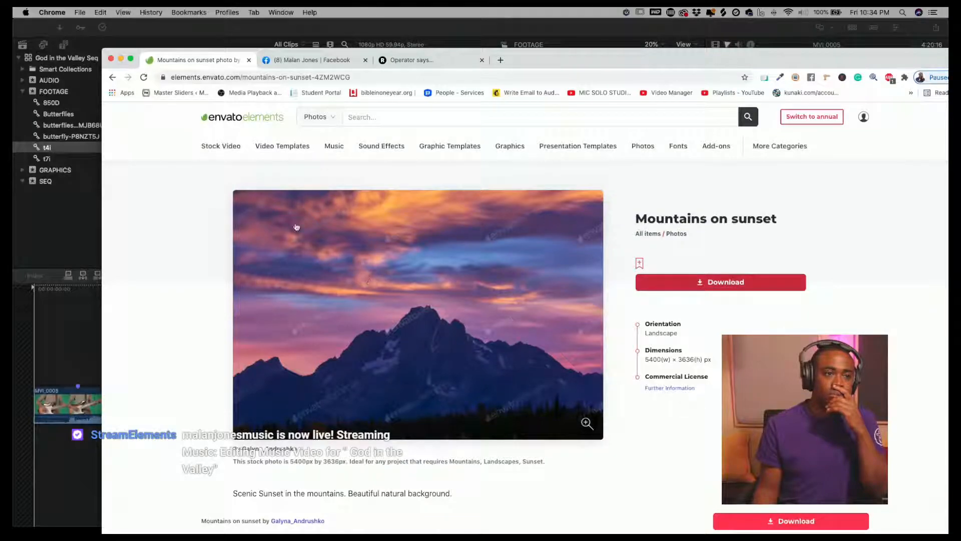
- Return to the mountain search results to browse the photos
click(113, 78)
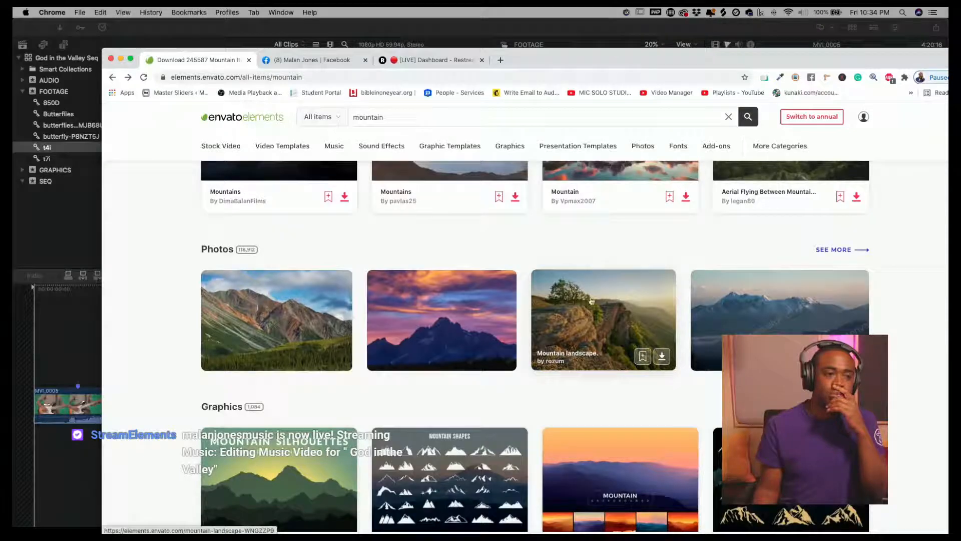
scroll(350, 314, up, 1)
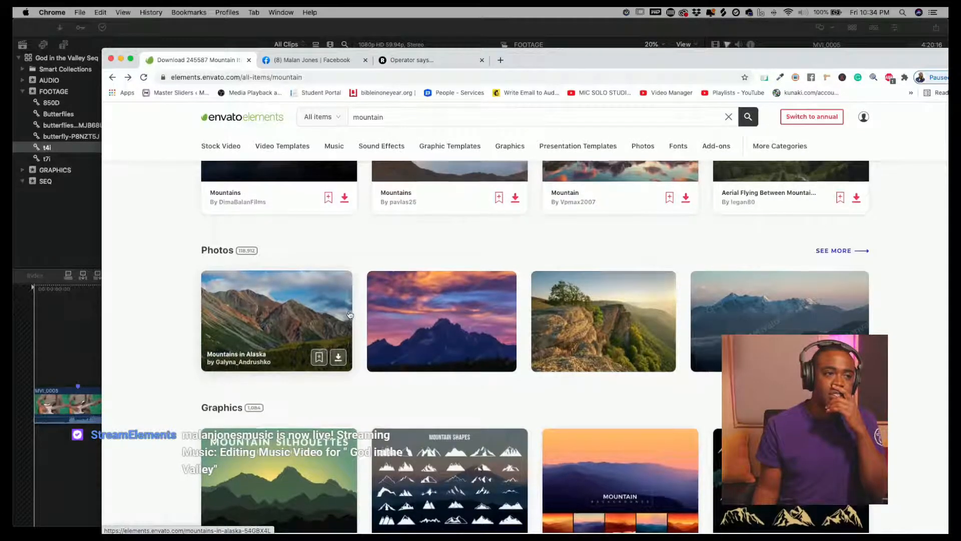
- Browse the mountain stock video results on Envato Elements
scroll(350, 314, up, 5)
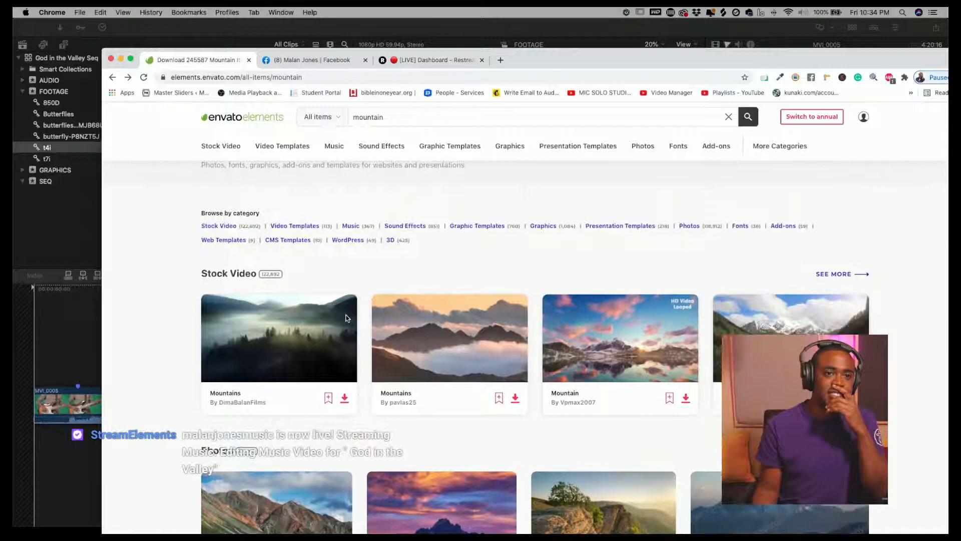
click(857, 275)
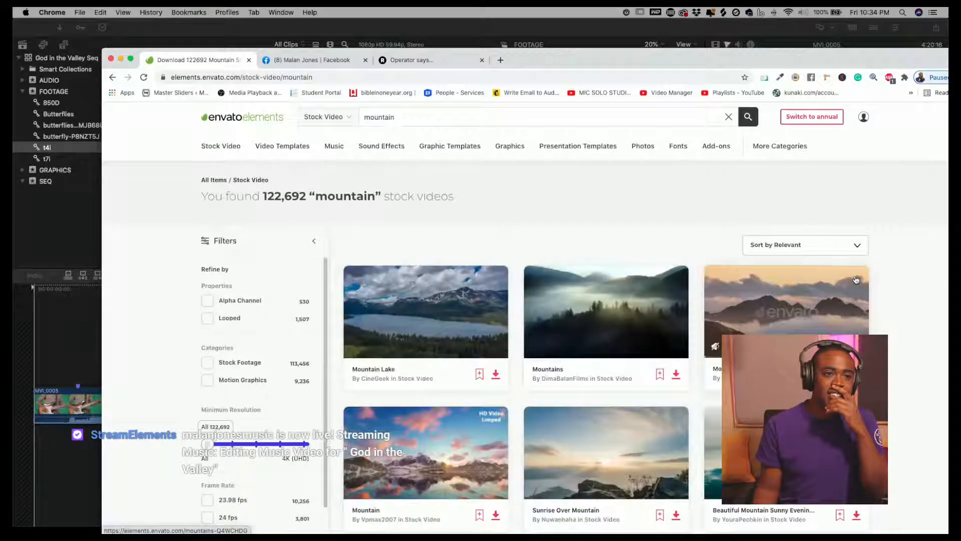
scroll(812, 311, down, 5)
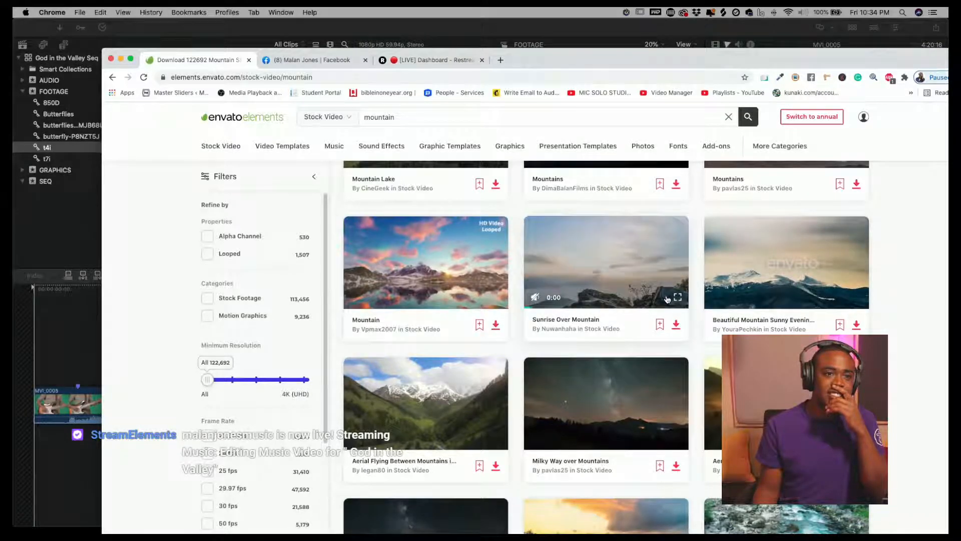
scroll(660, 300, down, 4)
scroll(661, 299, down, 15)
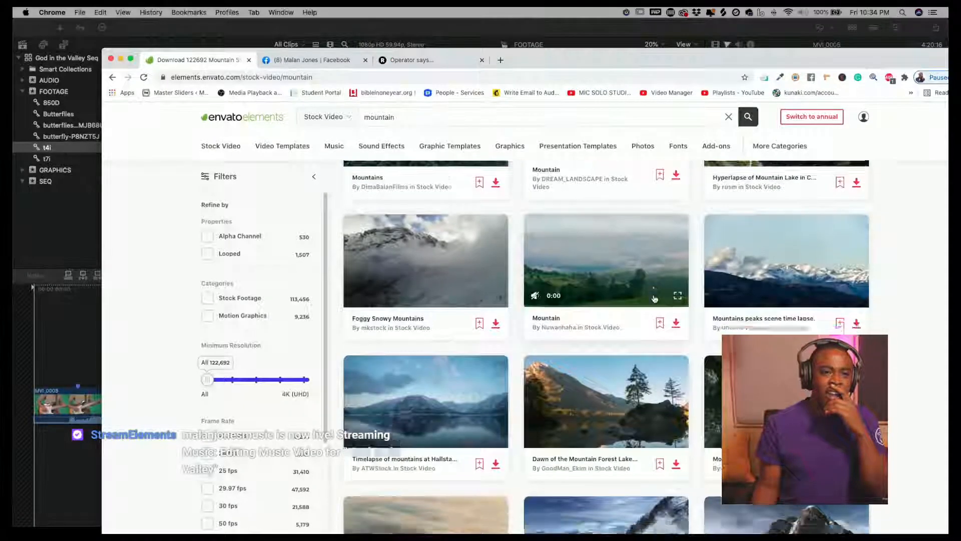
scroll(655, 299, up, 20)
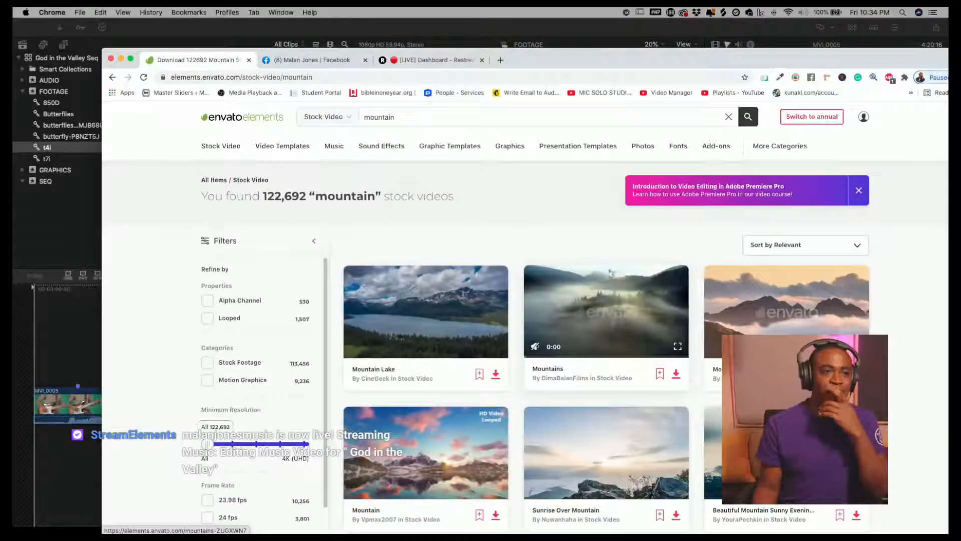
- Search Envato Elements stock video for desert valley
click(477, 121)
text(desert valley)
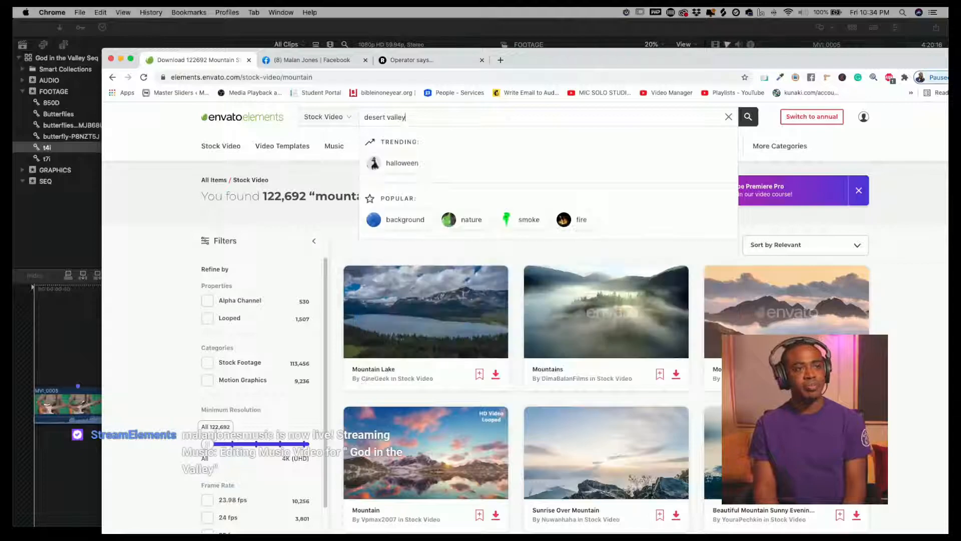
key(Return)
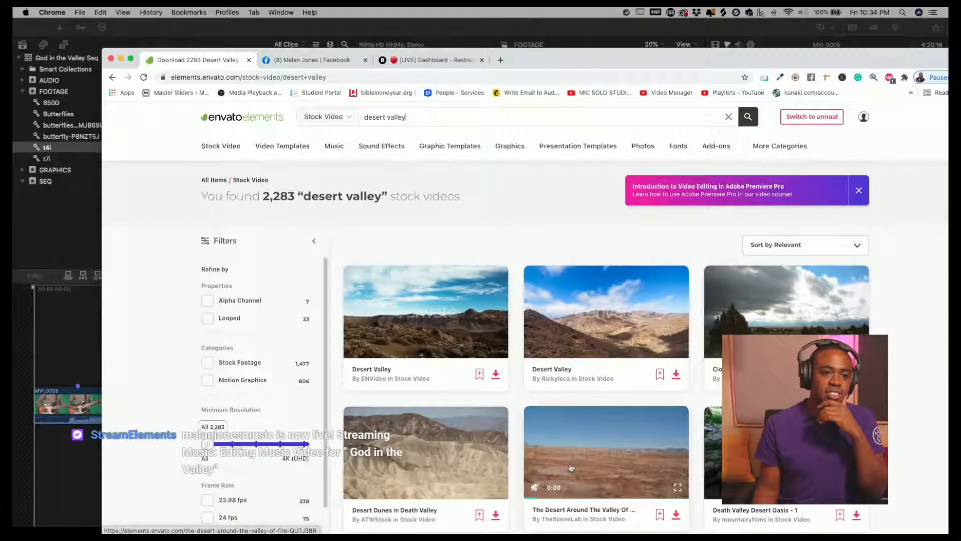
- Scroll through the desert valley stock video results
scroll(579, 467, down, 6)
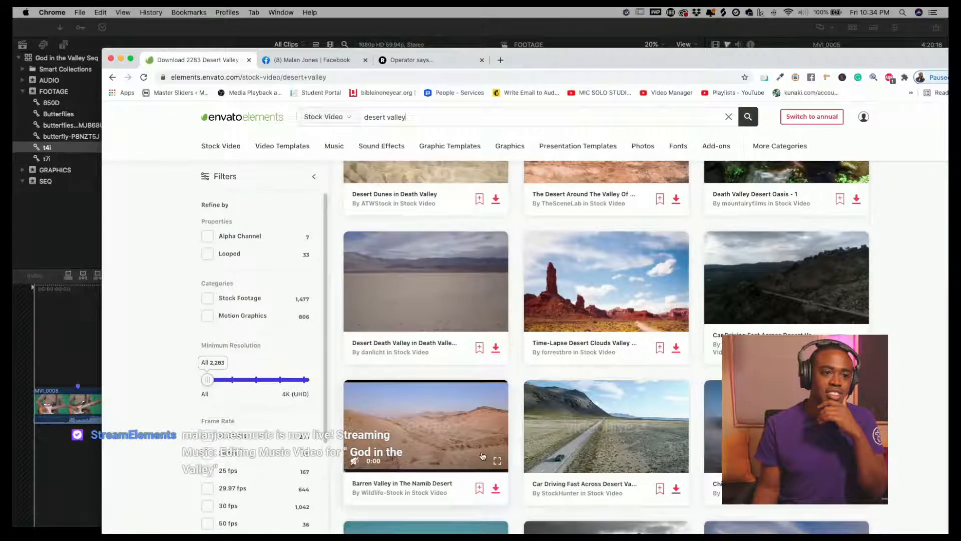
scroll(495, 458, down, 6)
scroll(489, 454, down, 6)
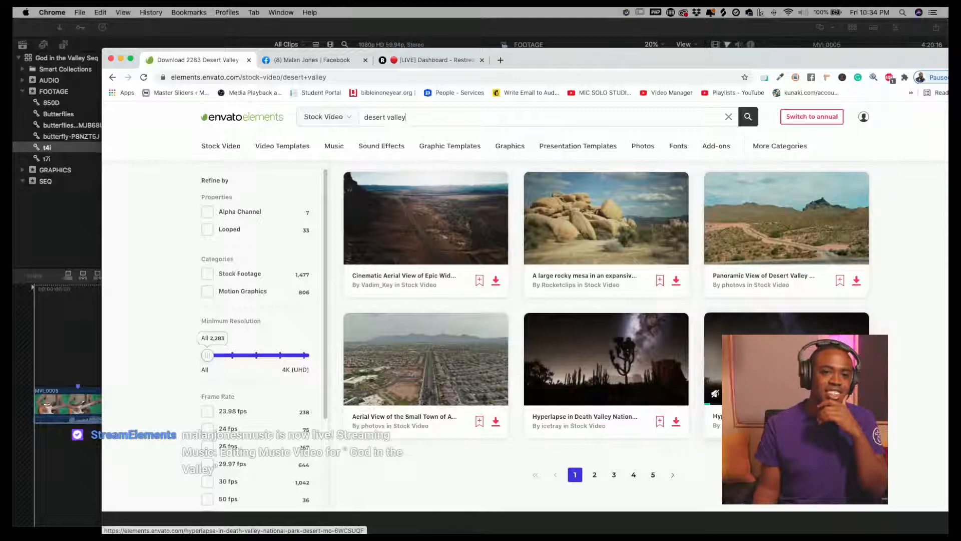
scroll(776, 381, up, 6)
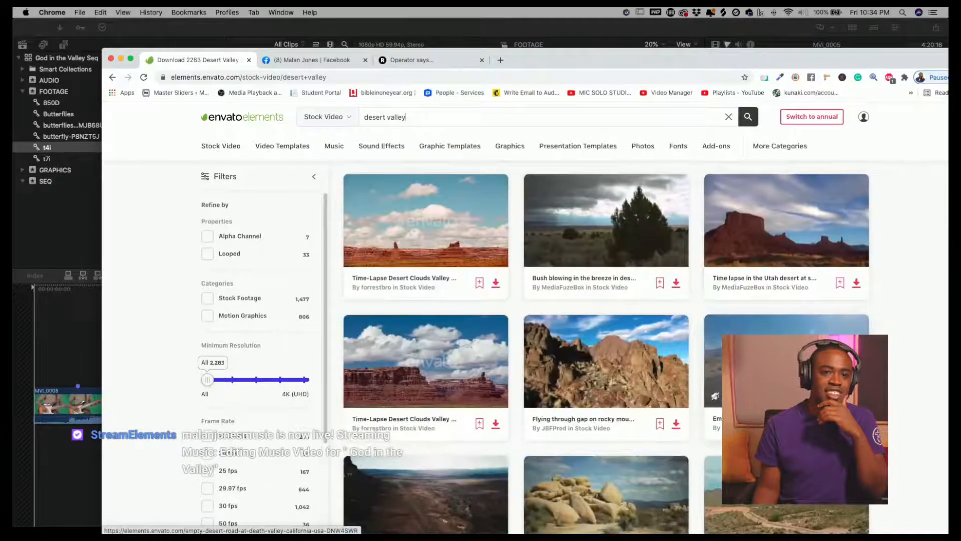
scroll(637, 375, up, 10)
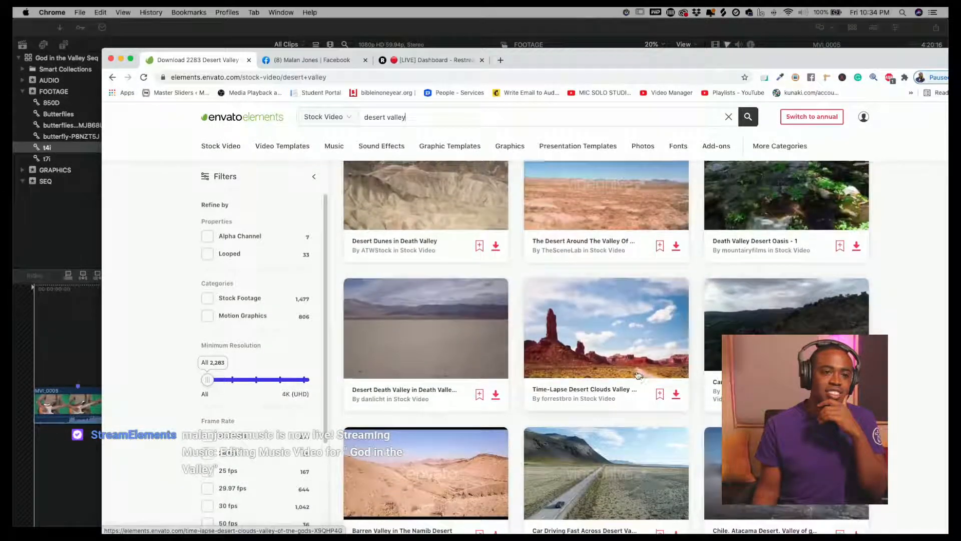
scroll(637, 375, up, 2)
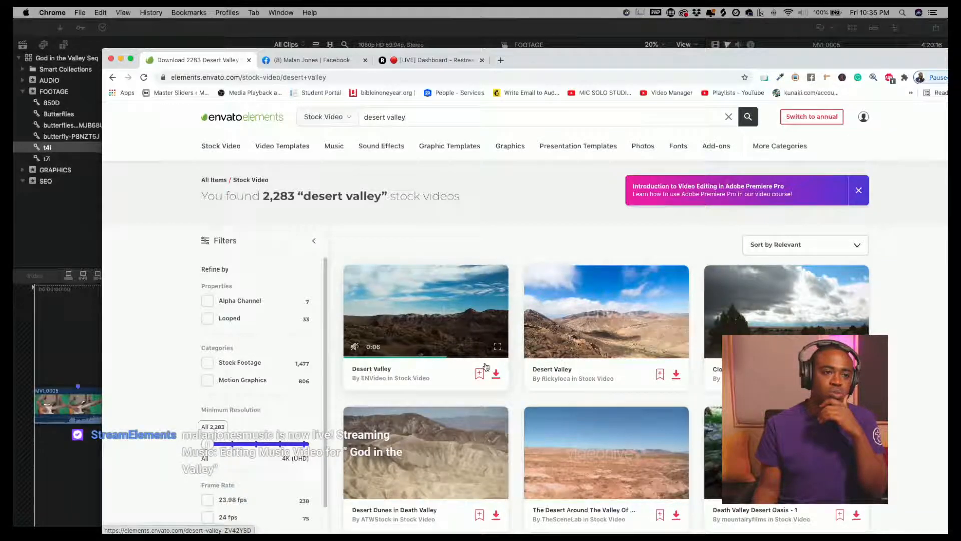
- Download the first Desert Valley video into the project's GRAPHICS folder
click(496, 374)
click(444, 265)
click(506, 382)
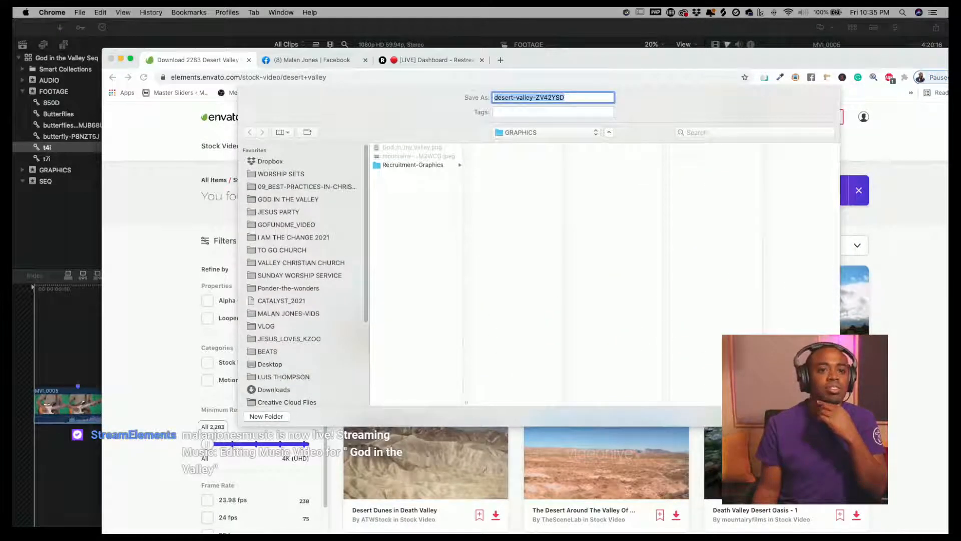
key(Return)
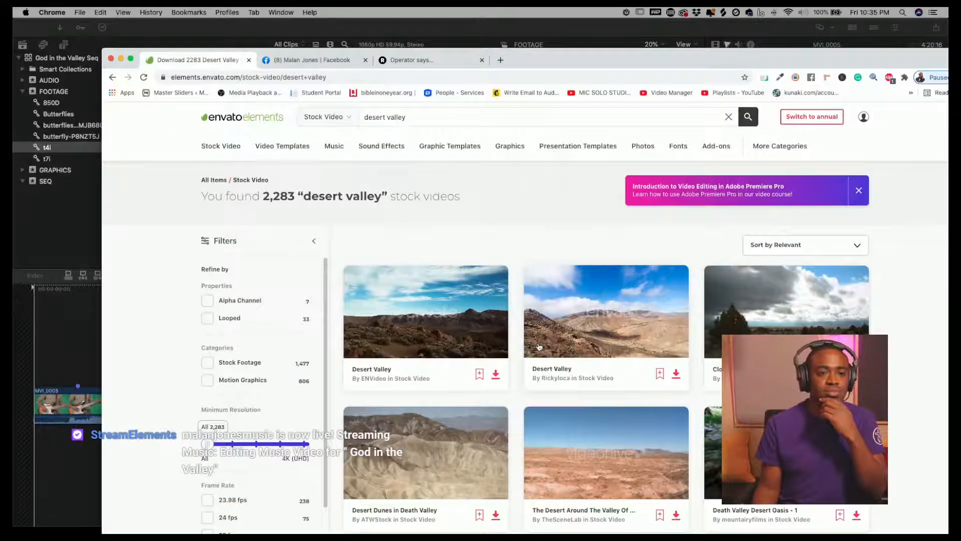
- Change the Envato Elements search category to Photos
click(355, 123)
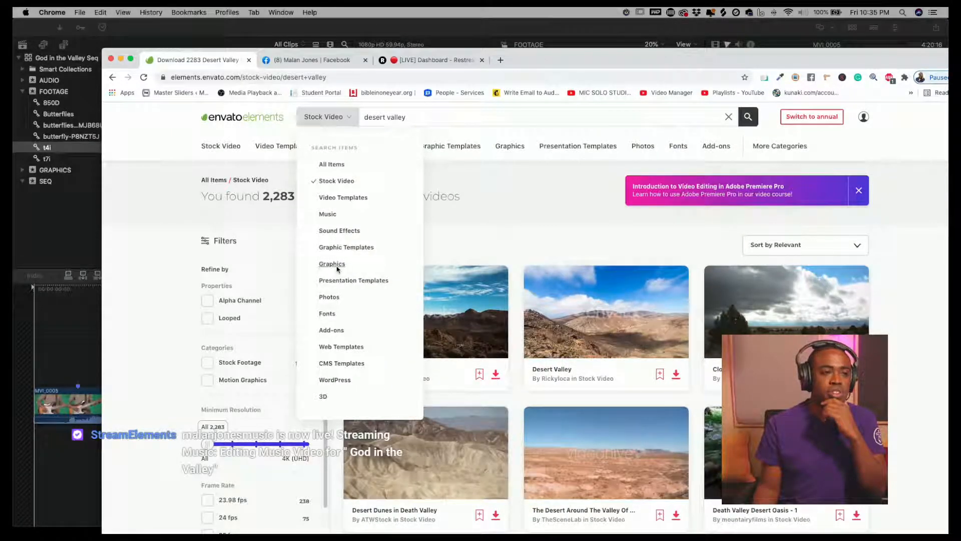
click(331, 298)
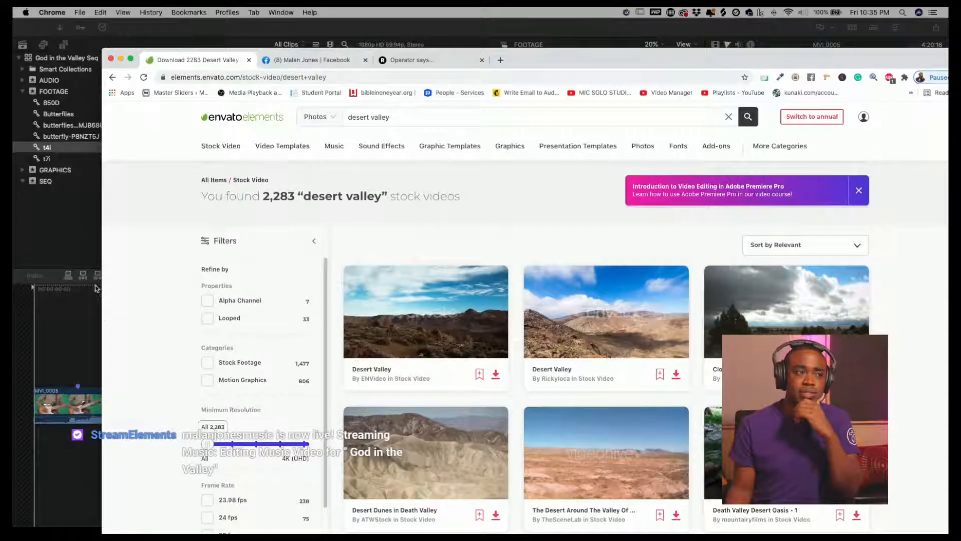
- Switch to Final Cut Pro and skim through the keyed MVI_0005 clip in the timeline
click(79, 237)
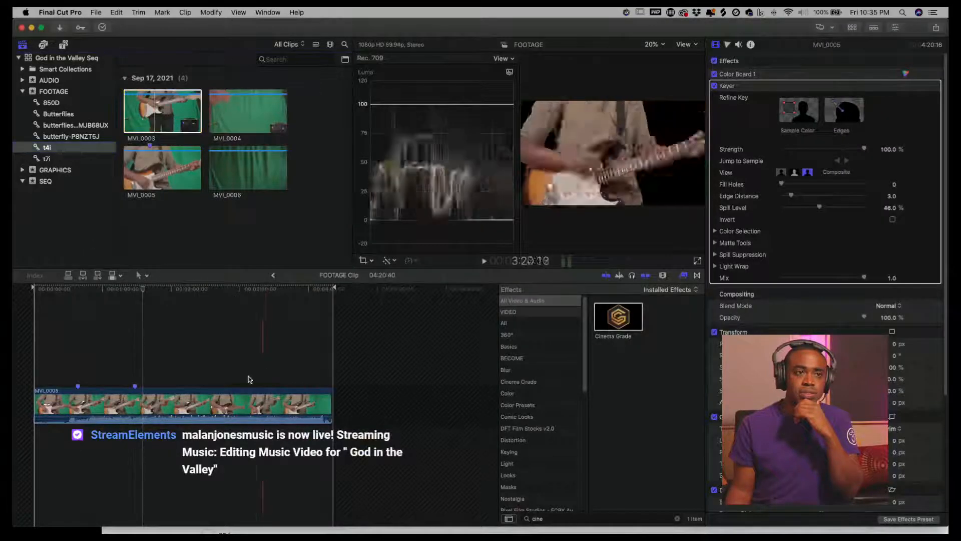
click(170, 353)
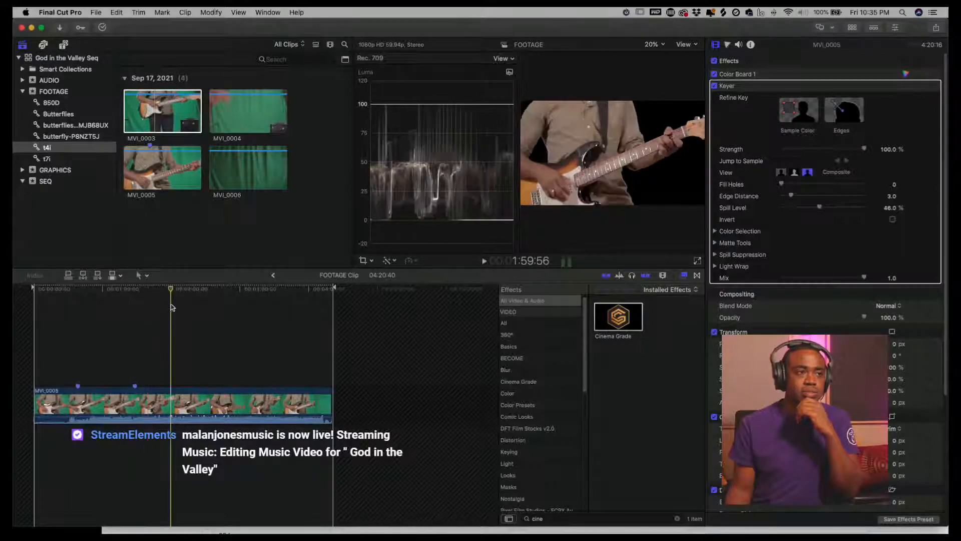
click(275, 320)
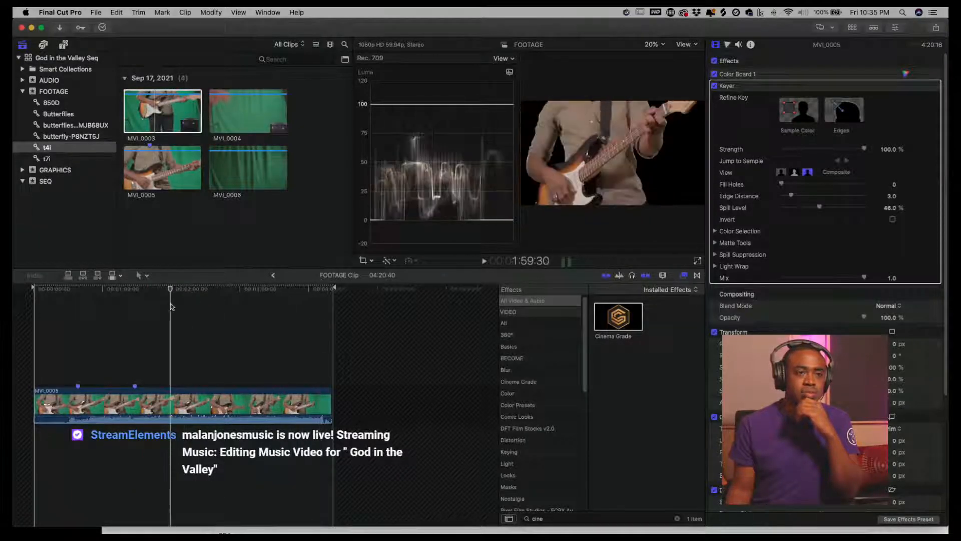
click(127, 314)
click(122, 315)
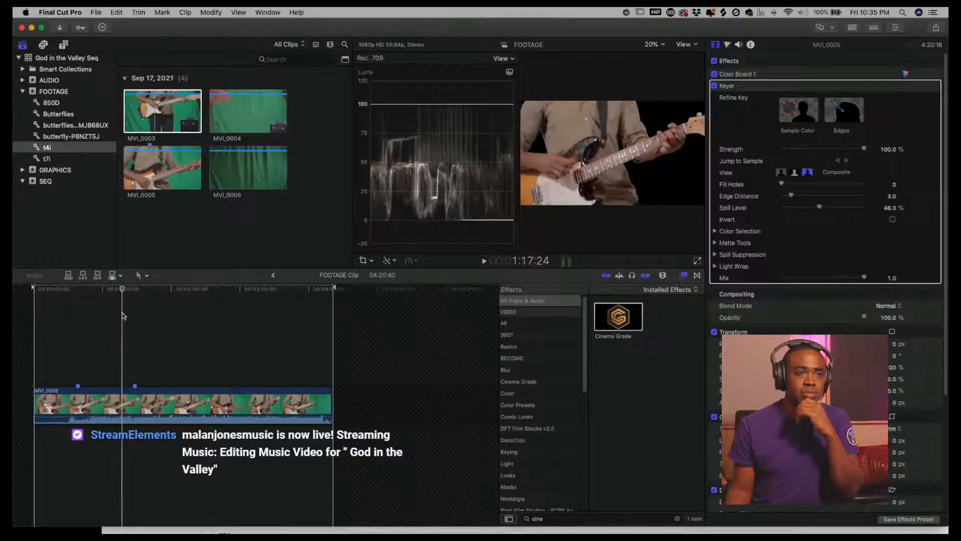
- Open the GRAPHICS event and, in Finder, navigate to the GOD IN THE VALLEY project's GRAPHICS folder
click(68, 169)
drag(364, 28, 408, 131)
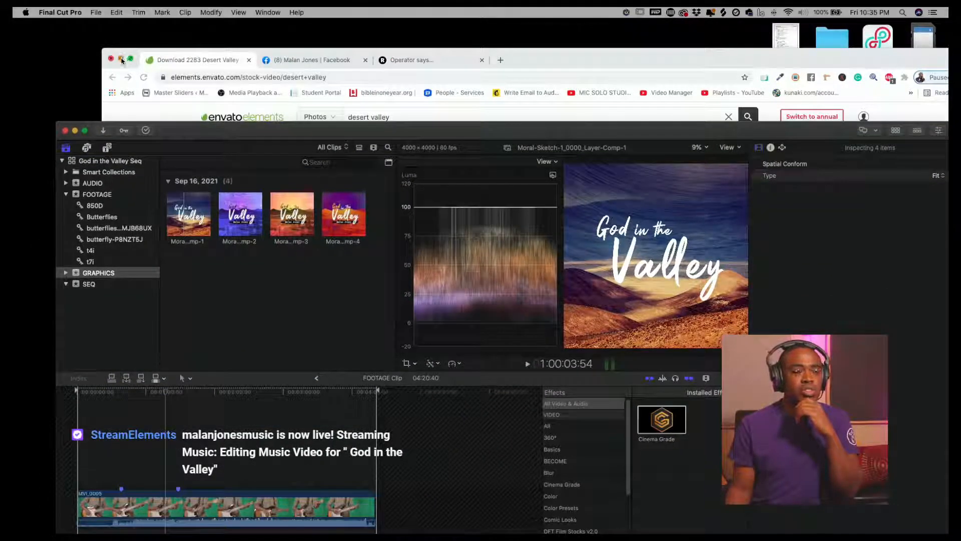
click(121, 60)
drag(508, 132, 491, 282)
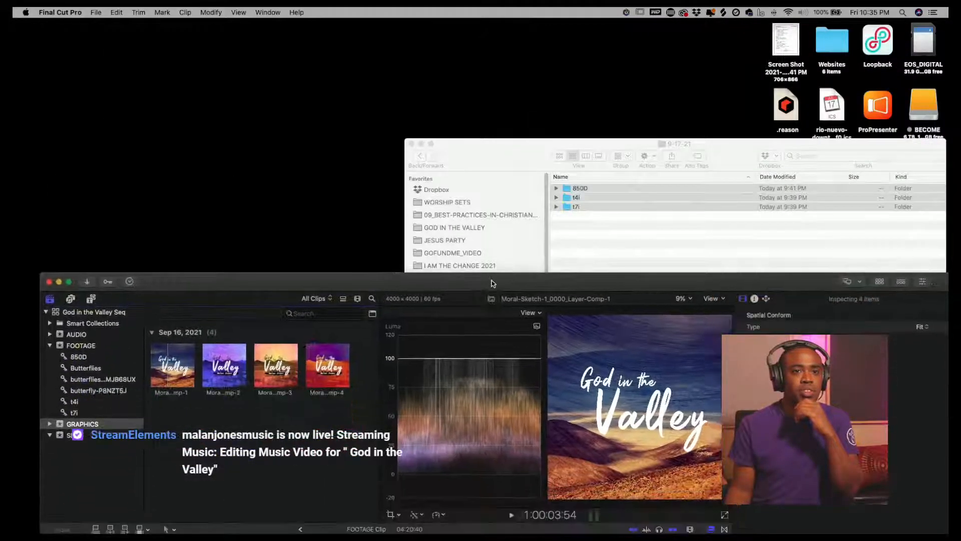
click(648, 251)
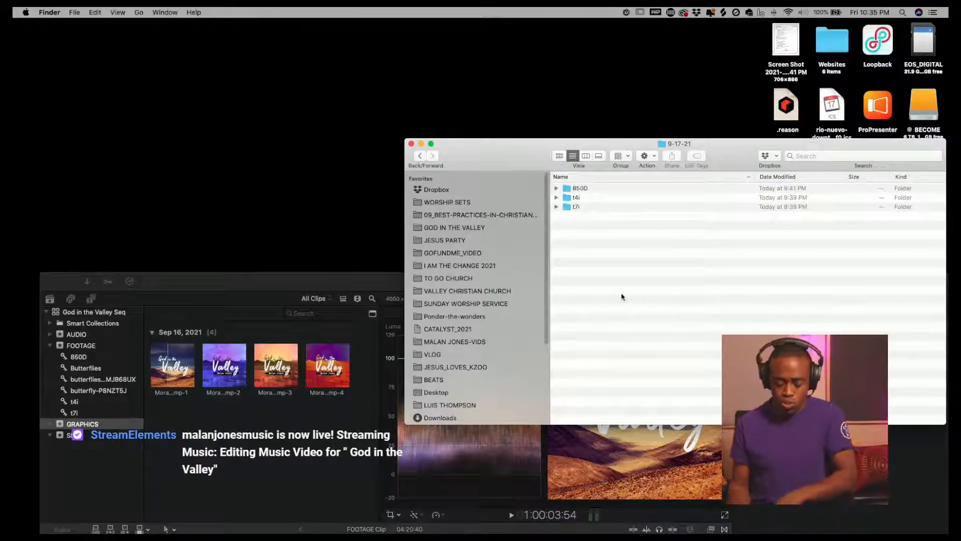
key(super+Up)
key(super+Up)
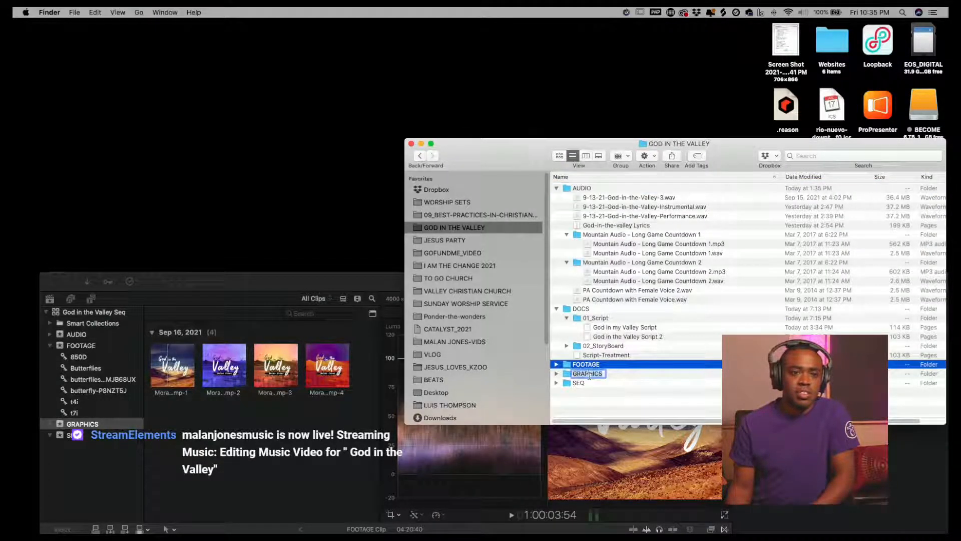
click(592, 398)
double_click(569, 373)
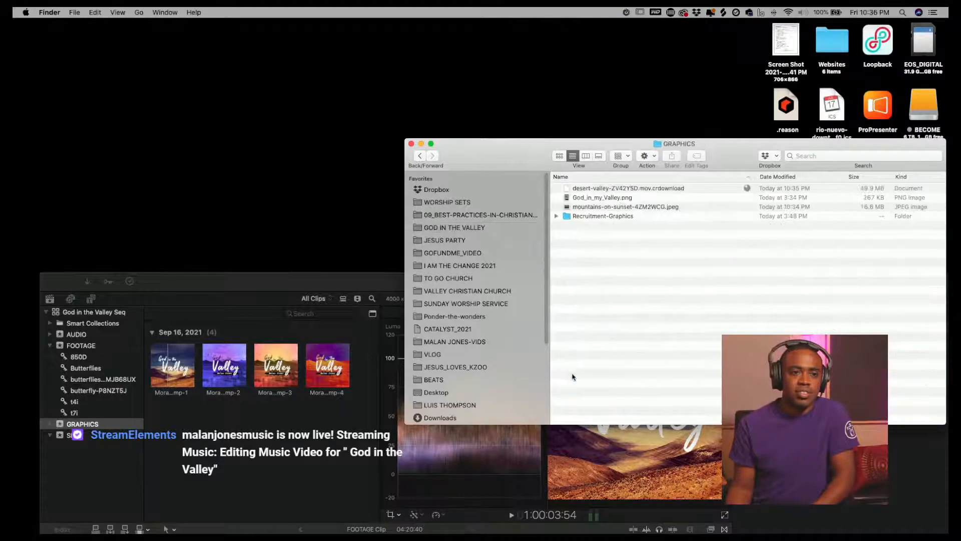
- Preview the mountains-on-sunset and God_in_my_Valley images with Quick Look
click(597, 207)
key(space)
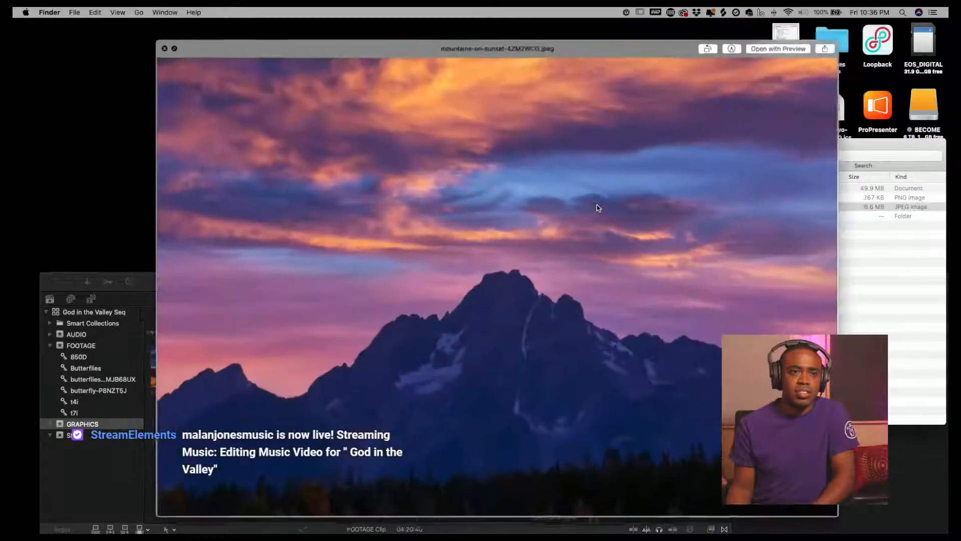
key(space)
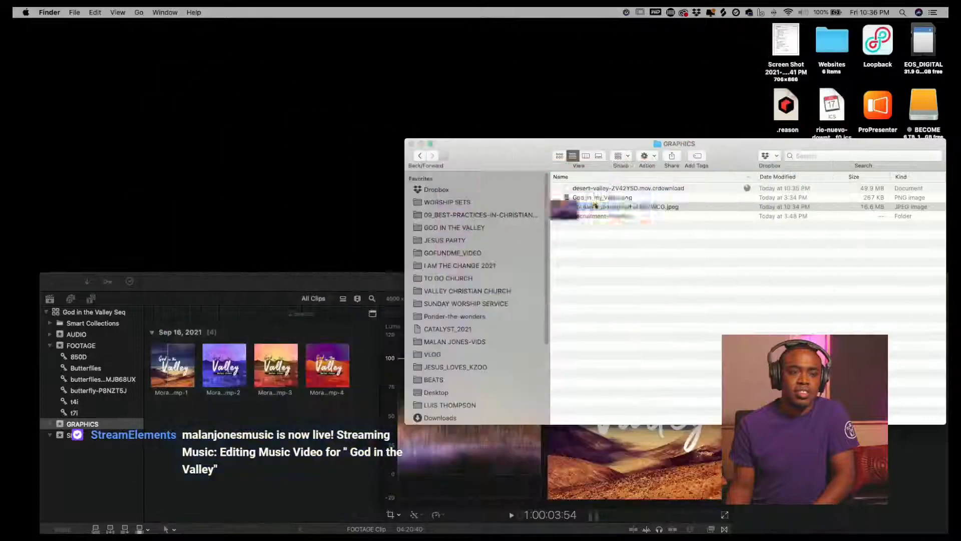
click(590, 196)
key(space)
key(space)
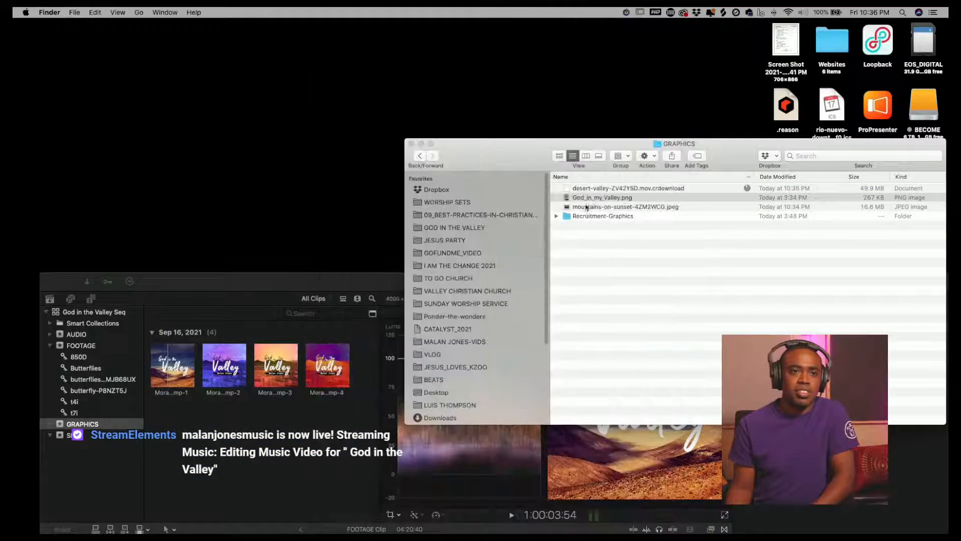
- Import mountains-on-sunset-4ZM2WCG.jpeg into the GRAPHICS event
click(584, 215)
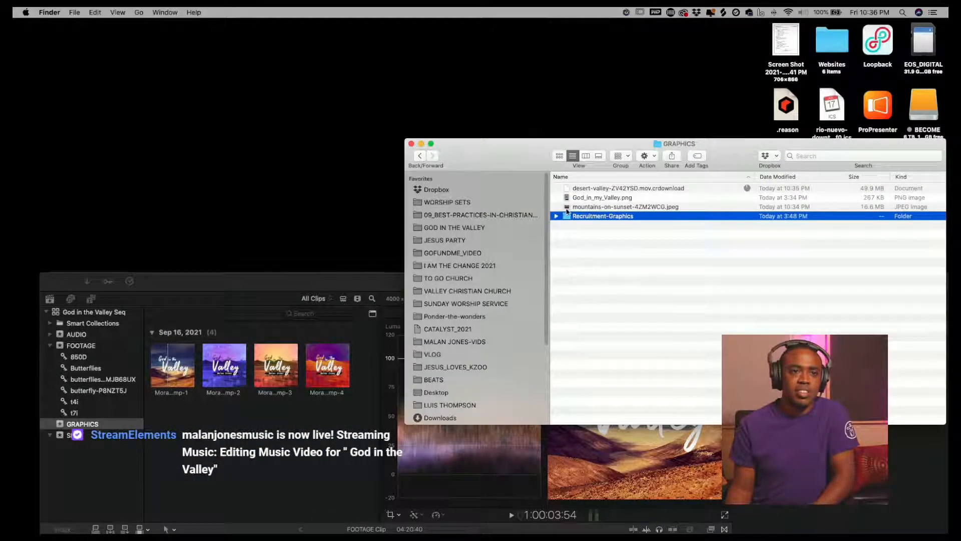
click(567, 208)
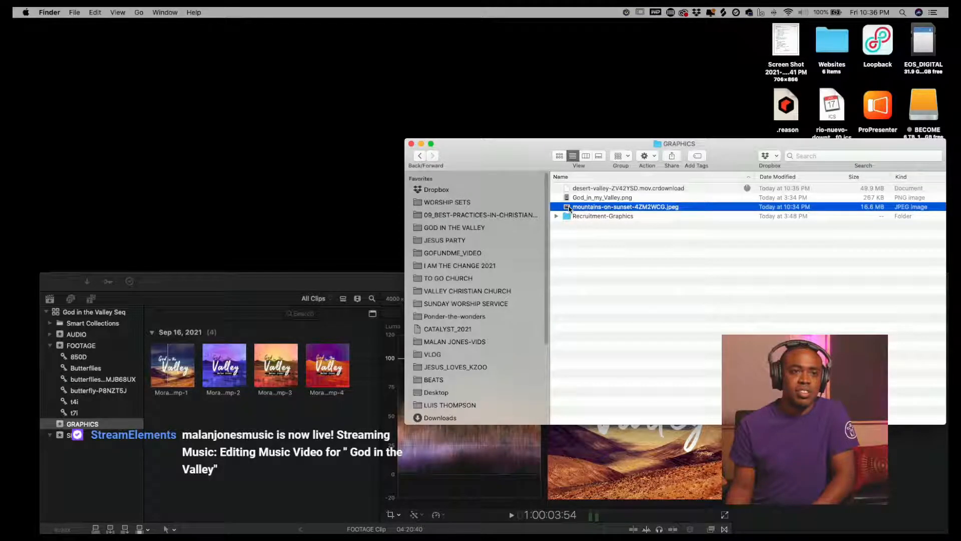
drag(551, 222, 239, 439)
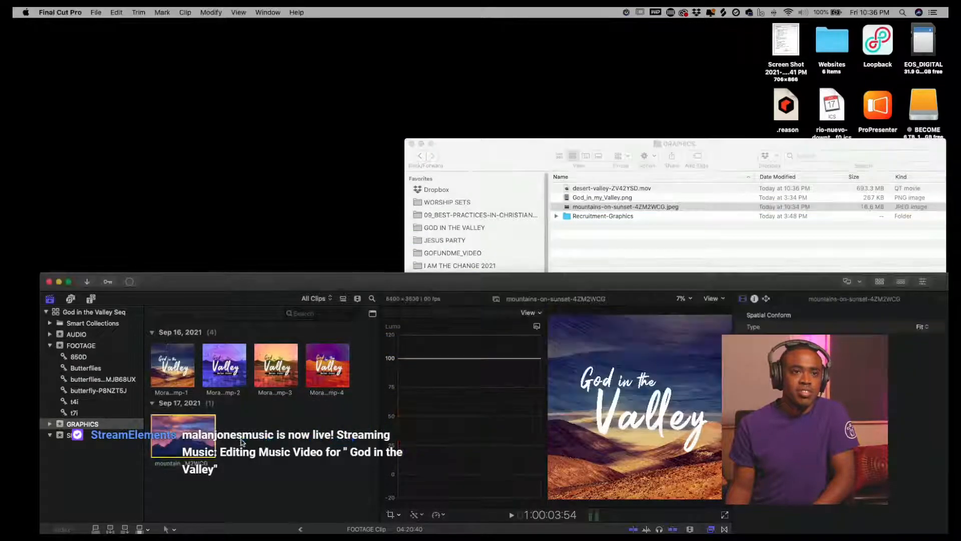
- Preview desert-valley-ZV42YSD.mov with Quick Look
click(629, 236)
click(596, 188)
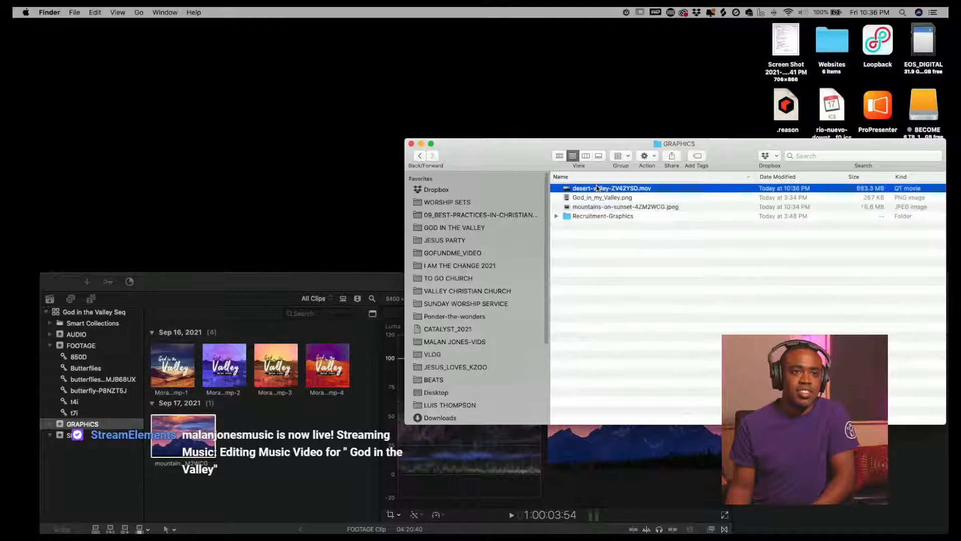
key(space)
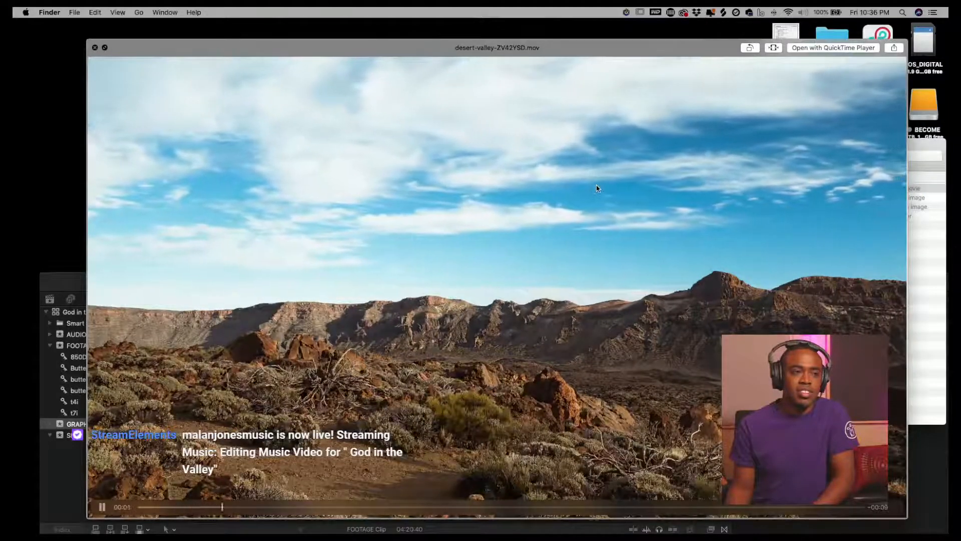
key(space)
- Import desert-valley-ZV42YSD.mov into the GRAPHICS event and connect it below the MVI_0005 clip in the timeline
drag(518, 234, 270, 457)
drag(260, 280, 292, 45)
click(209, 268)
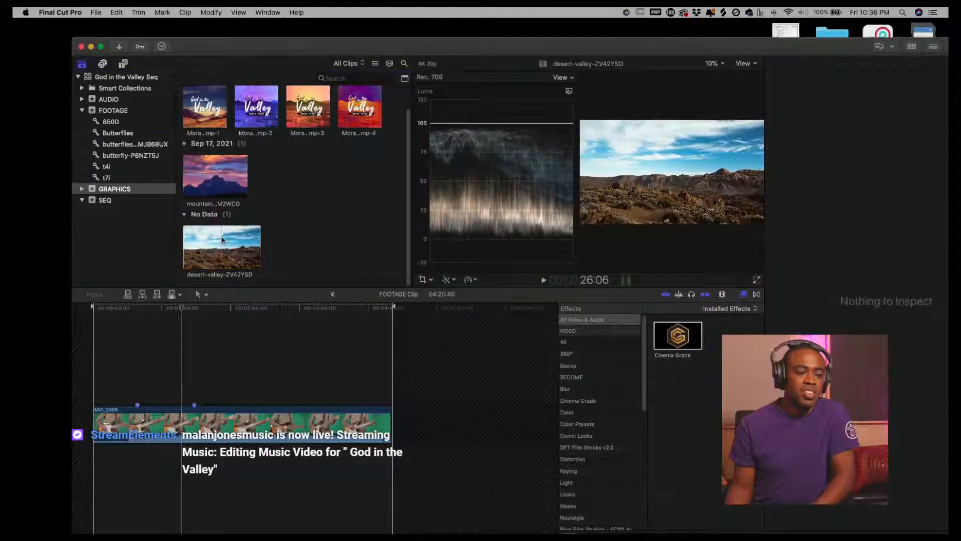
click(217, 247)
mouse_move(218, 248)
mouse_down()
mouse_move(213, 468)
mouse_move(102, 470)
mouse_move(247, 466)
mouse_up()
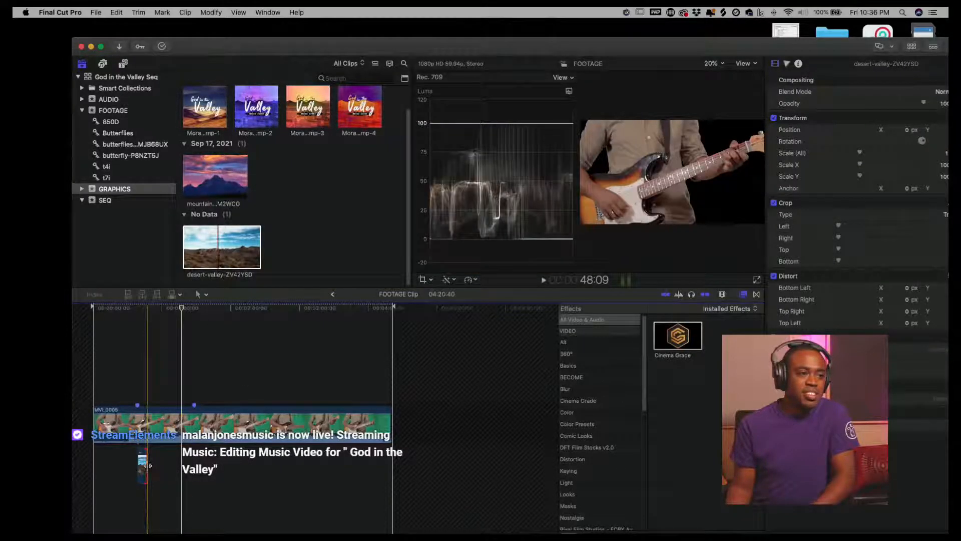
- Trim the connected desert-valley clip beneath MVI_0005 to set its length
click(145, 467)
drag(151, 469, 191, 467)
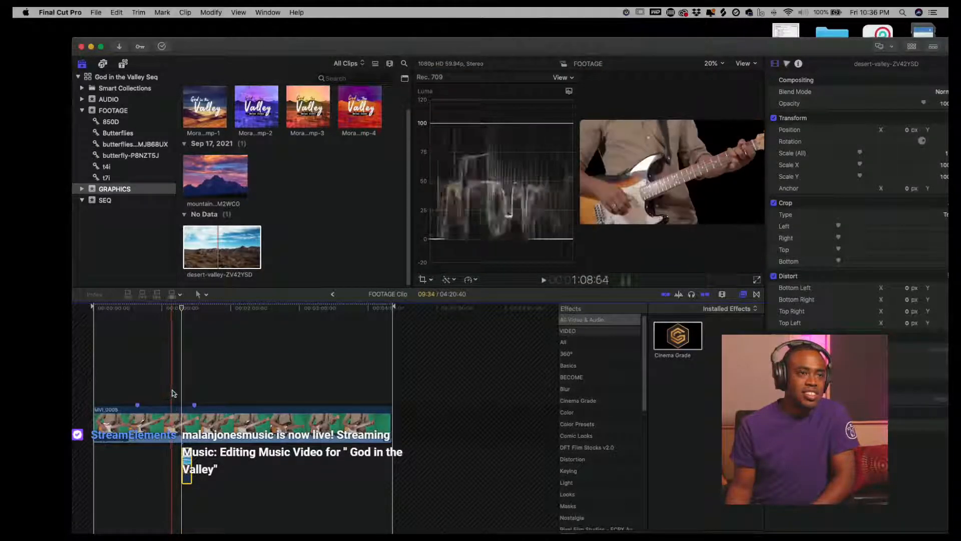
click(182, 393)
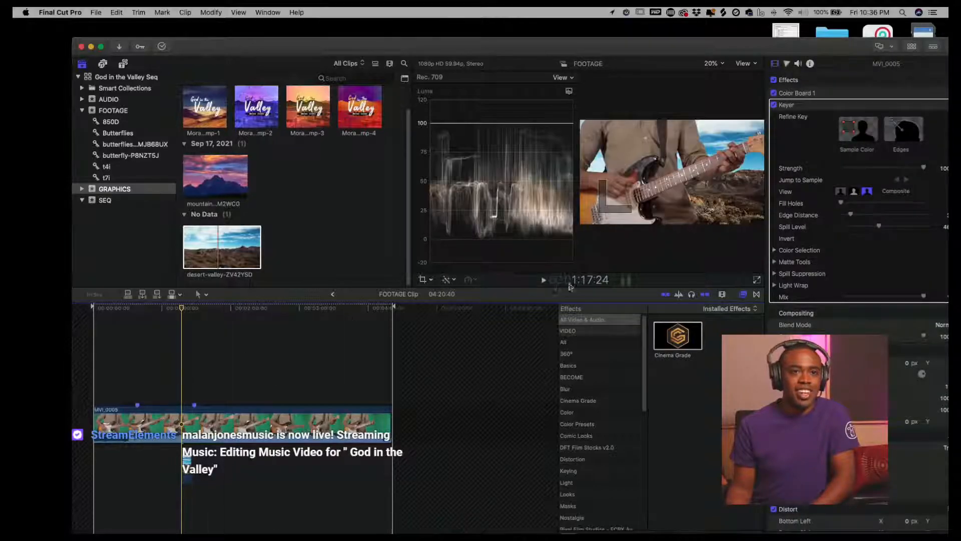
click(186, 462)
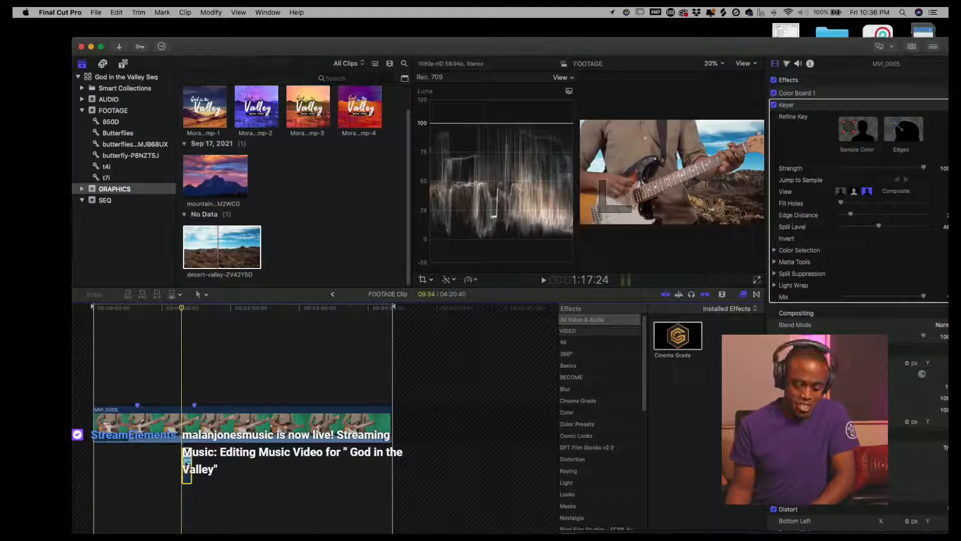
mouse_move(186, 462)
mouse_down()
mouse_move(206, 467)
mouse_move(199, 462)
mouse_up()
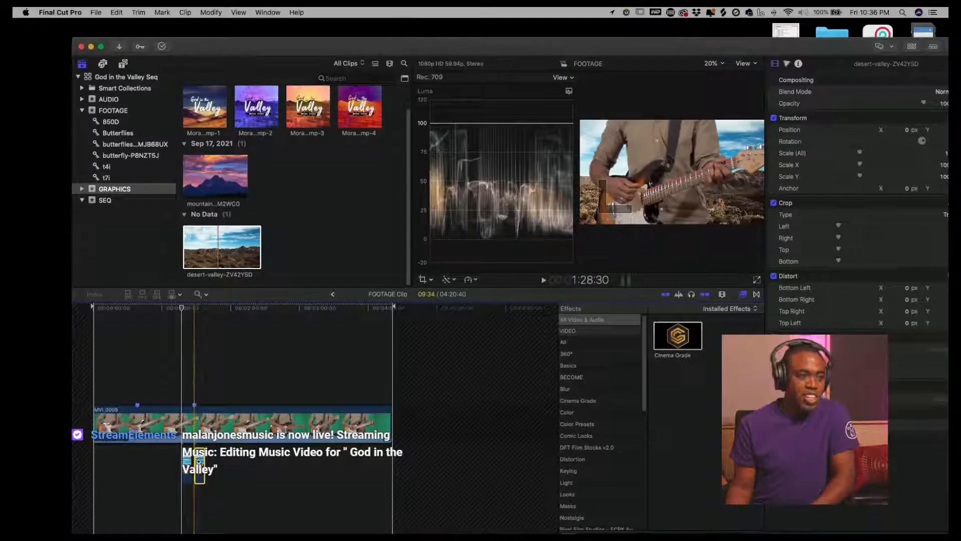
click(198, 462)
click(199, 462)
key(a)
drag(212, 465, 206, 466)
super+click(159, 470)
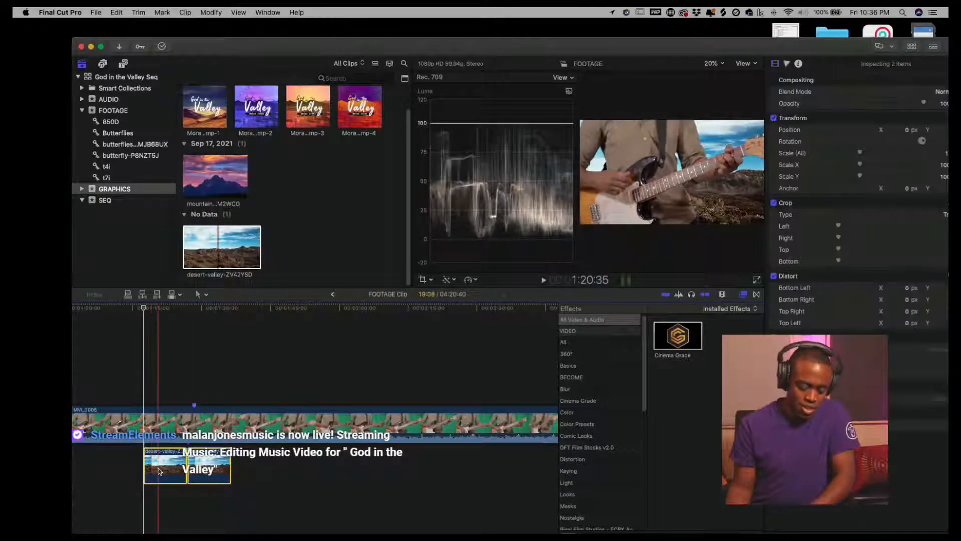
- Duplicate the desert-valley clip repeatedly so the copies fill the space under the entire MVI_0005 clip
drag(159, 471, 243, 469)
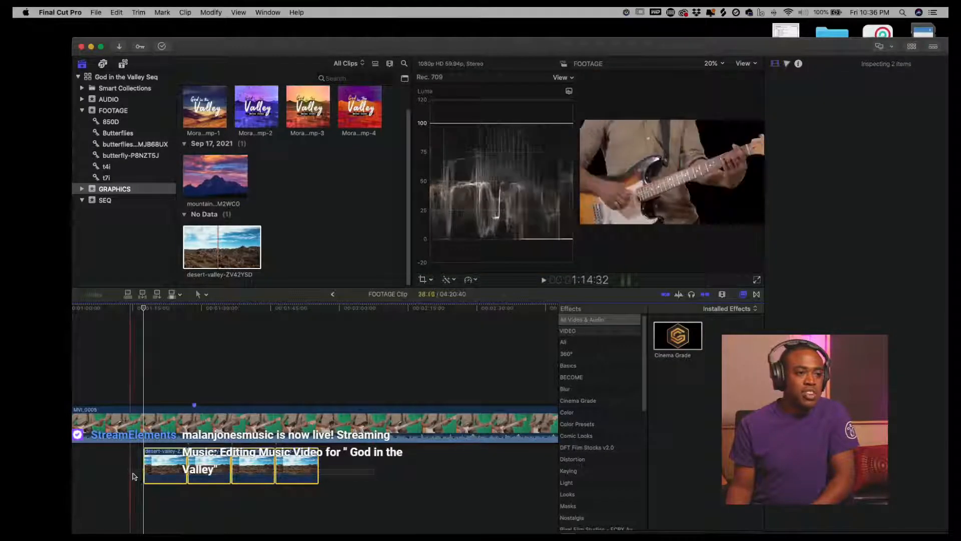
drag(170, 478, 151, 471)
key(shift+z)
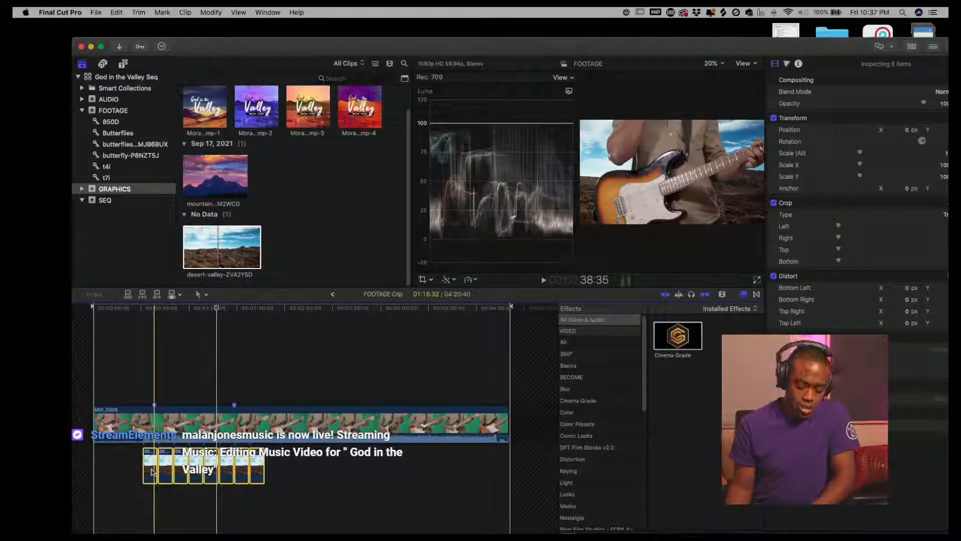
drag(151, 470, 277, 467)
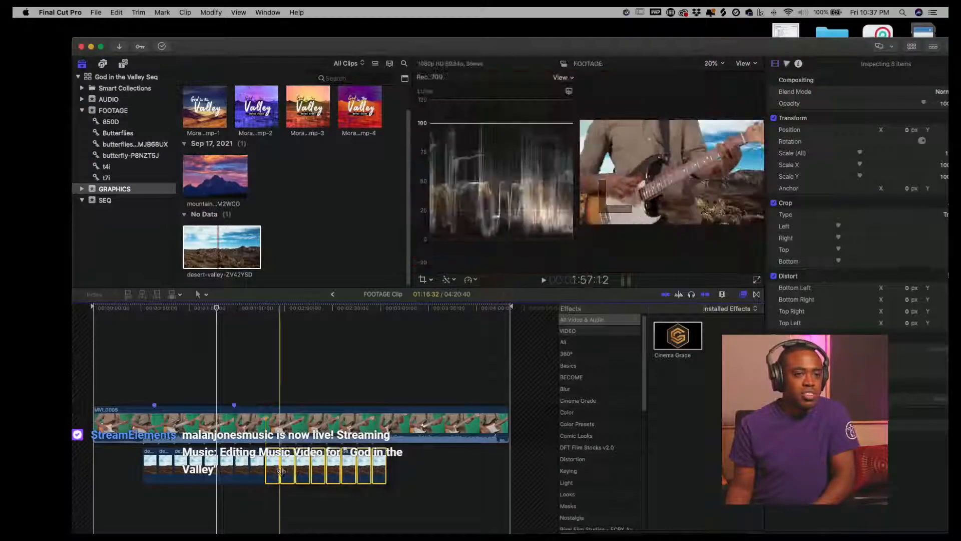
drag(411, 480, 256, 476)
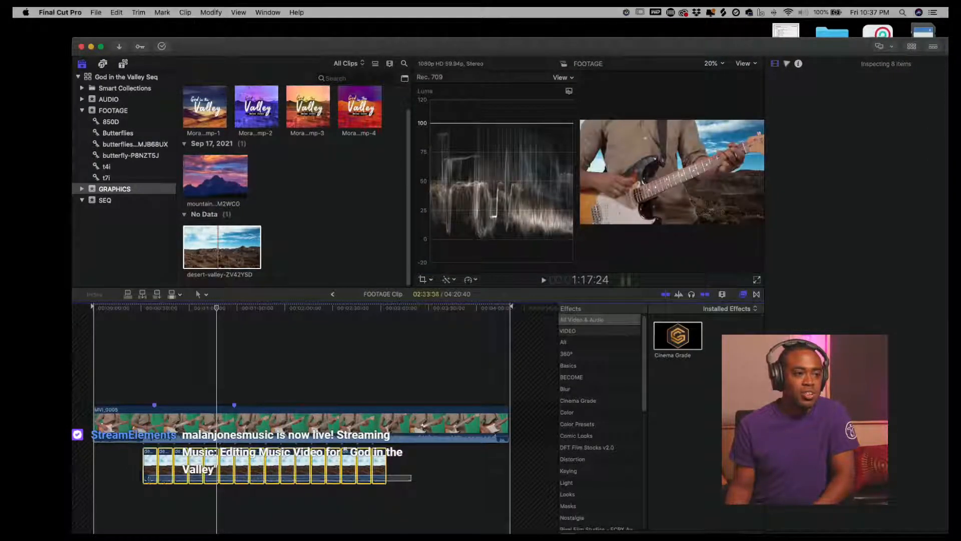
drag(149, 478, 143, 478)
mouse_move(377, 478)
mouse_down()
mouse_move(405, 477)
mouse_move(393, 473)
mouse_up()
click(175, 507)
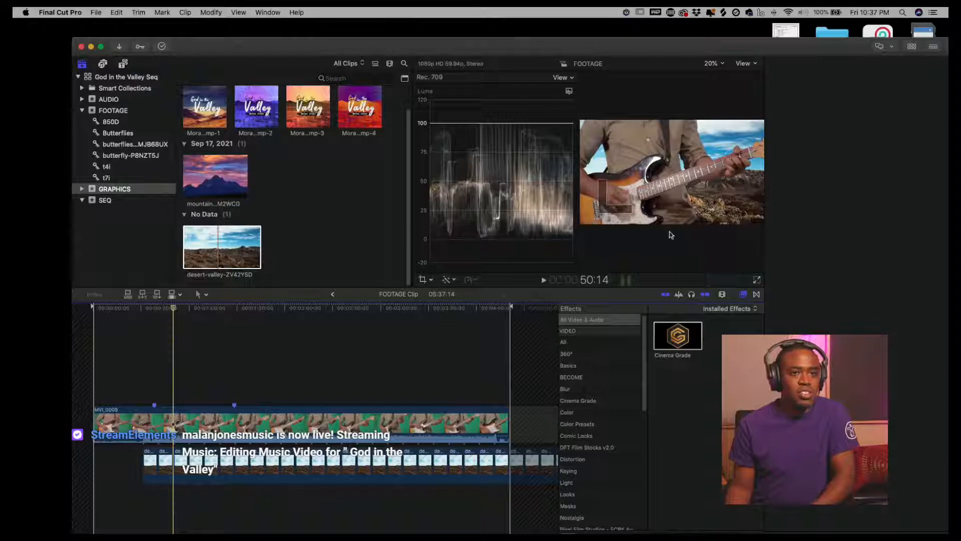
- Play the keyed composite over the desert background full screen to review it
key(super+4)
key(space)
click(757, 280)
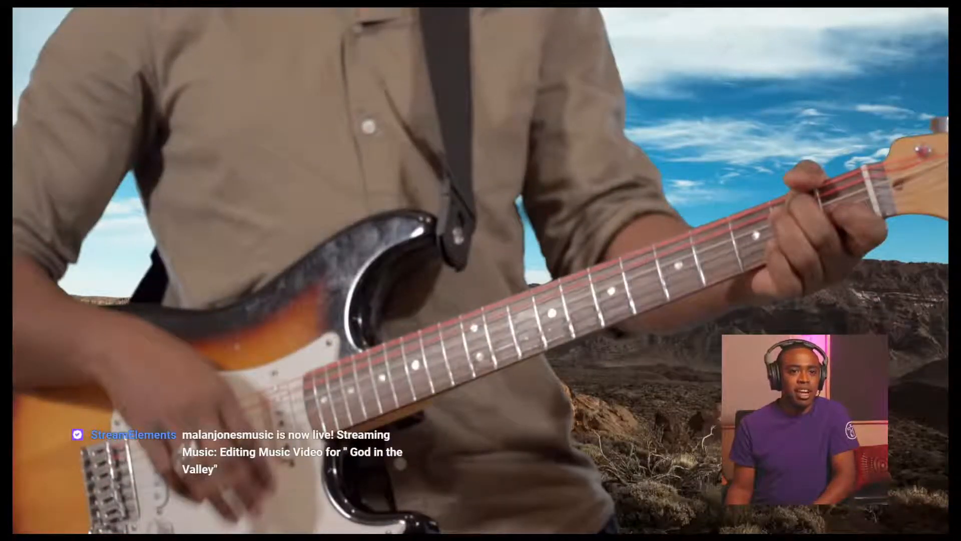
mouse_move(566, 332)
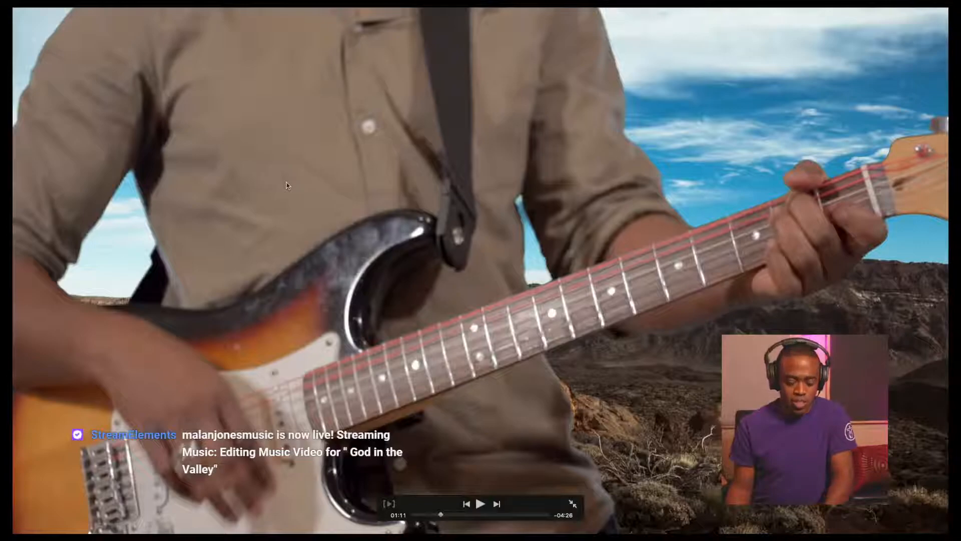
key(Escape)
- Select all the desert-valley copies and combine them into a new compound clip
drag(190, 499, 462, 472)
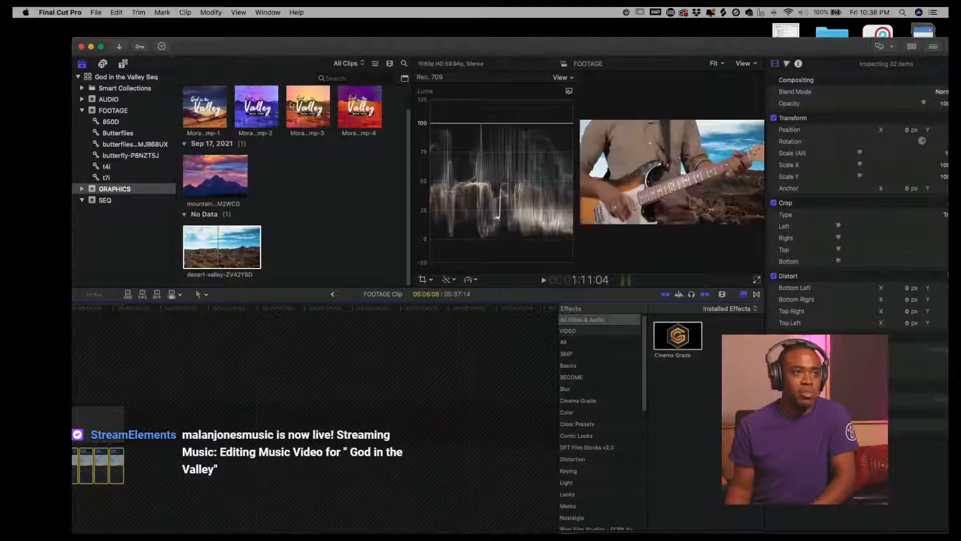
drag(367, 46, 372, 27)
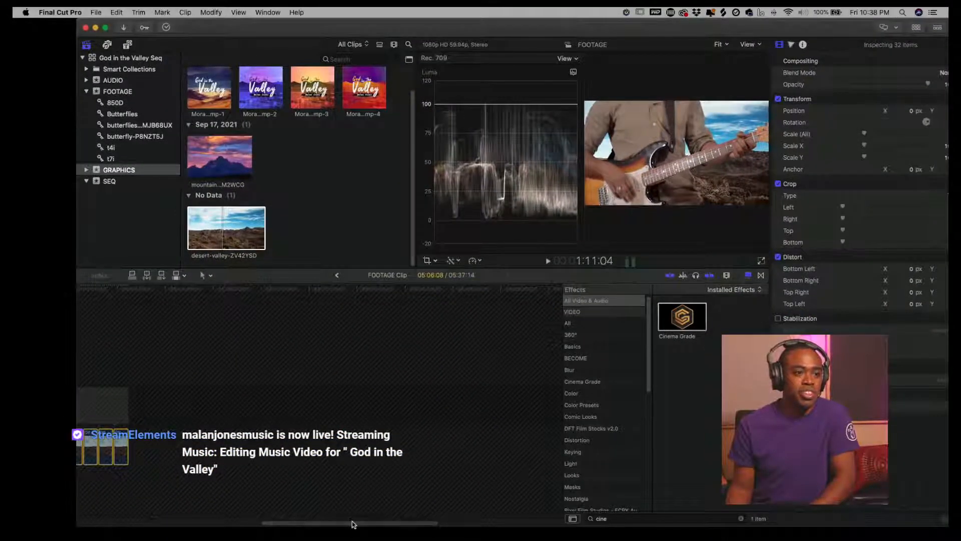
drag(353, 527, 200, 524)
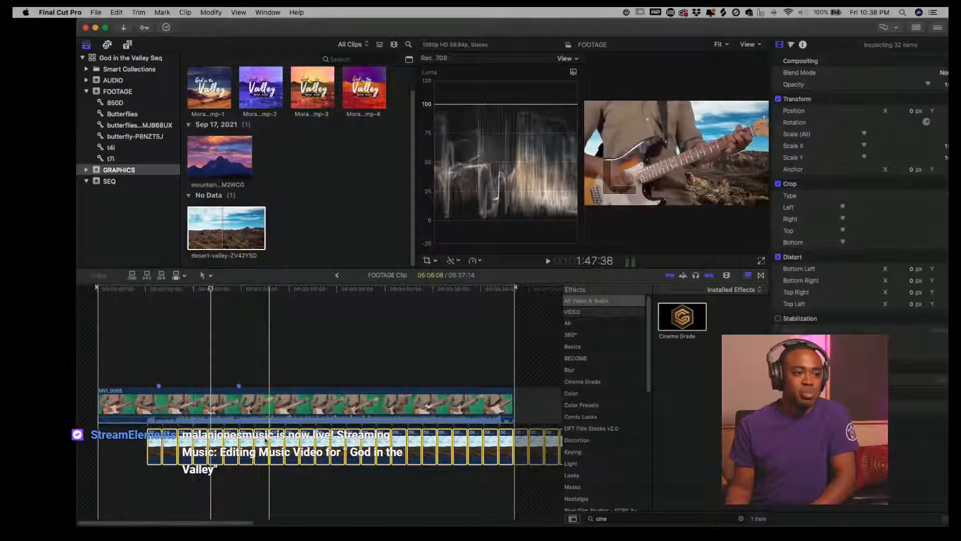
right_click(263, 443)
click(321, 354)
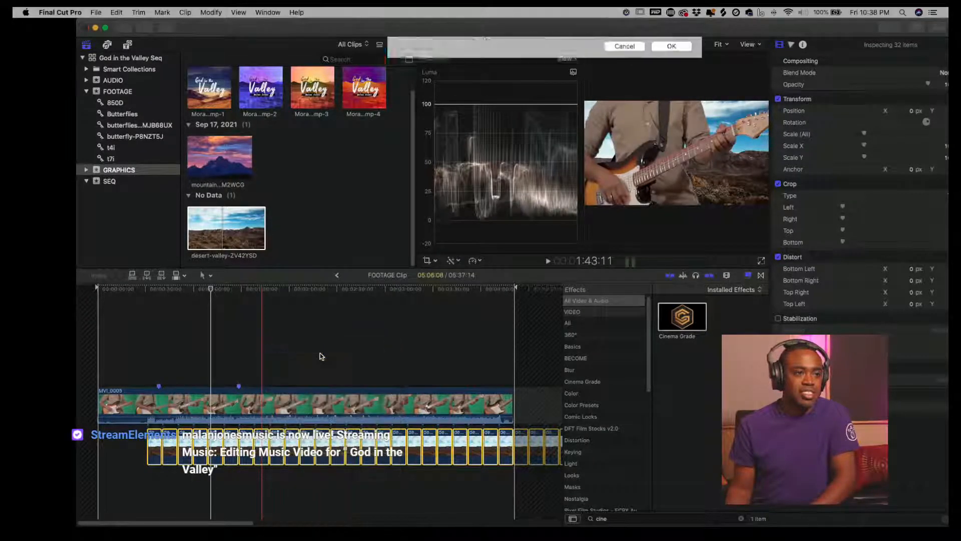
click(671, 81)
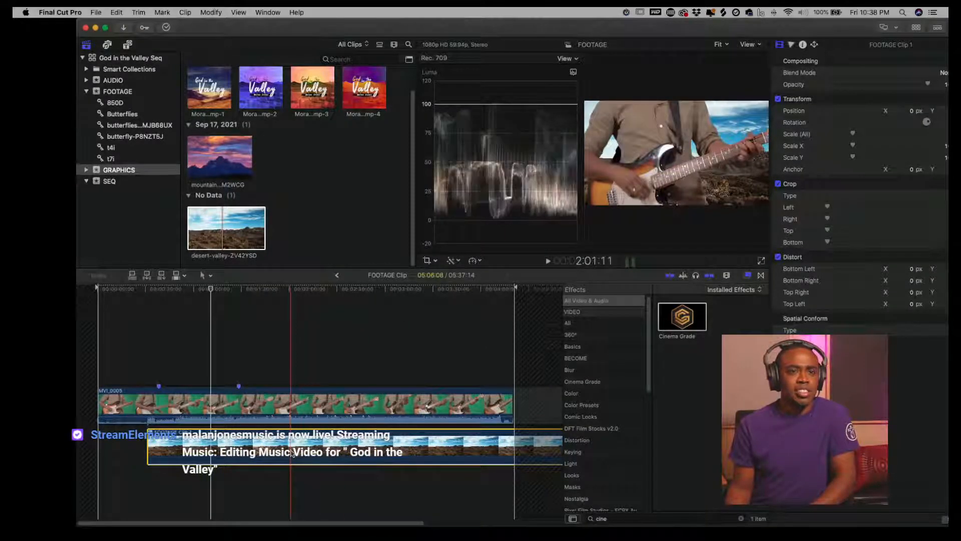
- Search the effects for gauss and apply the Gaussian blur to the background compound clip
click(639, 519)
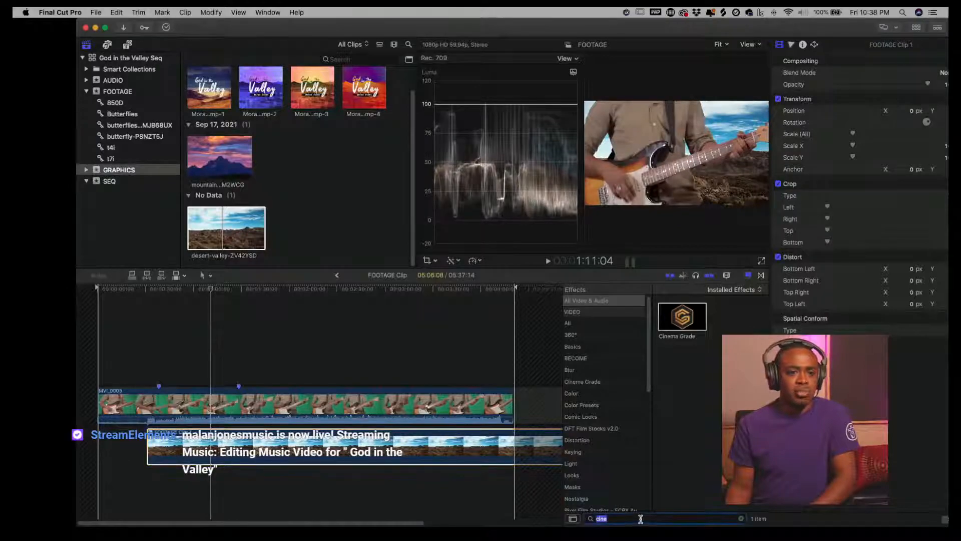
text(sa)
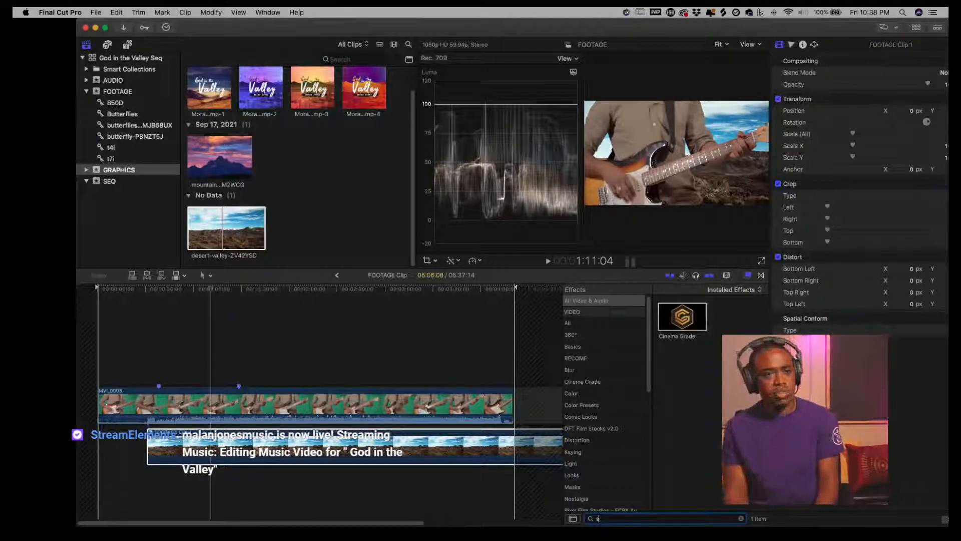
key(BackSpace)
text(gau)
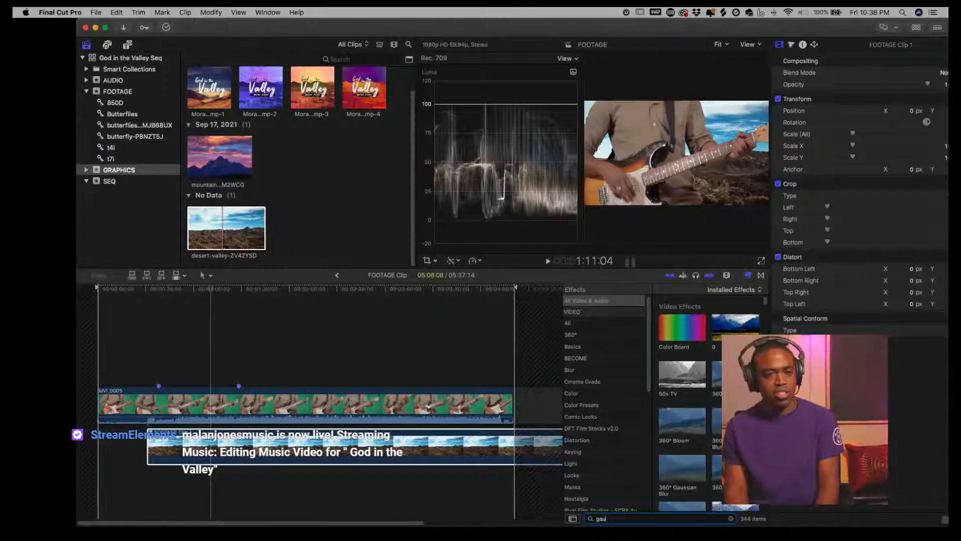
text(ss)
drag(701, 320, 404, 453)
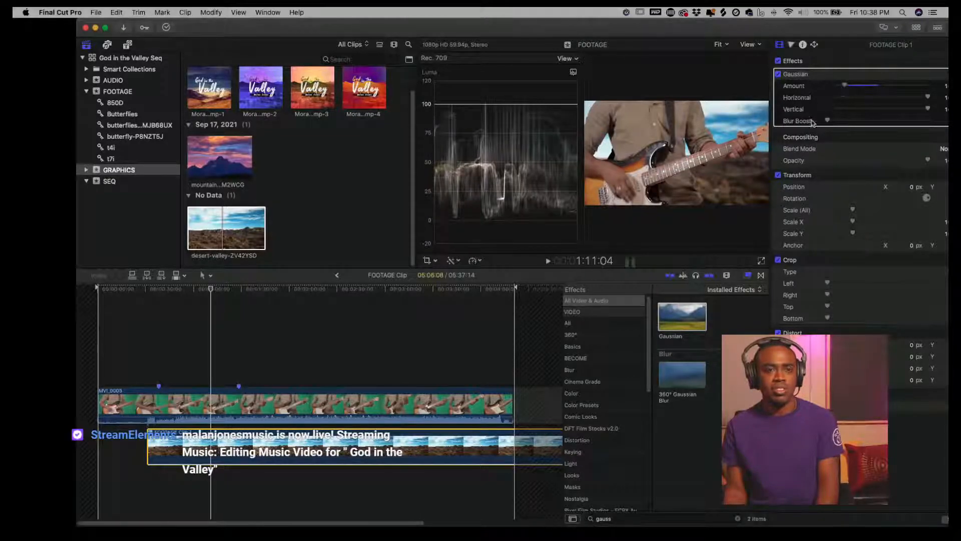
- Preview the composite with the blurred background full screen
click(760, 261)
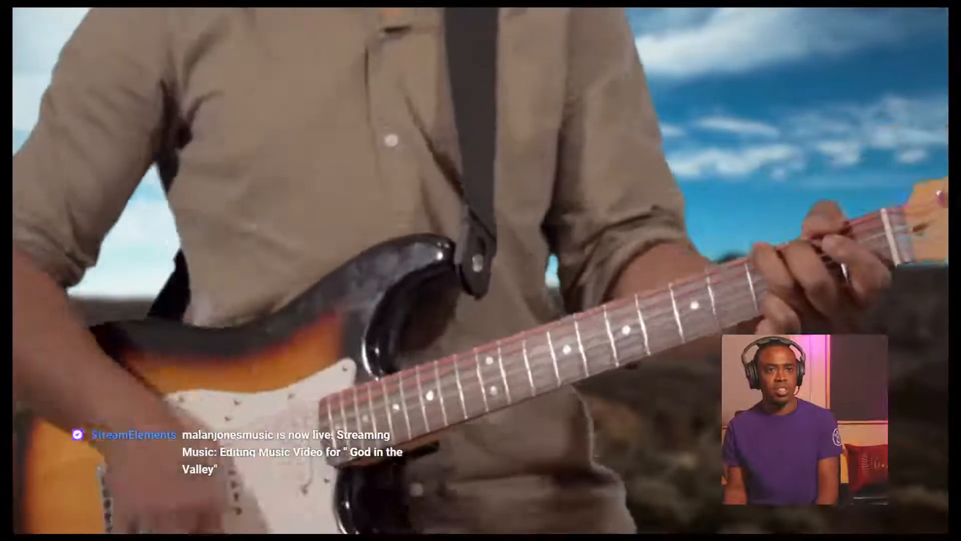
key(Escape)
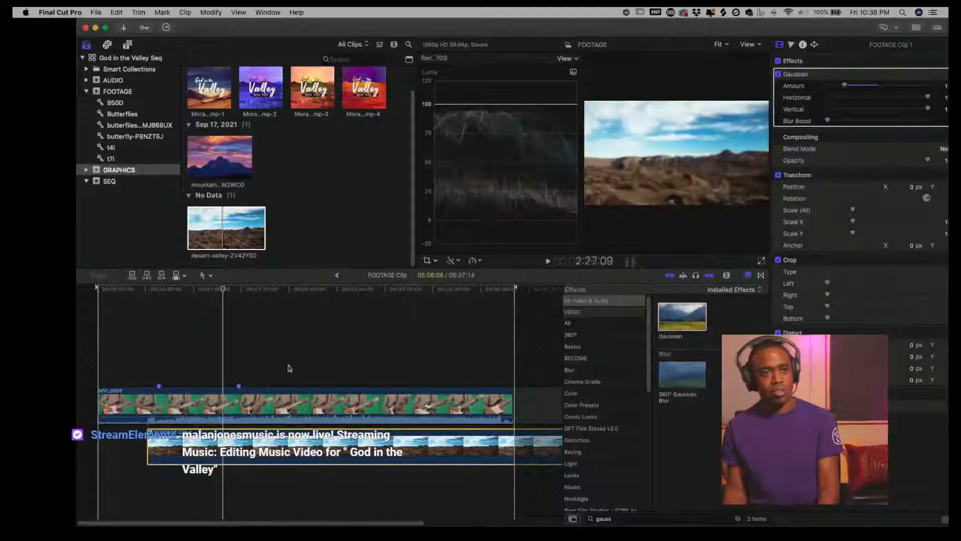
click(275, 383)
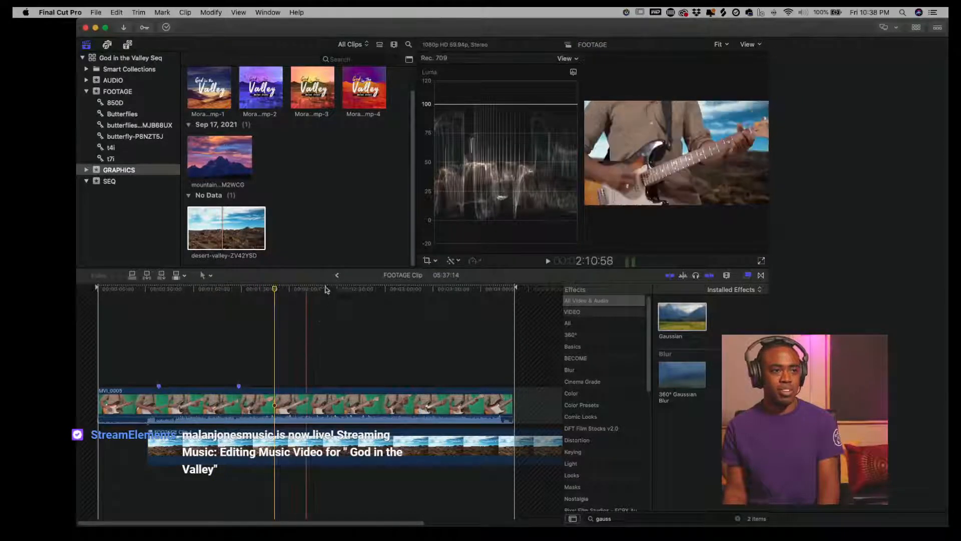
- Return to the multicam clip and turn the MVI_1597 angle into a new compound clip
click(337, 274)
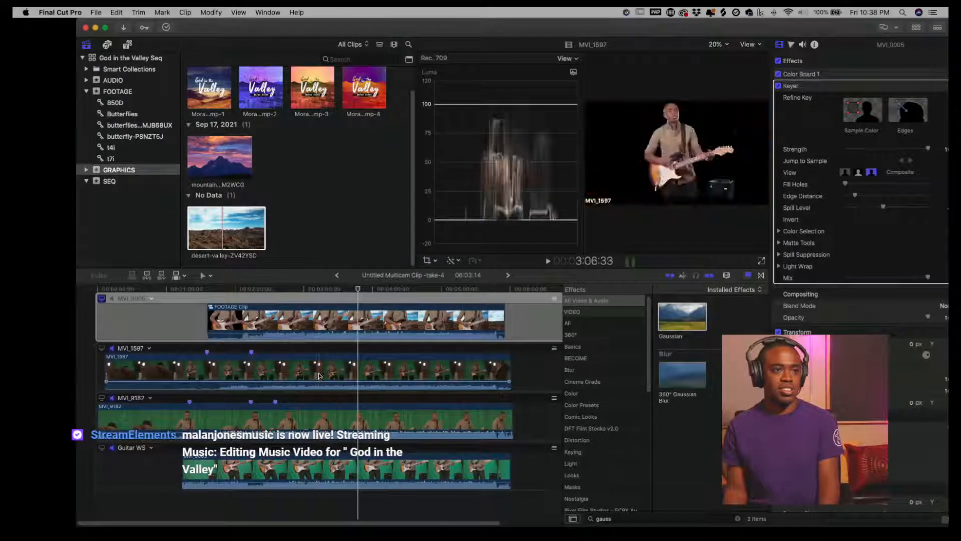
click(297, 380)
click(118, 357)
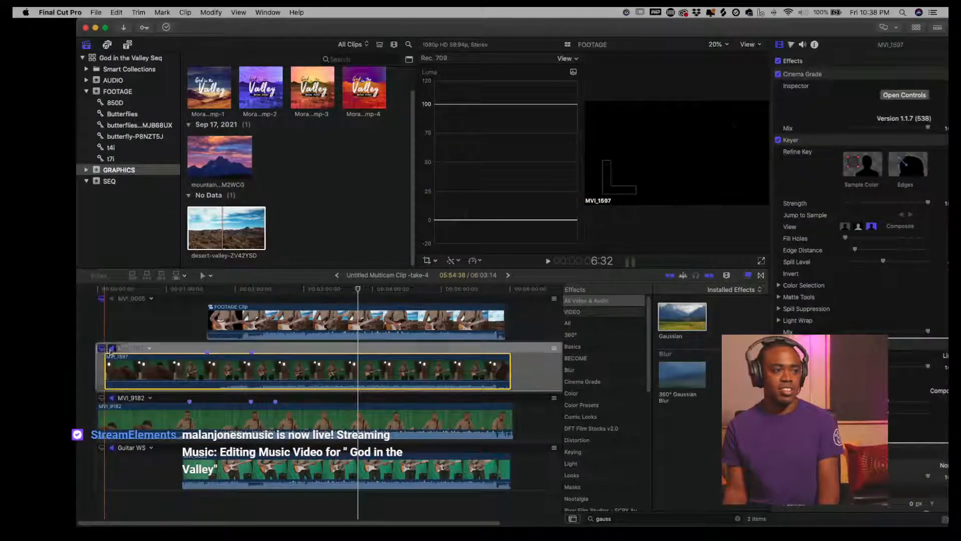
right_click(335, 372)
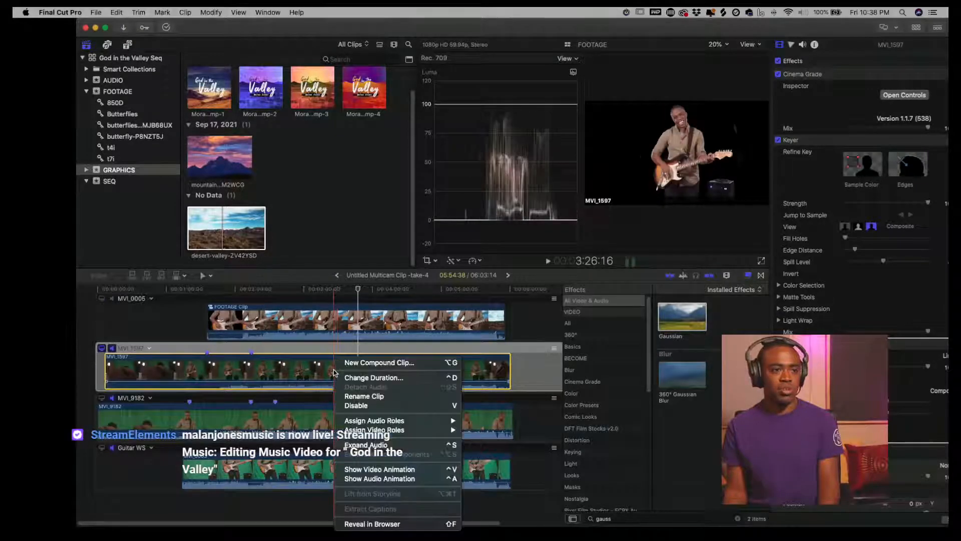
click(352, 371)
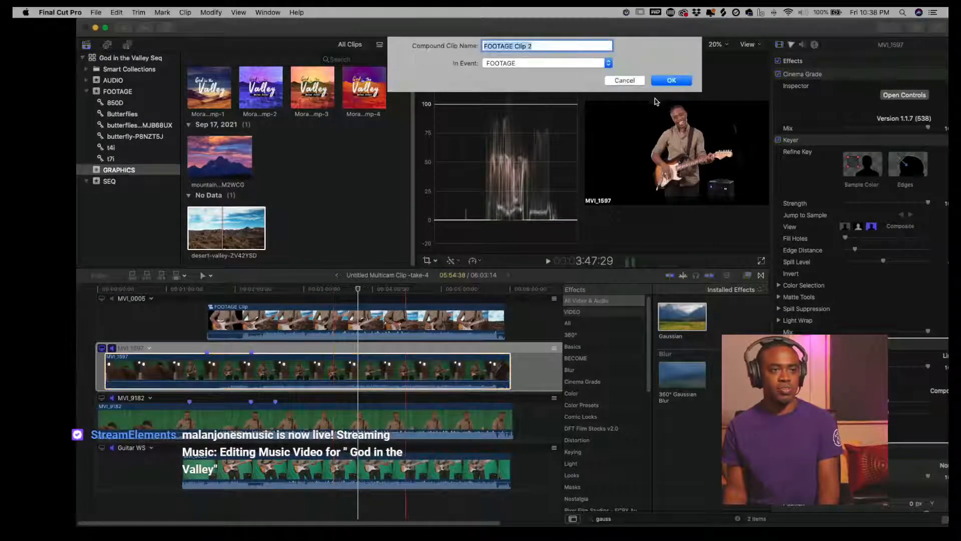
click(671, 80)
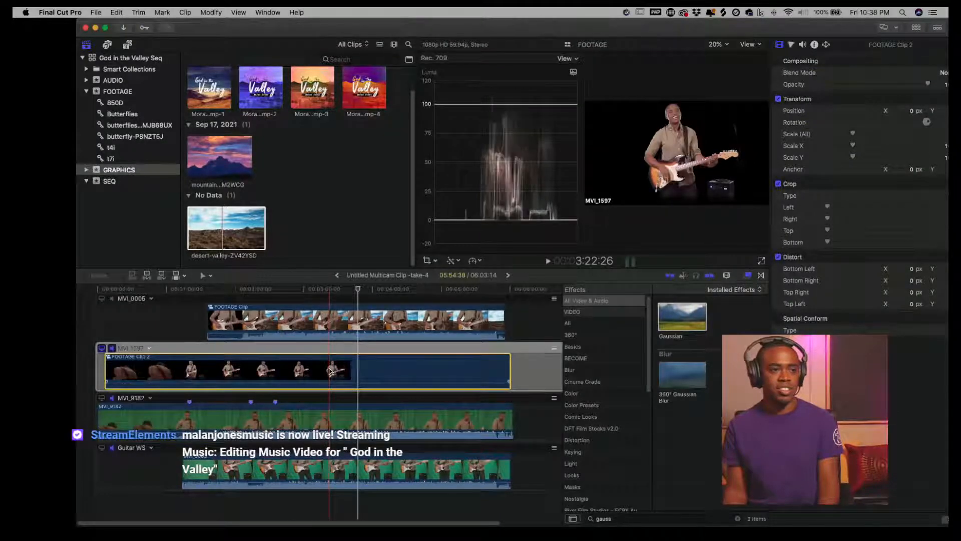
- Open the MVI_1597 compound clip and connect desert-valley-ZV42YSD.mov beneath it
double_click(331, 371)
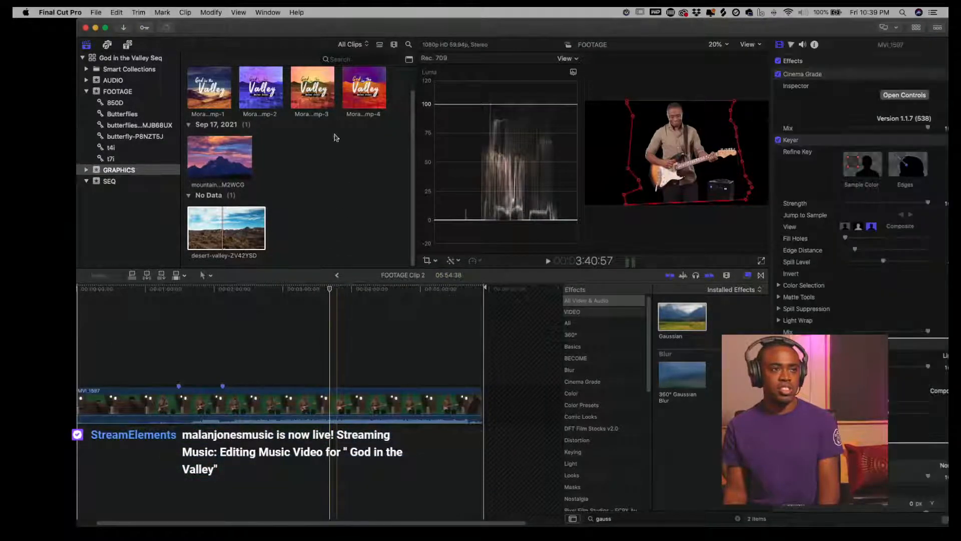
click(223, 231)
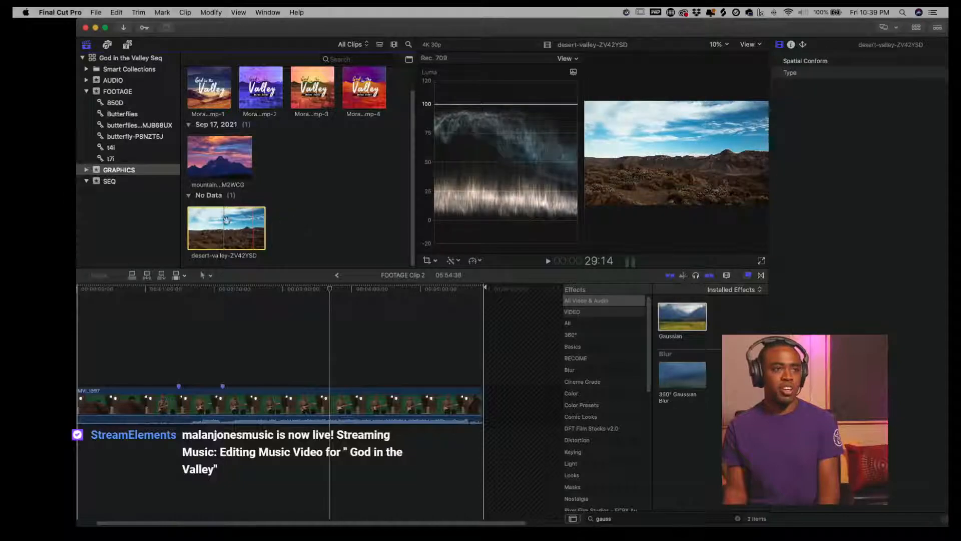
drag(213, 222, 321, 447)
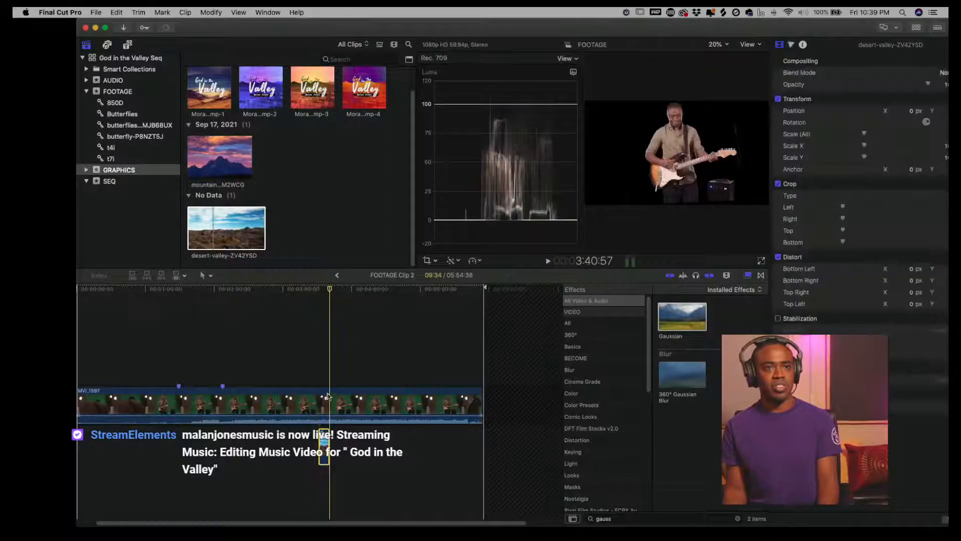
click(324, 365)
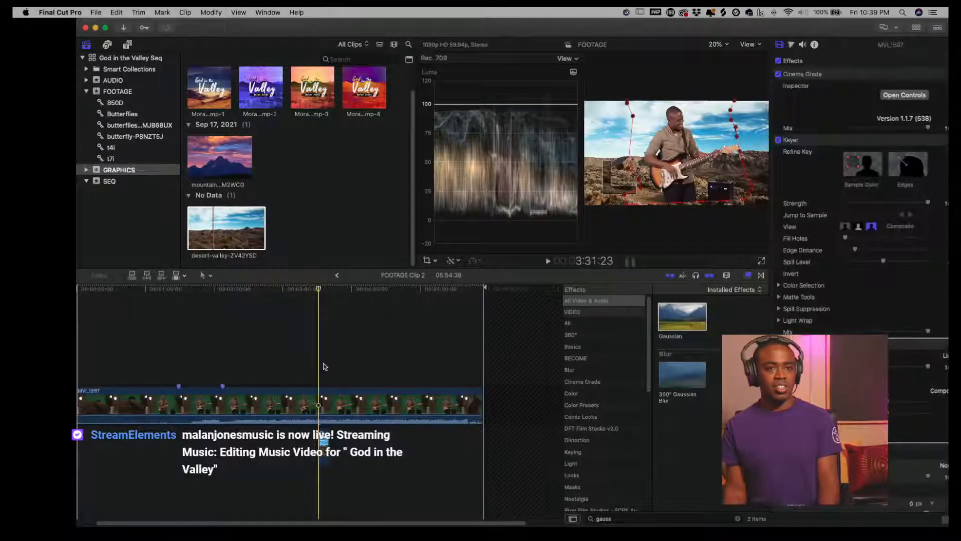
key(z)
click(324, 364)
click(324, 364)
click(324, 364)
key(a)
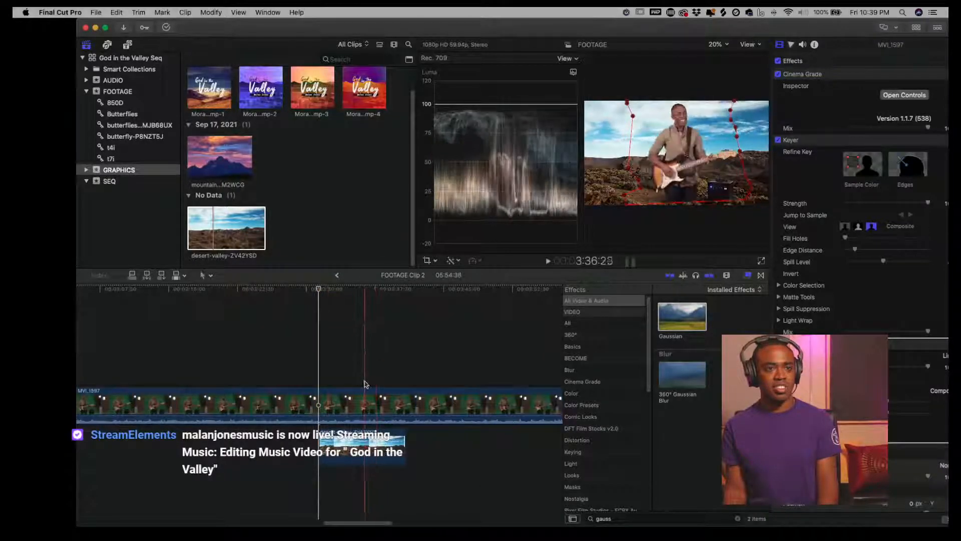
click(345, 456)
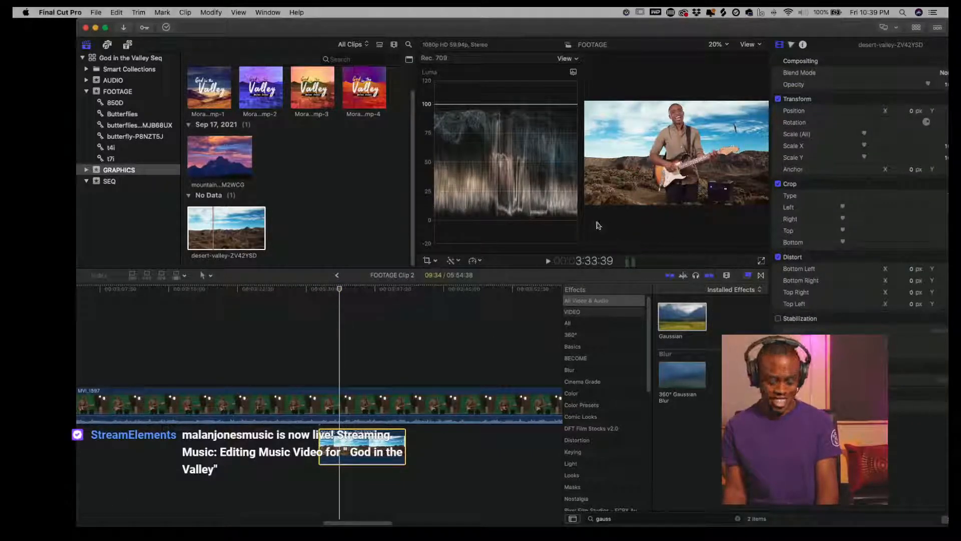
- Hide the video scopes, select the MVI_1597 clip and nudge one of its Draw Mask control points
key(super+7)
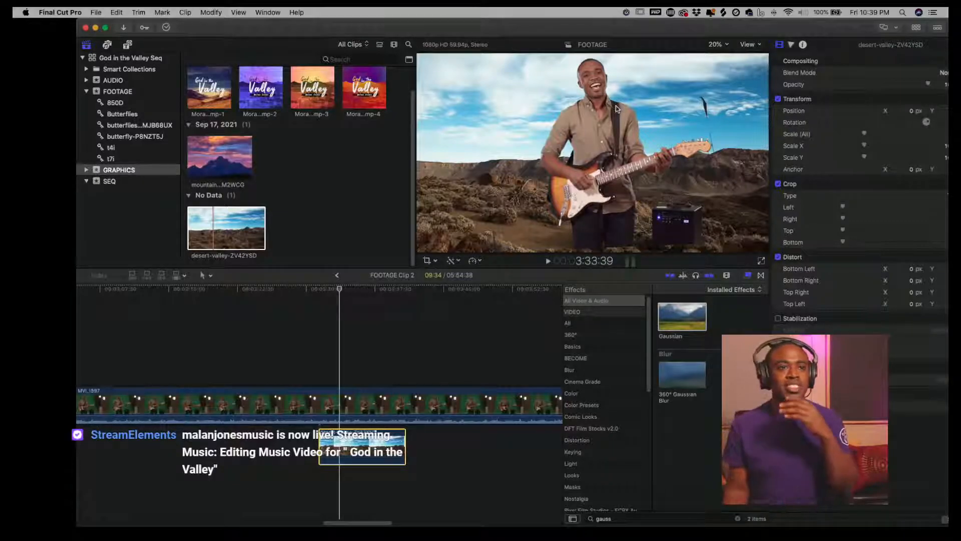
click(353, 406)
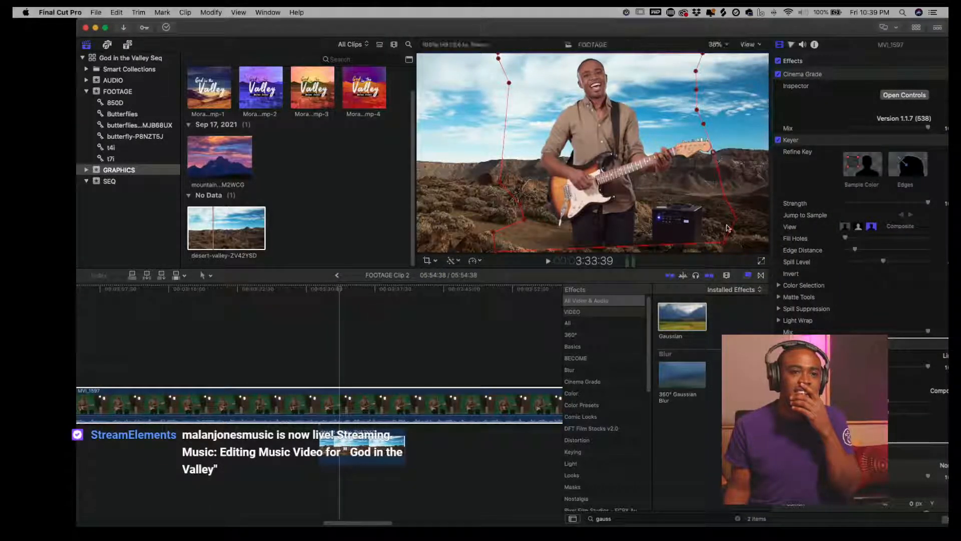
mouse_move(724, 246)
mouse_down()
mouse_move(723, 255)
mouse_move(723, 244)
mouse_up()
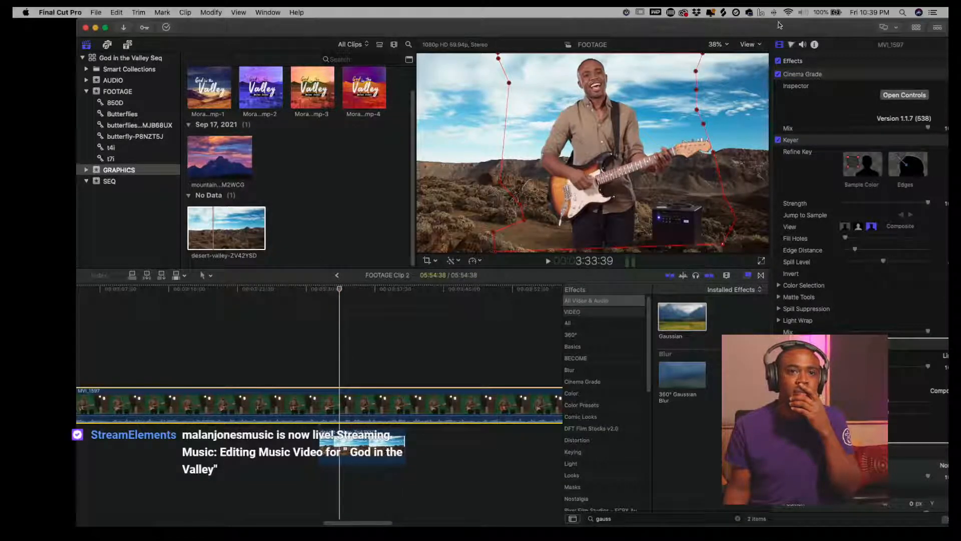
- Review the MVI_1597 clip's video, color and audio inspector settings, including the Keyer and Draw Mask parameters
drag(779, 25, 666, 30)
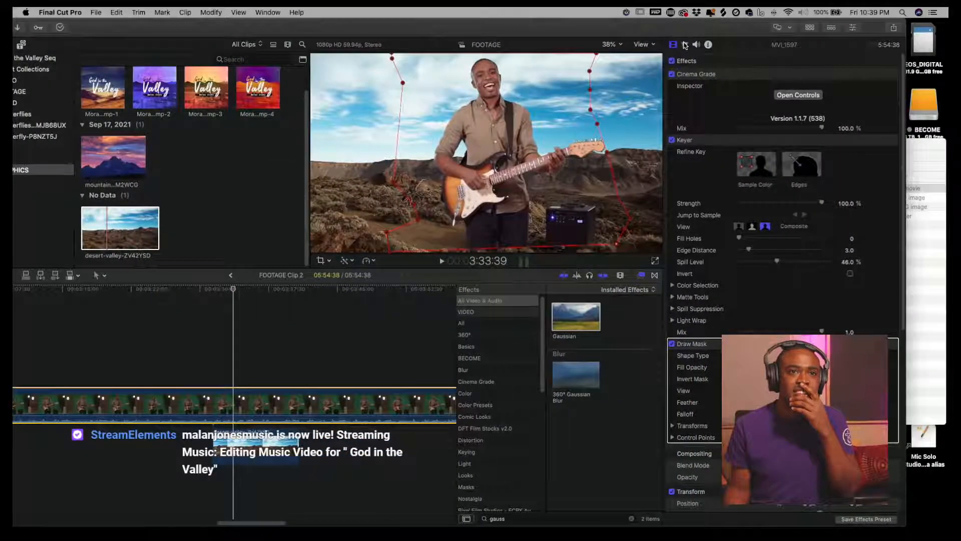
click(677, 46)
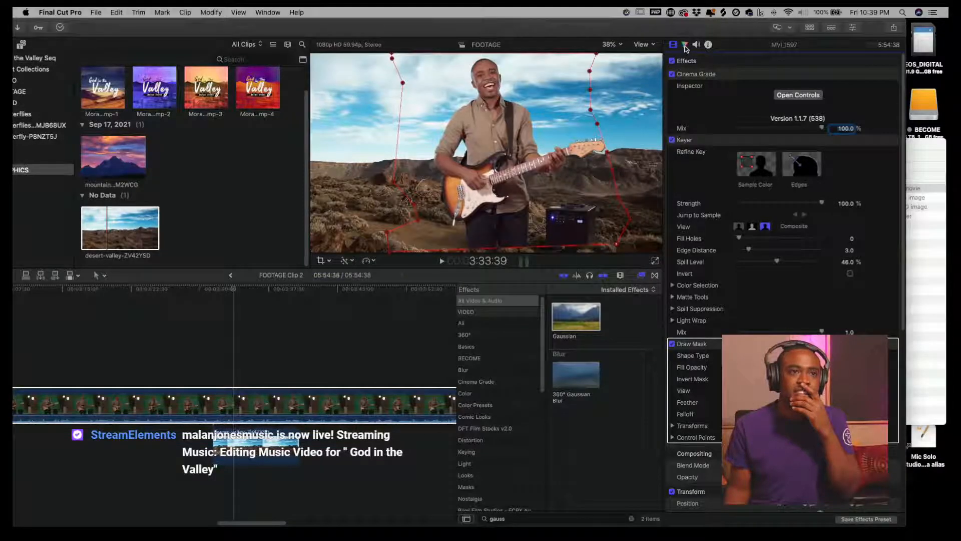
click(685, 46)
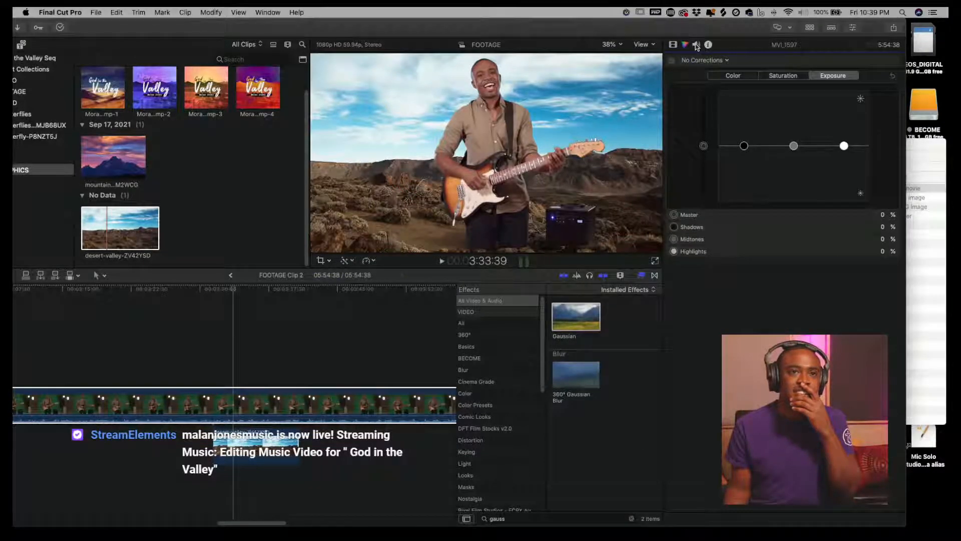
click(674, 44)
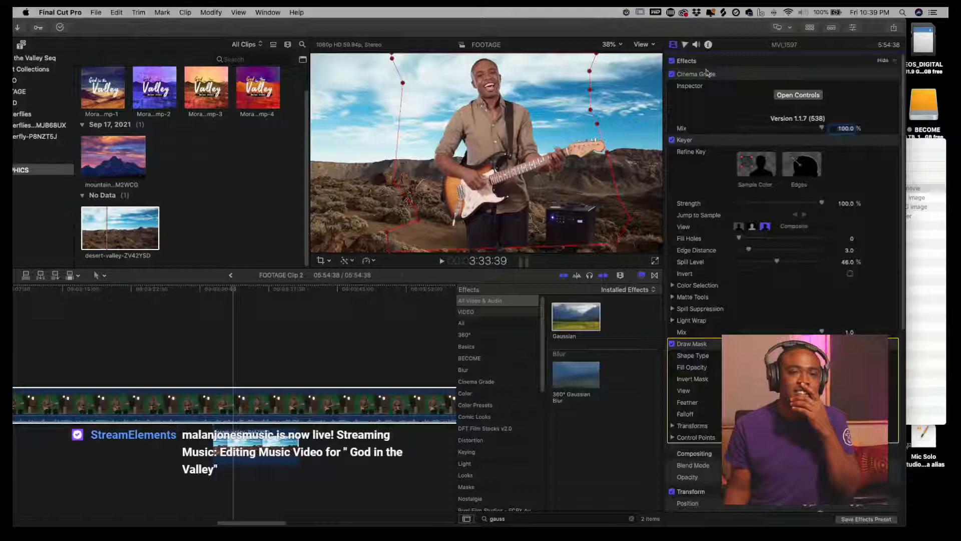
click(685, 45)
click(695, 45)
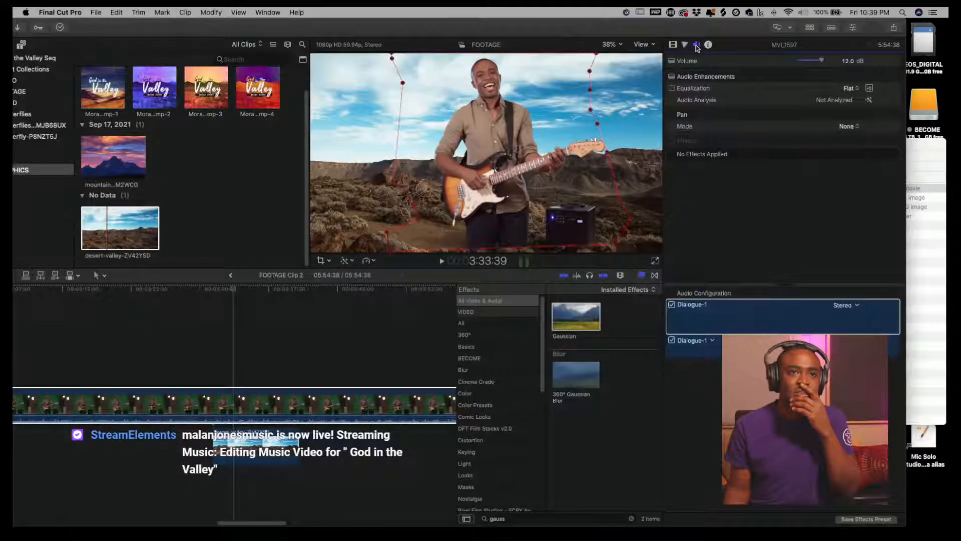
click(685, 45)
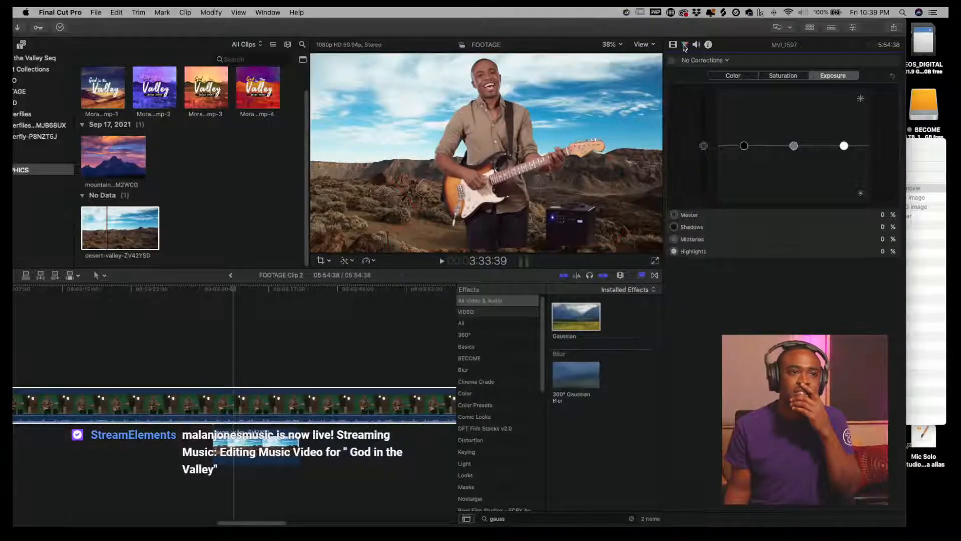
click(674, 44)
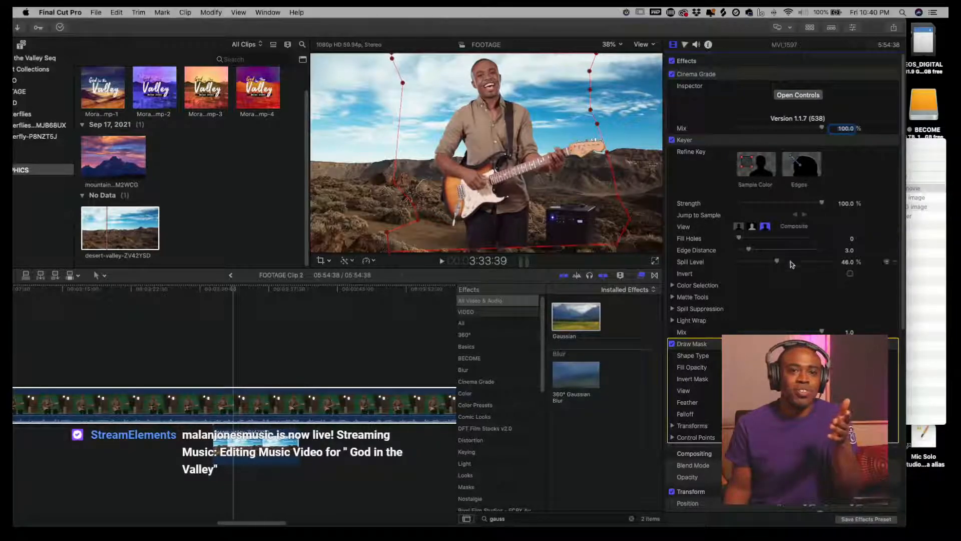
scroll(783, 280, down, 5)
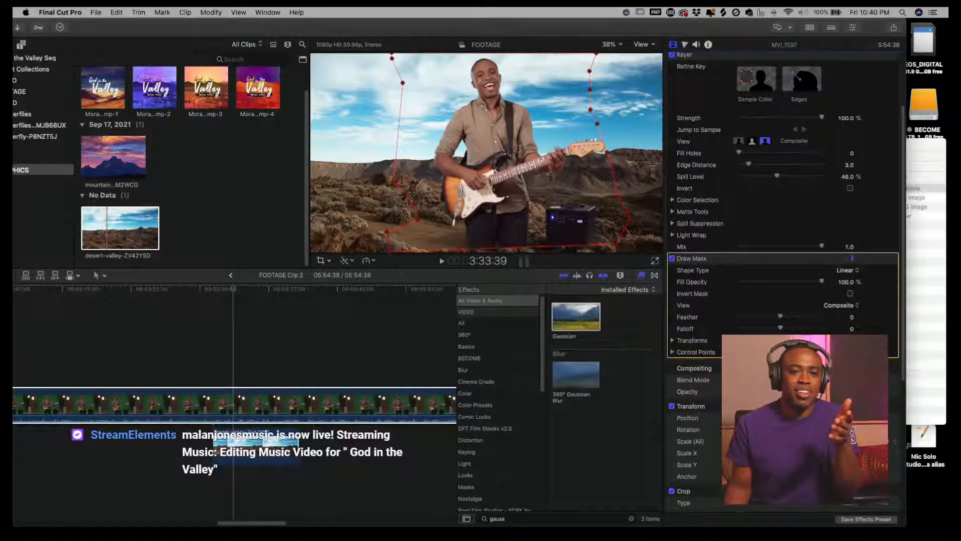
scroll(784, 280, down, 2)
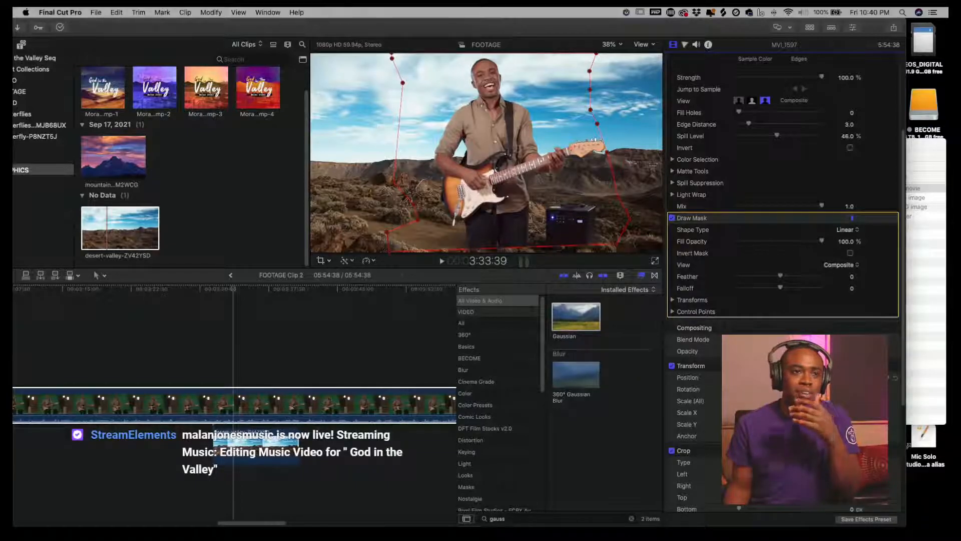
drag(849, 377, 850, 391)
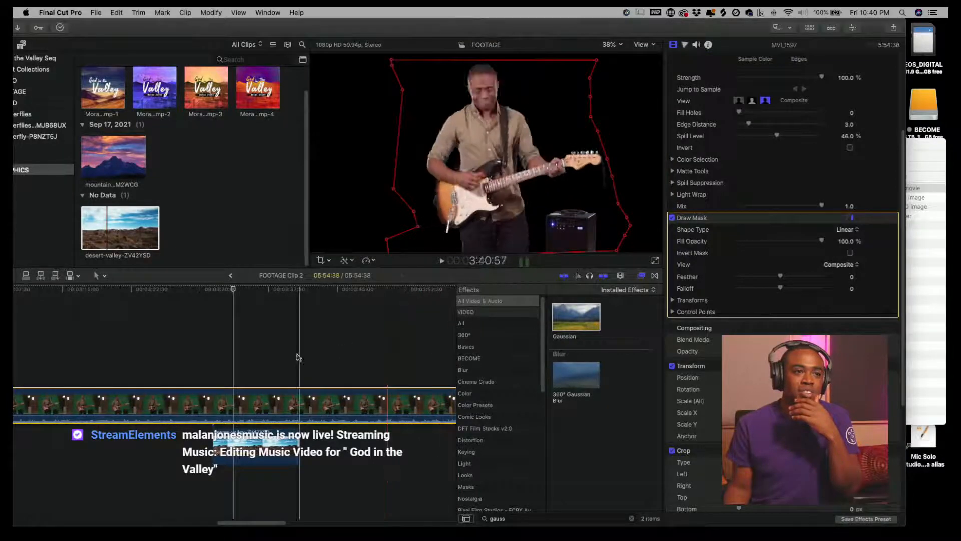
- Lengthen the desert-valley background clip beneath MVI_1597 and fit the whole timeline into view
click(254, 459)
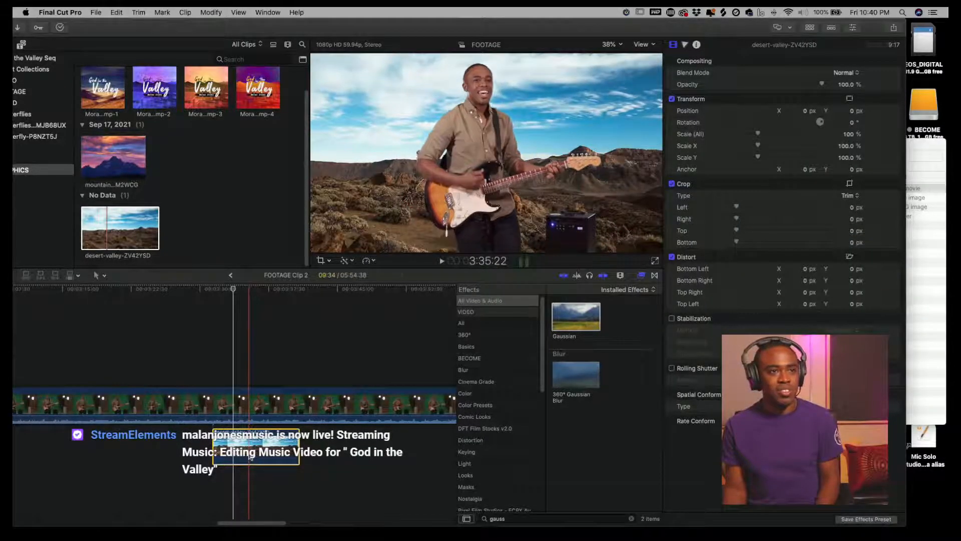
drag(283, 460, 417, 457)
click(255, 482)
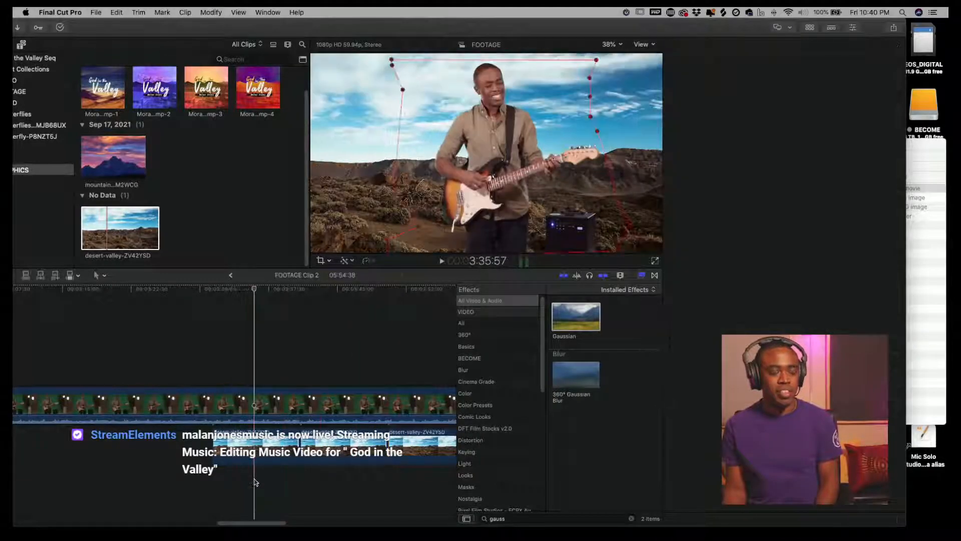
key(shift+z)
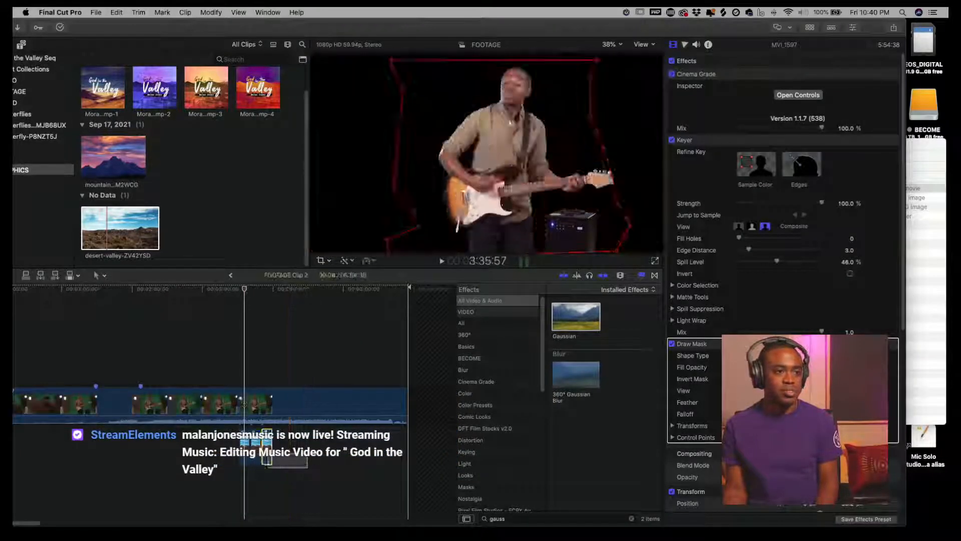
- Move the selected desert background clips earlier so they start beneath the beginning of MVI_1597
drag(254, 455, 314, 449)
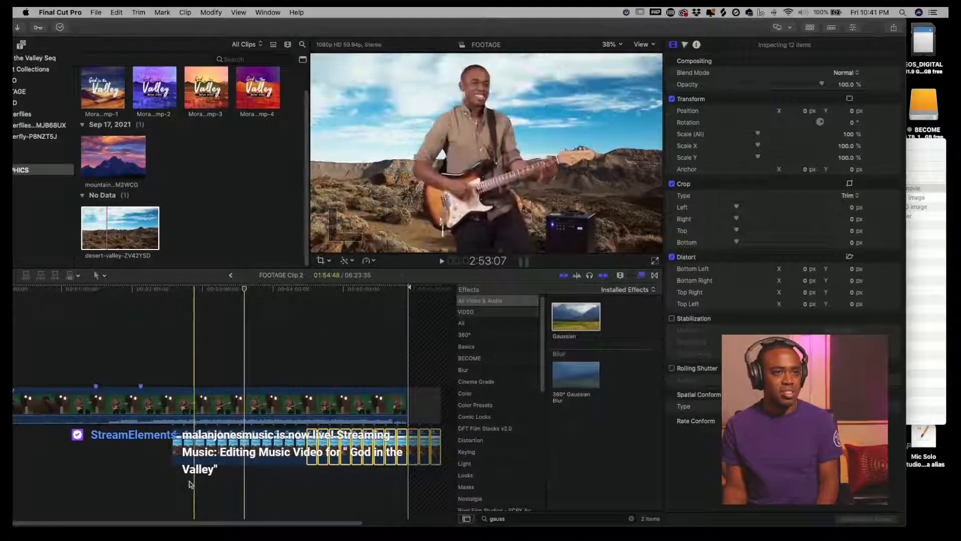
key(cmd+z)
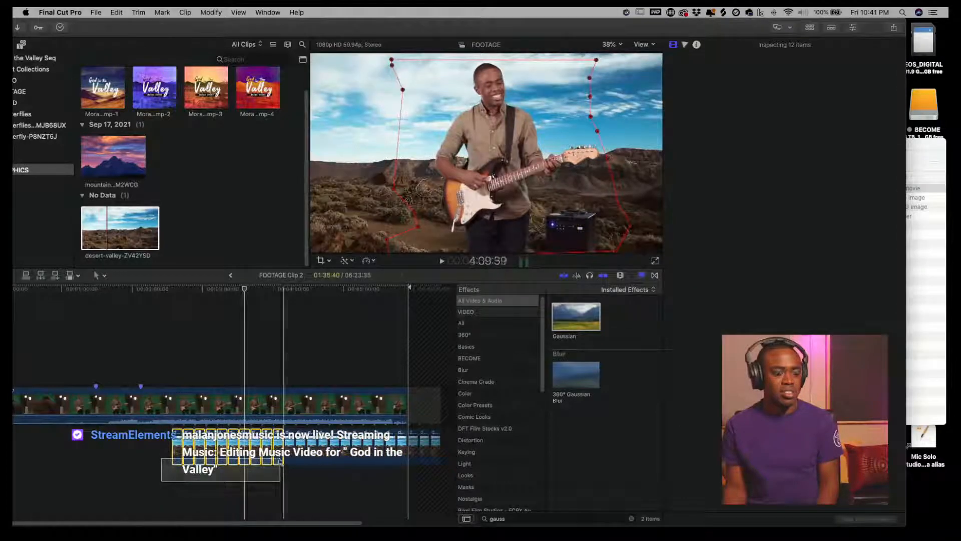
drag(175, 457, 65, 453)
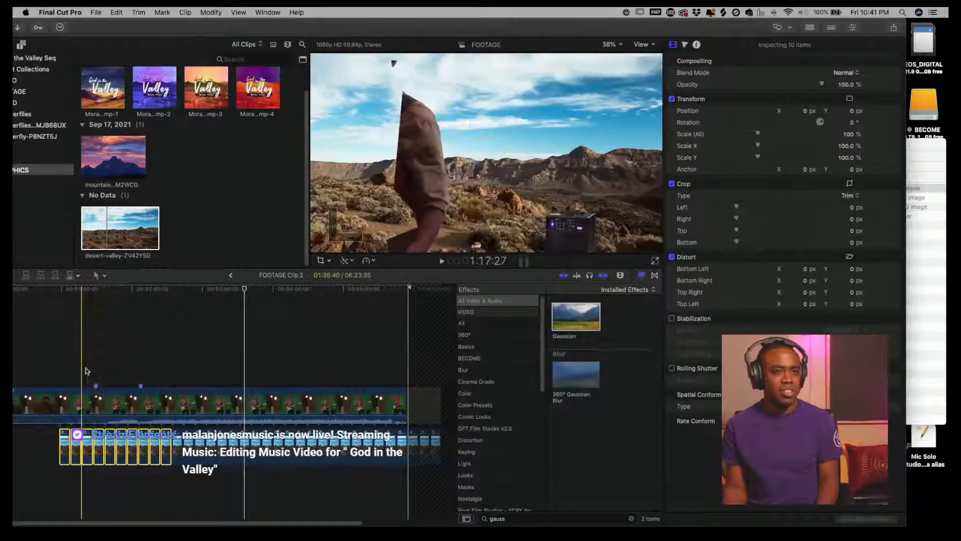
- Preview the keyed MVI_1597 composite over the desert background full screen
click(187, 365)
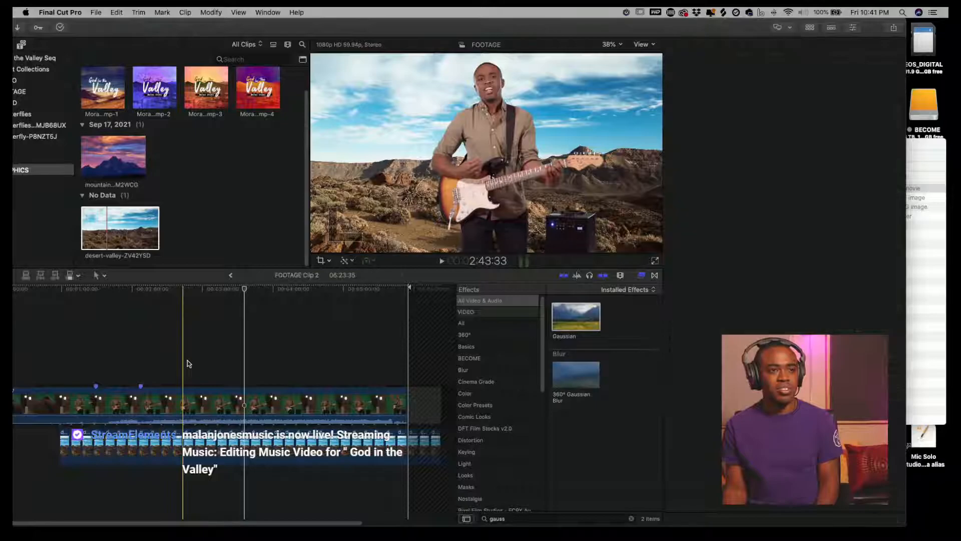
click(655, 261)
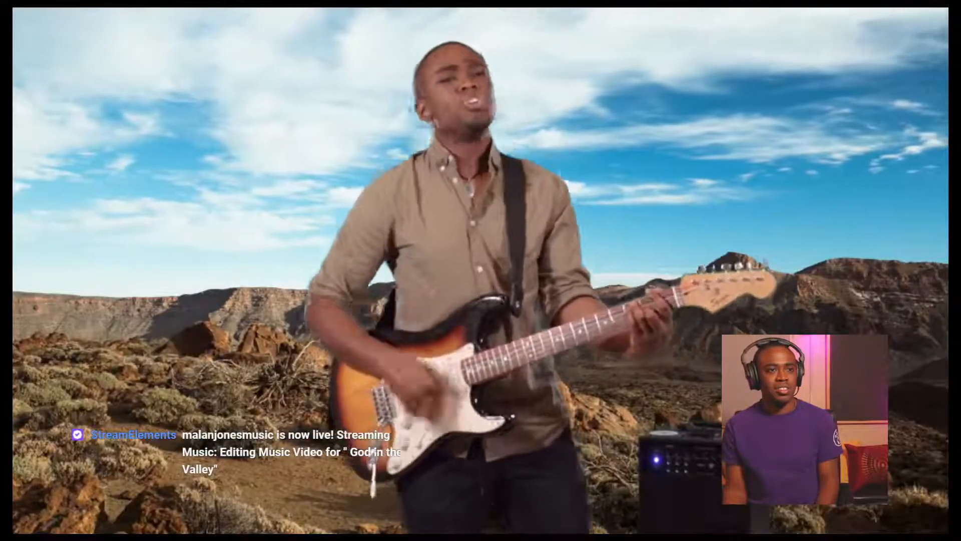
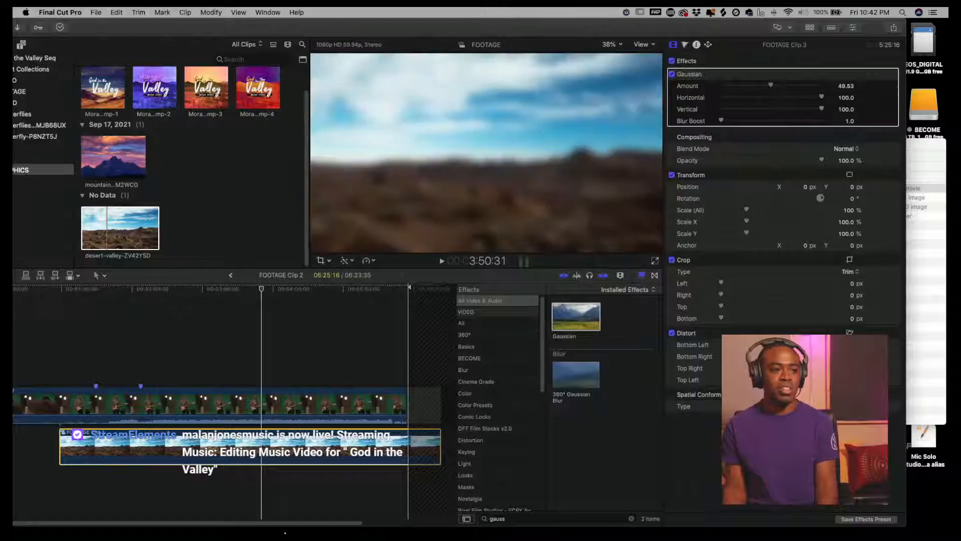
- Reduce the Gaussian blur amount on the desert background beneath MVI_1597 to 7.5
click(279, 373)
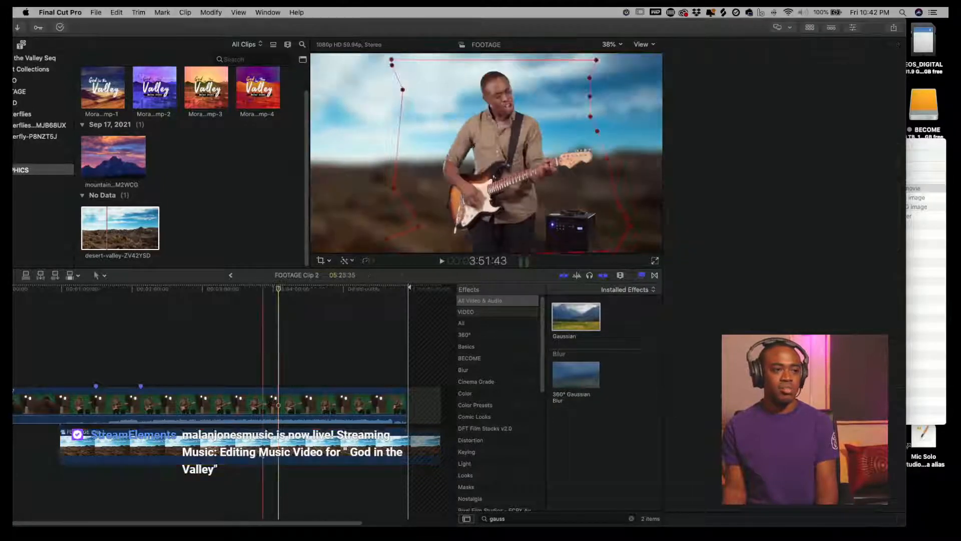
click(264, 446)
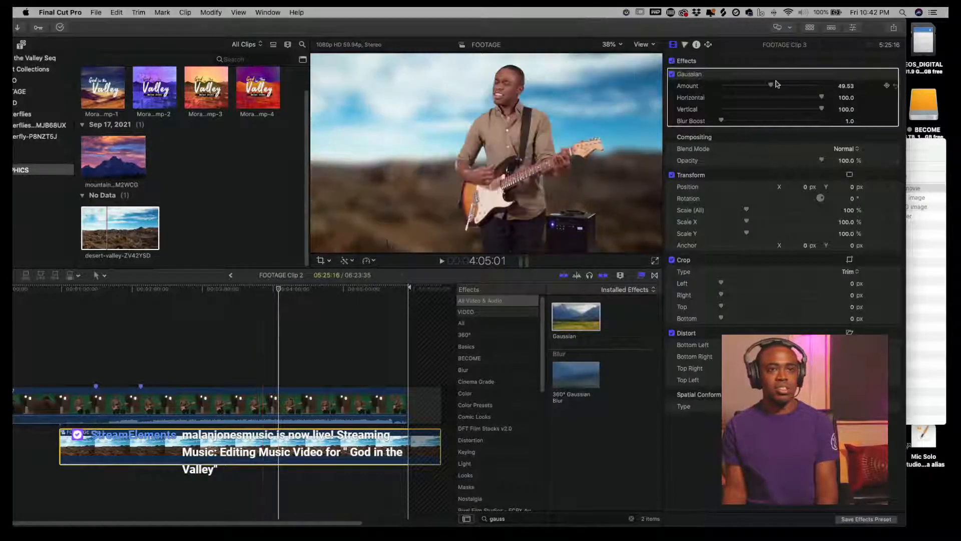
drag(768, 87, 755, 91)
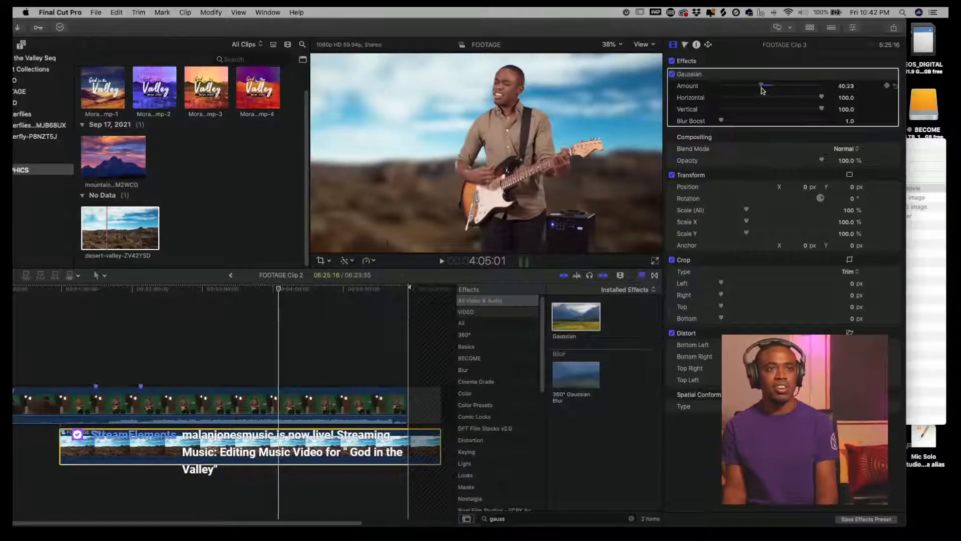
drag(753, 93, 730, 97)
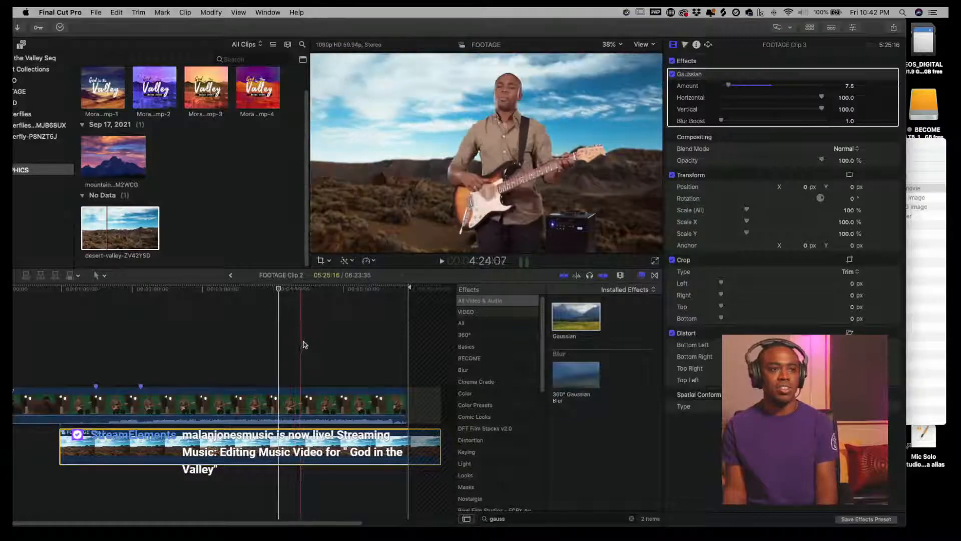
- Return to the multicam clip and create a new compound clip from the MVI_9182 angle in the FOOTAGE event
click(241, 368)
click(240, 368)
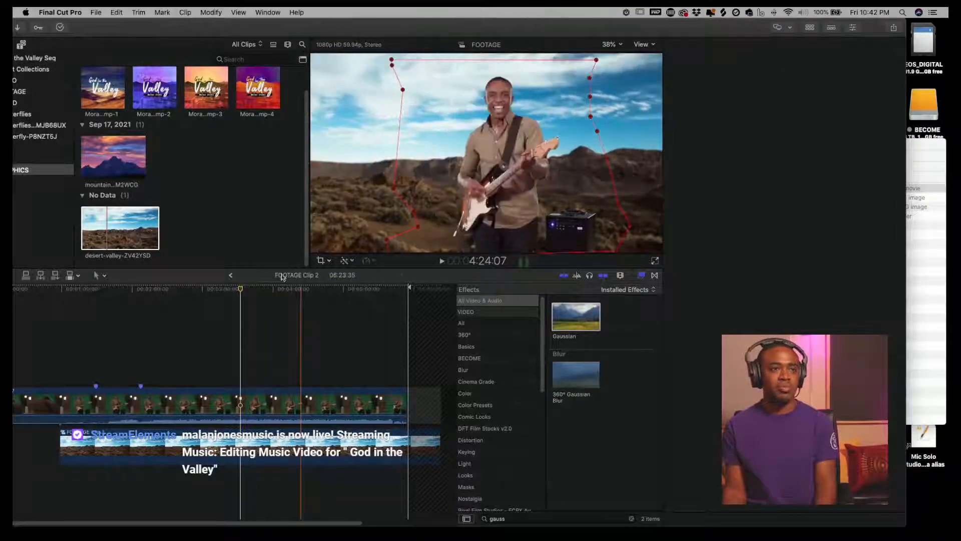
click(228, 276)
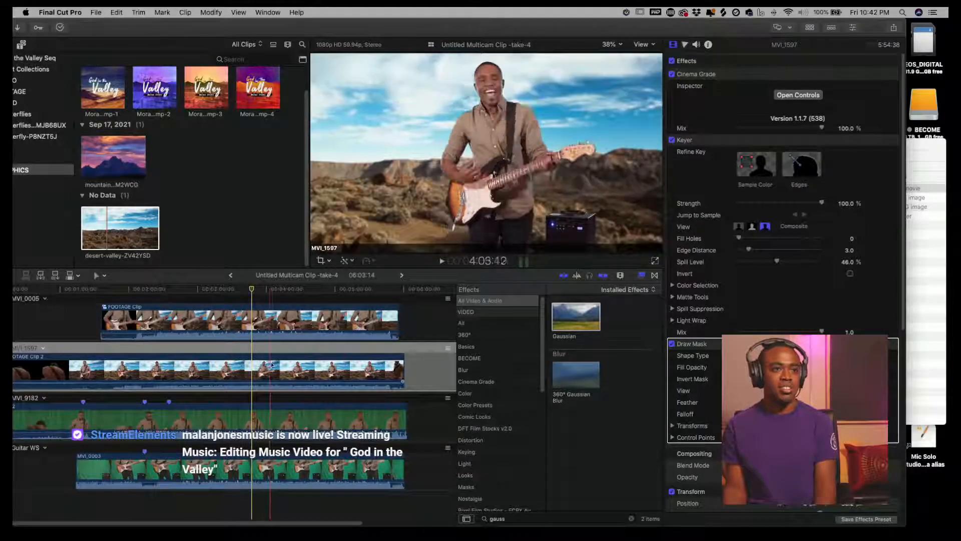
drag(255, 290, 230, 294)
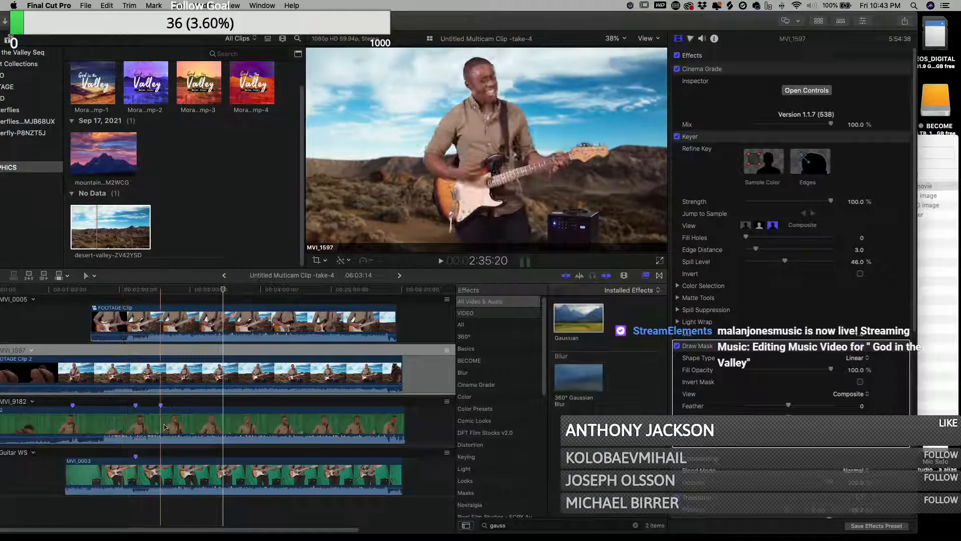
click(170, 429)
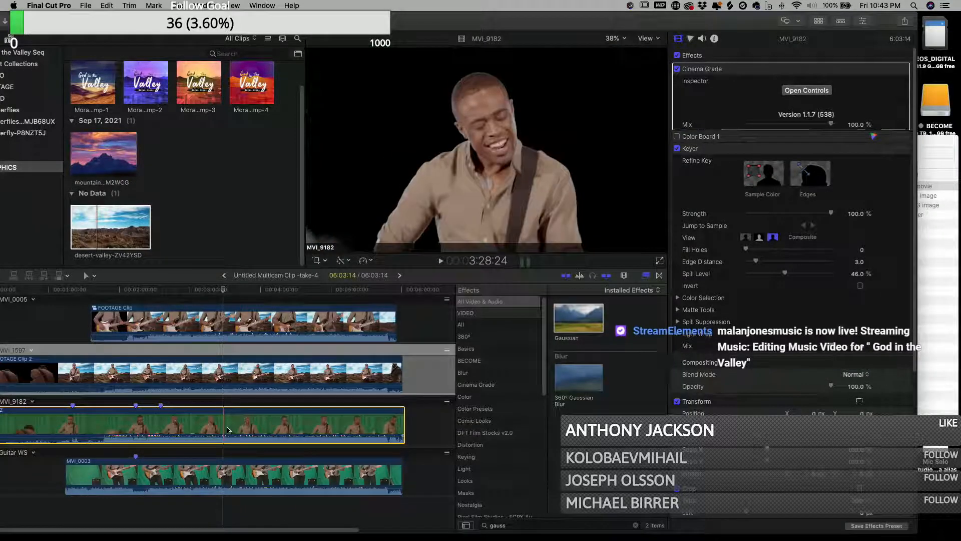
right_click(227, 429)
click(300, 366)
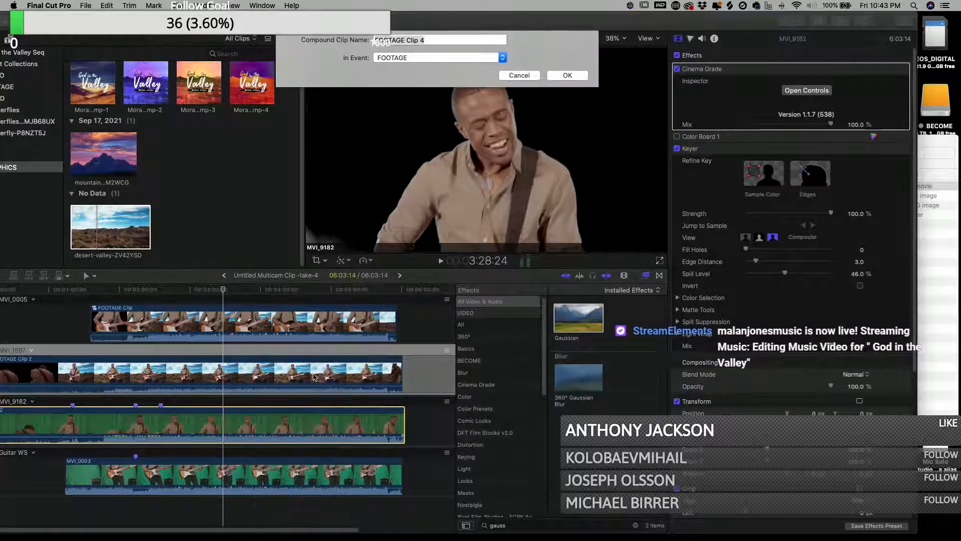
click(571, 76)
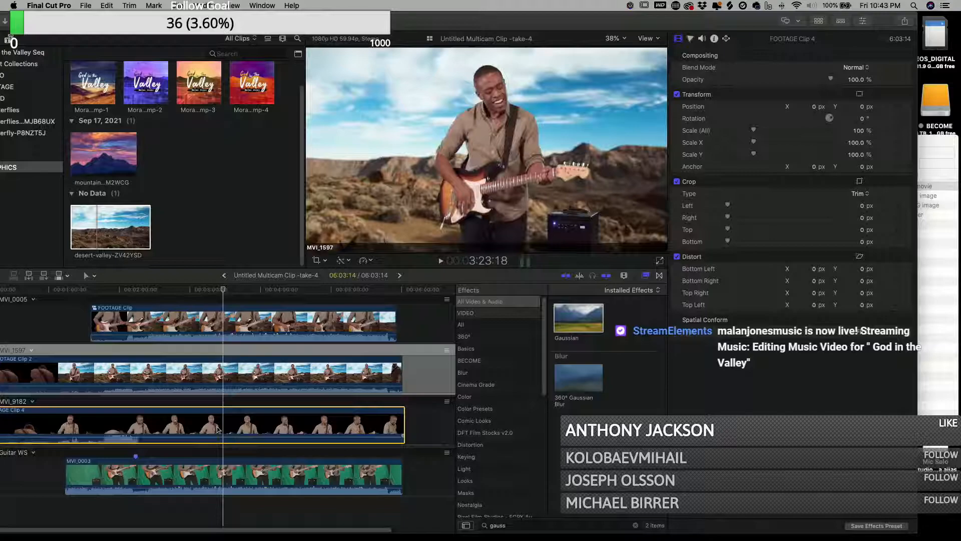
- Open the new MVI_9182 compound clip and paste the blurred desert background clip into it at the start
double_click(217, 429)
click(105, 228)
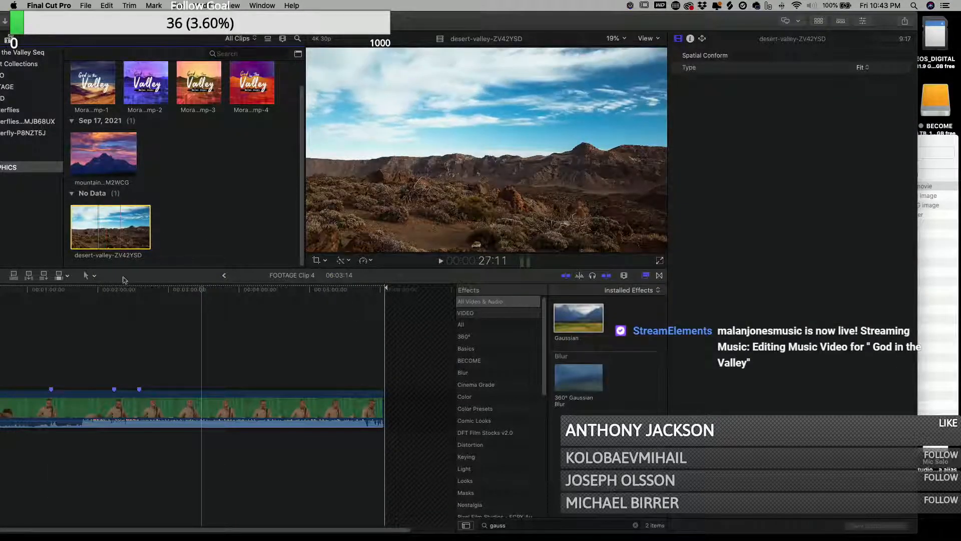
click(224, 276)
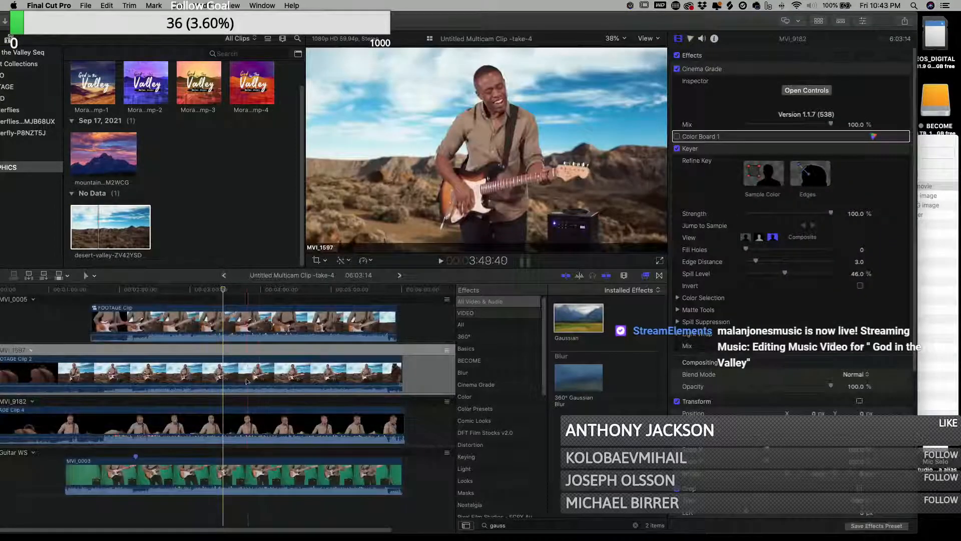
double_click(234, 379)
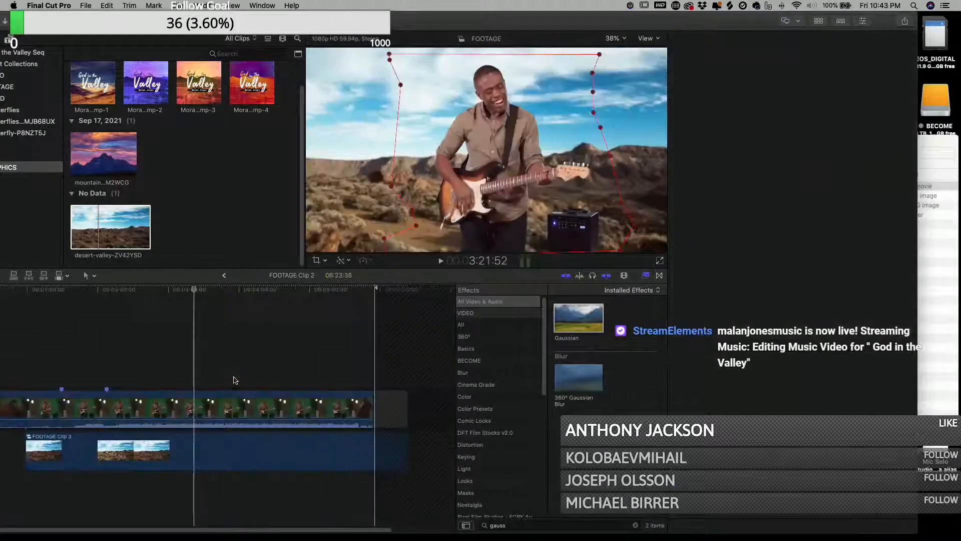
click(75, 453)
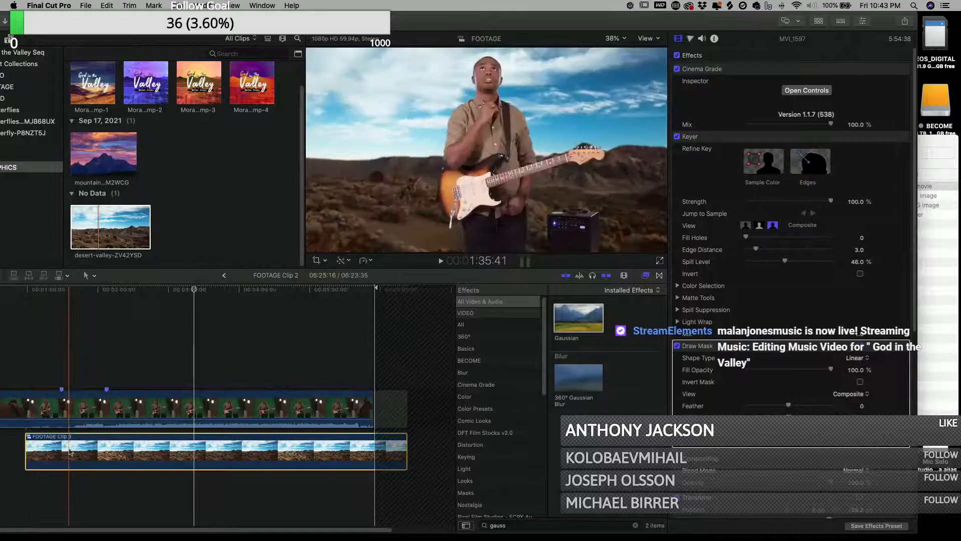
click(225, 275)
click(212, 434)
double_click(212, 434)
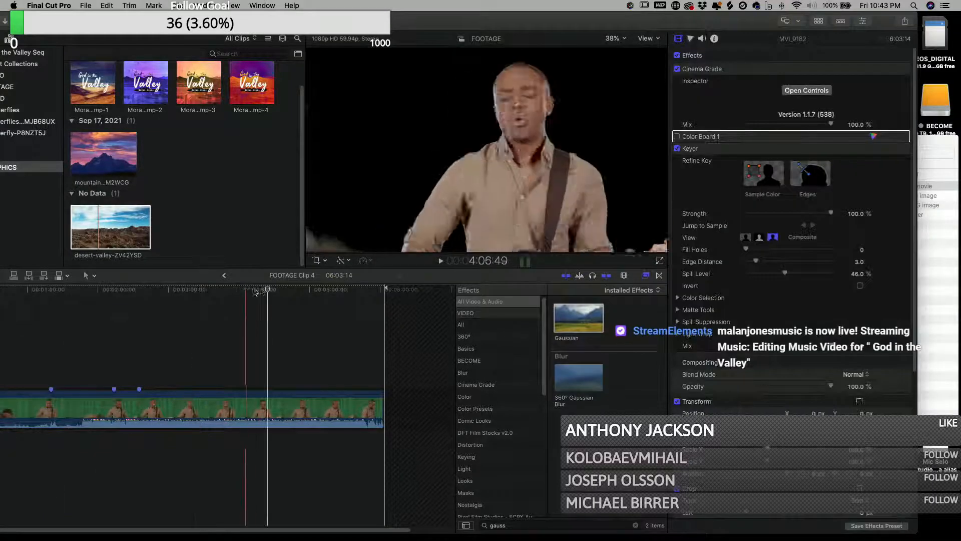
click(49, 326)
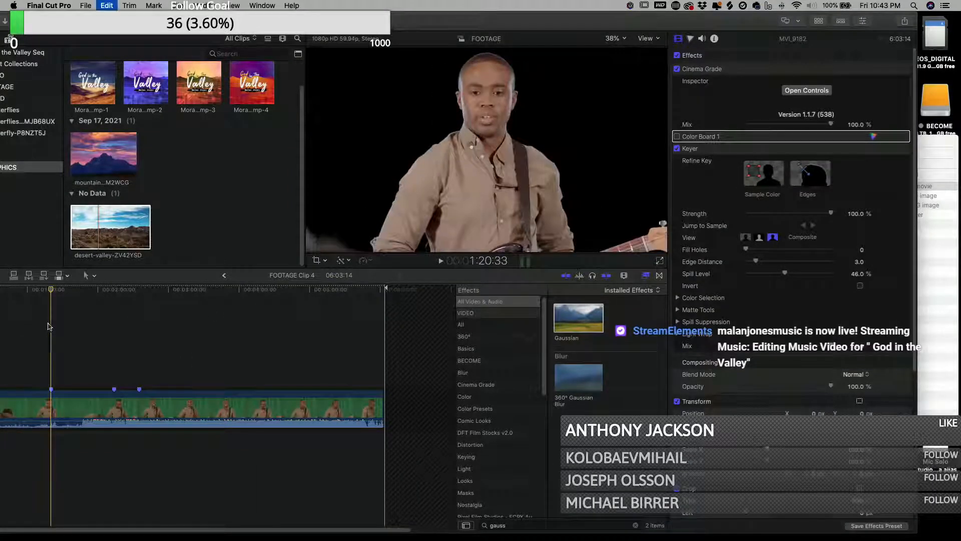
key(super+v)
- Move the pasted desert background clip earlier so it sits beneath the MVI_9182 footage
drag(243, 454, 191, 454)
click(139, 359)
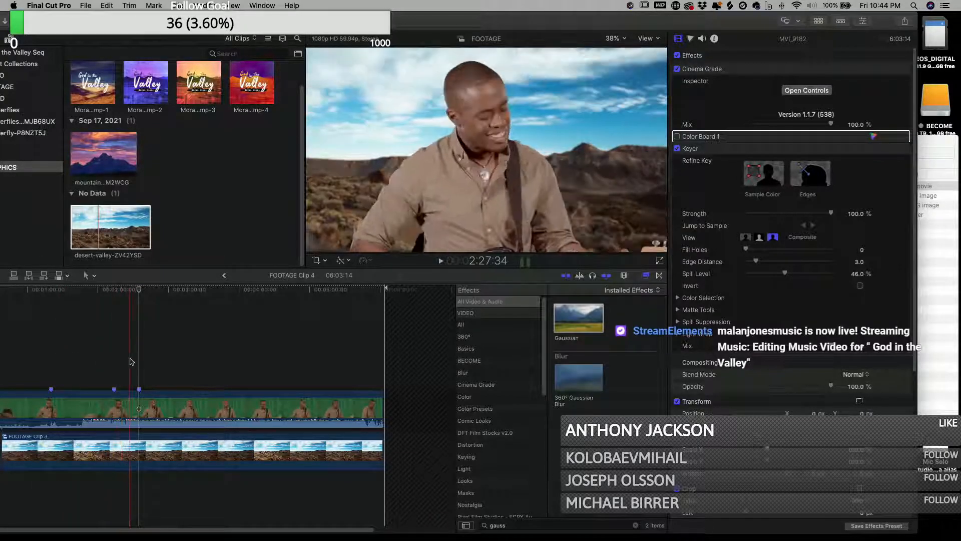
click(143, 450)
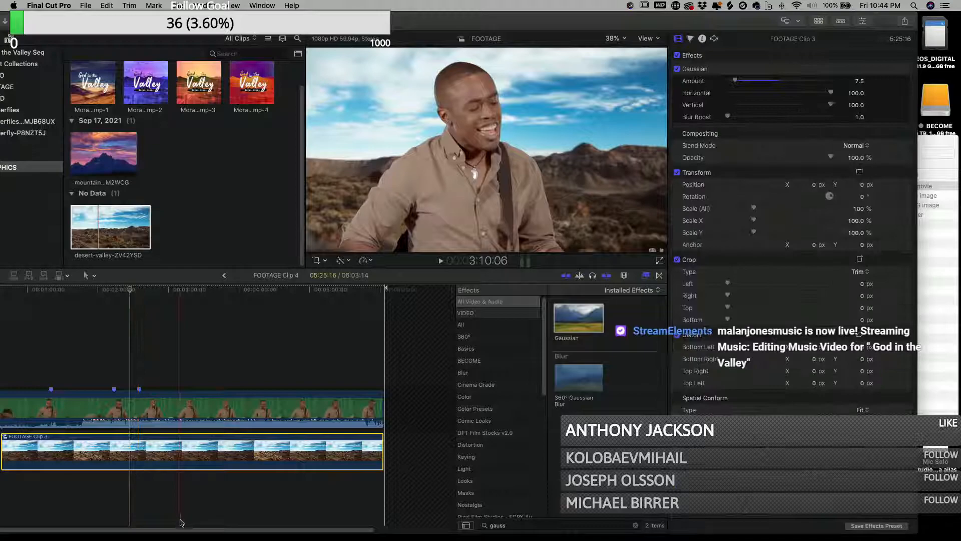
scroll(177, 532, left, 3)
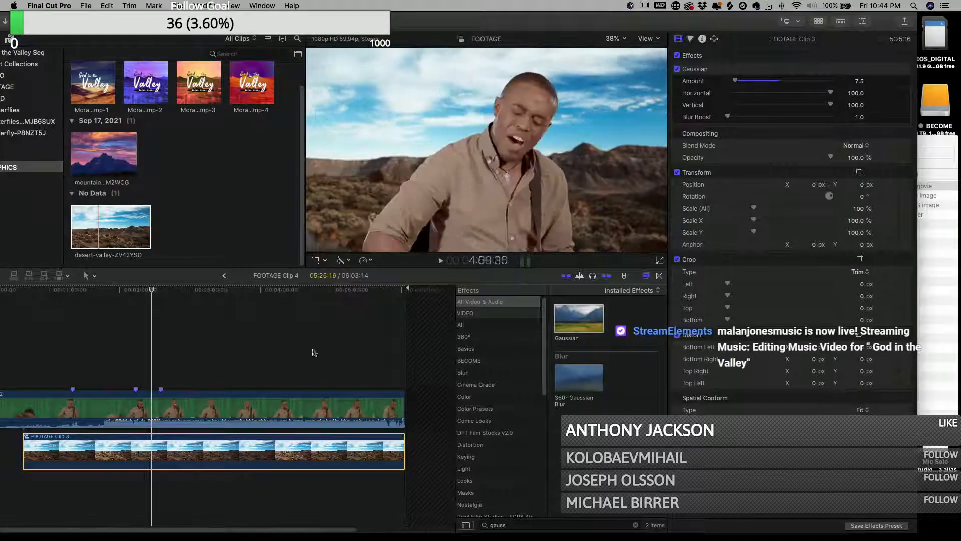
click(155, 359)
click(196, 451)
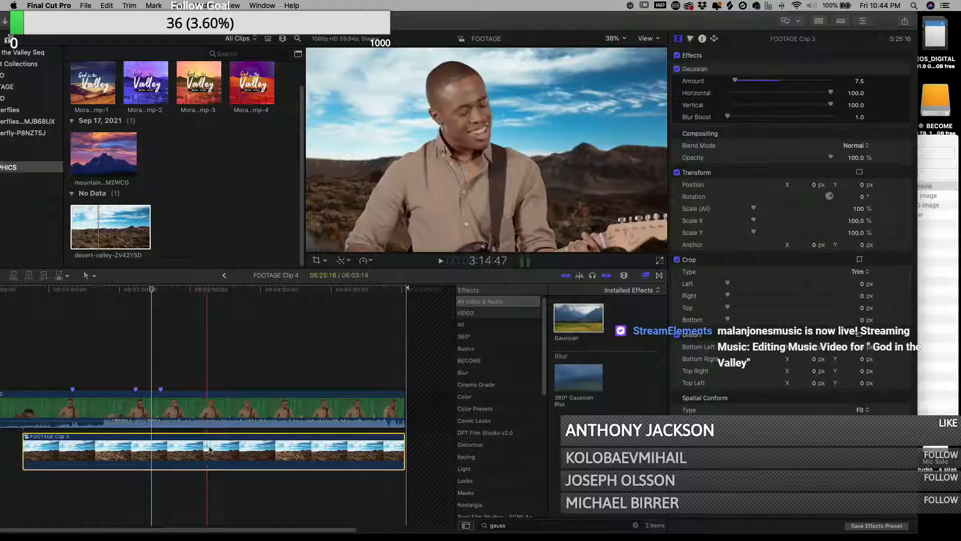
click(234, 467)
click(230, 445)
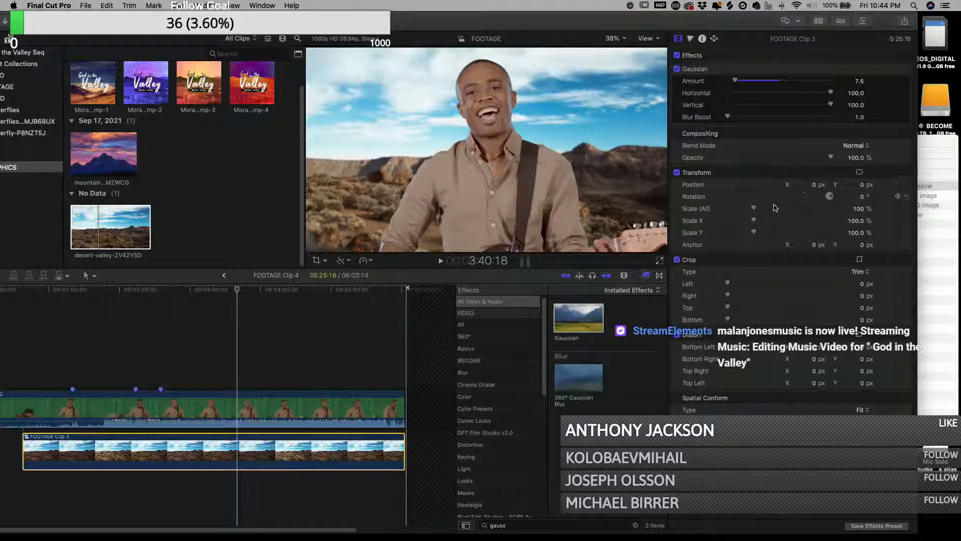
- Enlarge the MVI_9182 desert background to about 134% scale with a 41 px Y position and preview it full screen
drag(758, 211, 764, 211)
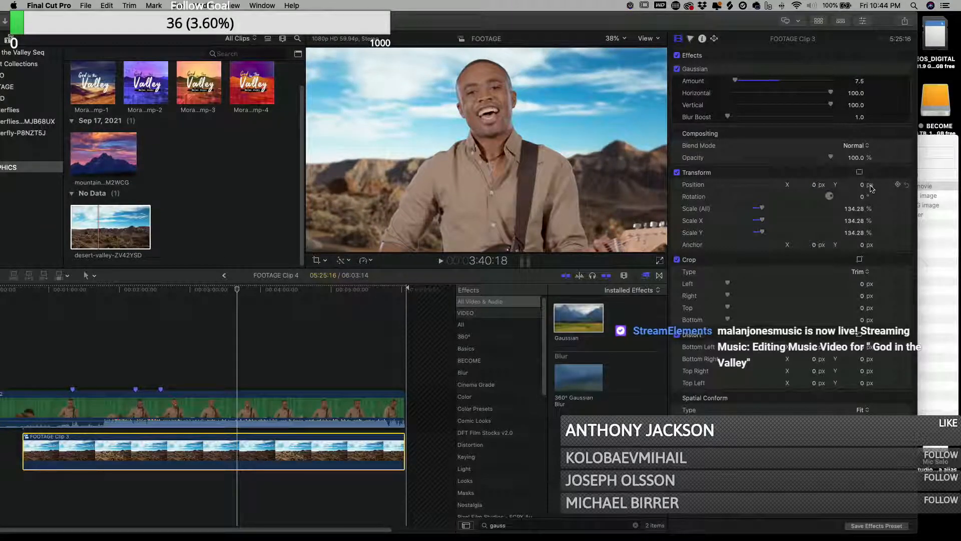
click(867, 188)
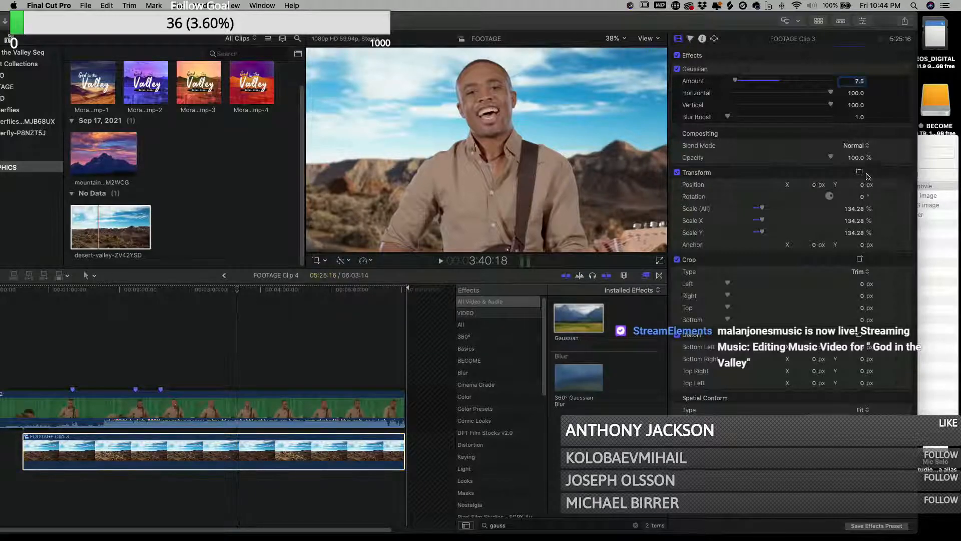
drag(863, 187, 863, 165)
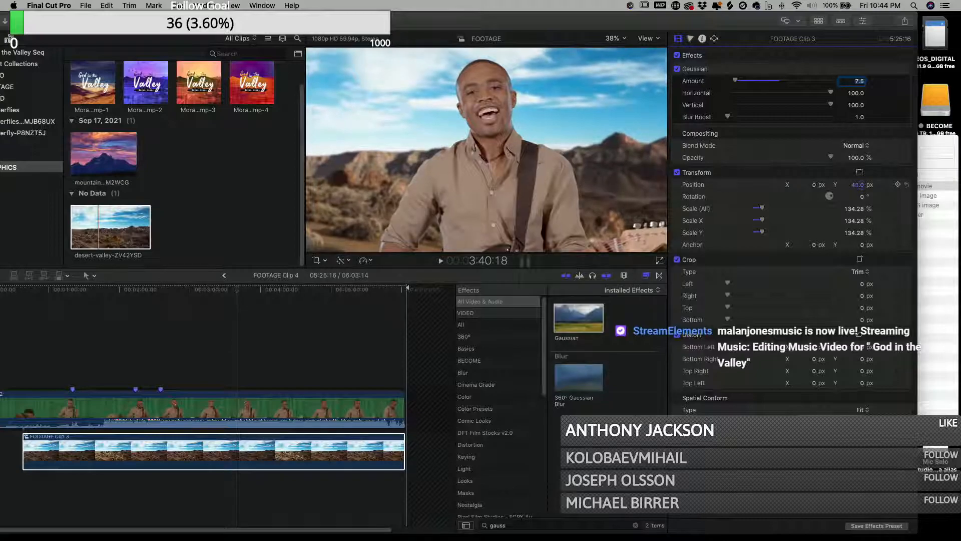
click(660, 263)
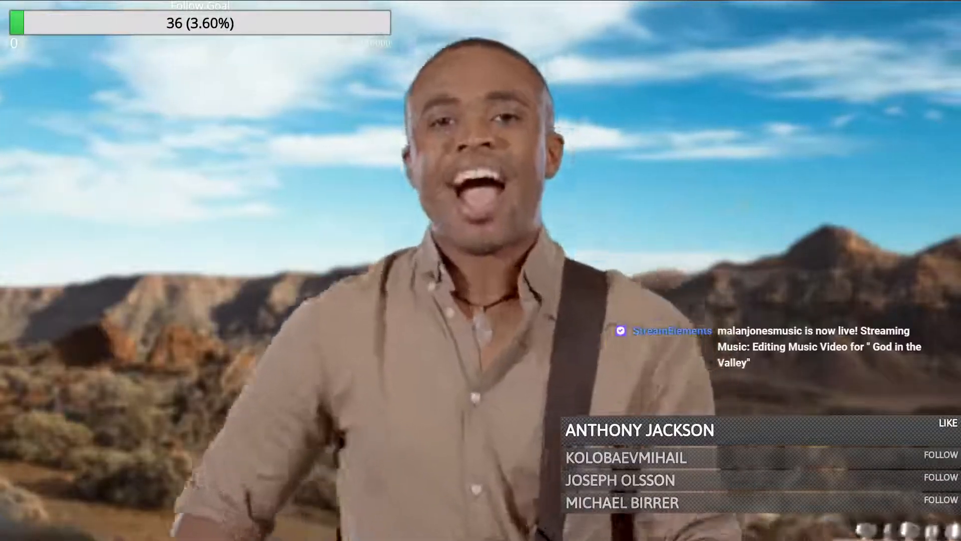
key(Escape)
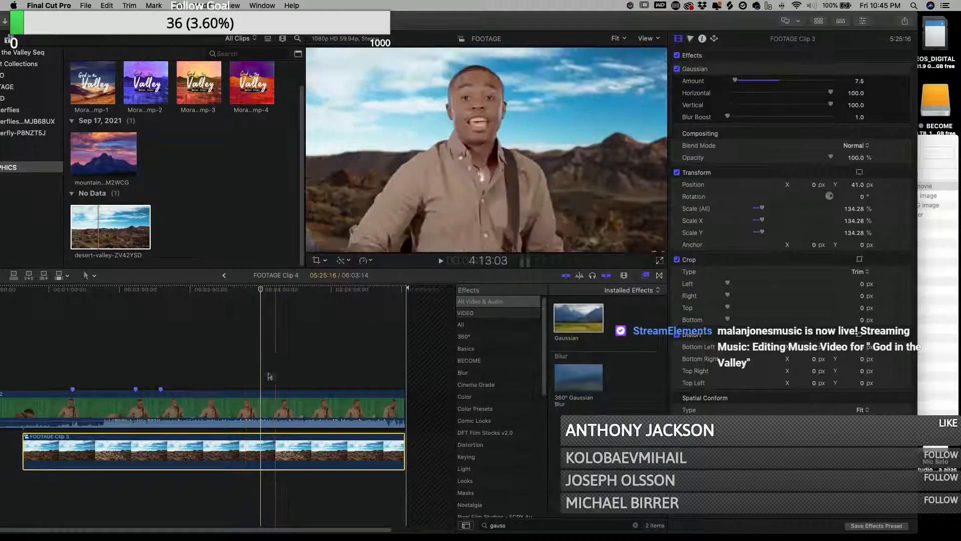
- Open the MVI_0005 compound clip and scale its desert background to 144%
click(224, 276)
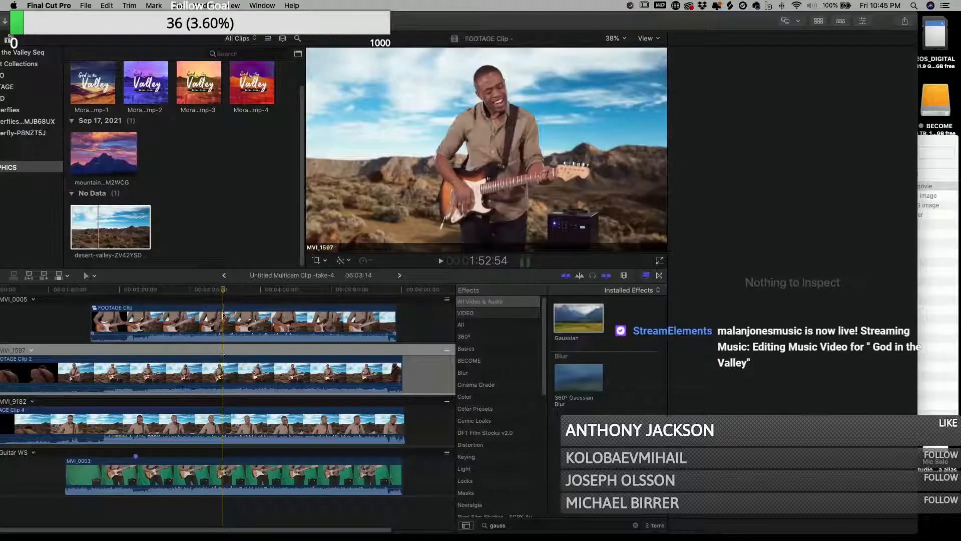
click(223, 323)
double_click(223, 322)
click(107, 450)
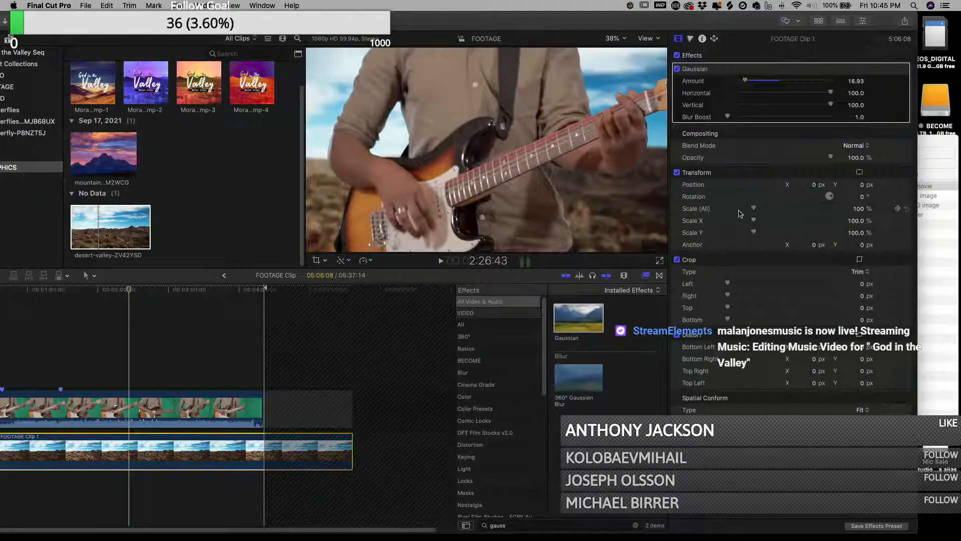
drag(755, 210, 765, 209)
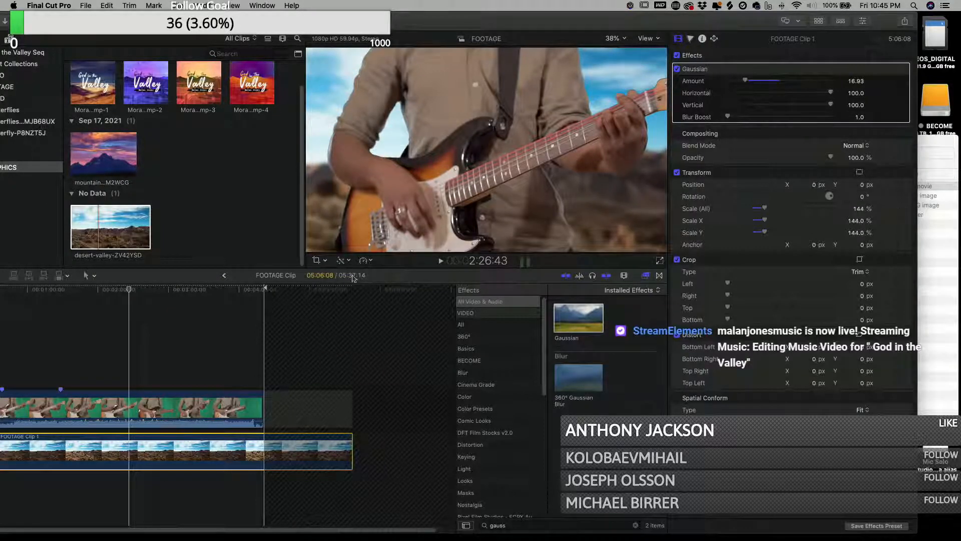
click(226, 276)
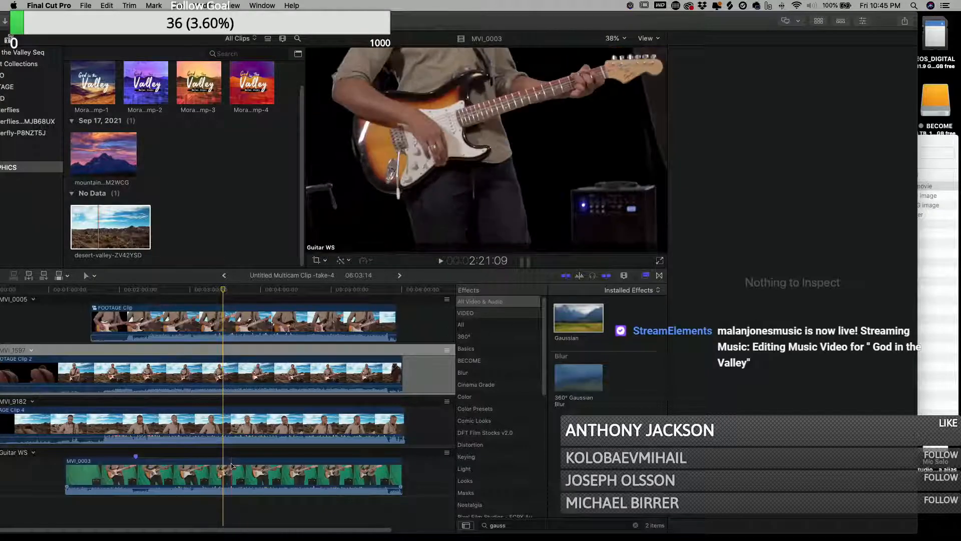
- Open the MVI_9182 compound clip to check its background's blur and transform settings
click(237, 428)
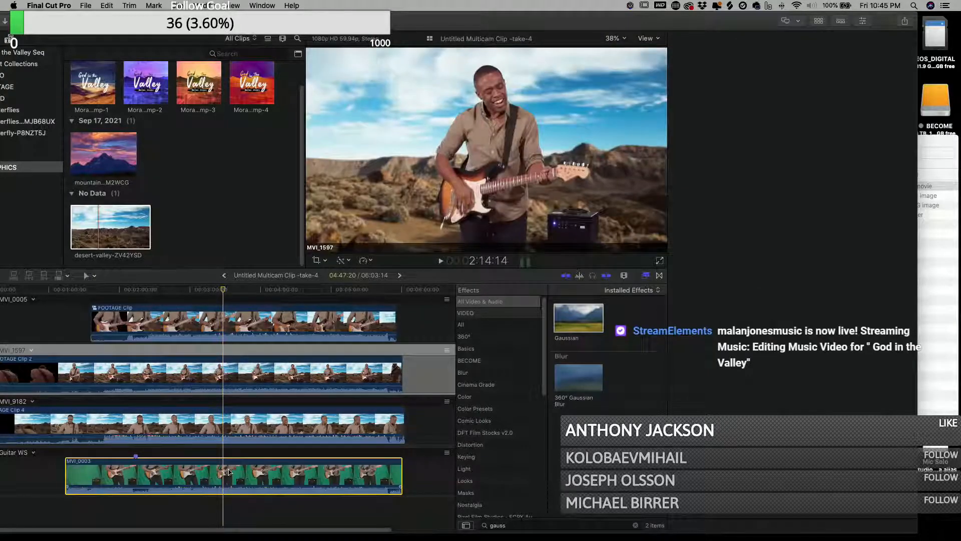
key(super+4)
double_click(237, 428)
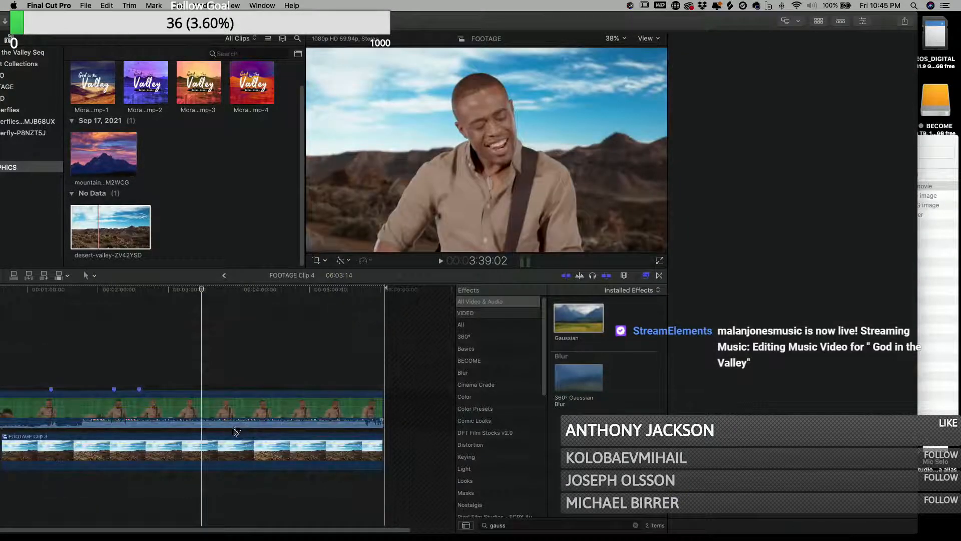
click(228, 454)
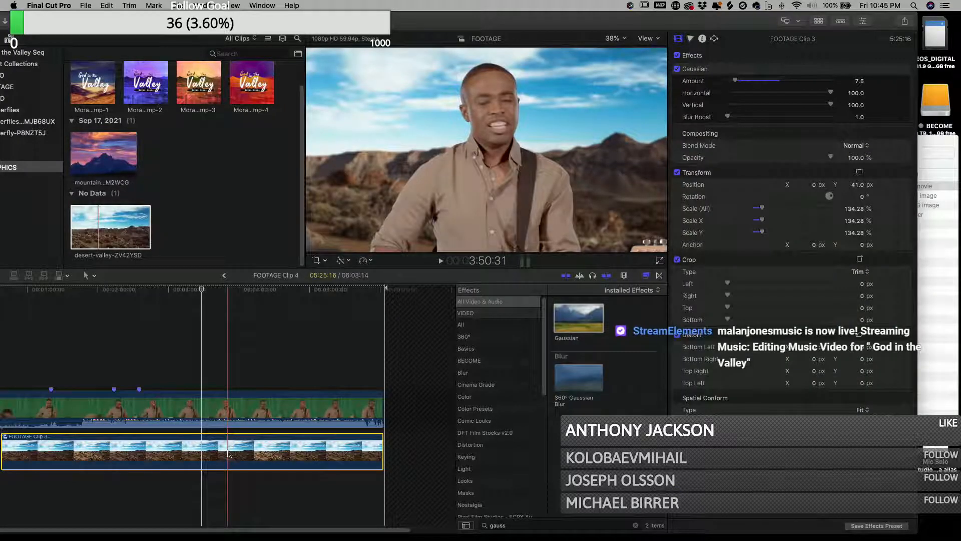
click(224, 276)
- Return to the multicam clip and turn the Guitar WS angle's MVI_0003 clip into a new compound clip
click(235, 477)
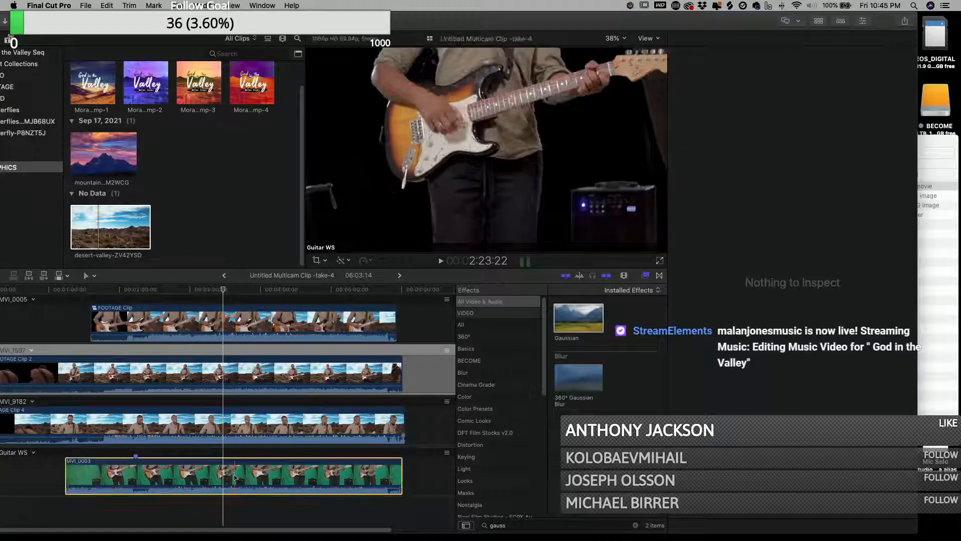
right_click(235, 477)
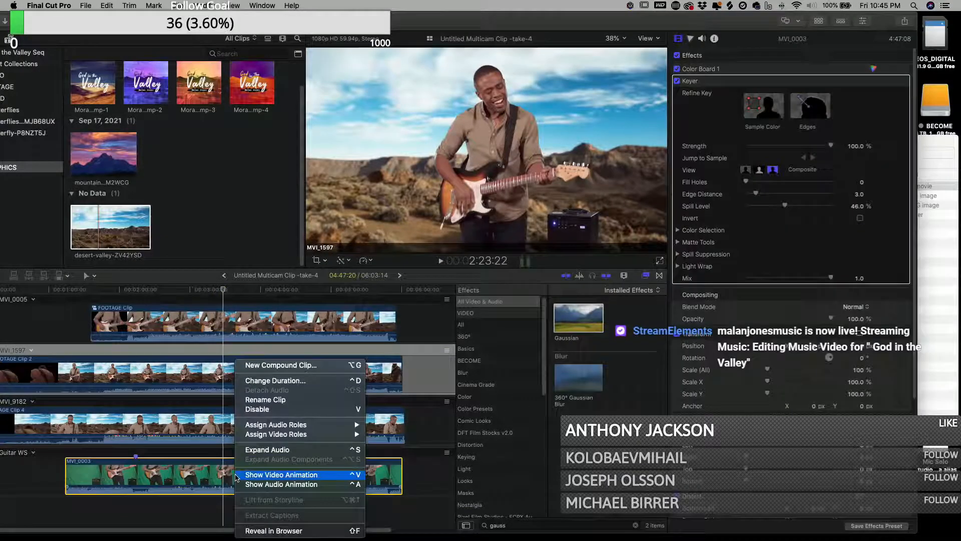
click(280, 365)
click(566, 75)
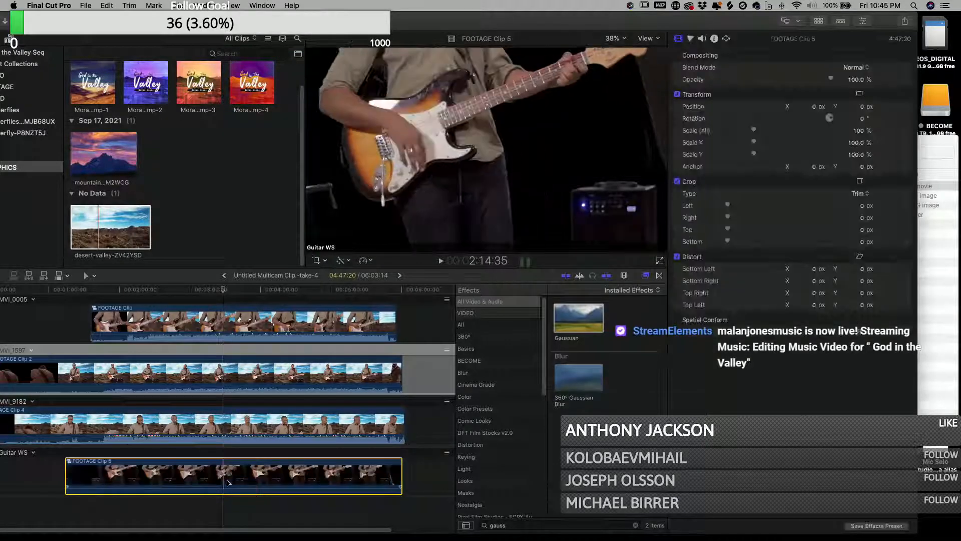
- Open the Guitar WS compound clip, paste the desert background and move it earlier beneath the keyed footage
double_click(227, 476)
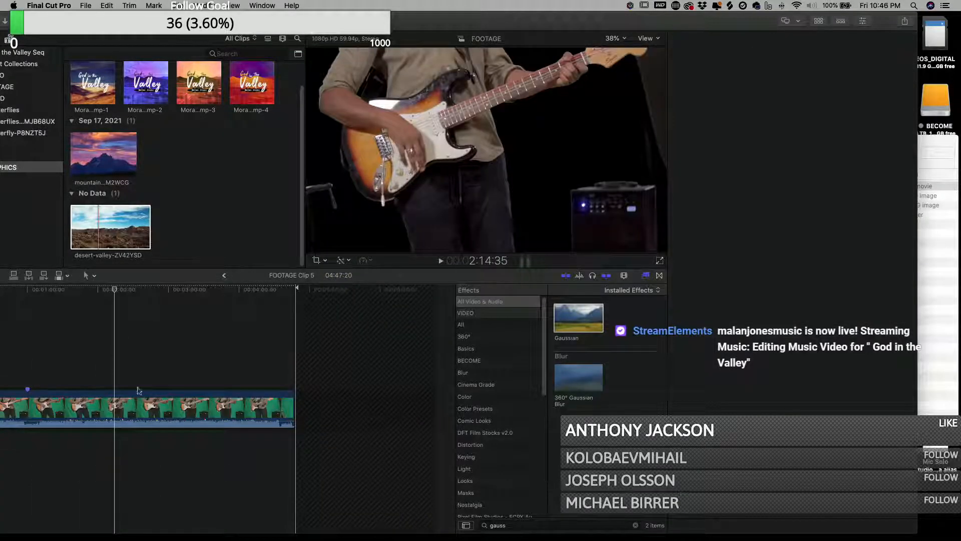
key(super+v)
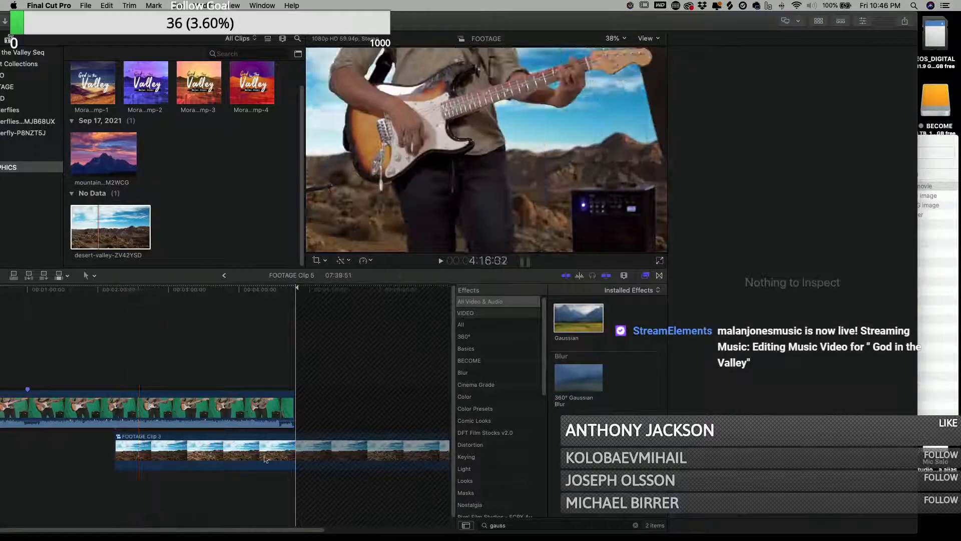
drag(262, 457, 110, 460)
- Scale the Guitar WS desert background up to about 157%
click(88, 363)
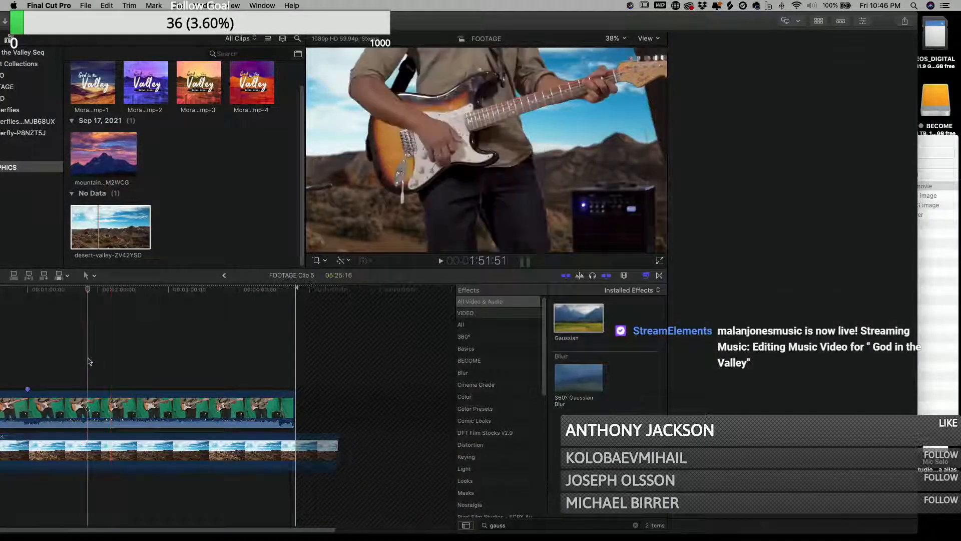
click(159, 416)
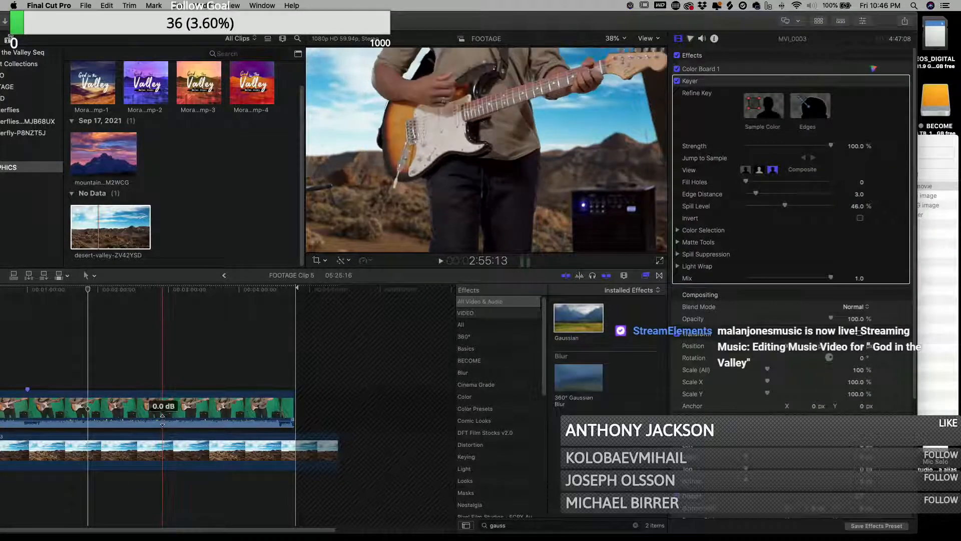
click(164, 451)
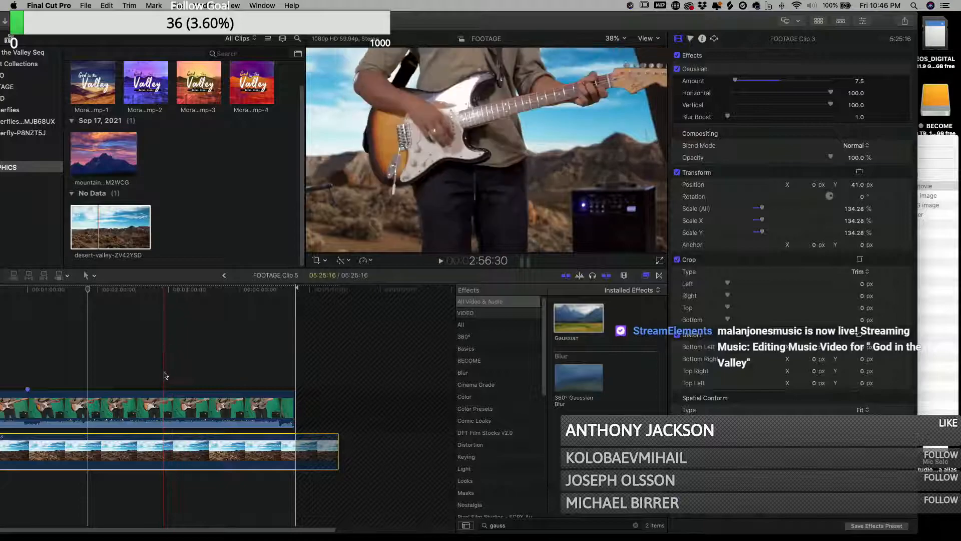
click(165, 376)
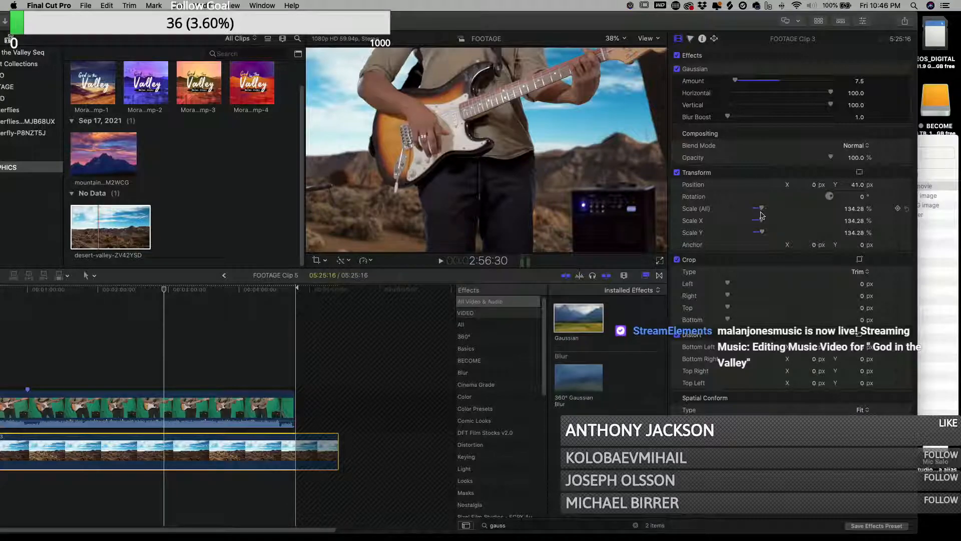
drag(762, 209, 768, 209)
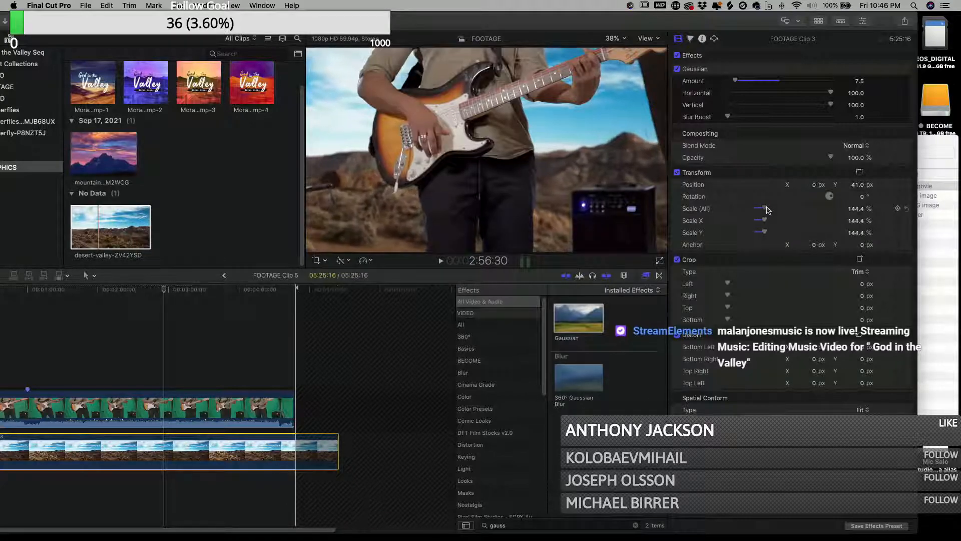
drag(769, 208, 769, 208)
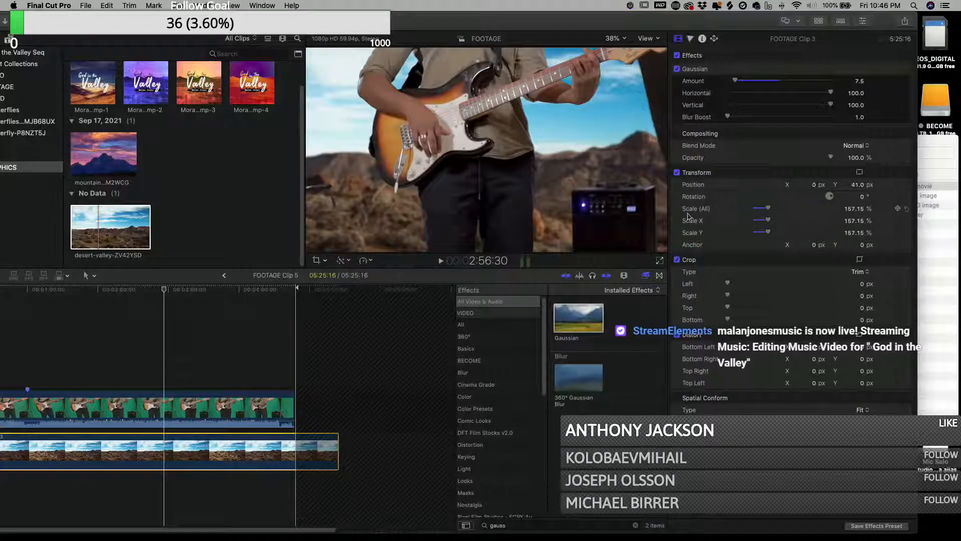
- Return to the multicam clip and apply the Cinema Grade effect to the MVI_0005 angle's compound clip
click(224, 276)
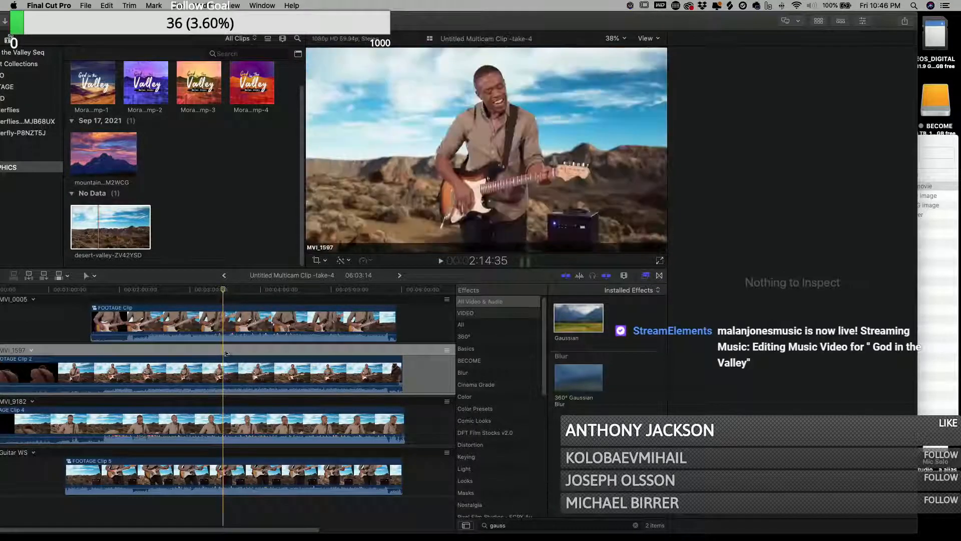
click(229, 320)
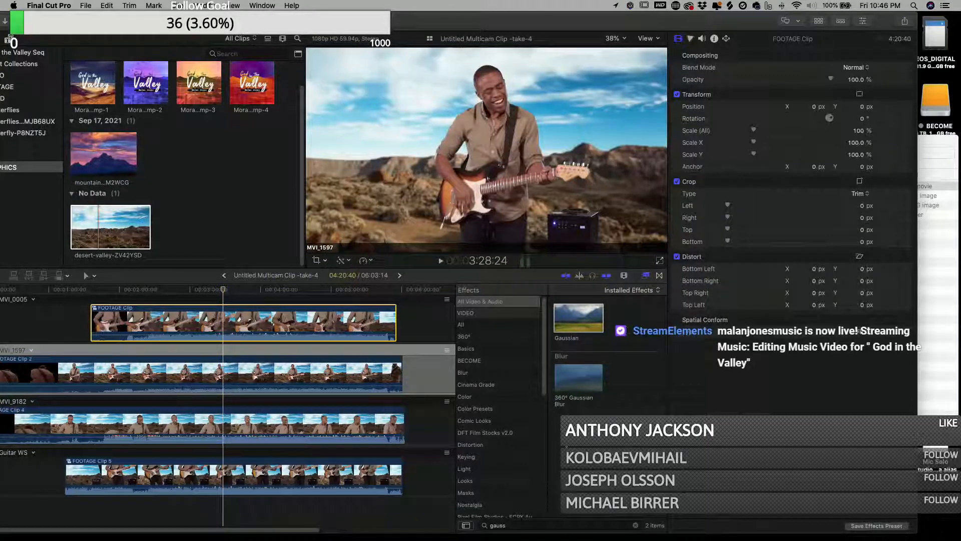
click(537, 523)
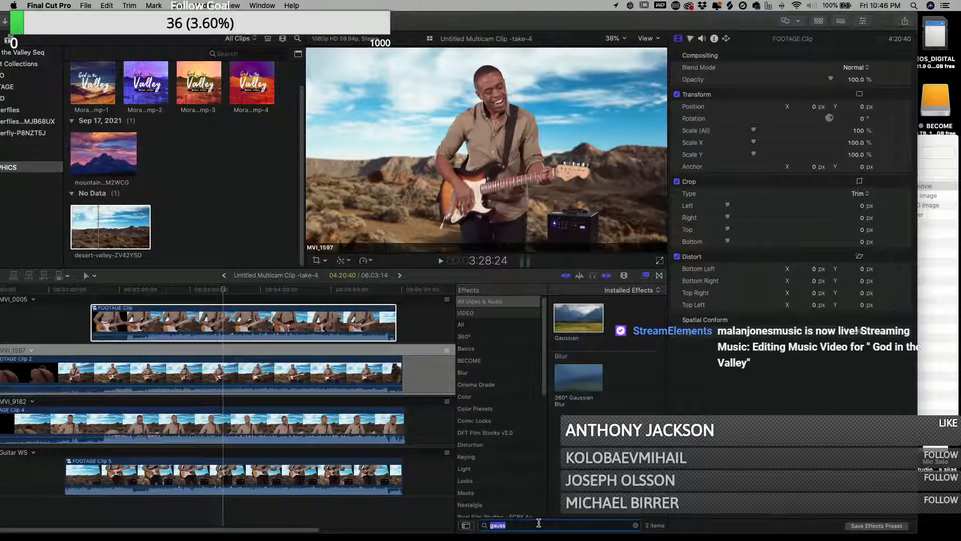
text(cin)
drag(583, 330, 273, 326)
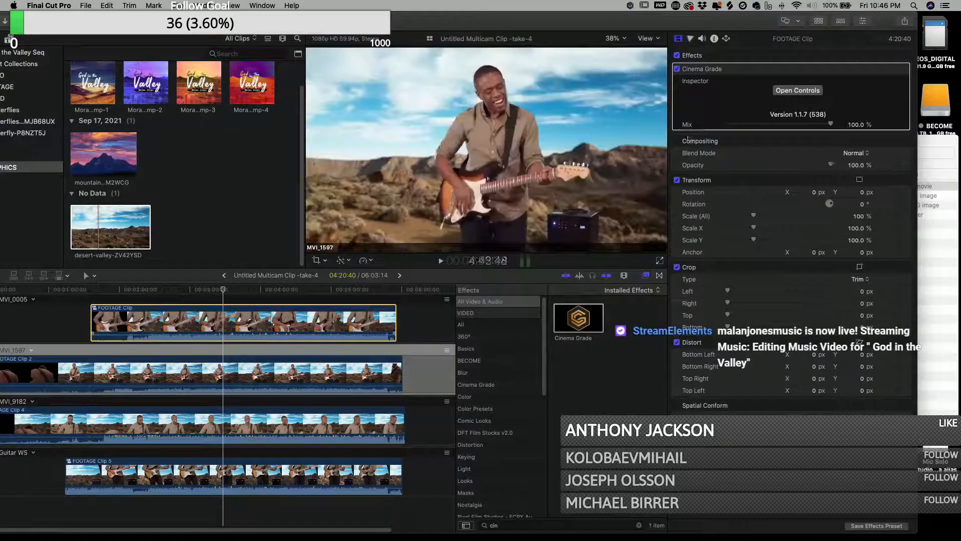
- Open the Cinema Grade controls and add highlights/midtones/shadows selection points on the MVI_0005 shot, switching the waveform mode
click(814, 91)
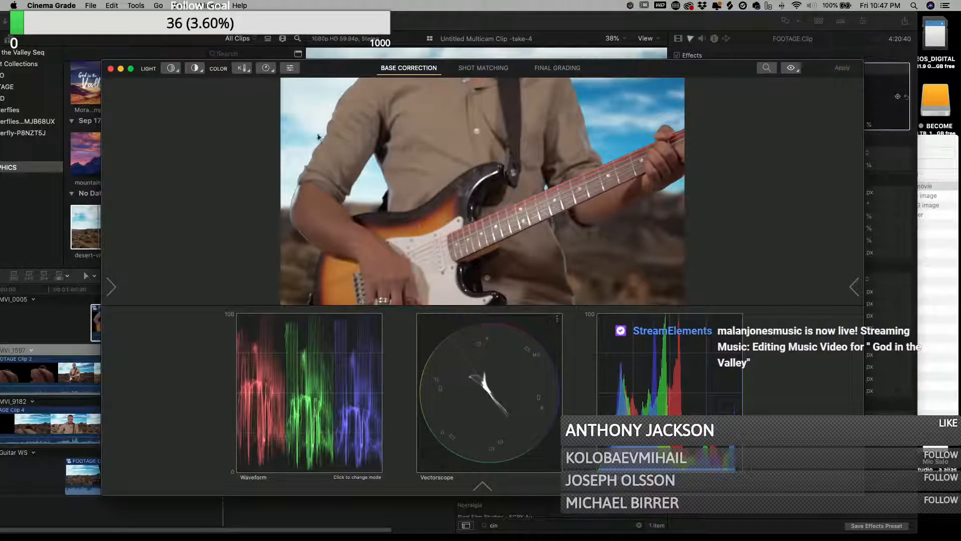
click(171, 68)
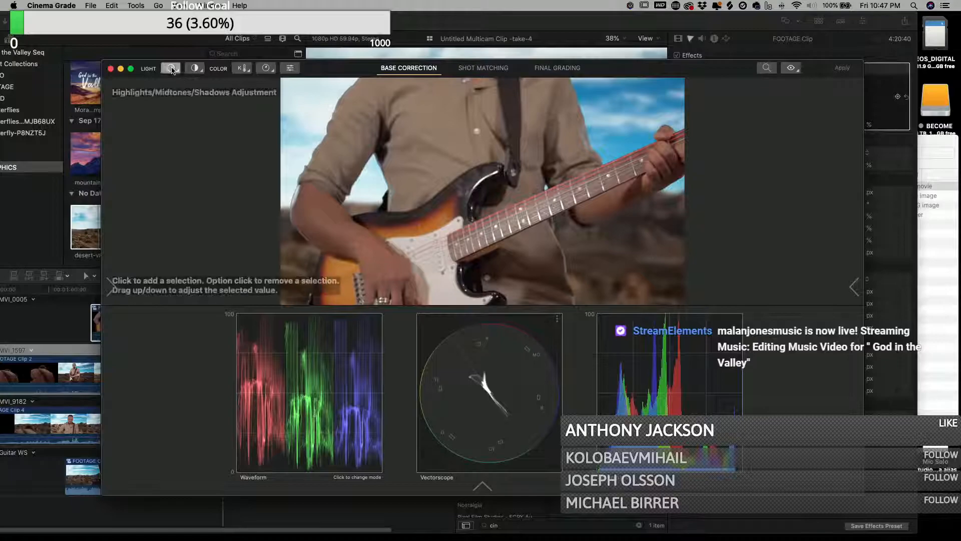
click(477, 281)
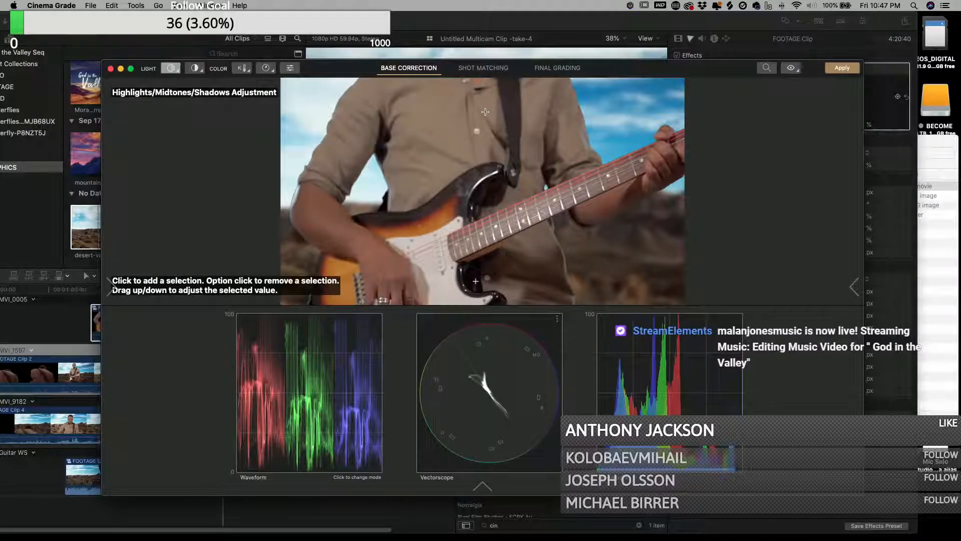
click(451, 127)
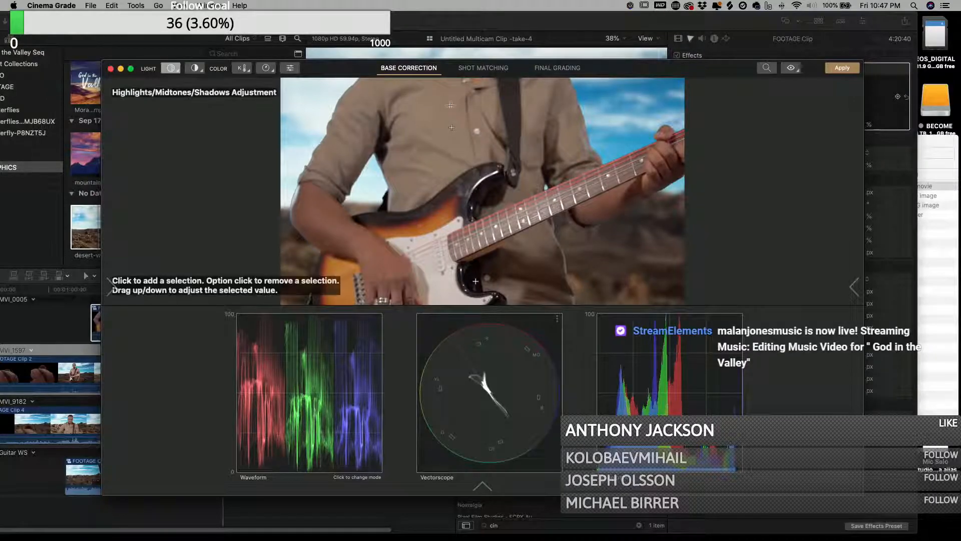
click(292, 403)
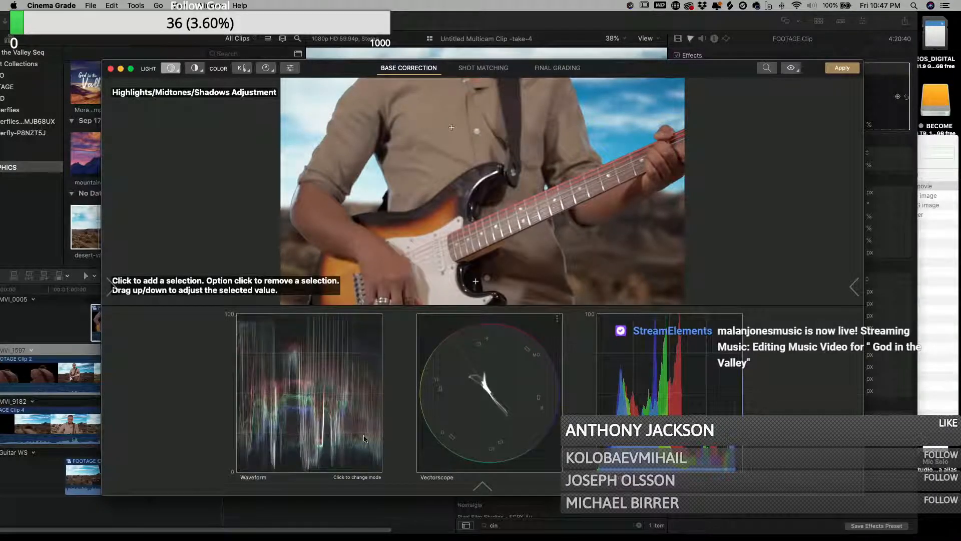
- In Final Grading, apply the Fuji3513 Rec709 film-look LUT to the MVI_0005 shot, apply the grade and close Cinema Grade
click(559, 70)
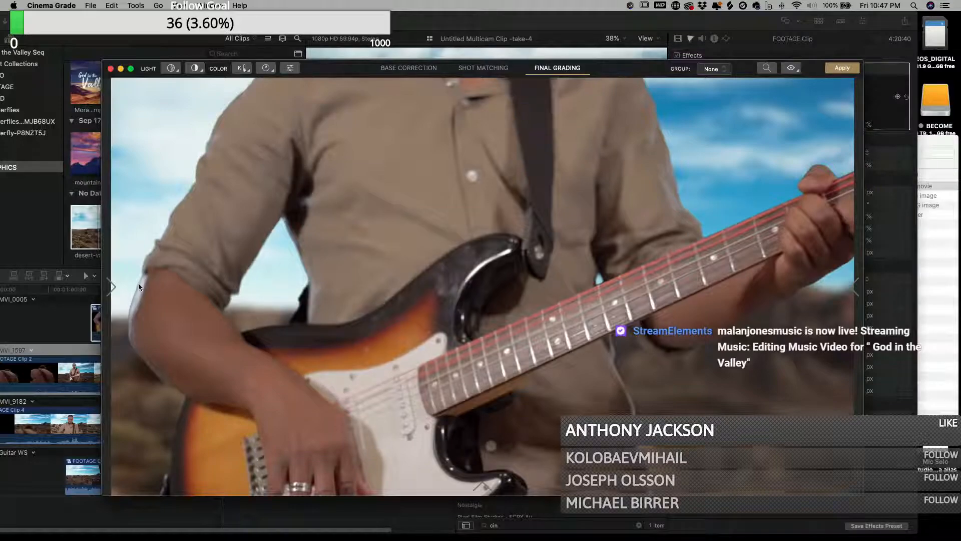
click(112, 287)
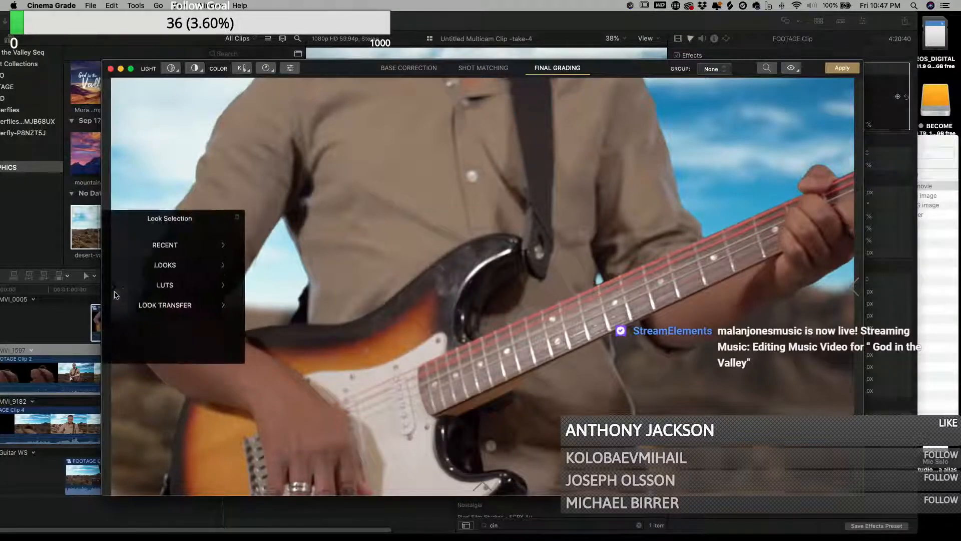
click(193, 289)
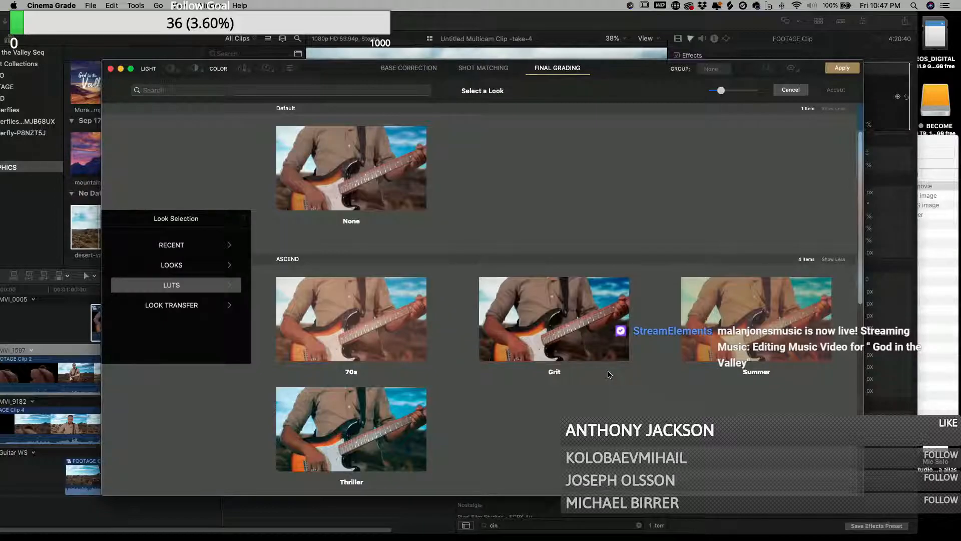
scroll(609, 375, down, 3)
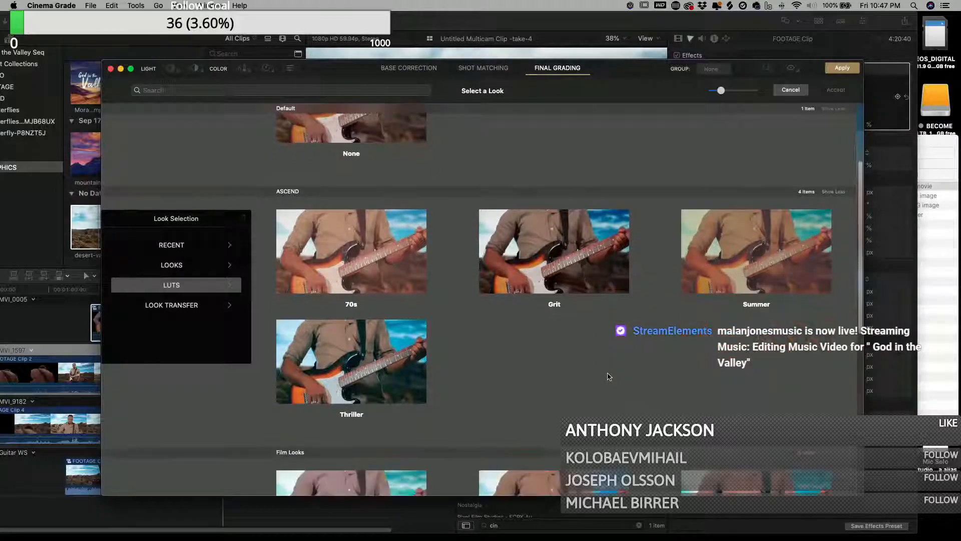
scroll(609, 377, down, 12)
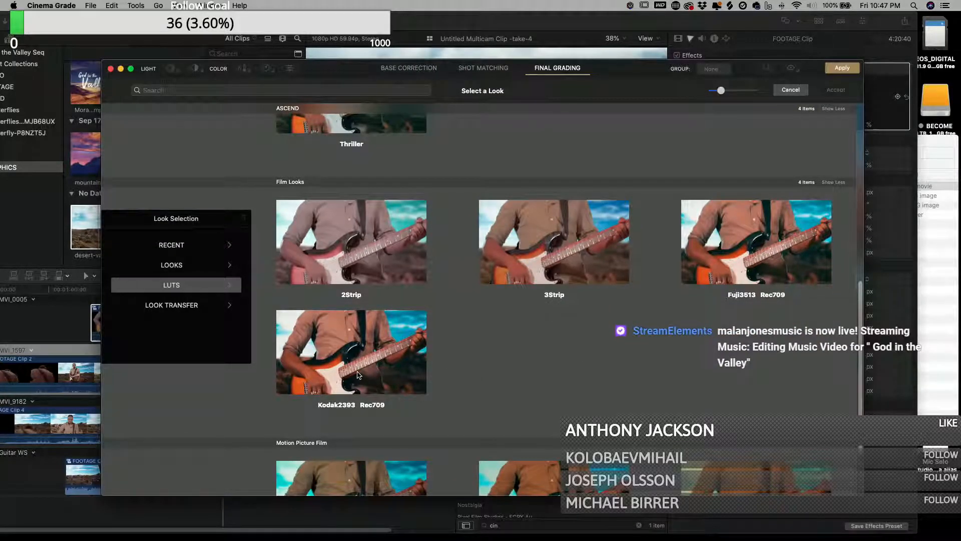
scroll(405, 376, down, 4)
scroll(406, 375, up, 9)
scroll(406, 377, up, 5)
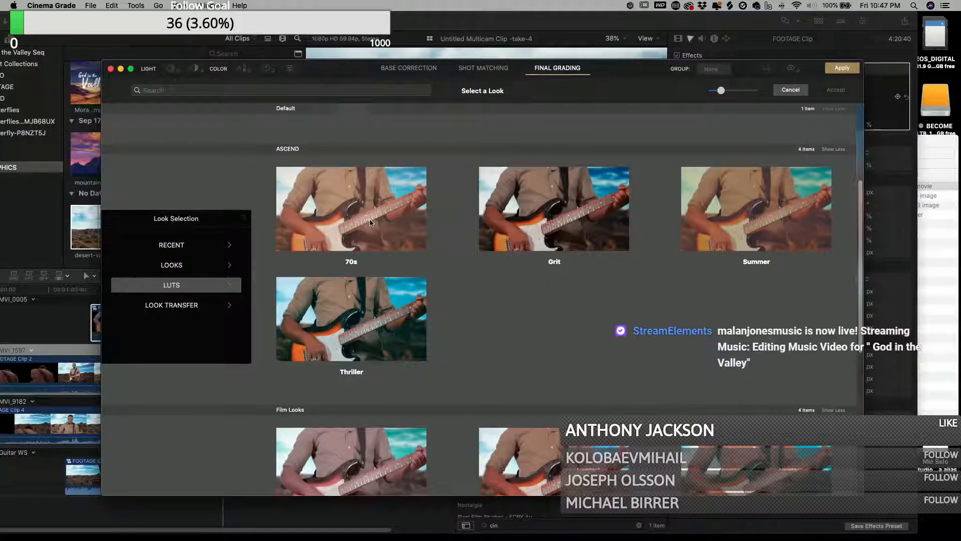
scroll(383, 264, down, 12)
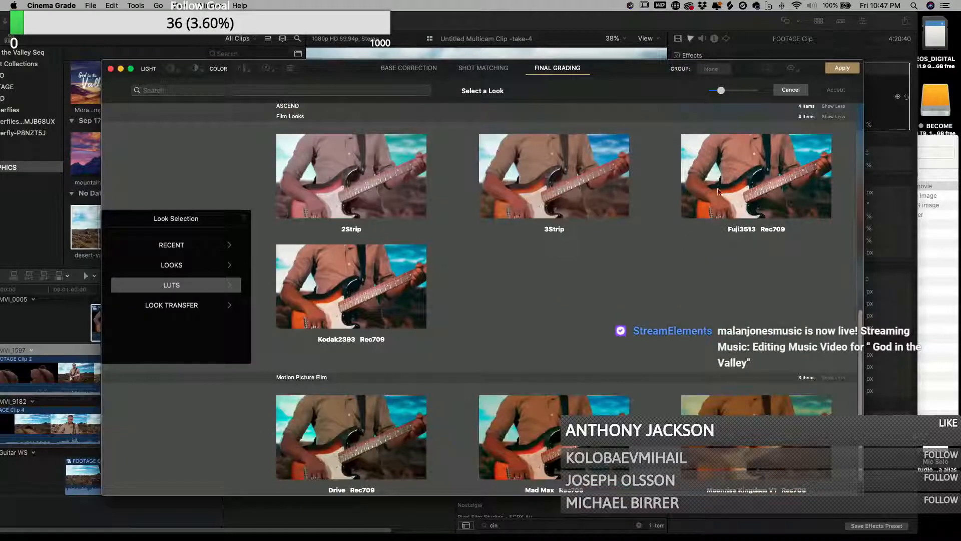
click(730, 183)
click(837, 91)
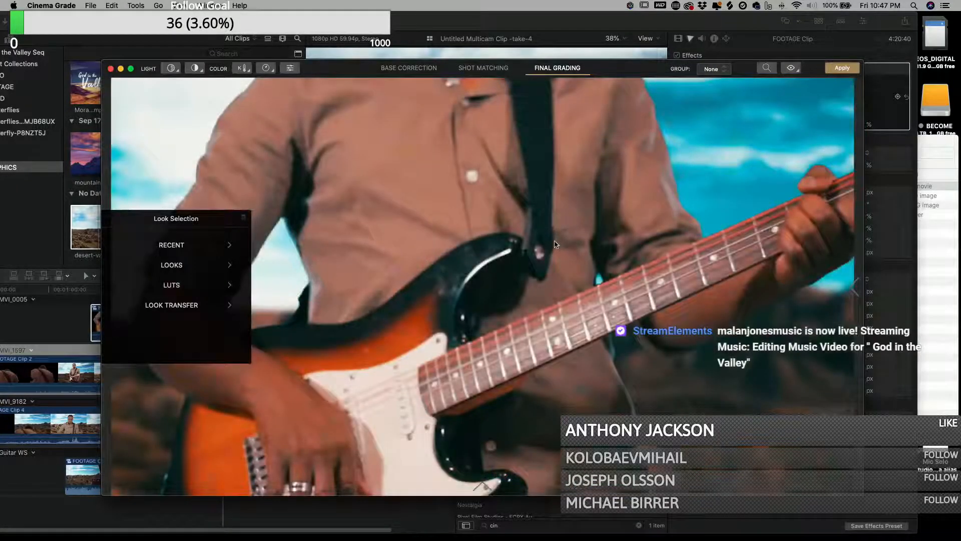
click(841, 68)
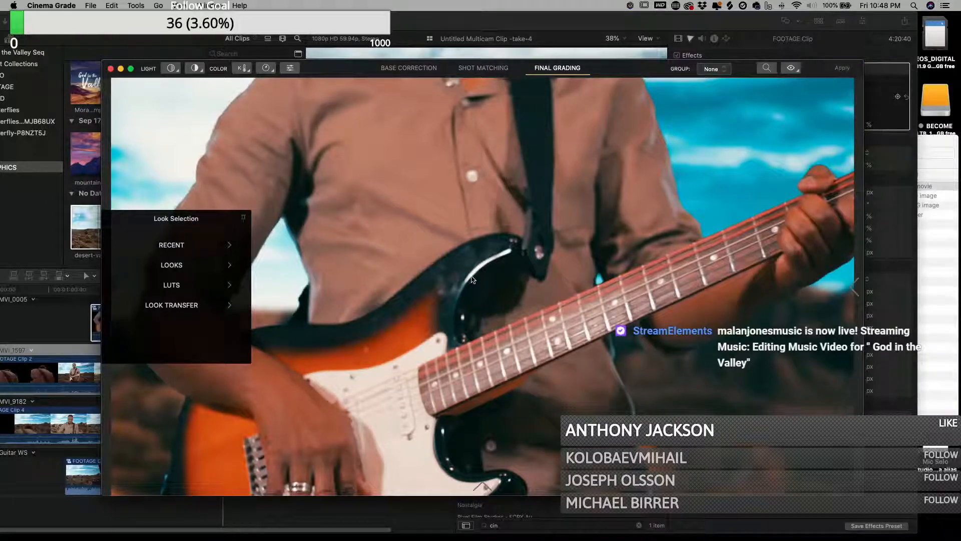
click(111, 69)
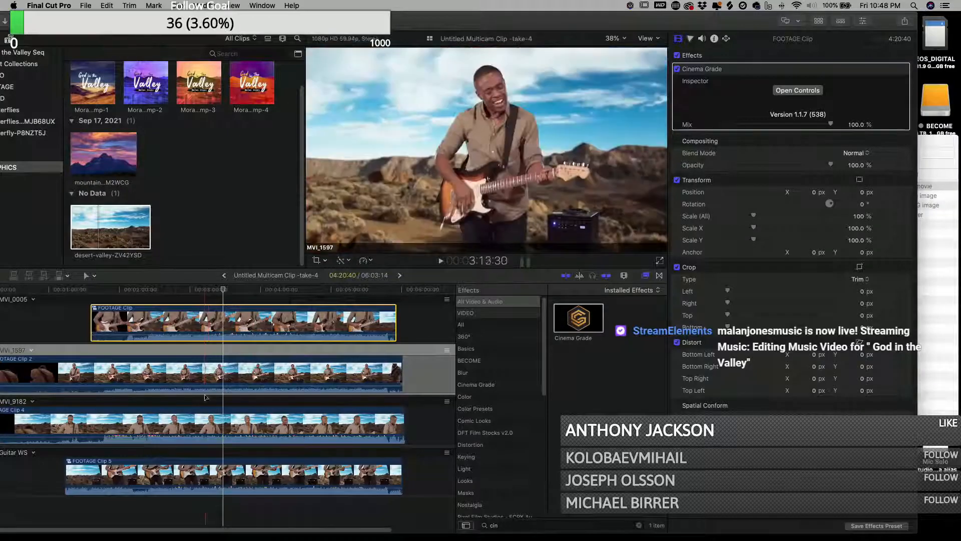
- Apply Cinema Grade to the MVI_1597 angle's compound clip and open its controls
click(206, 383)
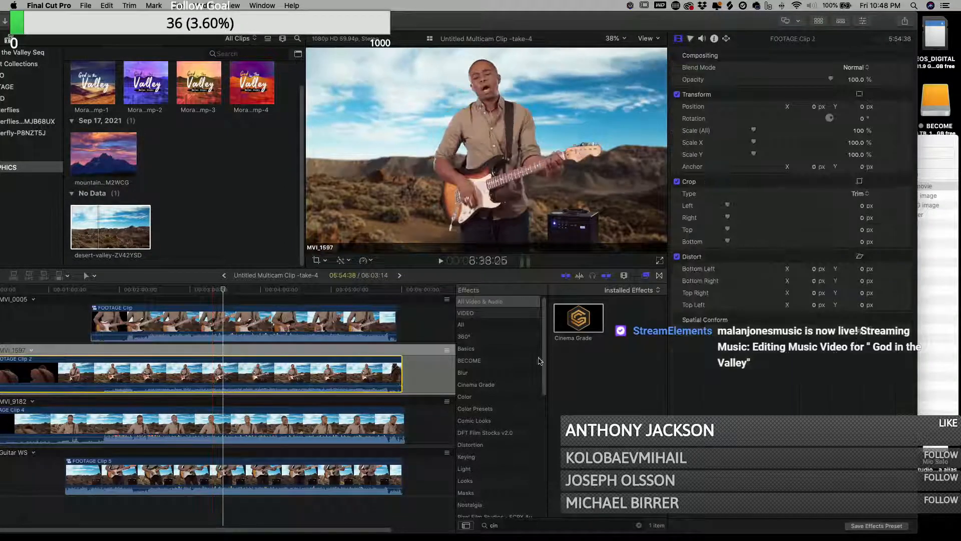
drag(578, 318, 221, 378)
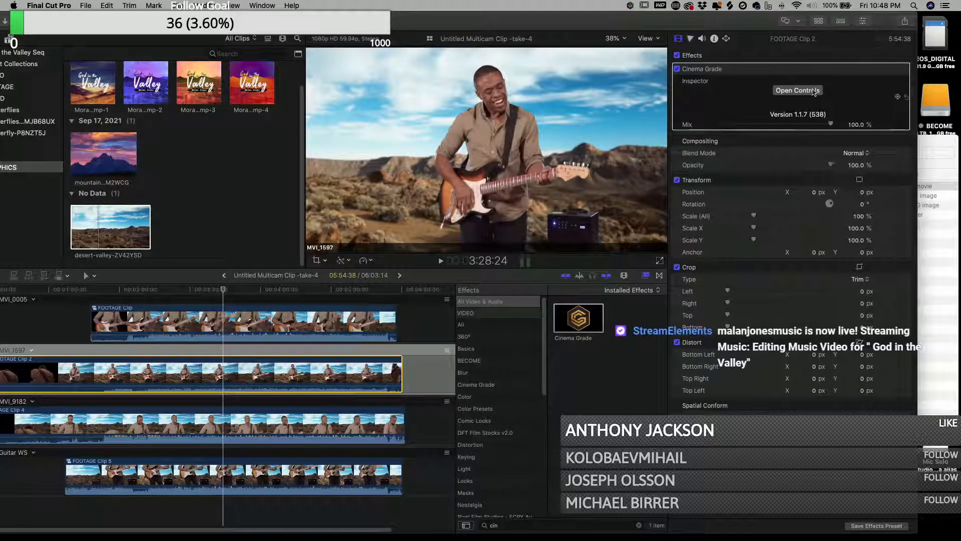
click(811, 92)
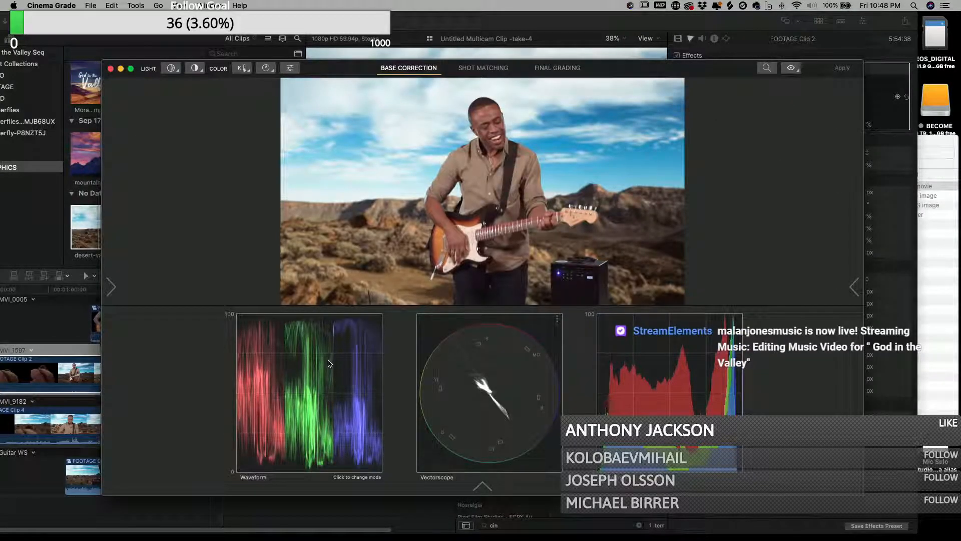
- Add highlights/midtones/shadows selection points on the MVI_1597 shot and drag to adjust them
click(171, 68)
click(507, 286)
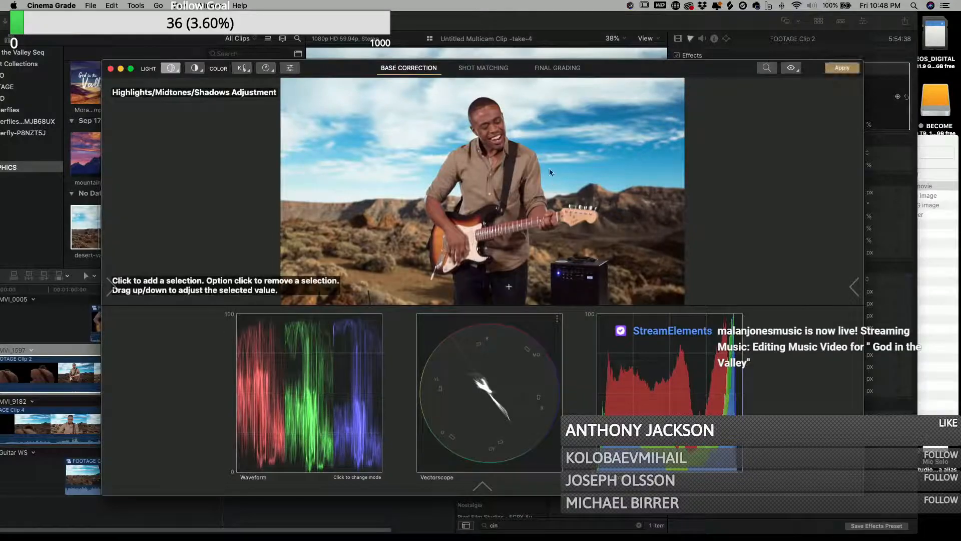
drag(525, 99, 492, 111)
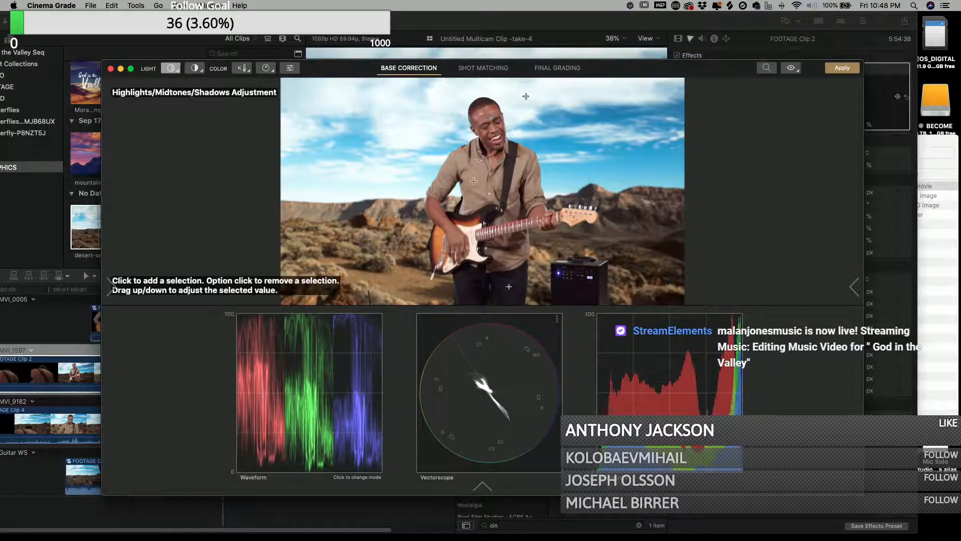
drag(474, 180, 474, 176)
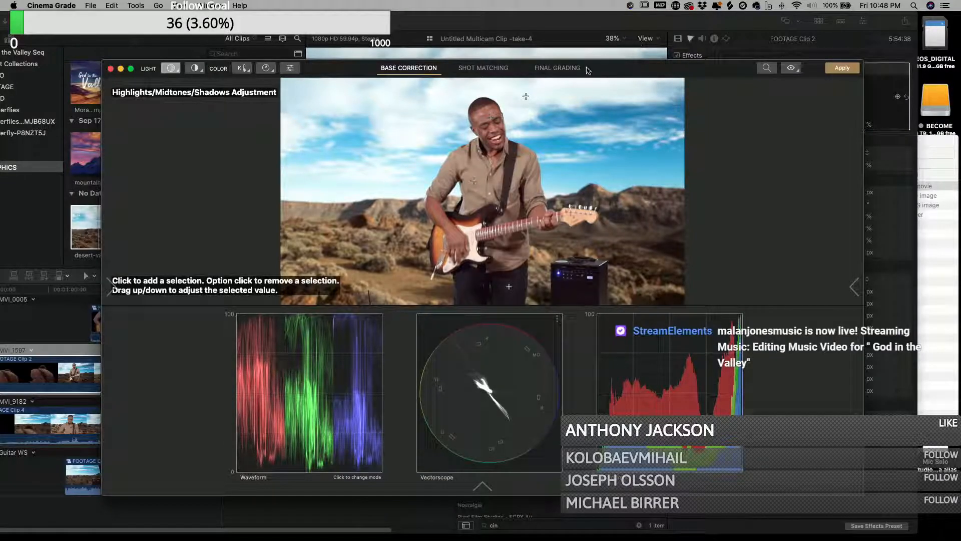
- In Final Grading, browse the LUTs and apply the Fuji3513 Rec709 film look to the MVI_1597 shot
click(561, 68)
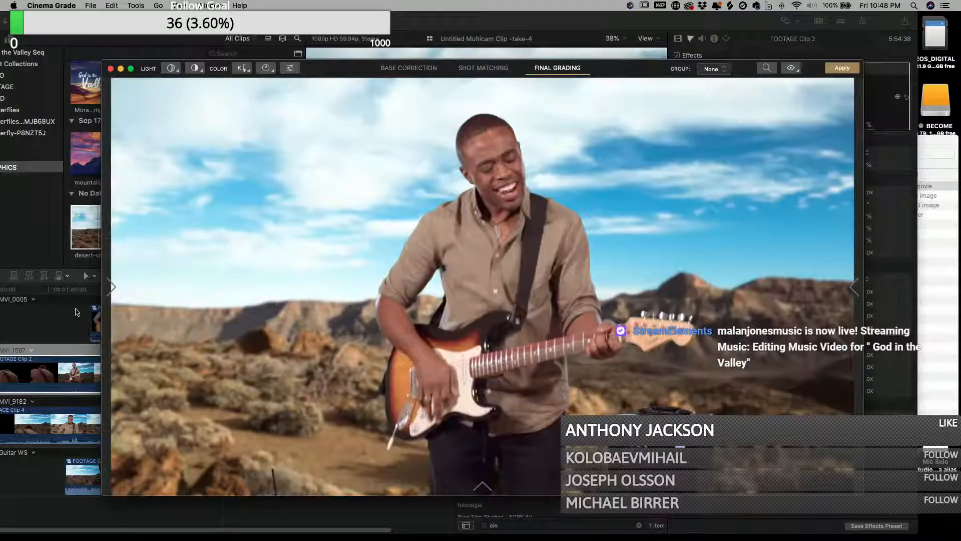
click(112, 287)
click(171, 285)
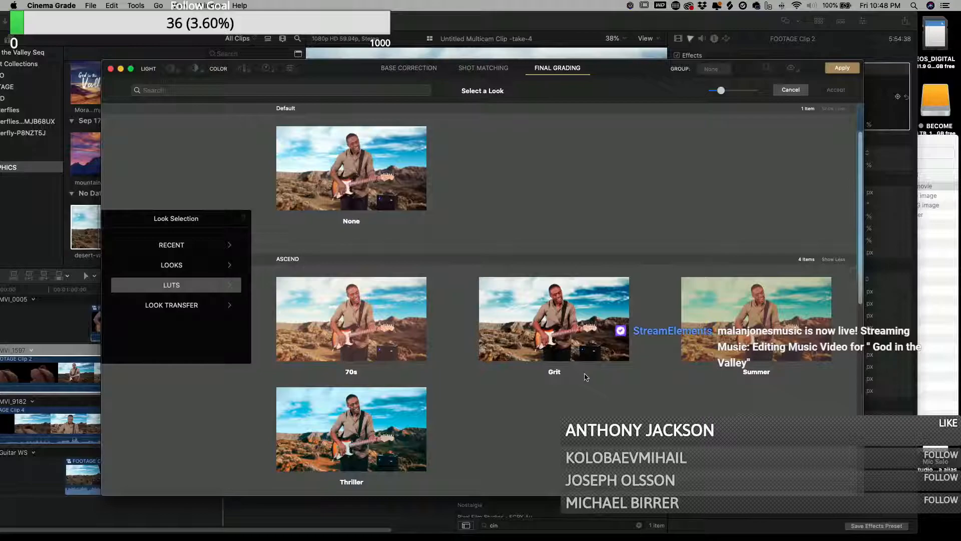
scroll(586, 377, down, 10)
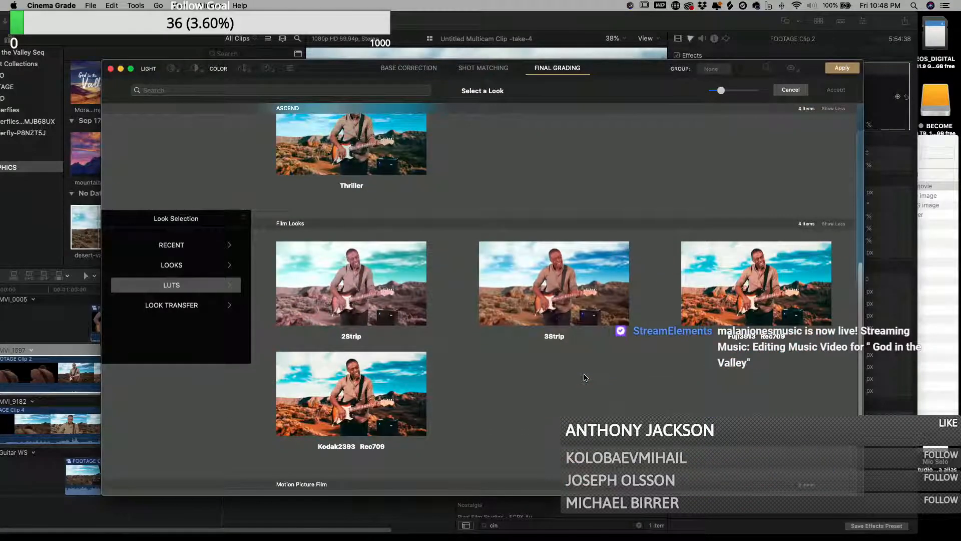
scroll(586, 377, down, 4)
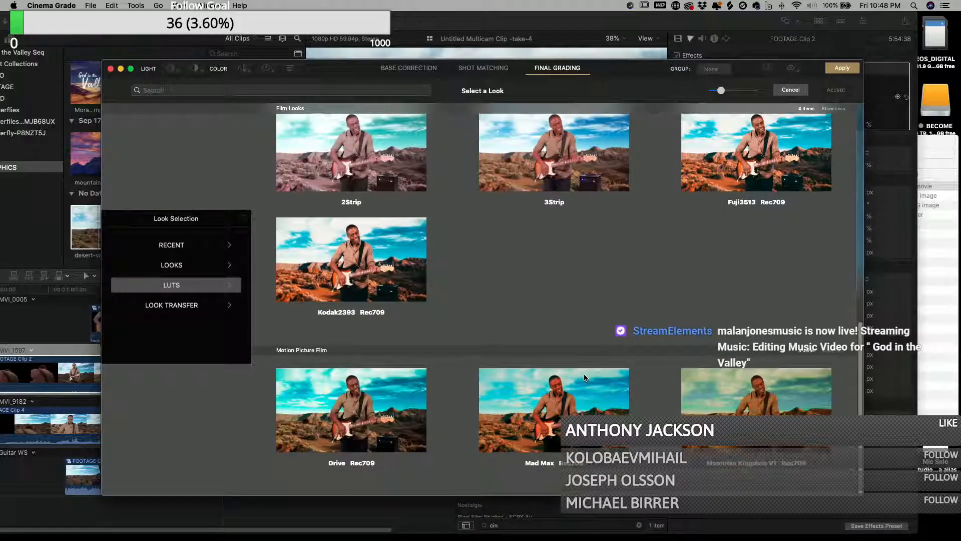
scroll(585, 377, up, 9)
scroll(586, 377, up, 5)
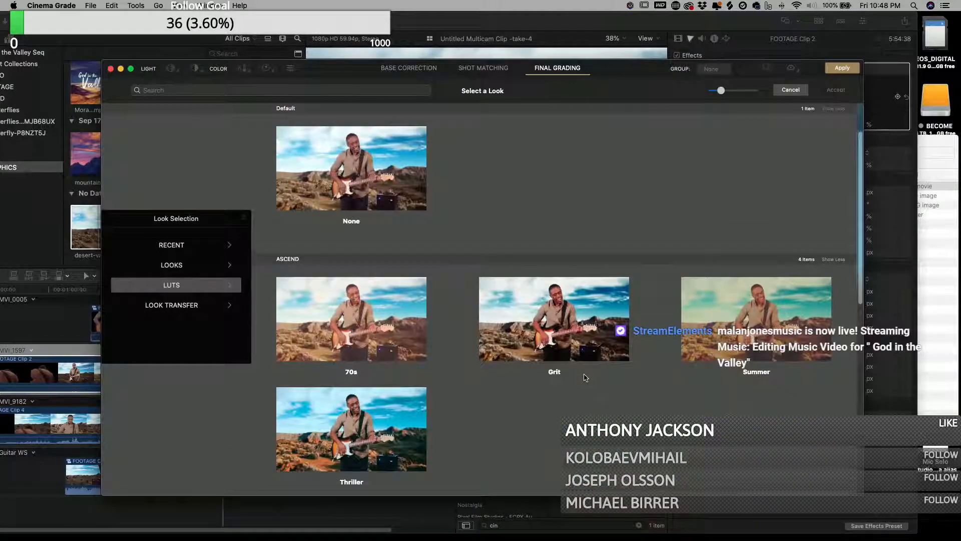
scroll(585, 377, down, 9)
scroll(586, 377, down, 1)
click(743, 298)
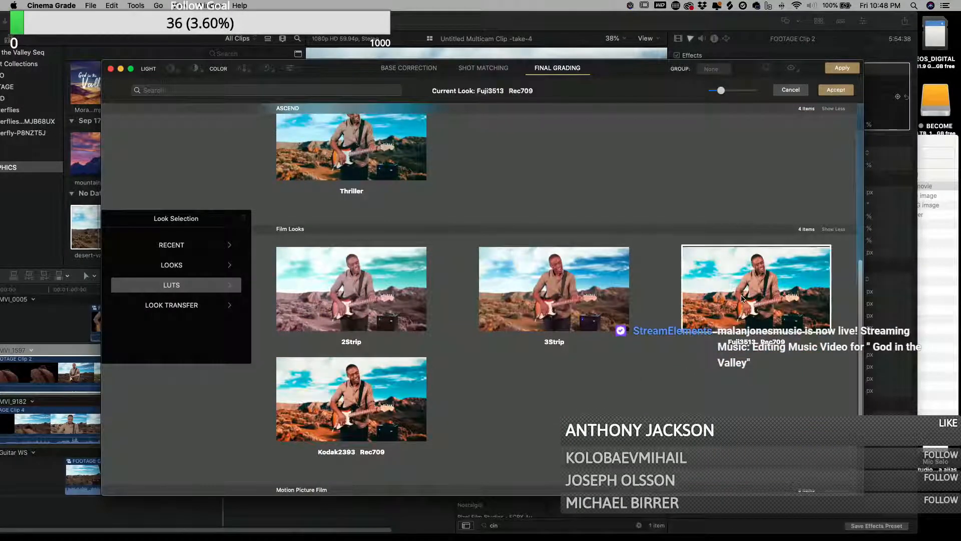
click(827, 93)
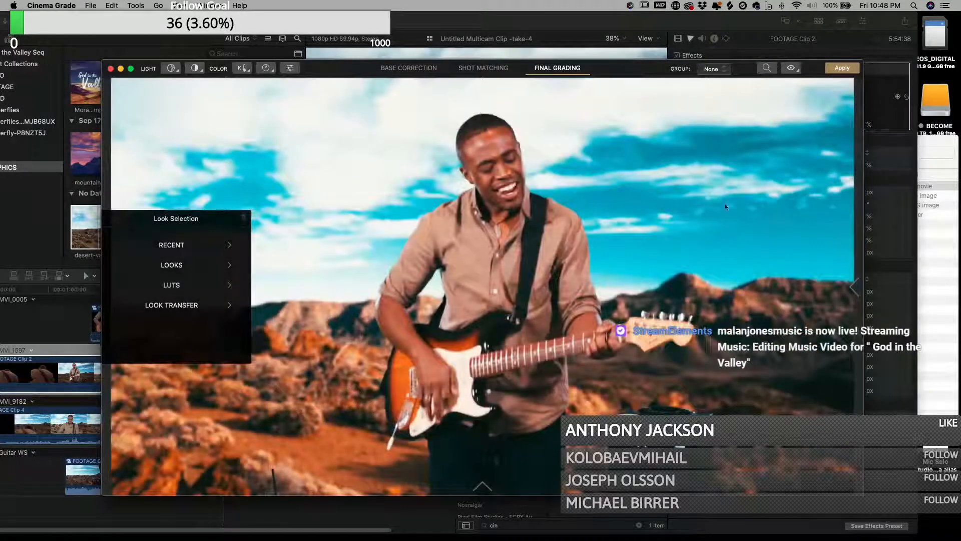
- Lower the LUT mix to about 15, apply the grade and close Cinema Grade
click(851, 288)
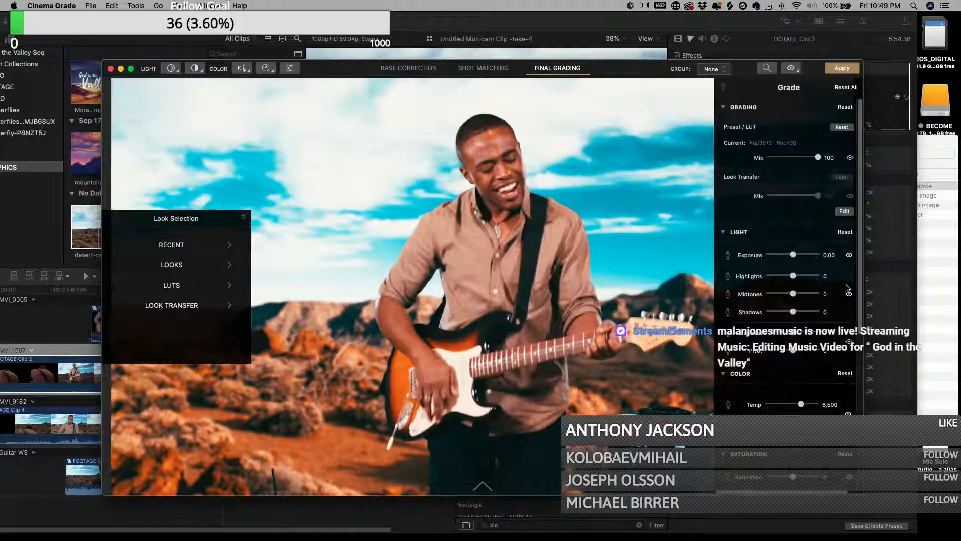
drag(815, 158, 783, 160)
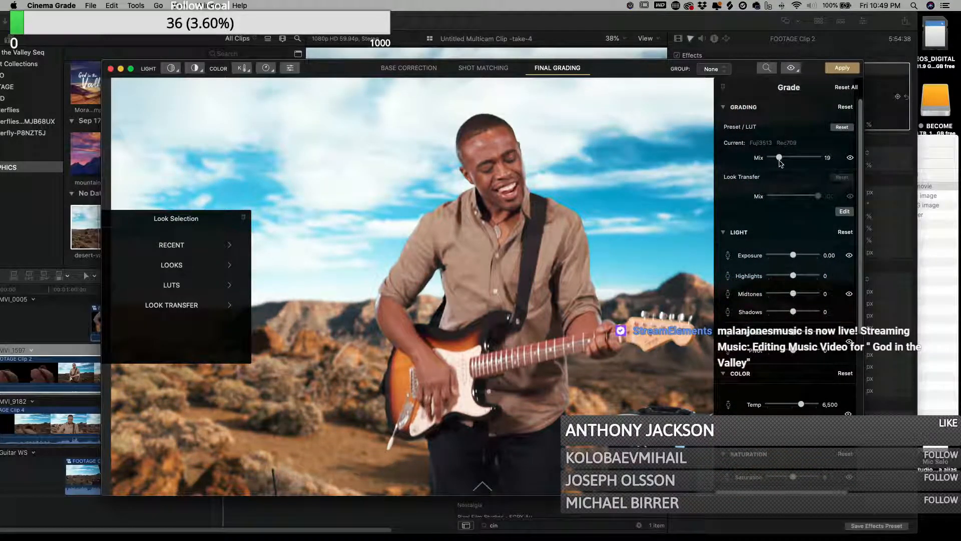
drag(781, 159, 780, 161)
click(852, 69)
click(111, 69)
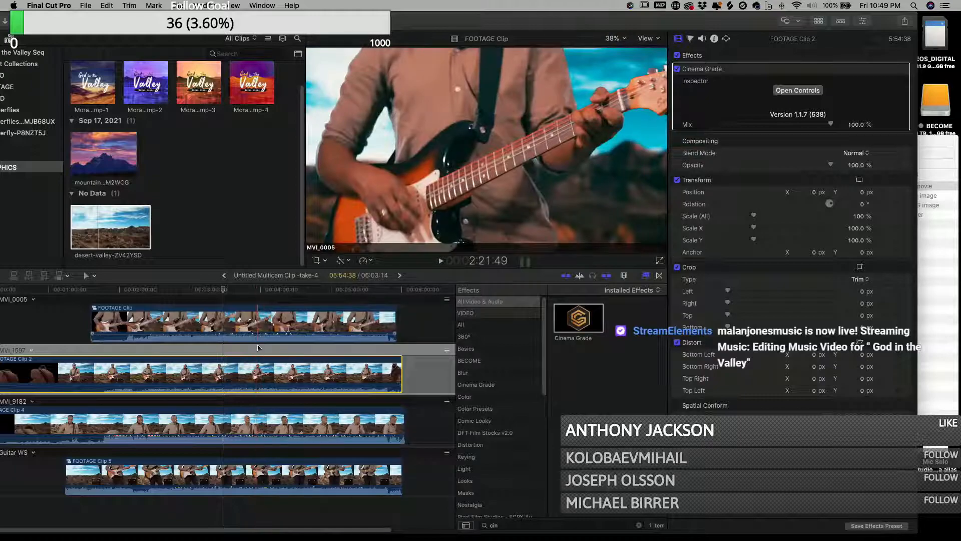
- Apply Cinema Grade to the MVI_9182 angle's compound clip and open its controls
click(250, 429)
drag(569, 328, 226, 428)
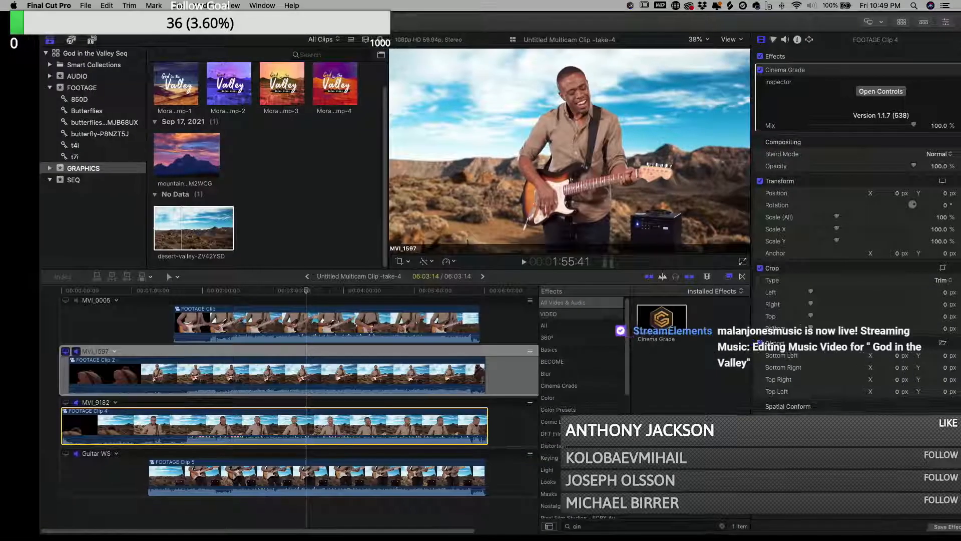
click(66, 402)
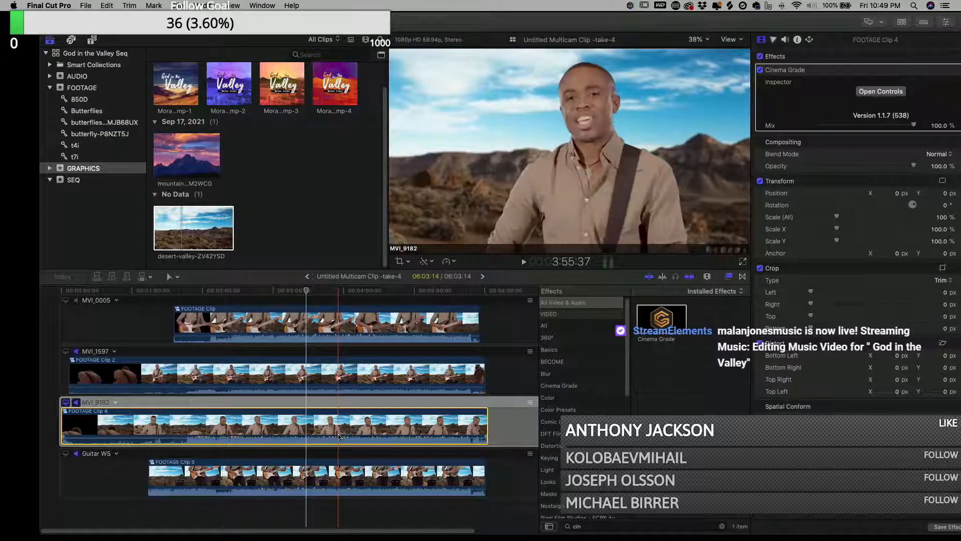
click(877, 93)
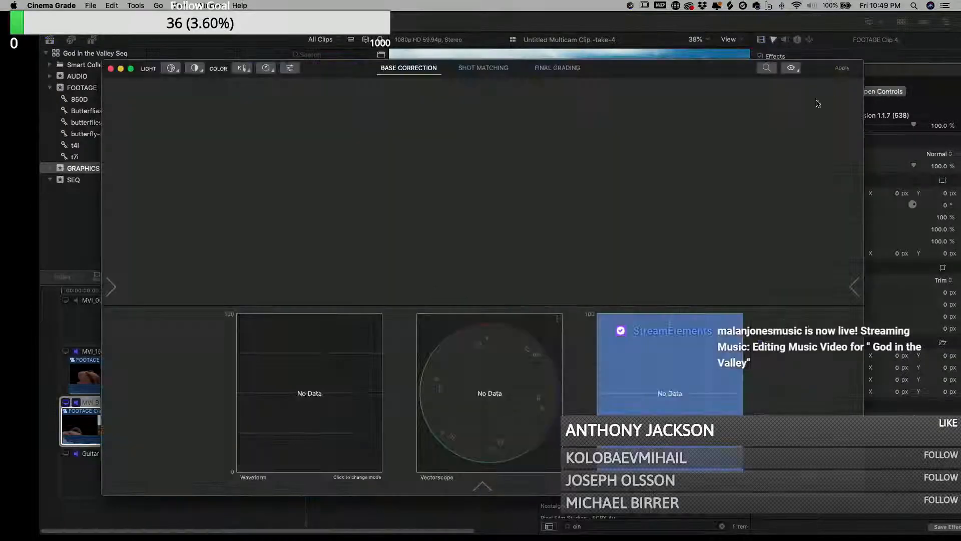
- Add highlights/midtones/shadows selection points on the MVI_9182 shot's sky and shirt, switching the waveform mode
click(171, 68)
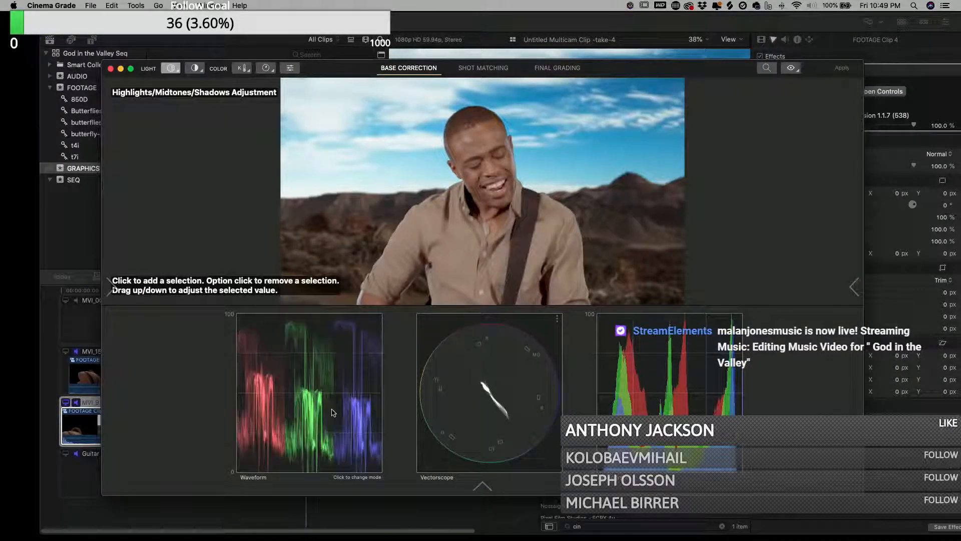
click(329, 357)
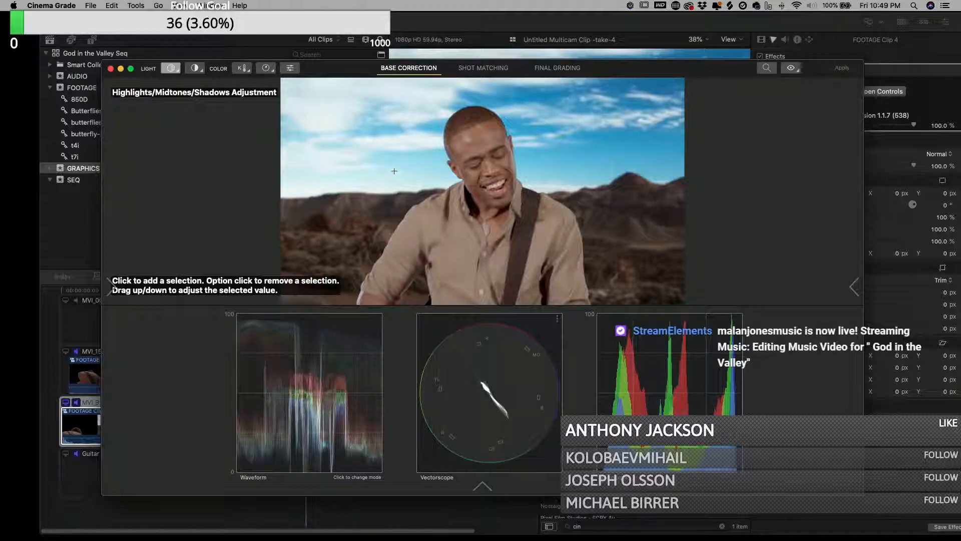
click(173, 69)
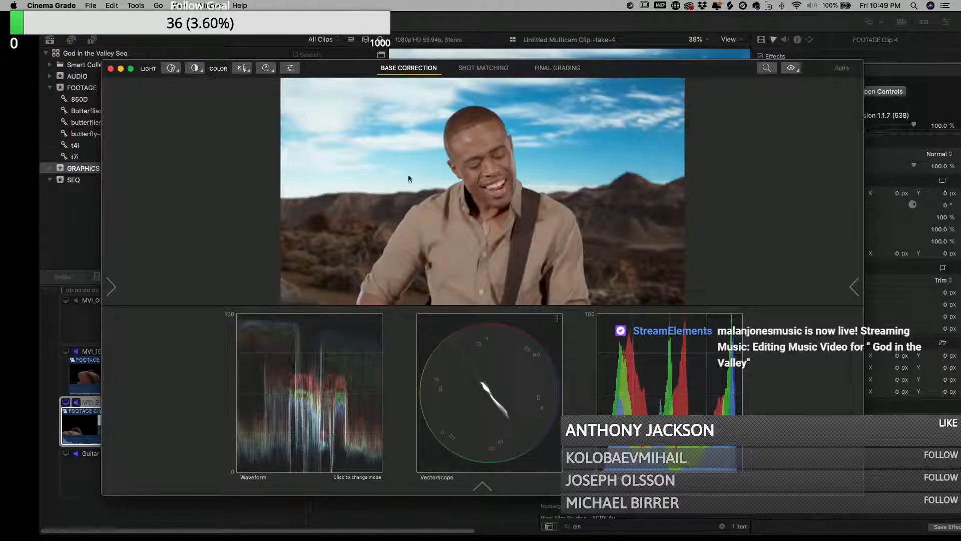
click(172, 69)
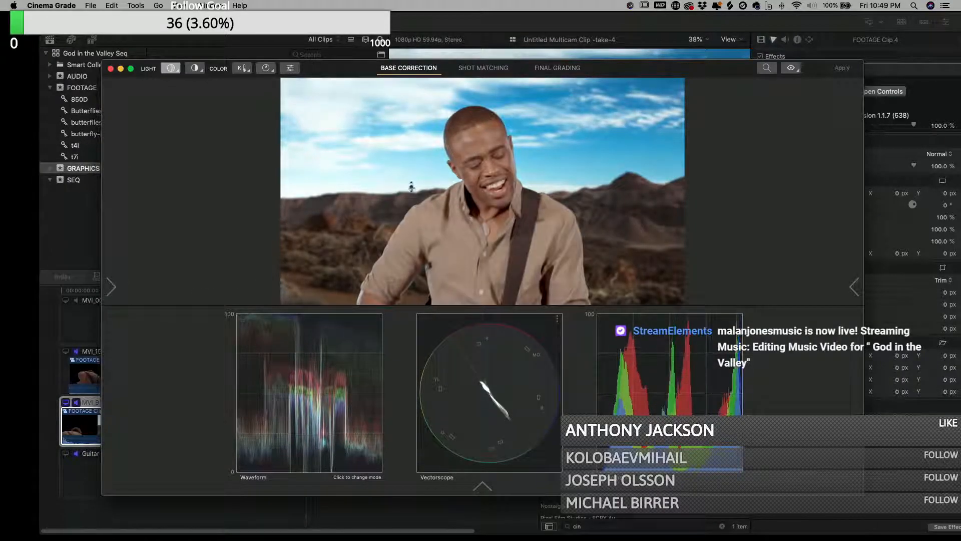
click(412, 188)
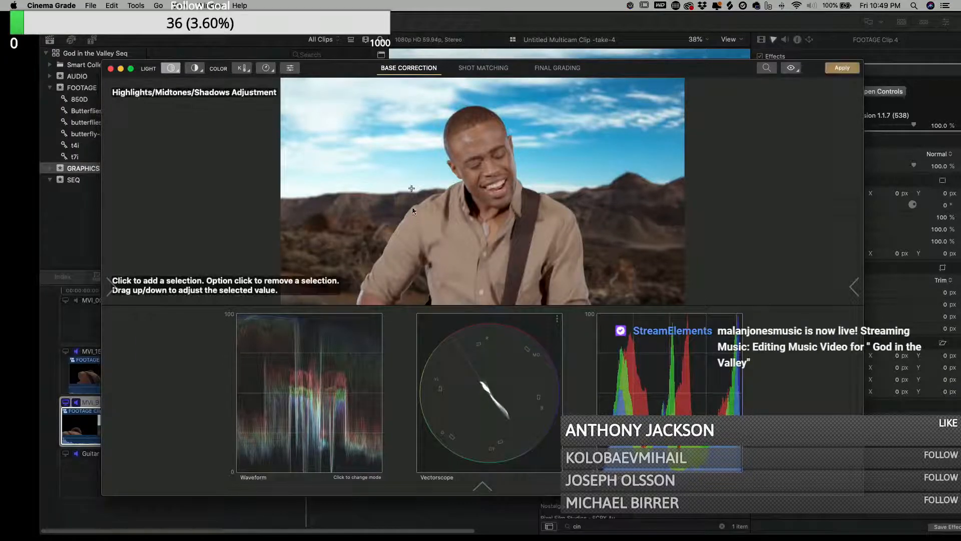
click(333, 455)
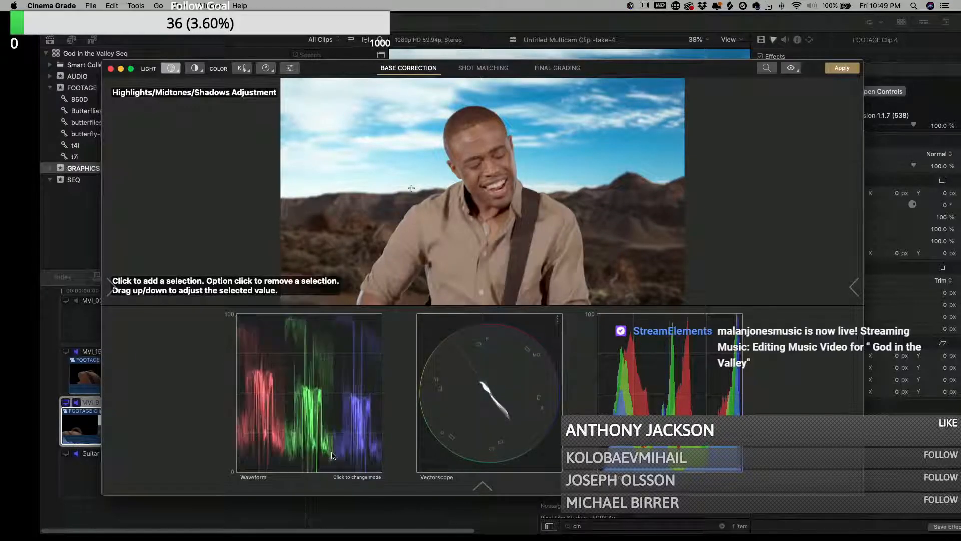
click(427, 275)
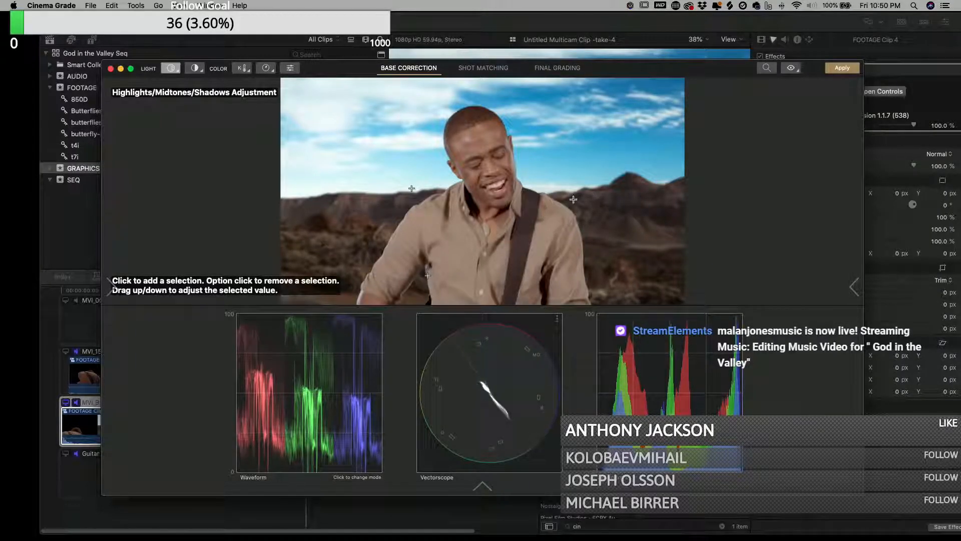
- In Final Grading, browse the LUTs and apply the Fuji3513 Rec709 film look to the MVI_9182 shot
click(557, 68)
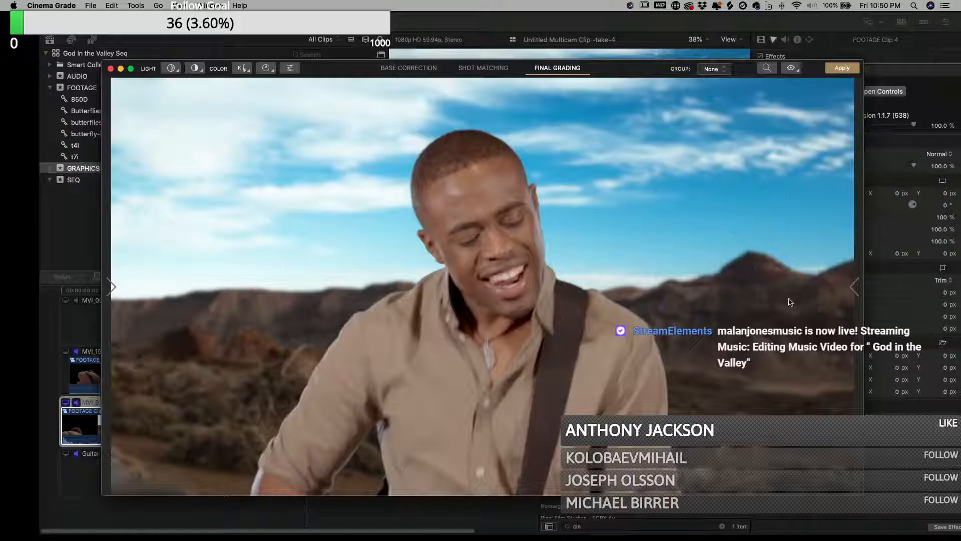
click(856, 286)
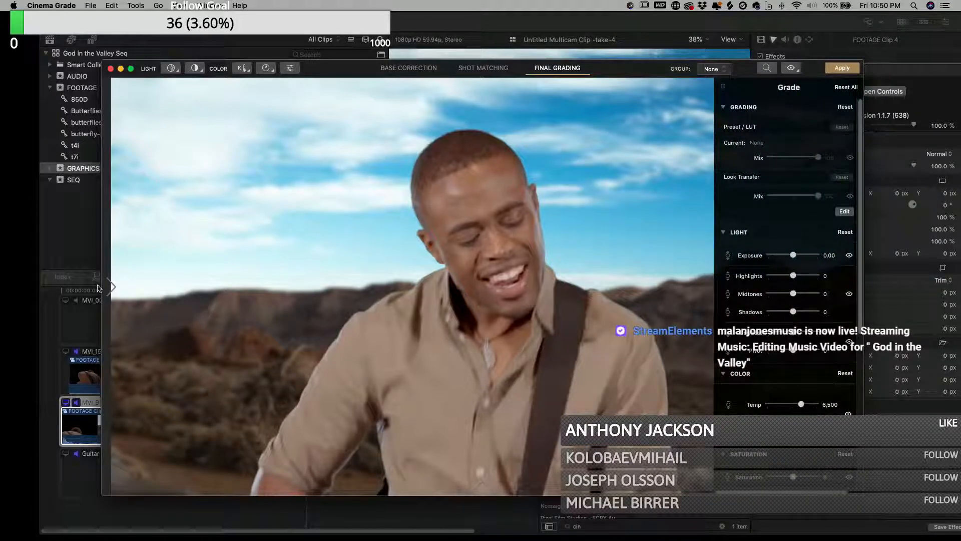
click(113, 287)
click(150, 285)
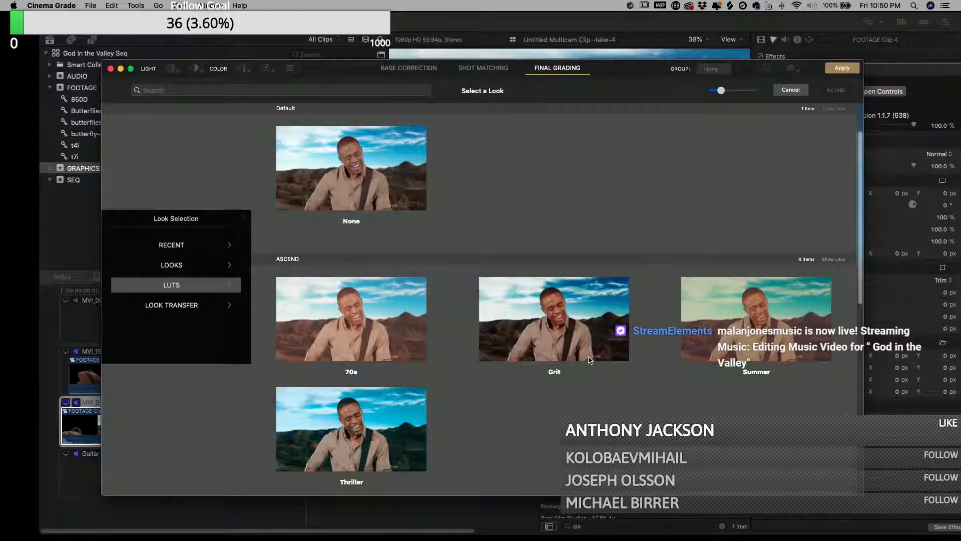
click(548, 353)
scroll(547, 353, down, 5)
scroll(547, 353, up, 3)
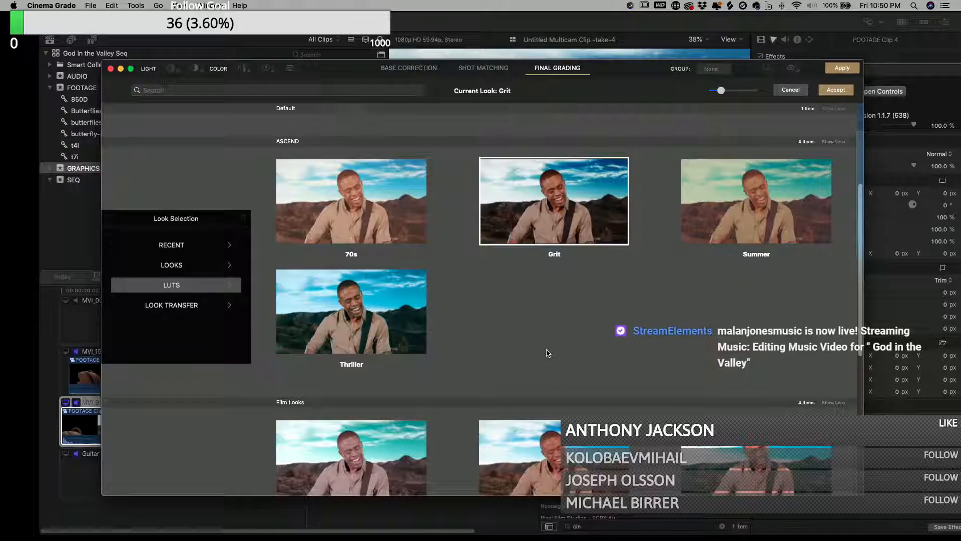
scroll(548, 353, down, 1)
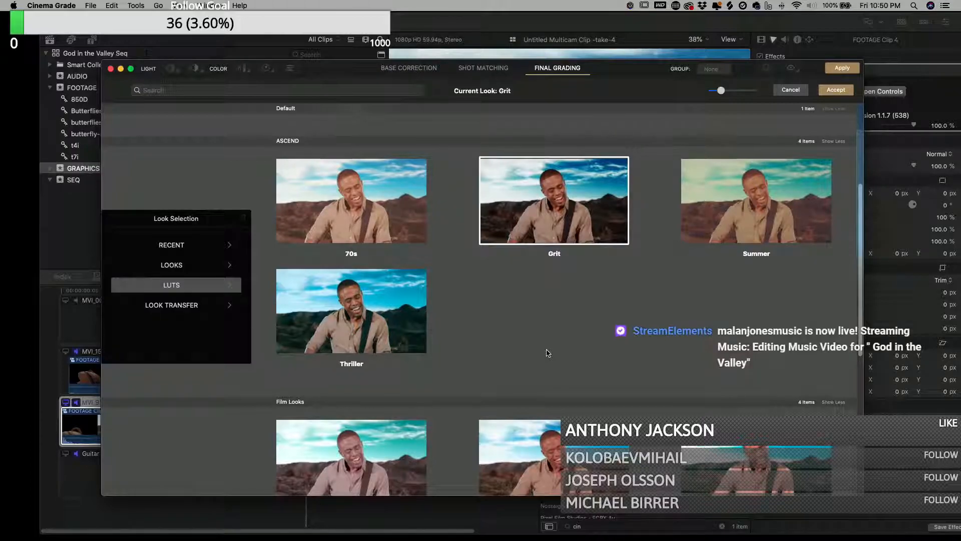
scroll(548, 353, down, 4)
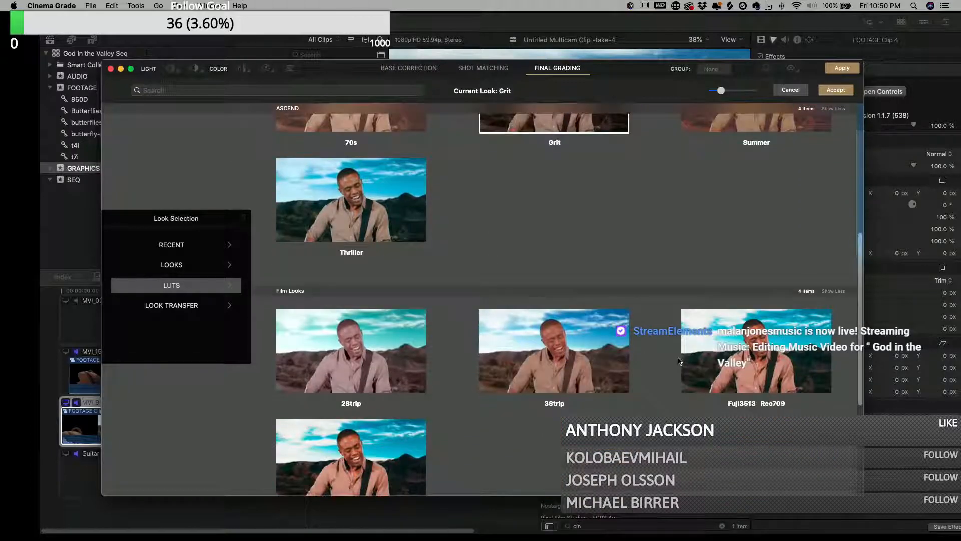
scroll(678, 361, down, 3)
click(761, 293)
click(835, 89)
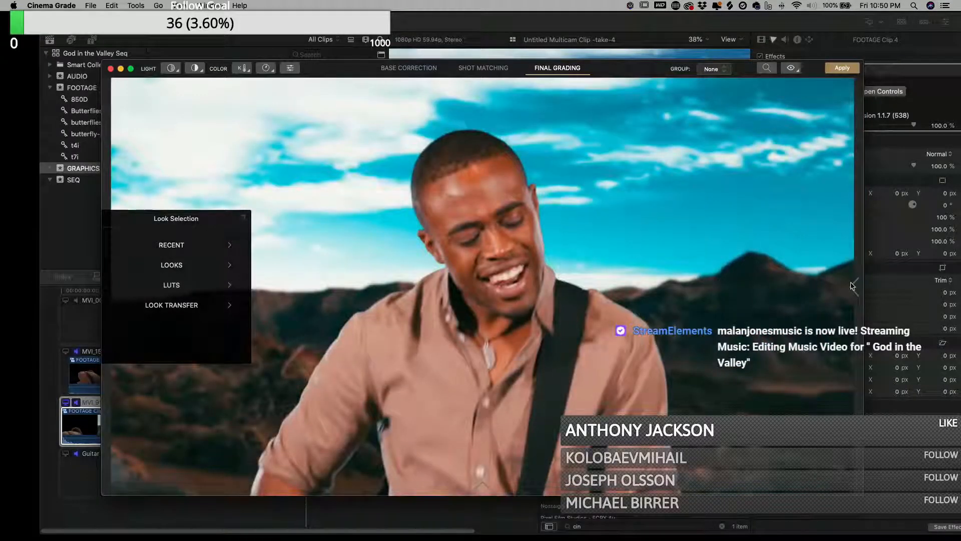
- In the grade panel, set the LUT mix to about 43 and lower the exposure to -0.10
click(854, 285)
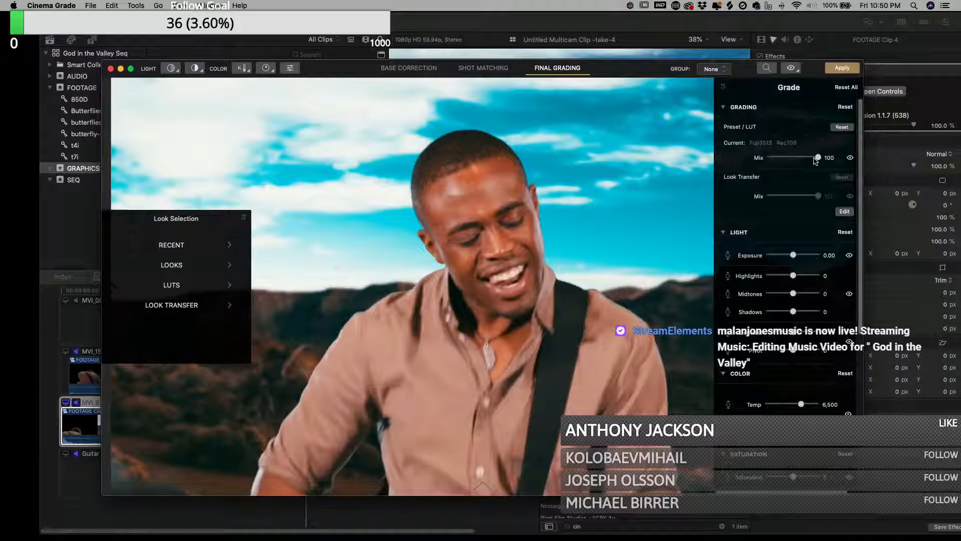
mouse_move(816, 159)
mouse_down()
mouse_move(776, 161)
mouse_move(798, 158)
mouse_up()
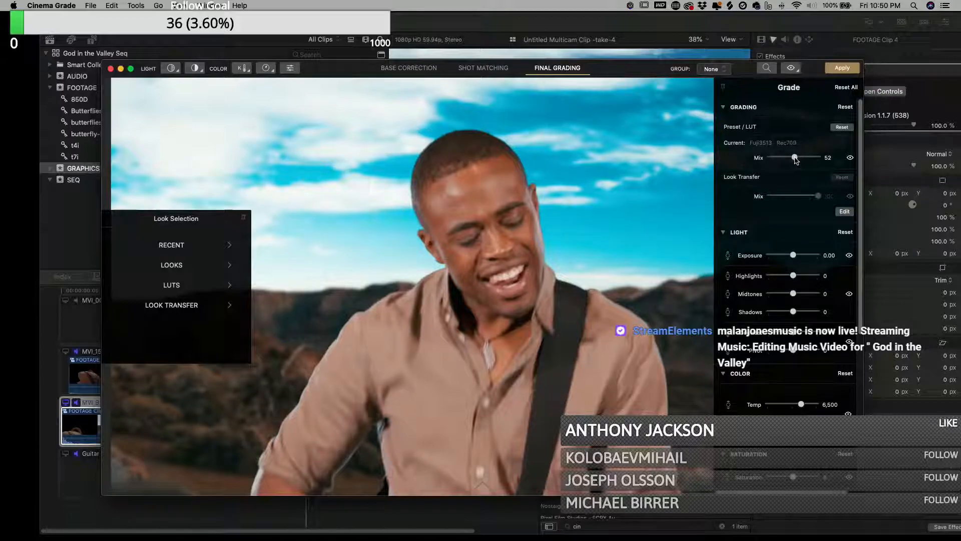
drag(796, 159, 787, 168)
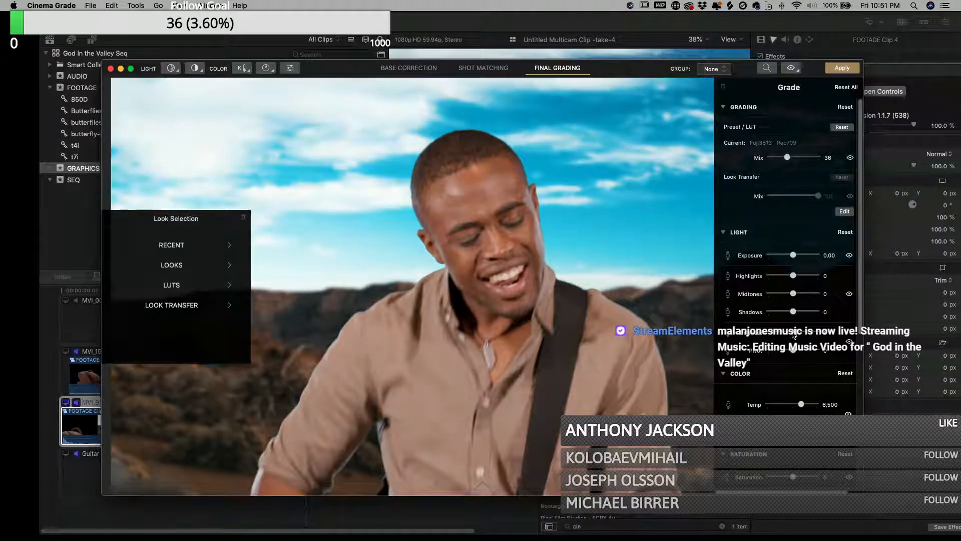
click(793, 256)
drag(790, 160, 790, 164)
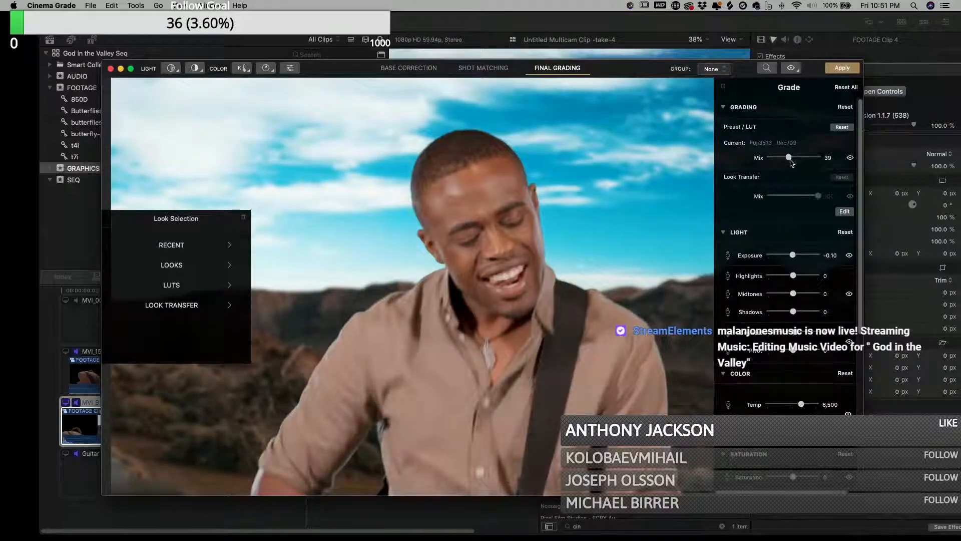
- Apply the MVI_9182 grade and close the Cinema Grade window
click(842, 67)
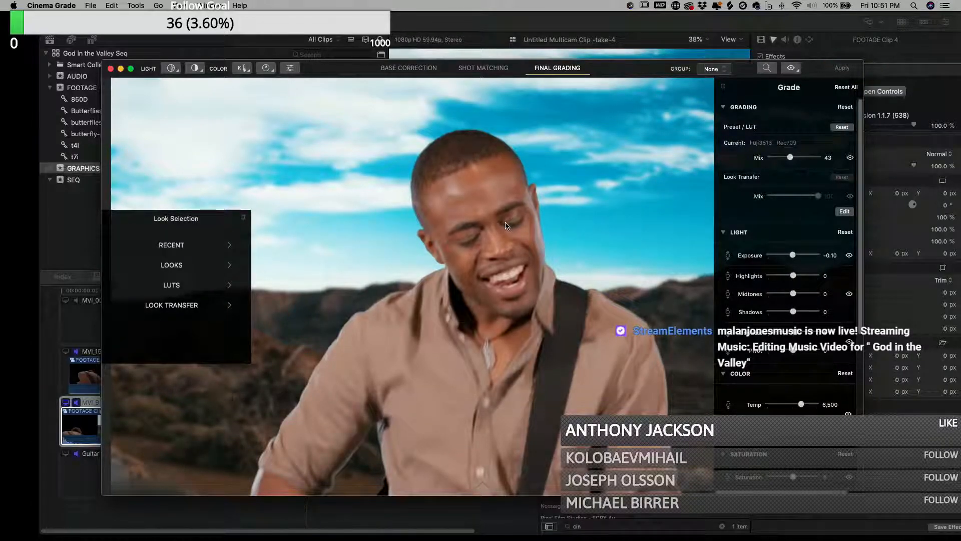
click(110, 70)
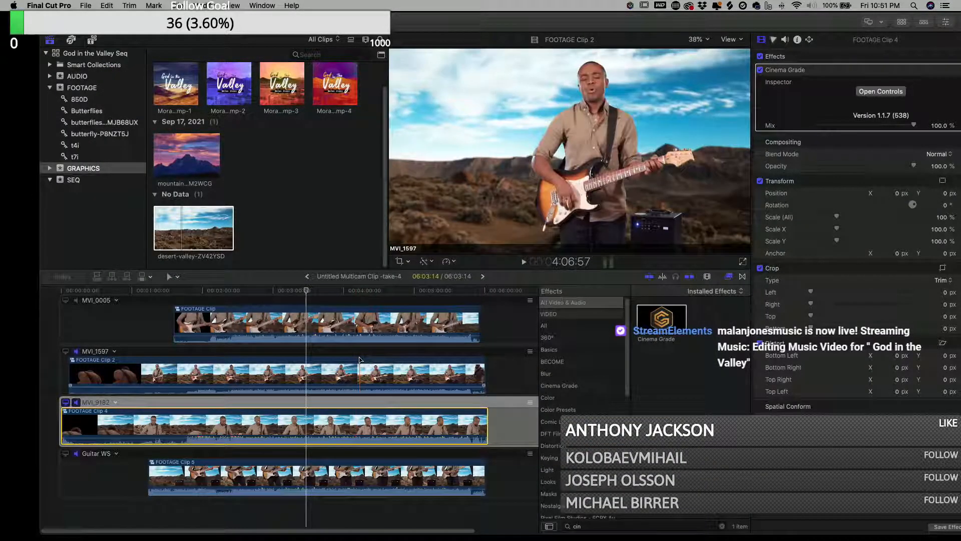
- Open Cinema Grade on the MVI_0005 angle's clip, lower its LUT mix to 33, and apply the grade
click(351, 327)
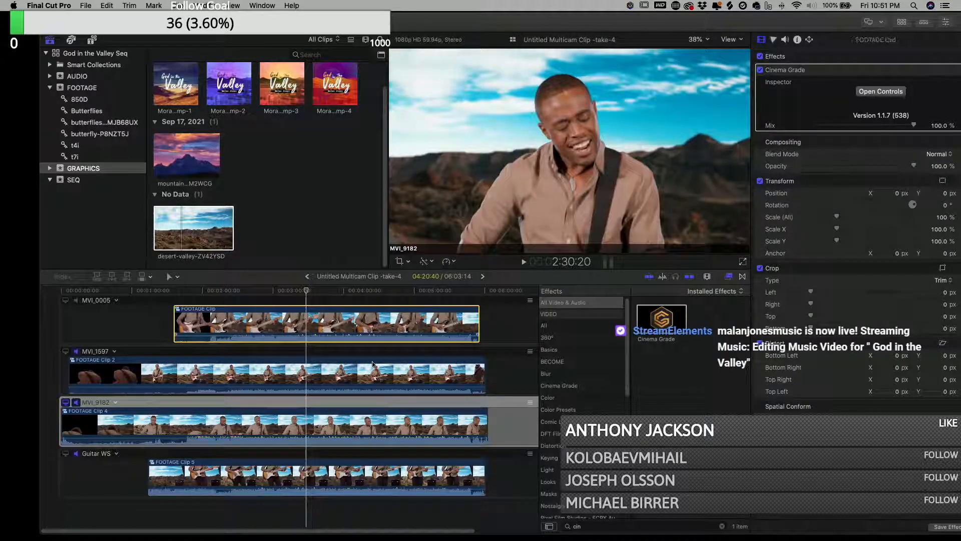
click(324, 291)
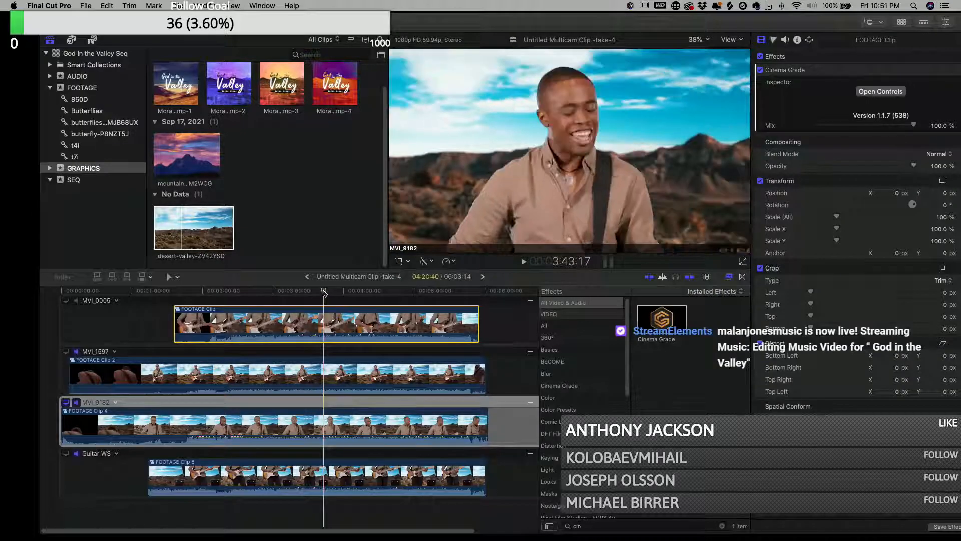
click(881, 92)
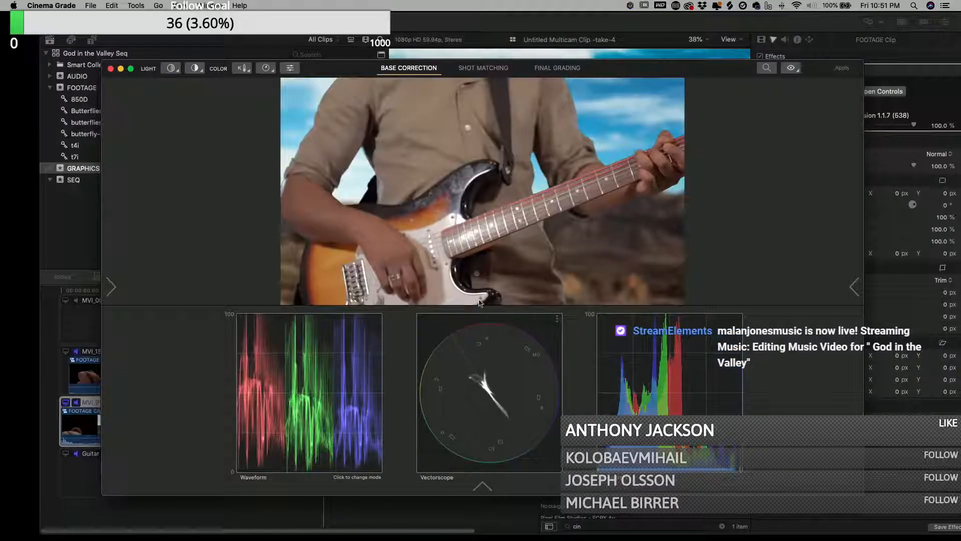
click(557, 68)
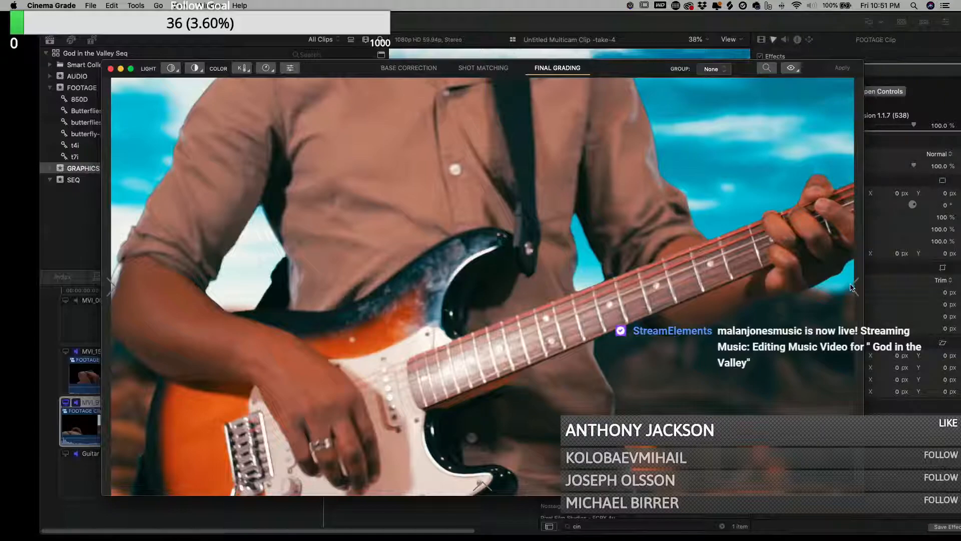
mouse_move(853, 289)
drag(806, 163, 789, 170)
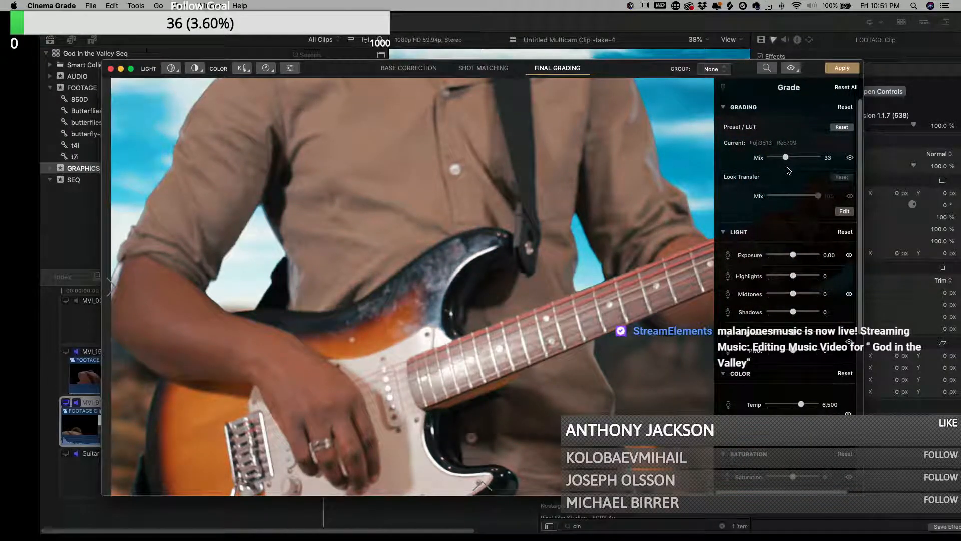
click(844, 70)
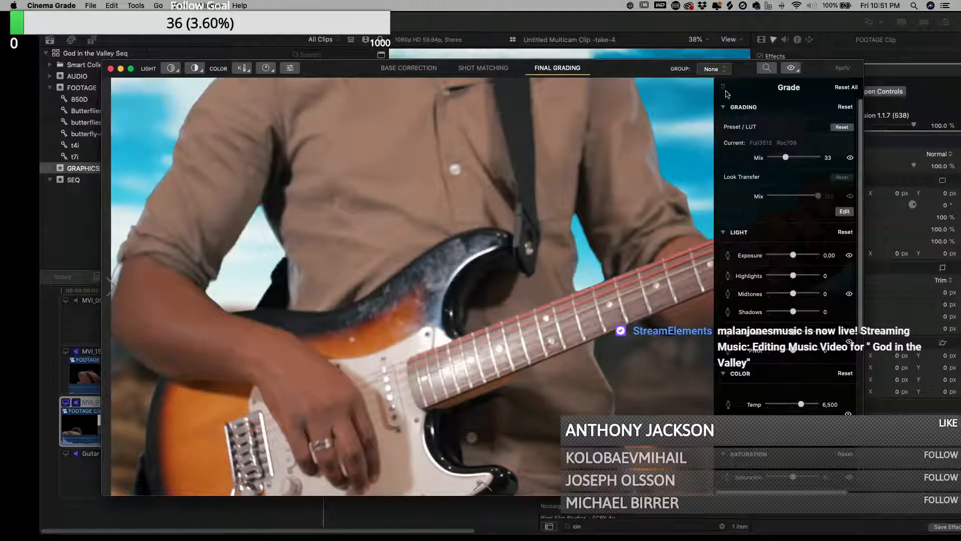
click(110, 68)
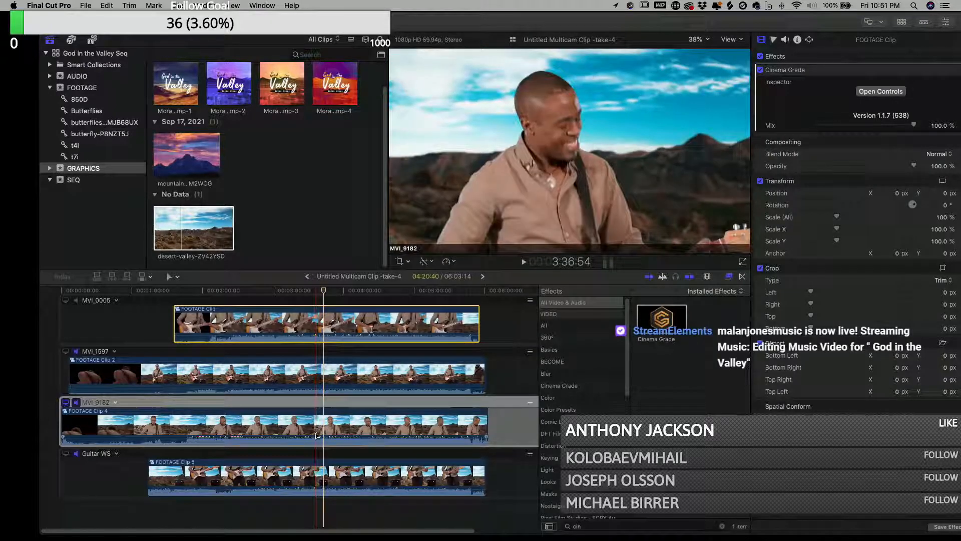
- Apply Cinema Grade to the Guitar WS angle's clip and open its controls
click(324, 477)
click(66, 453)
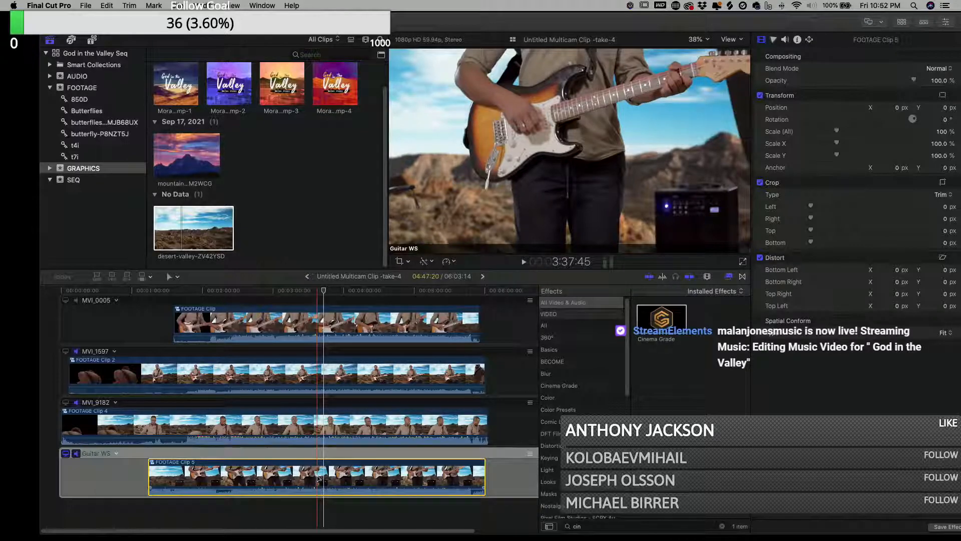
drag(662, 319, 328, 472)
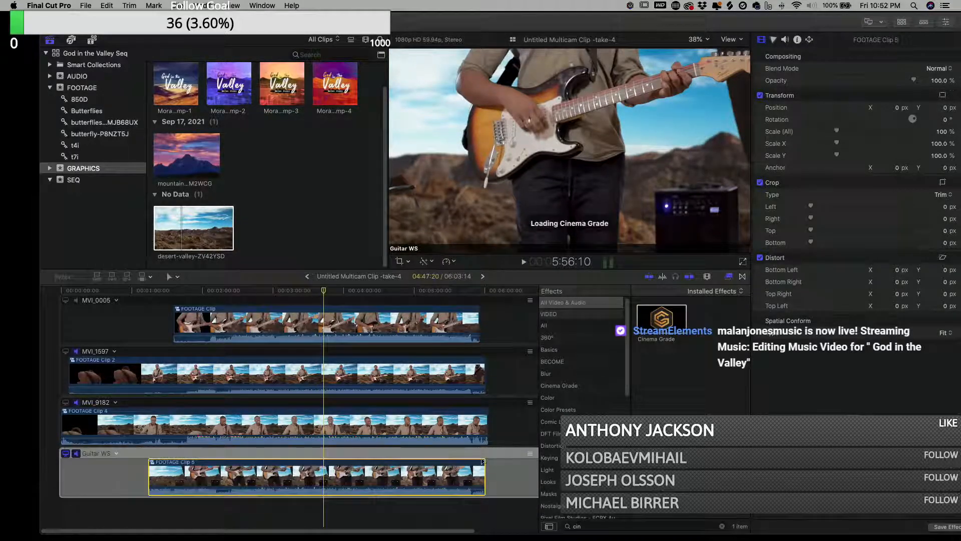
click(880, 93)
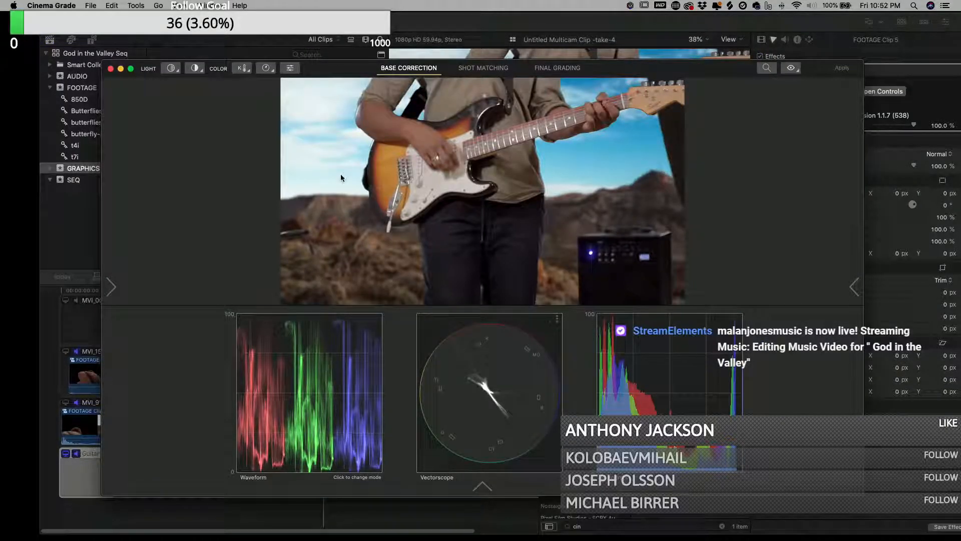
- Add a highlights/midtones/shadows selection on the Guitar WS shot, then apply the Fuji3513 Rec709 LUT in Final Grading
click(171, 68)
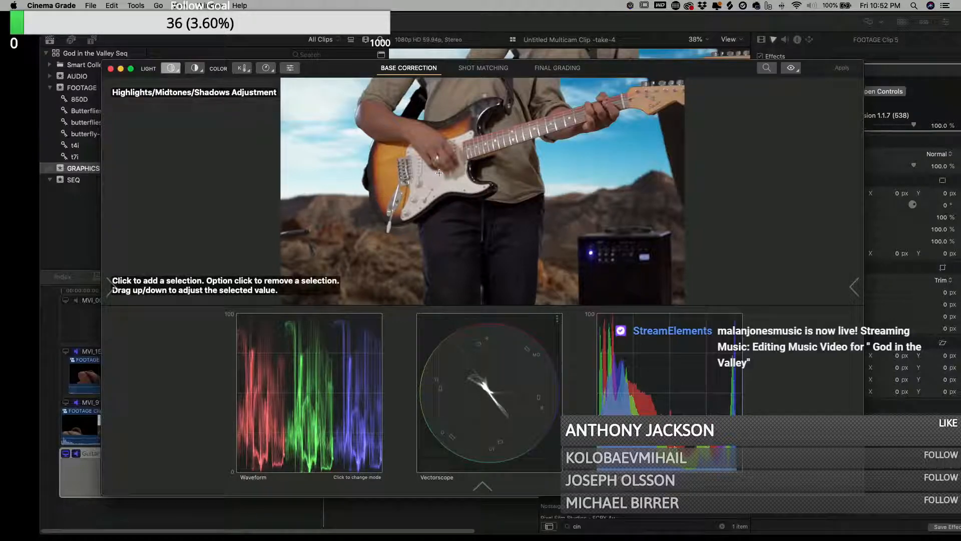
drag(435, 178, 449, 276)
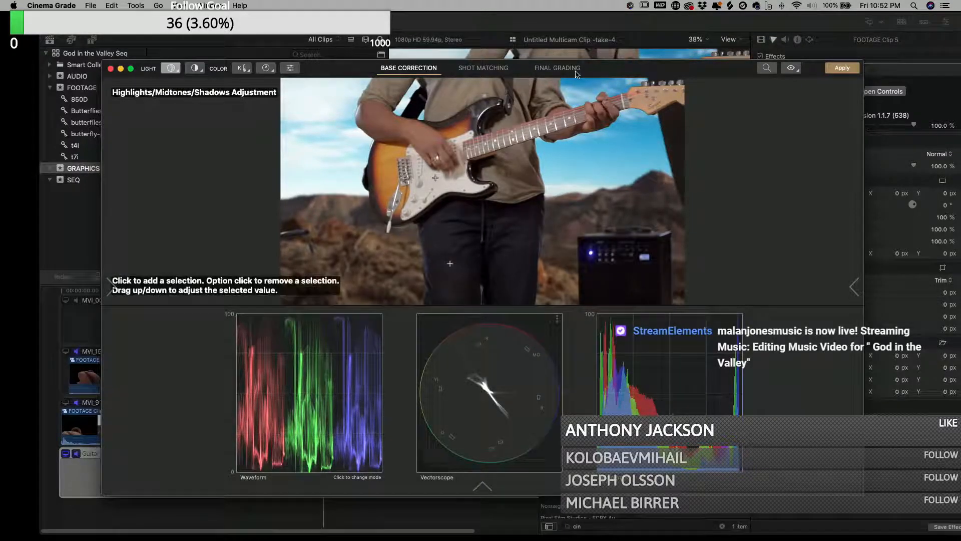
click(558, 68)
click(111, 287)
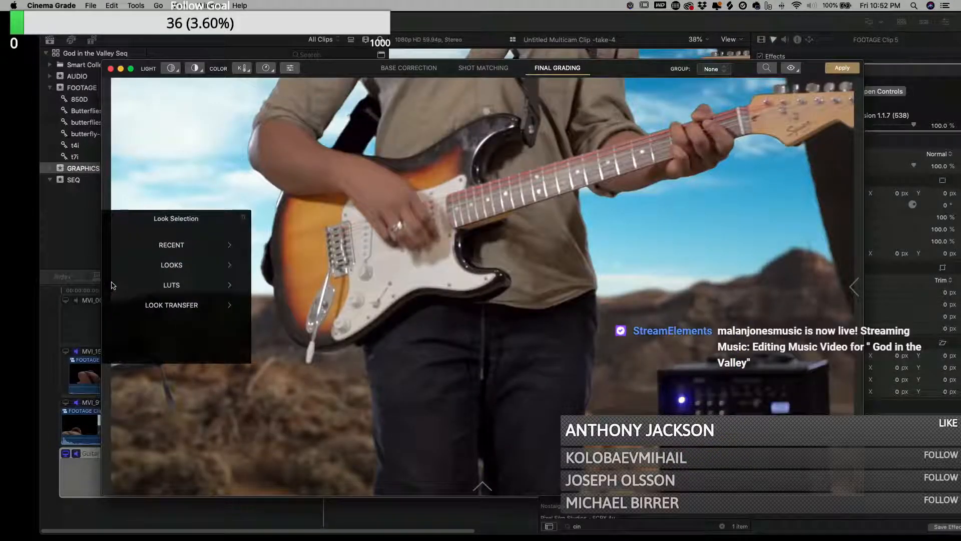
click(194, 289)
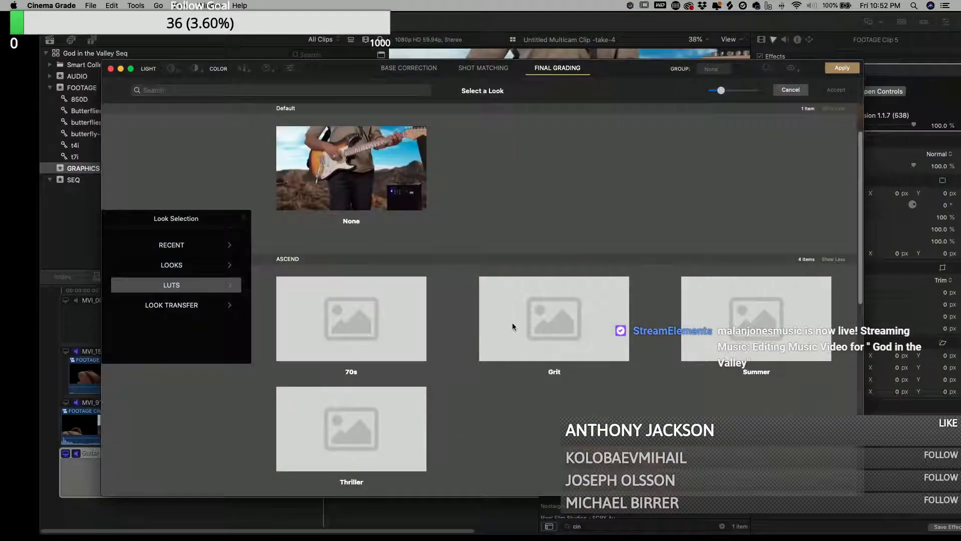
scroll(666, 349, down, 7)
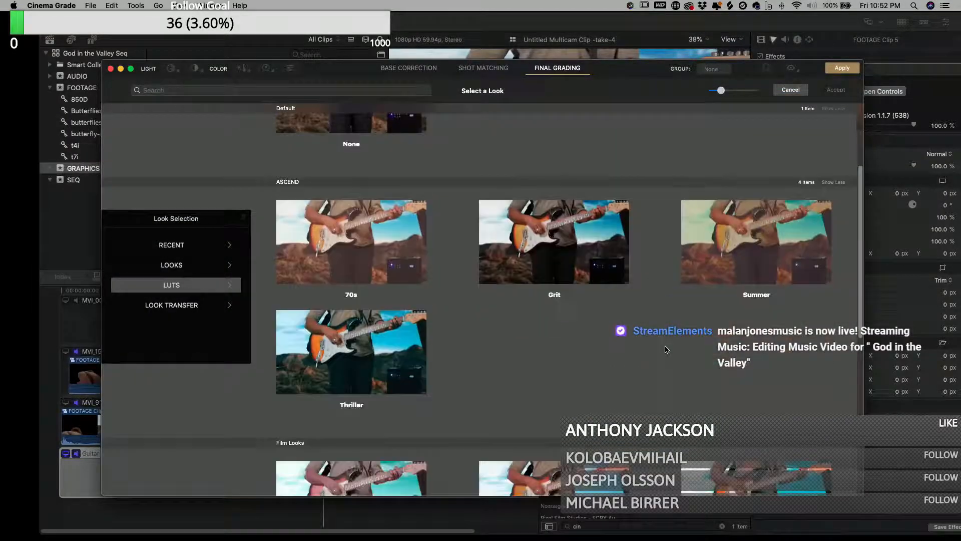
click(773, 277)
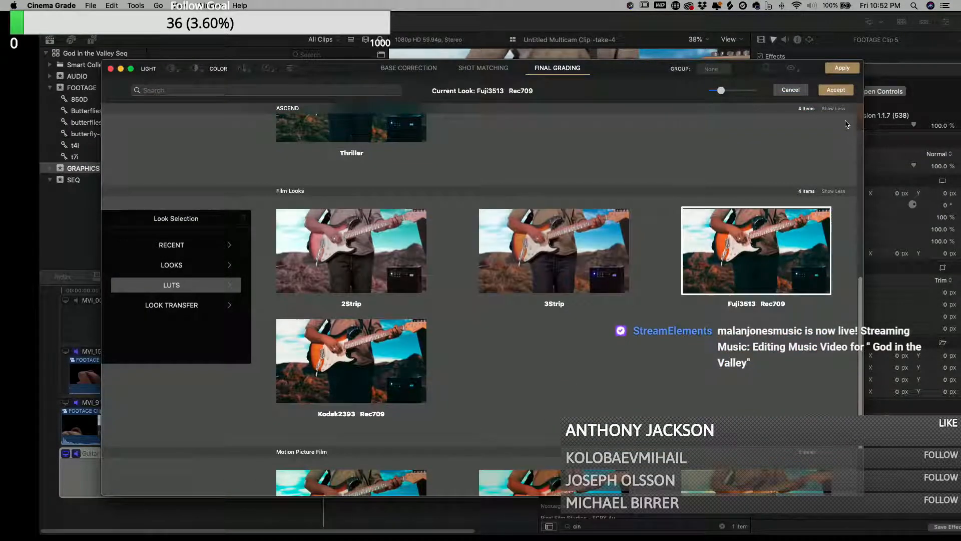
click(845, 91)
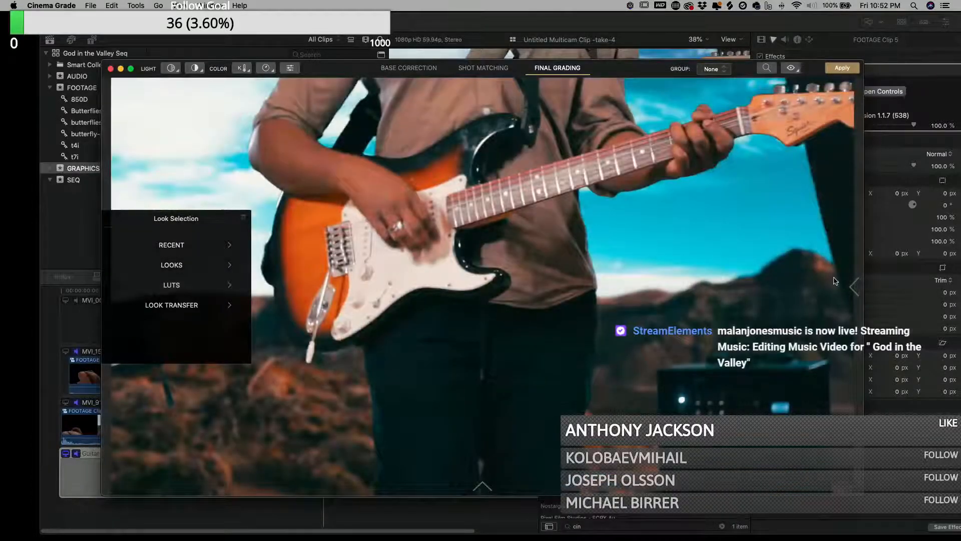
- Set the Guitar WS shot's LUT mix to 18 and close Cinema Grade
click(855, 287)
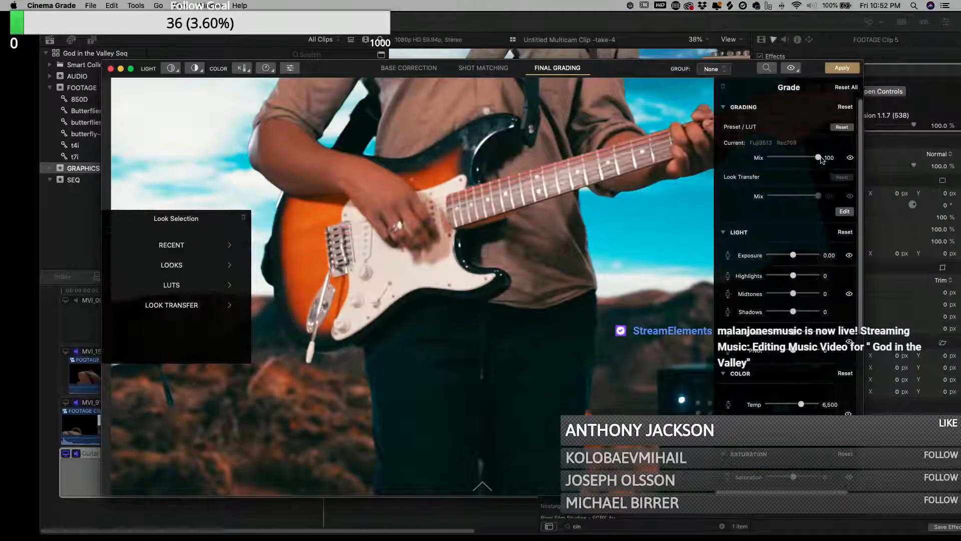
drag(814, 160, 779, 164)
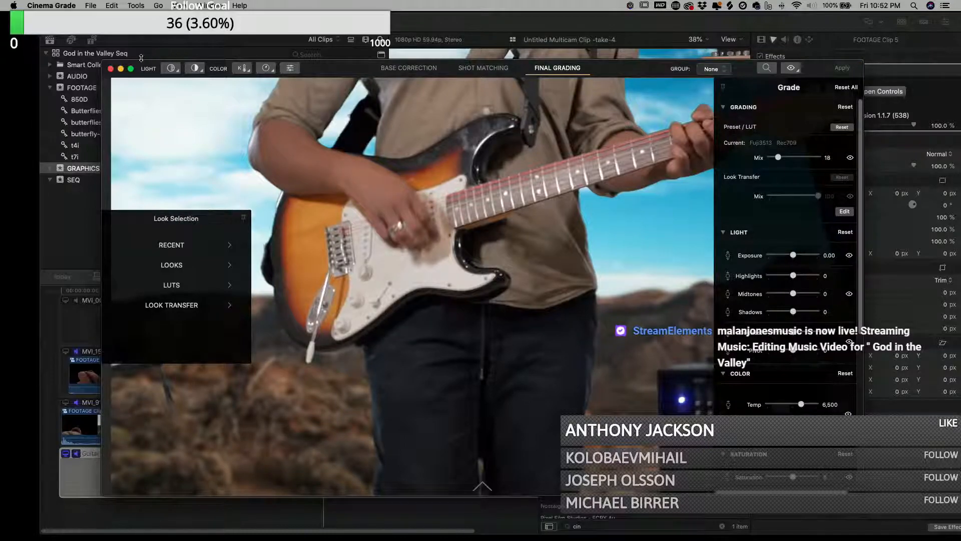
click(111, 69)
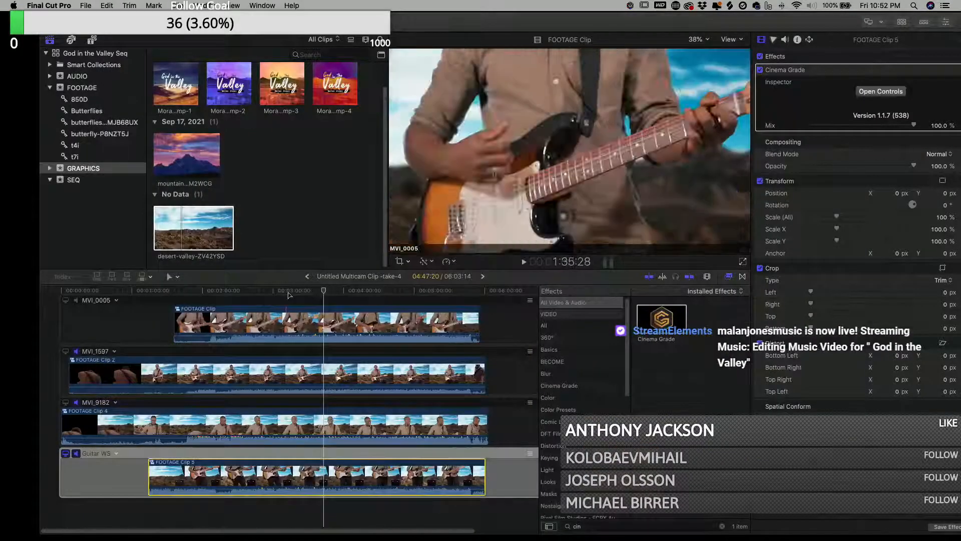
- Return to the God in the Valley - Music Video timeline and scrub through the graded edit
click(307, 277)
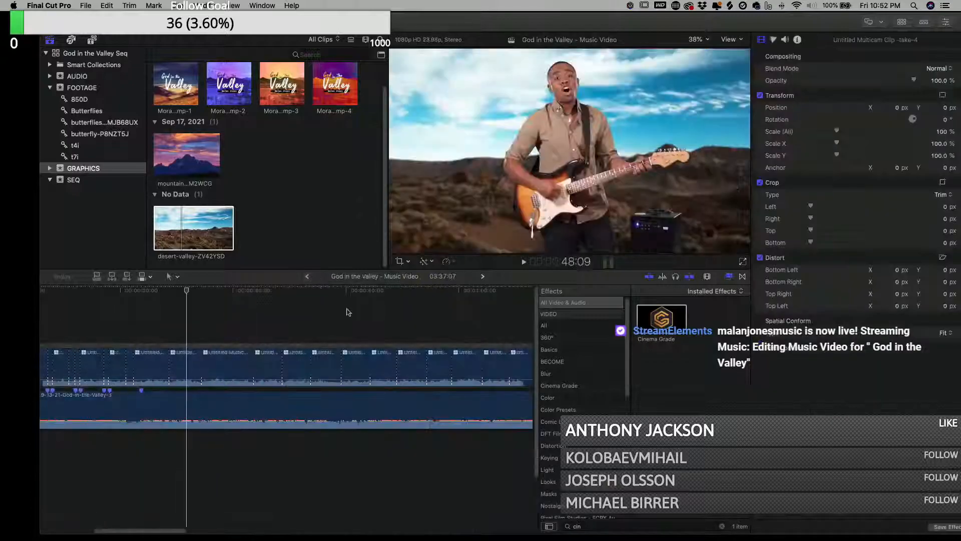
click(349, 312)
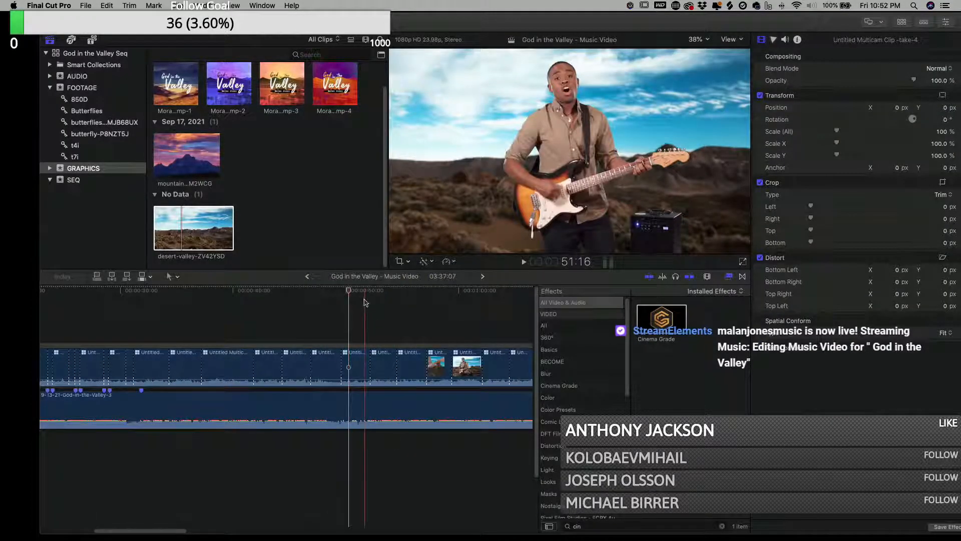
drag(351, 294, 180, 299)
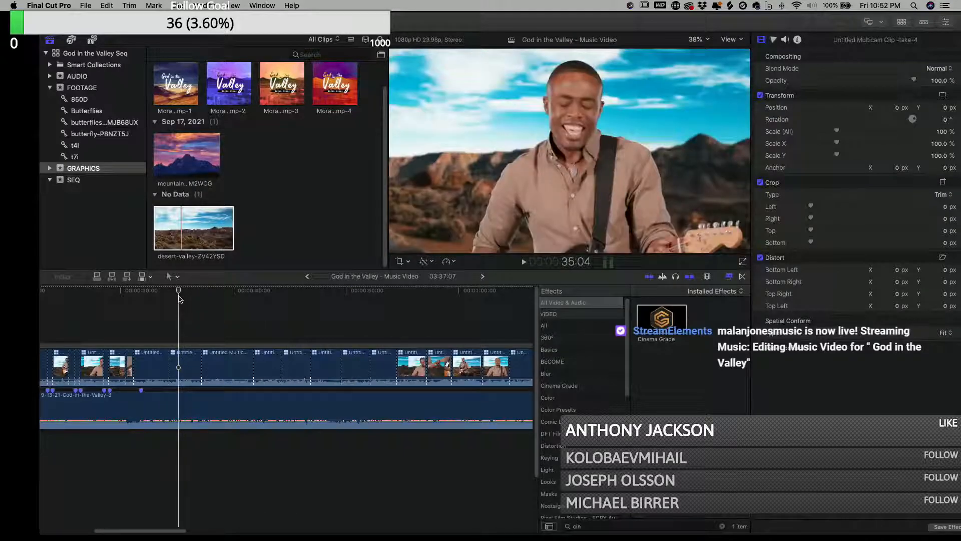
key(shift+z)
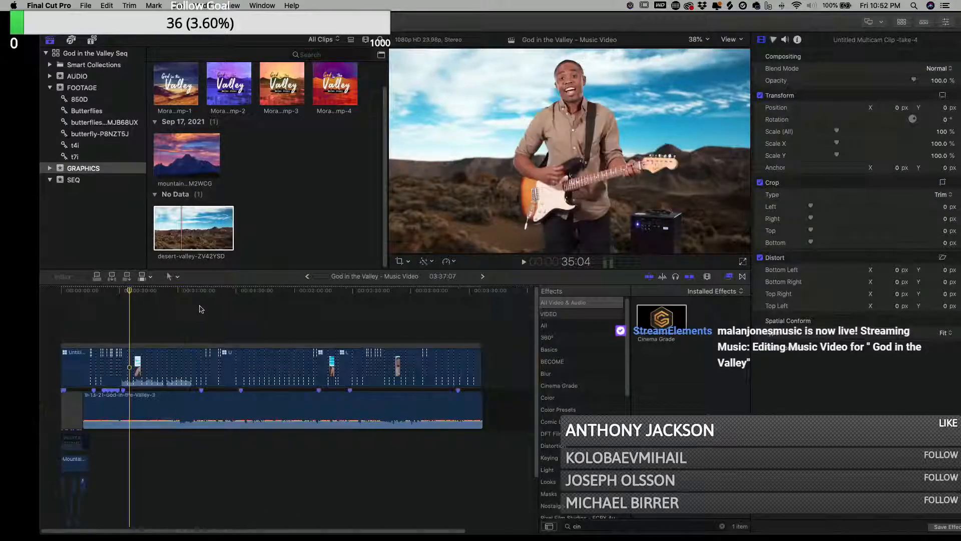
drag(136, 290, 5, 319)
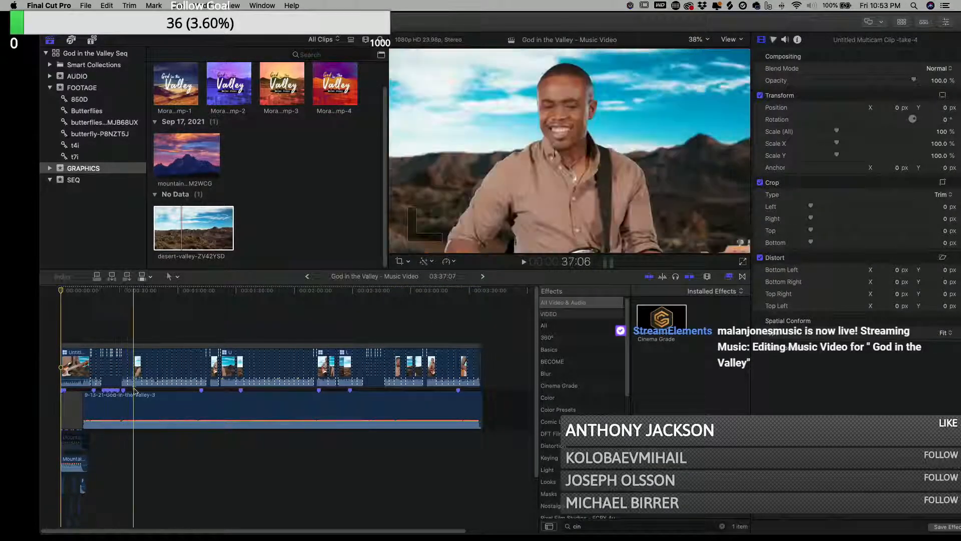
key(z)
click(112, 395)
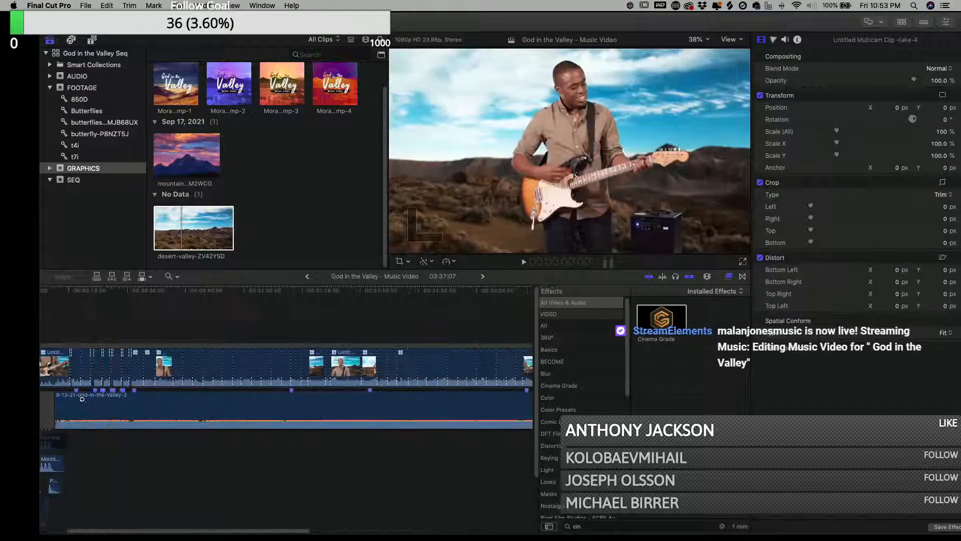
key(super+equal)
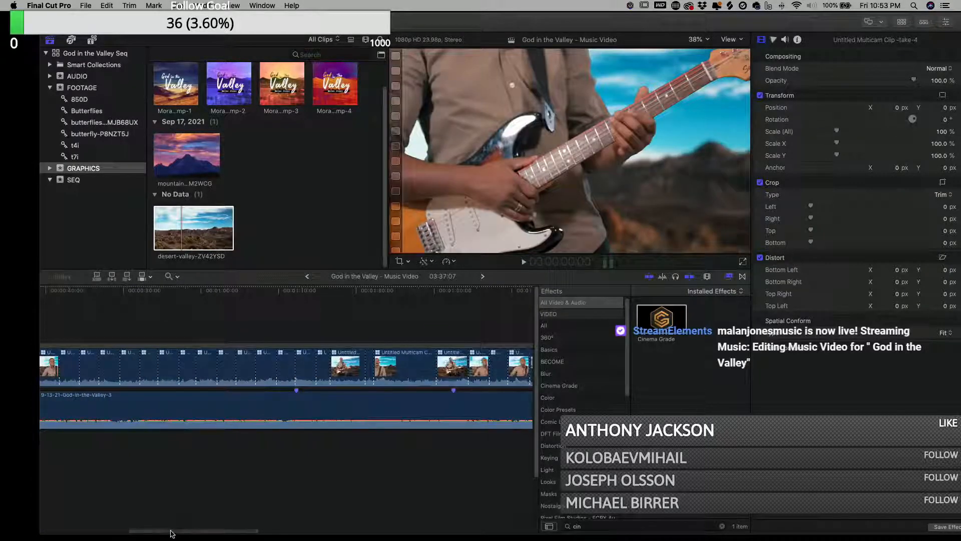
drag(170, 533, 81, 533)
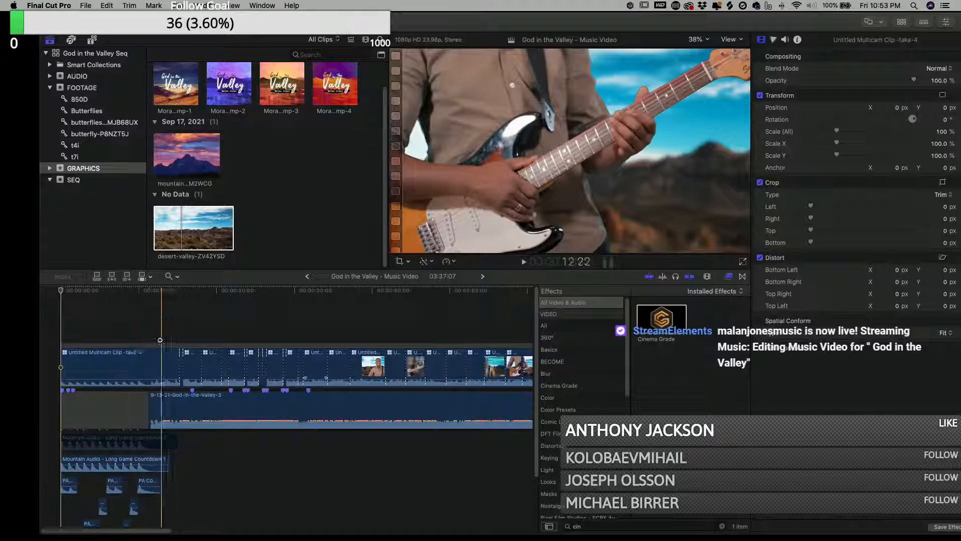
key(a)
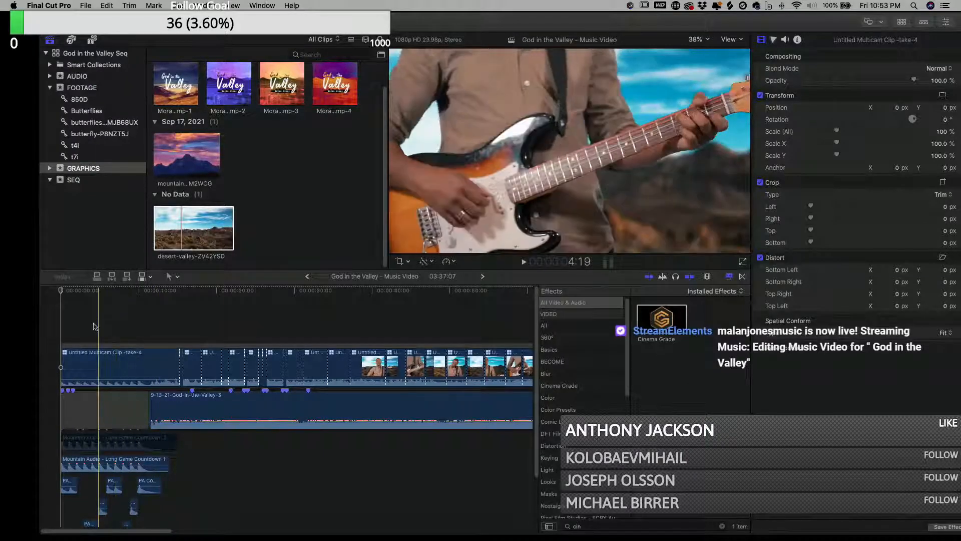
key(shift+z)
- Select every clip in the music video edit and nest them into a new compound clip in the SEQ event
drag(504, 320, 62, 385)
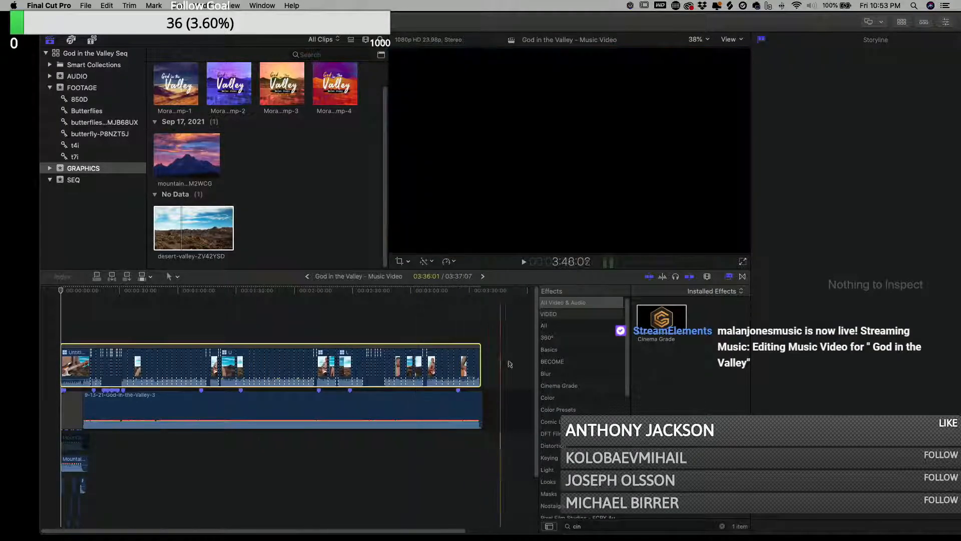
click(502, 336)
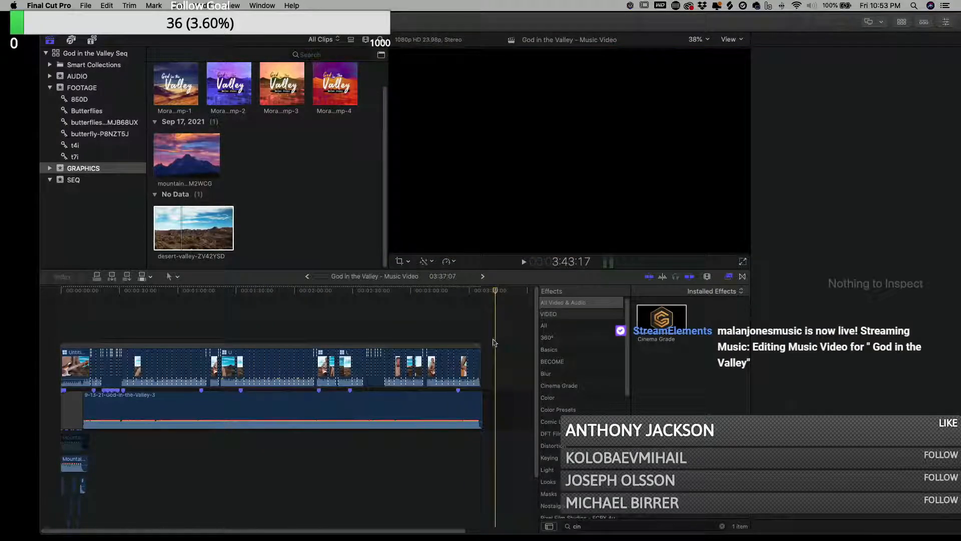
drag(504, 331, 62, 511)
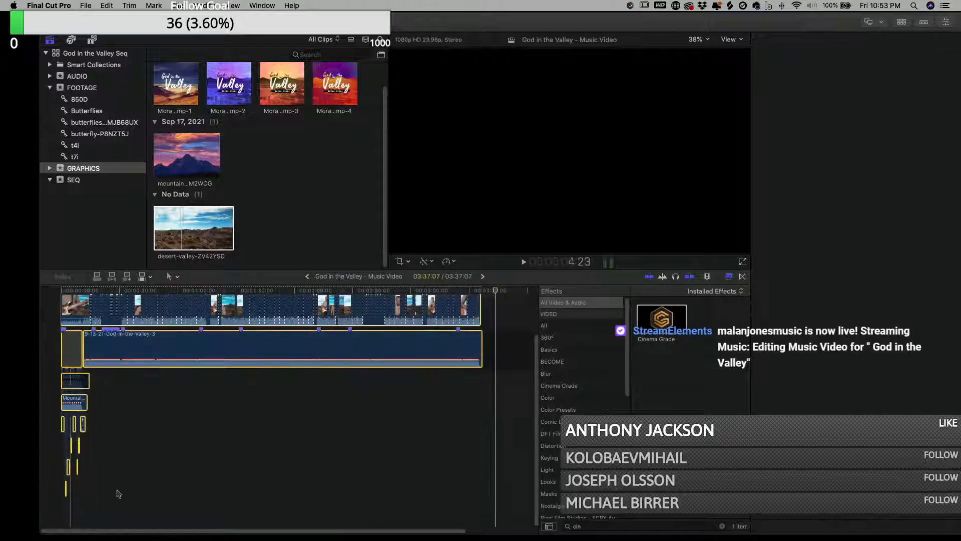
right_click(142, 361)
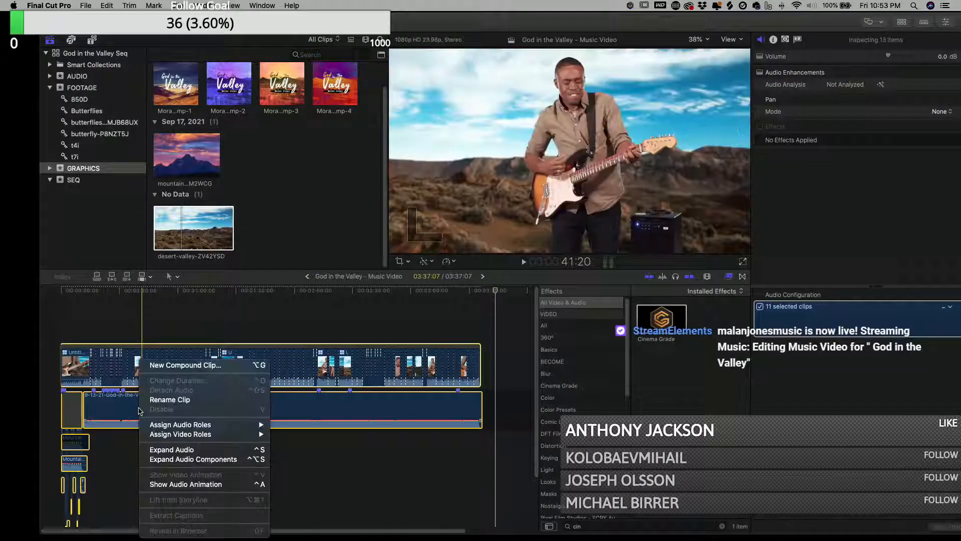
click(193, 364)
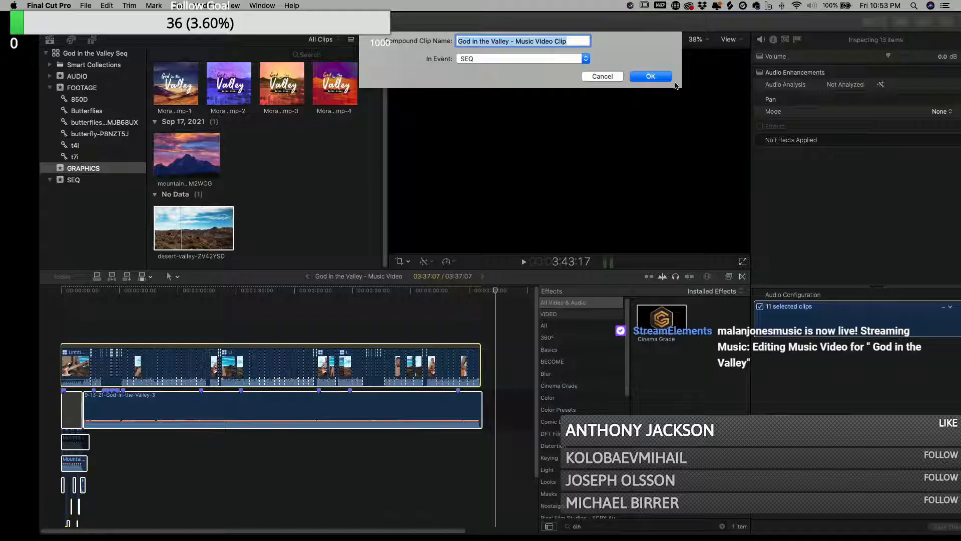
click(650, 77)
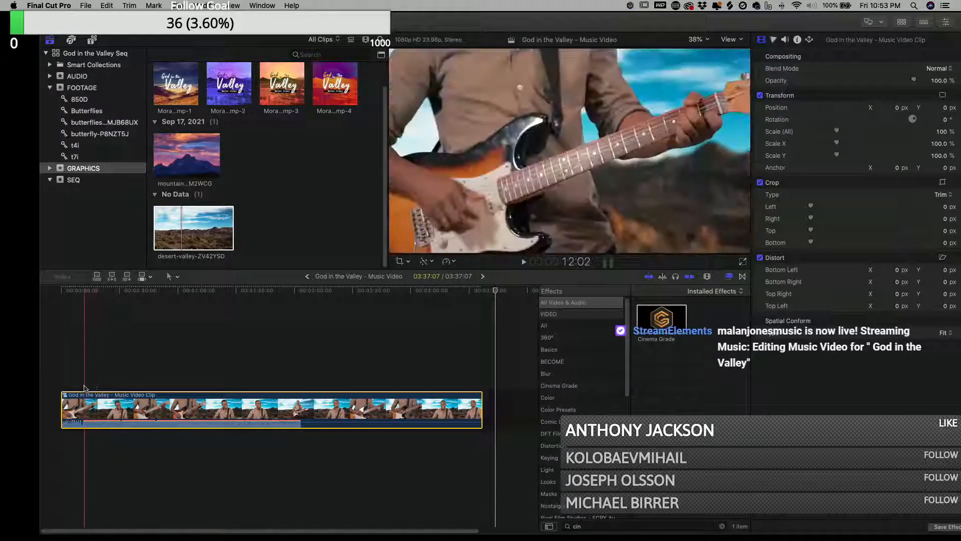
- Cut the compound clip at about 11 seconds and delete the opening segment before the cut
key(z)
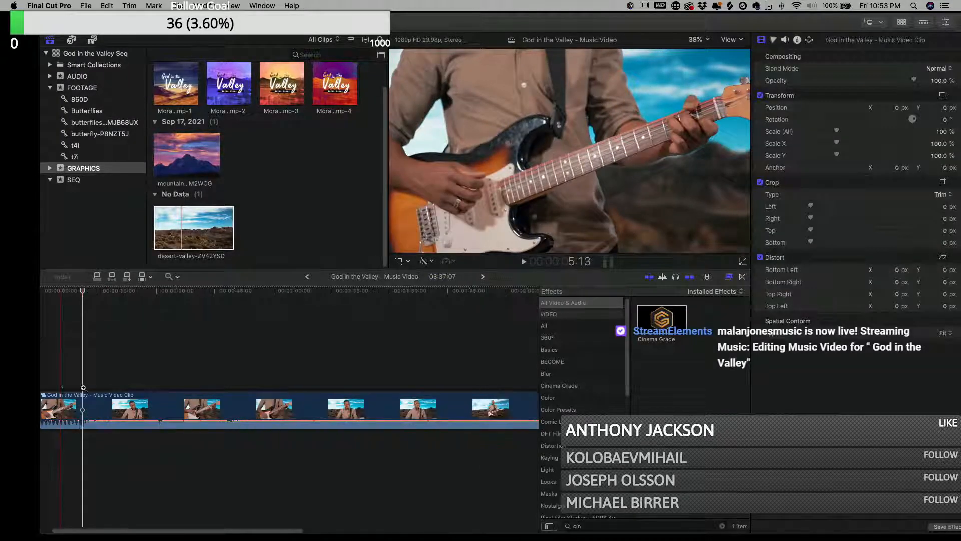
click(83, 389)
click(83, 389)
click(83, 389)
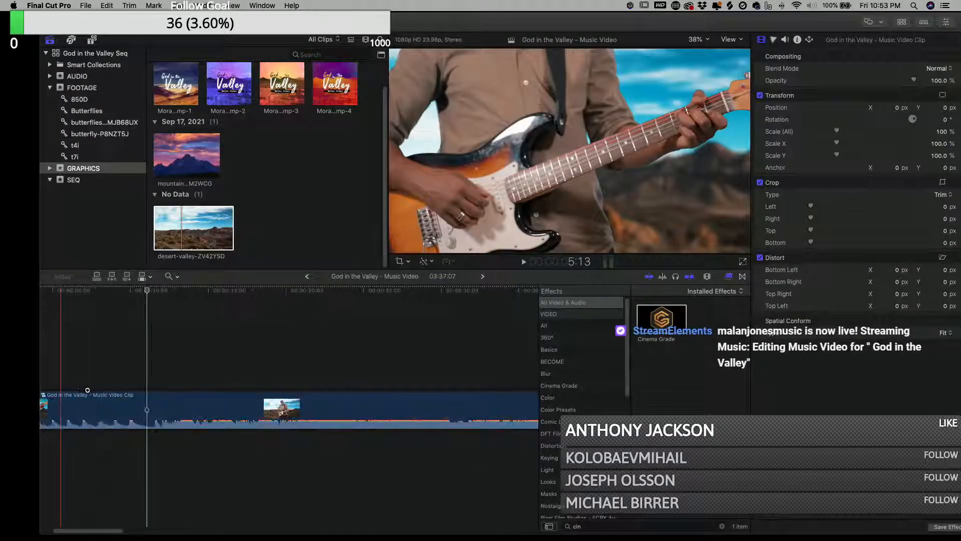
key(a)
click(165, 290)
drag(167, 292, 161, 301)
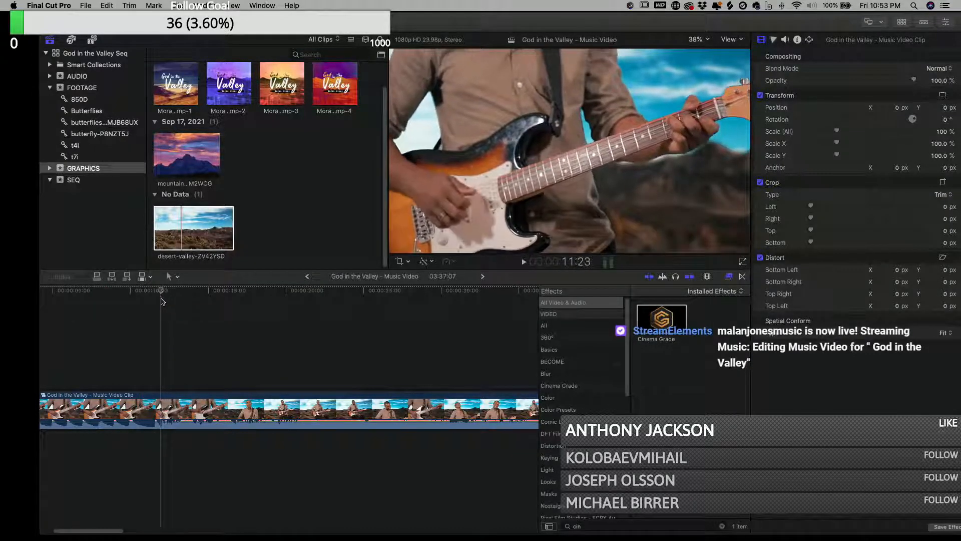
click(163, 404)
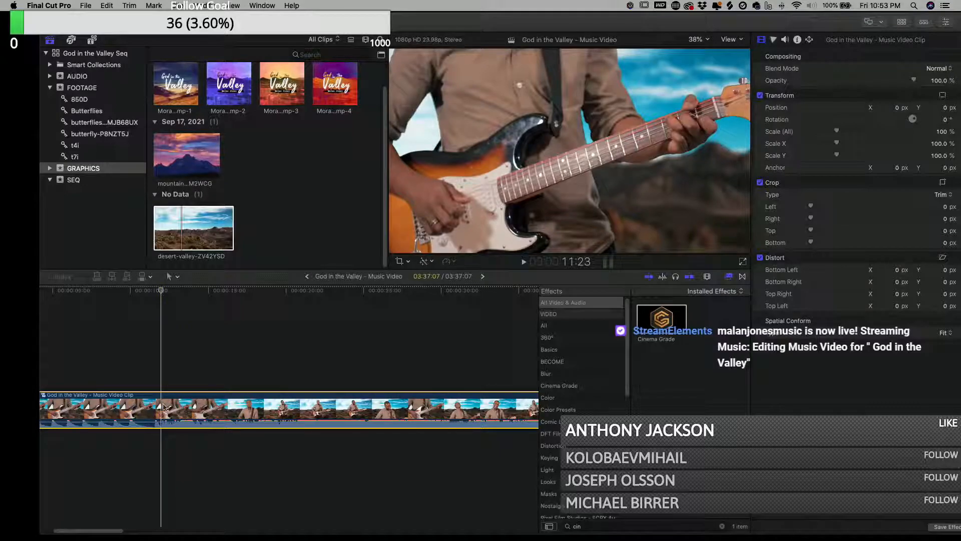
key(super+b)
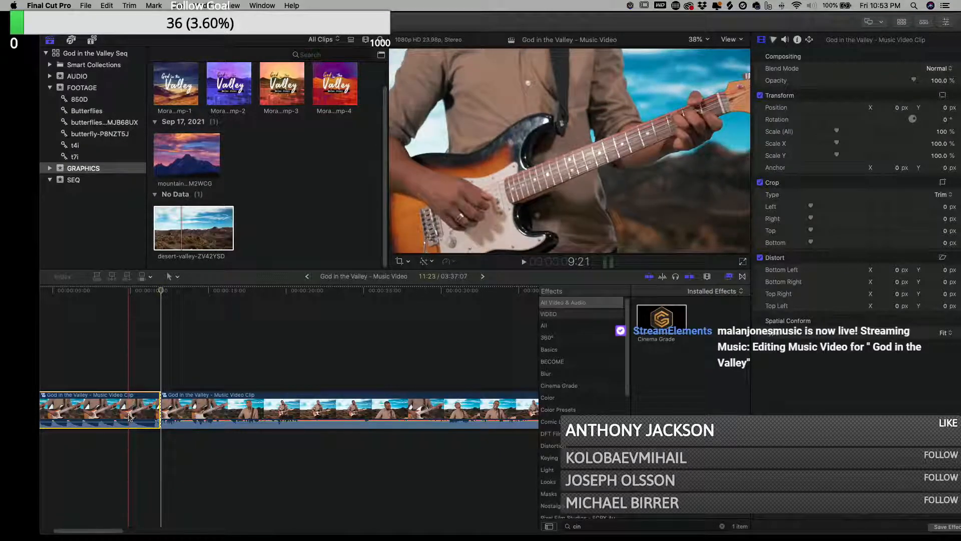
key(Delete)
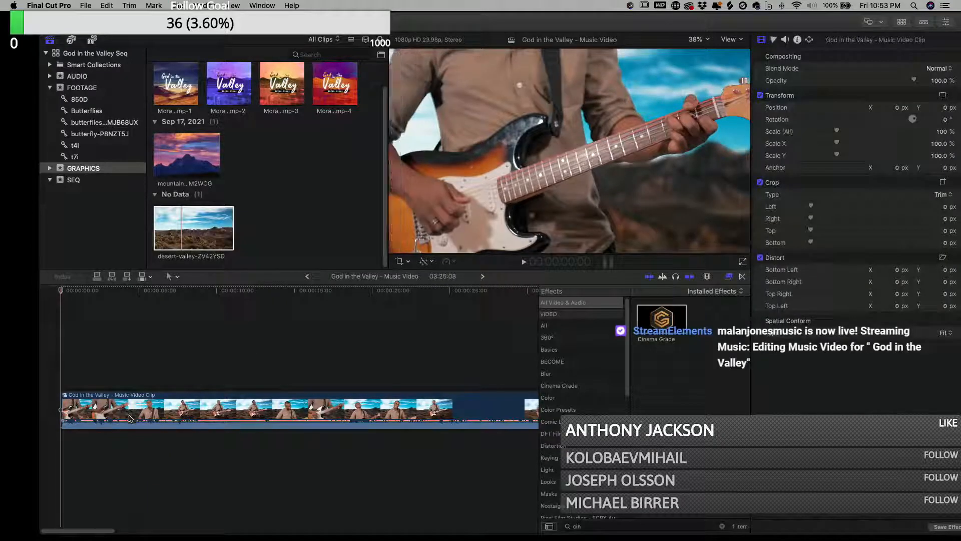
- Play back the trimmed edit, then open the compound clip and fit its contents in the timeline
key(space)
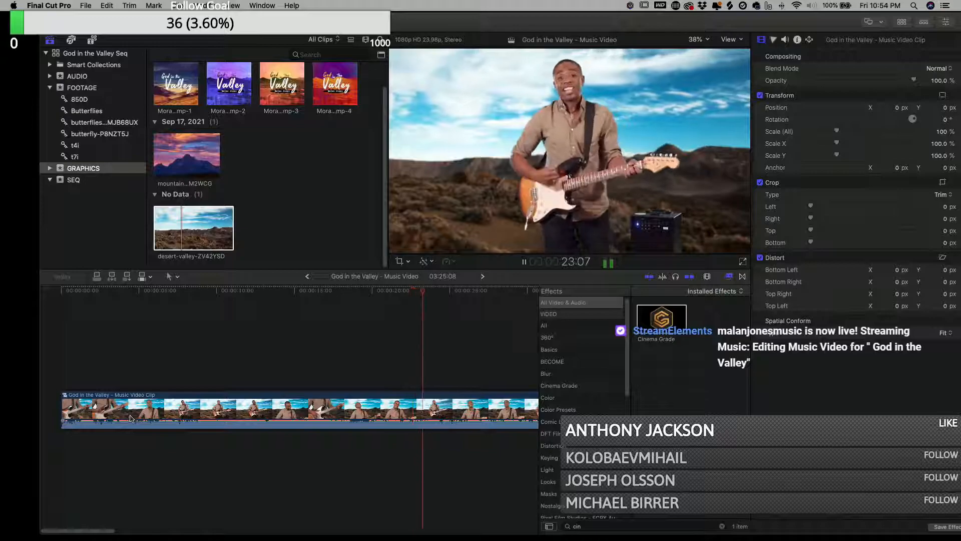
key(space)
click(336, 402)
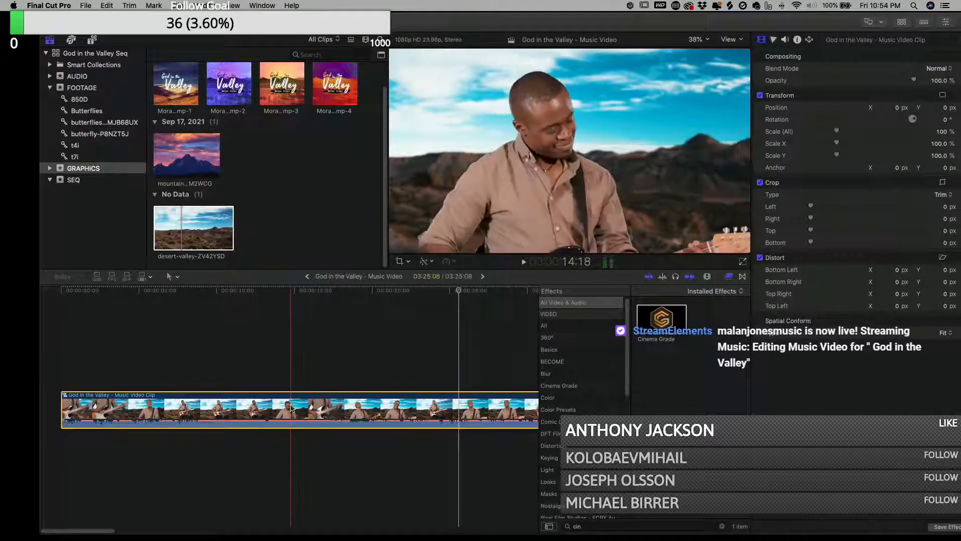
double_click(312, 407)
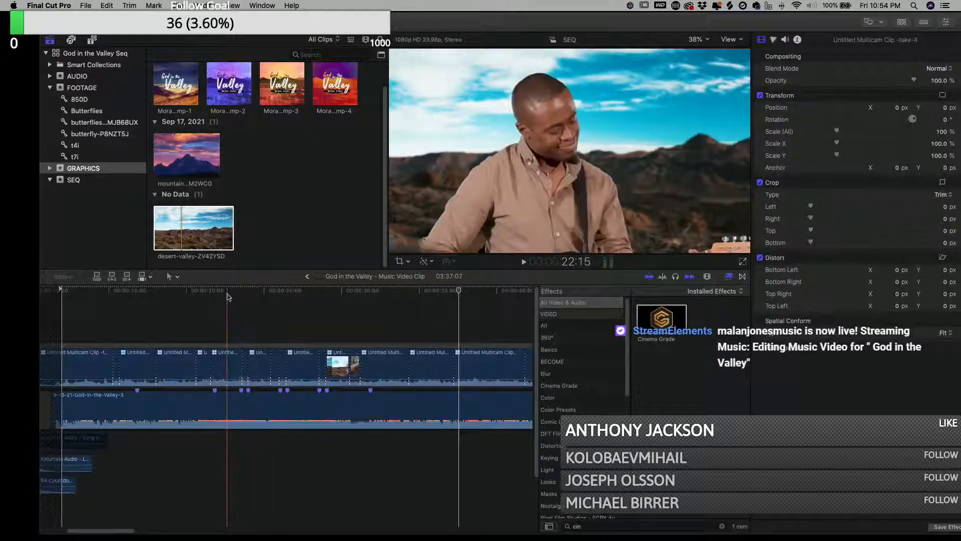
key(shift+z)
drag(514, 327, 61, 386)
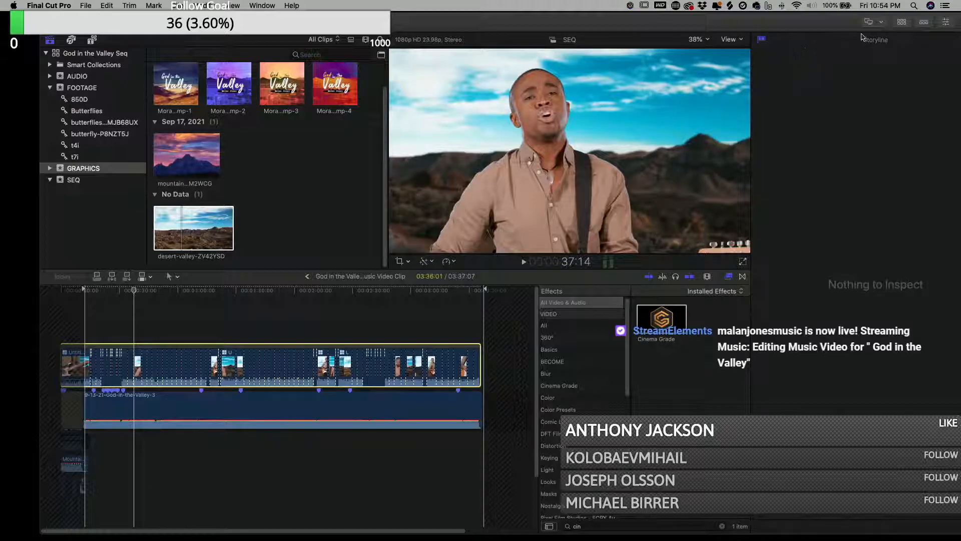
- Rearrange the workspace to hide the browser, keeping the viewer, inspector and timeline visible
drag(657, 28, 618, 30)
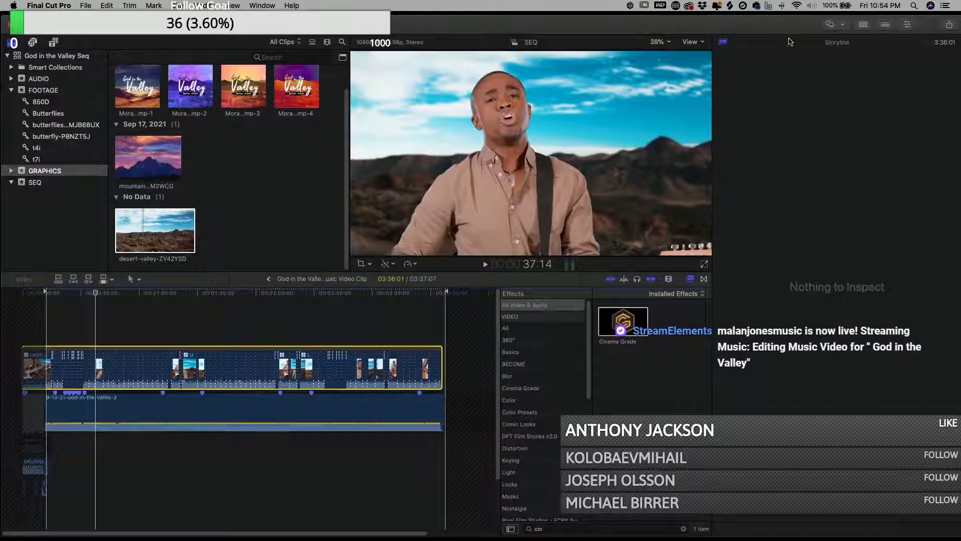
drag(750, 27, 749, 28)
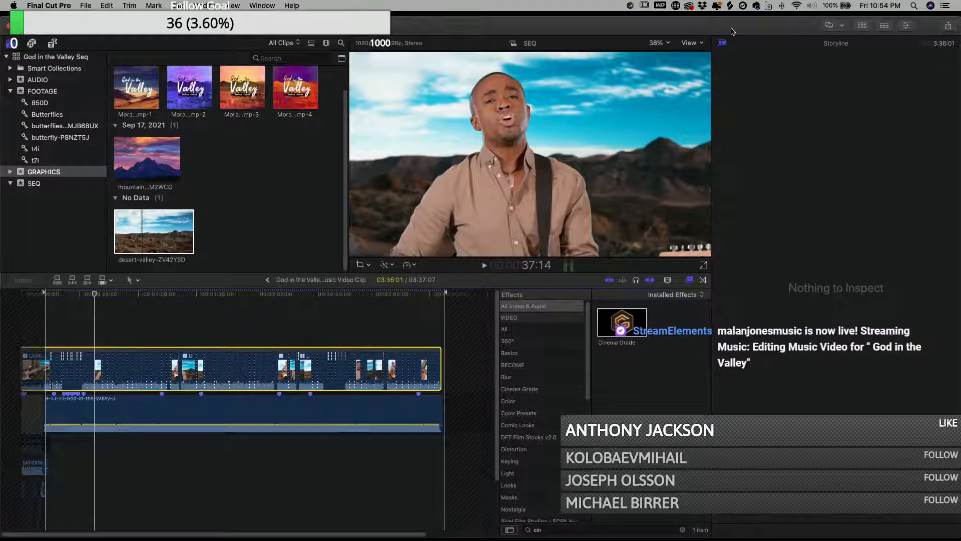
click(907, 27)
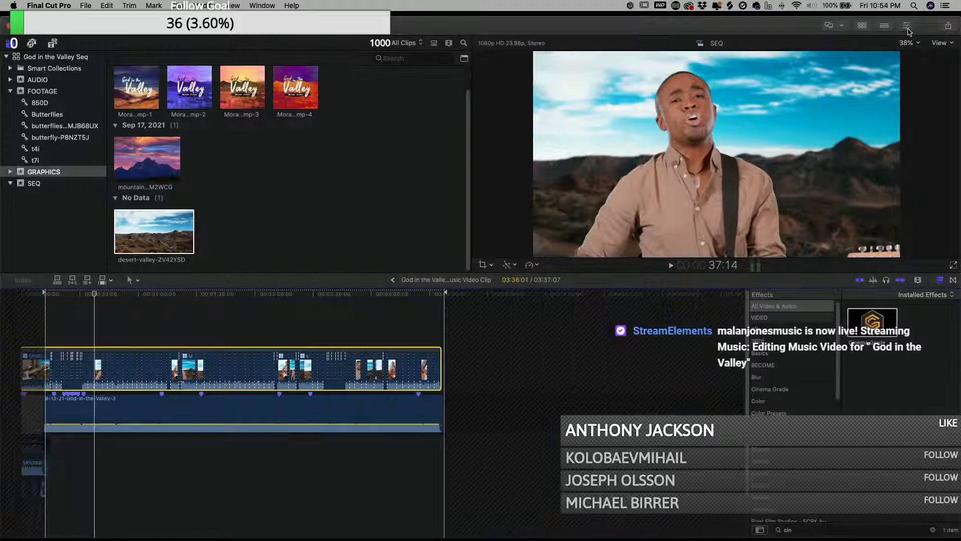
click(883, 30)
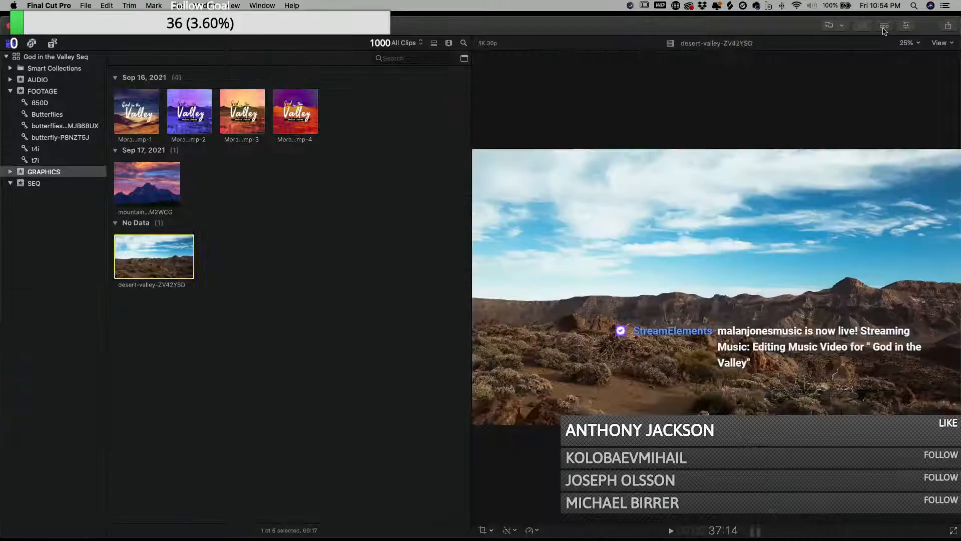
click(906, 27)
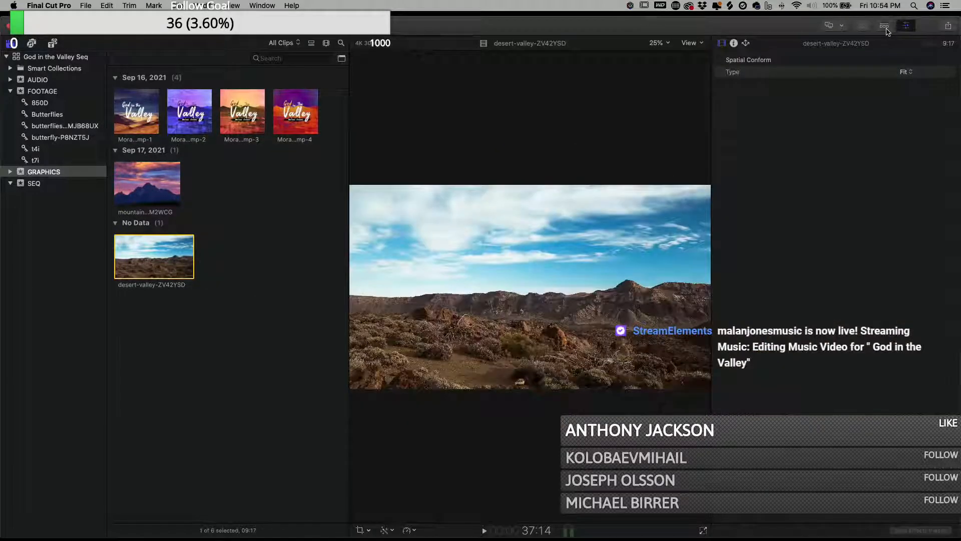
click(885, 28)
click(905, 28)
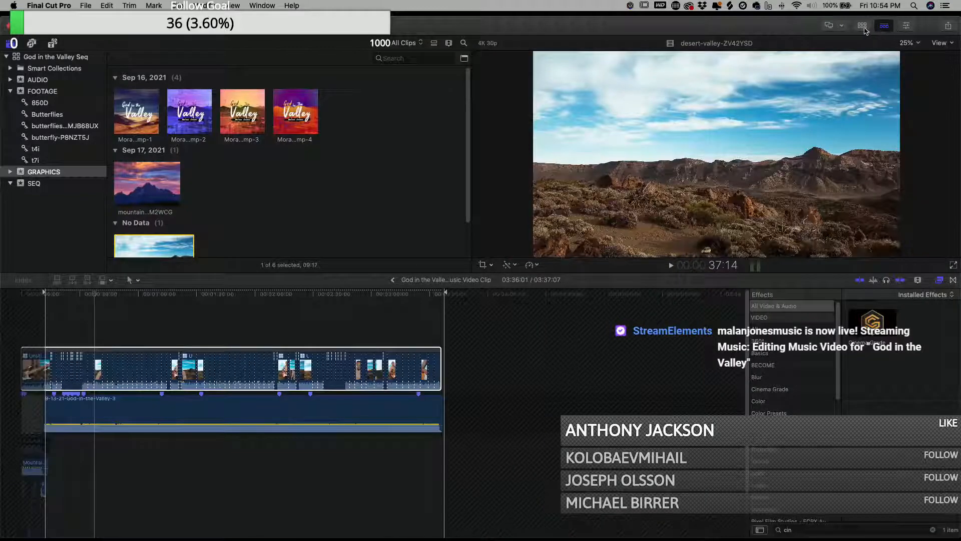
click(863, 28)
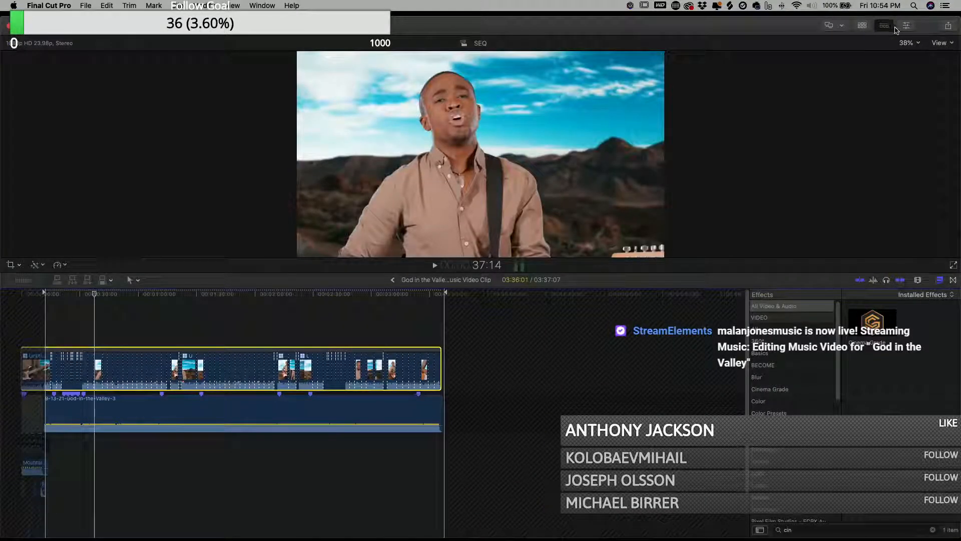
click(905, 27)
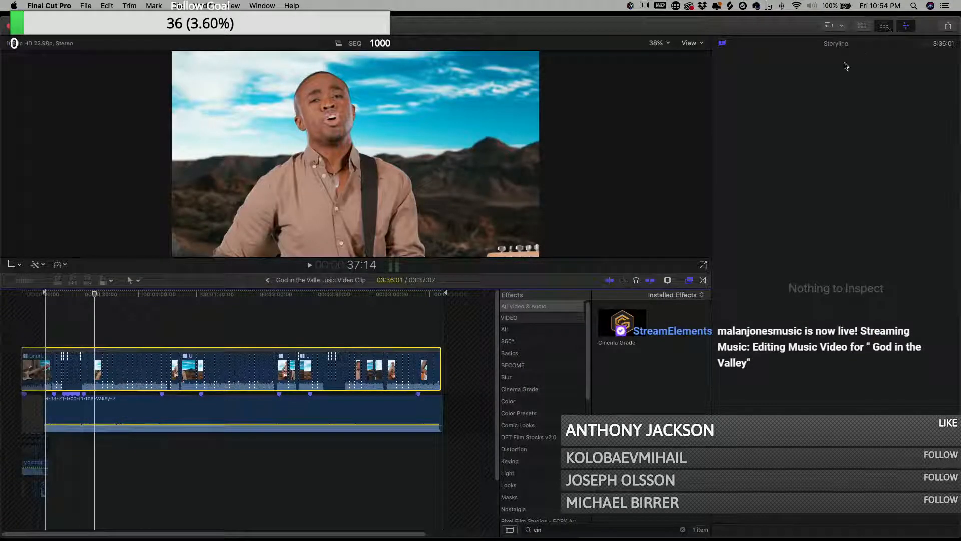
drag(451, 340, 18, 387)
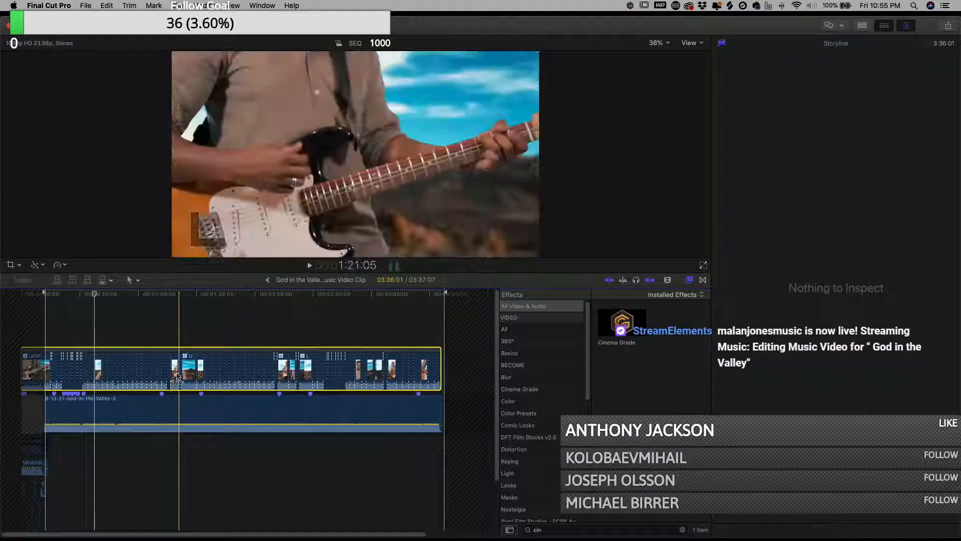
right_click(177, 375)
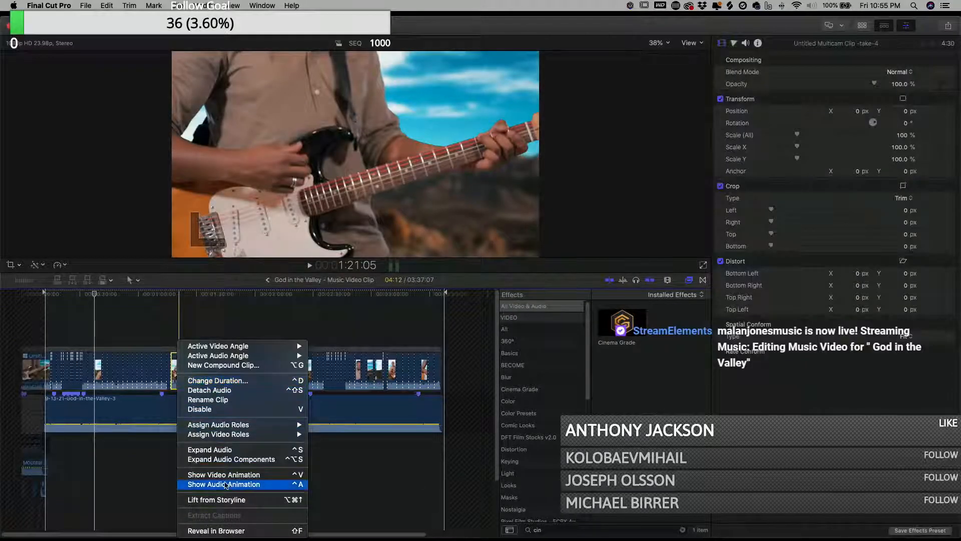
click(243, 395)
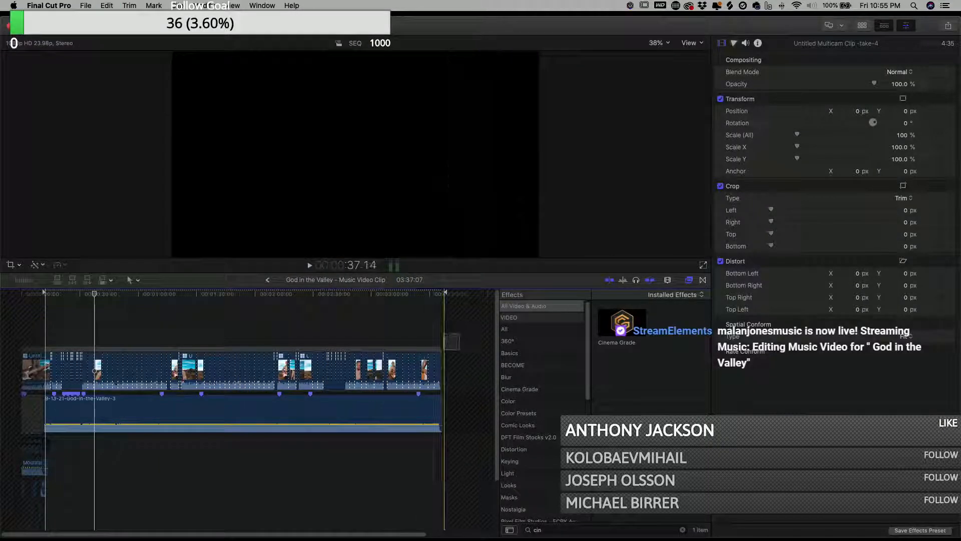
click(192, 371)
right_click(192, 374)
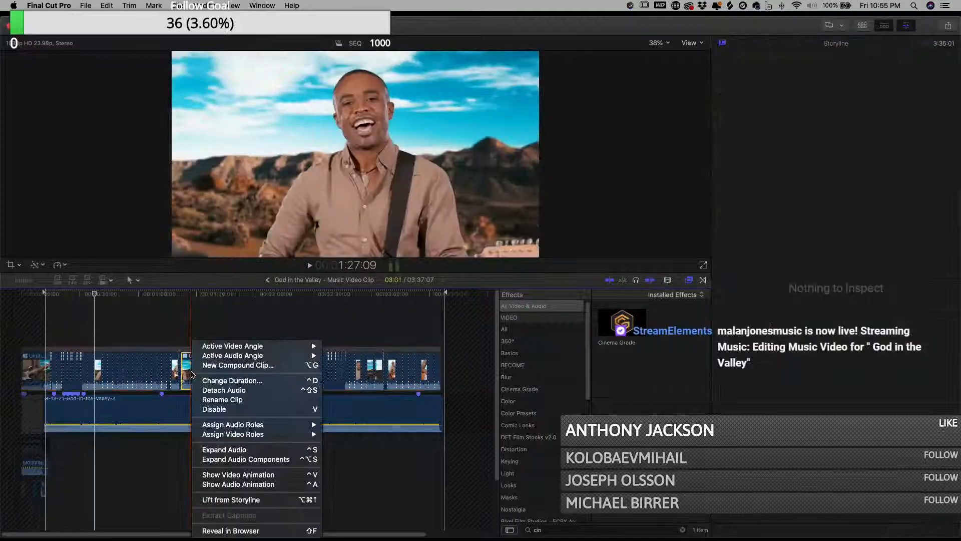
click(425, 329)
drag(480, 336, 21, 388)
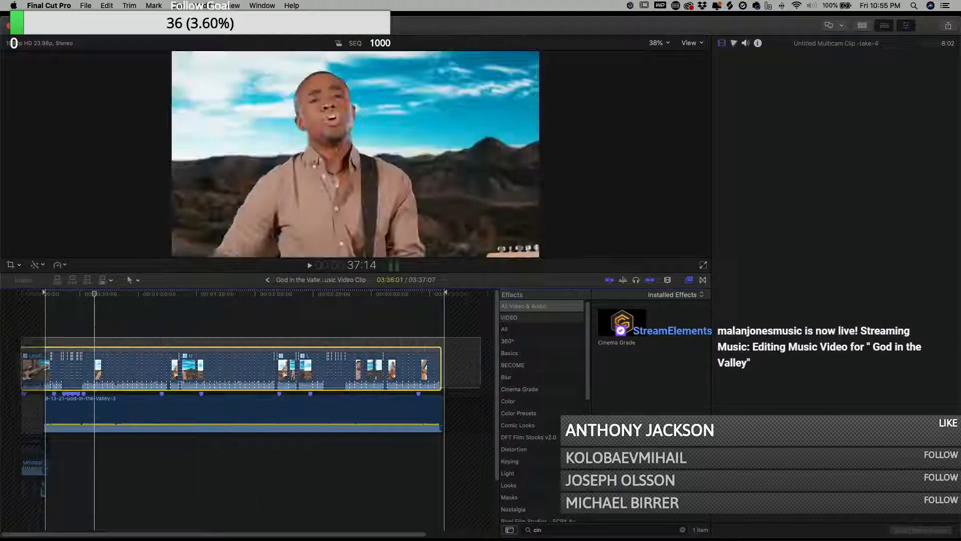
right_click(97, 380)
click(450, 328)
- Nest all clips inside the compound clip into another compound clip in the SEQ event, then return to the parent timeline
drag(463, 328, 21, 387)
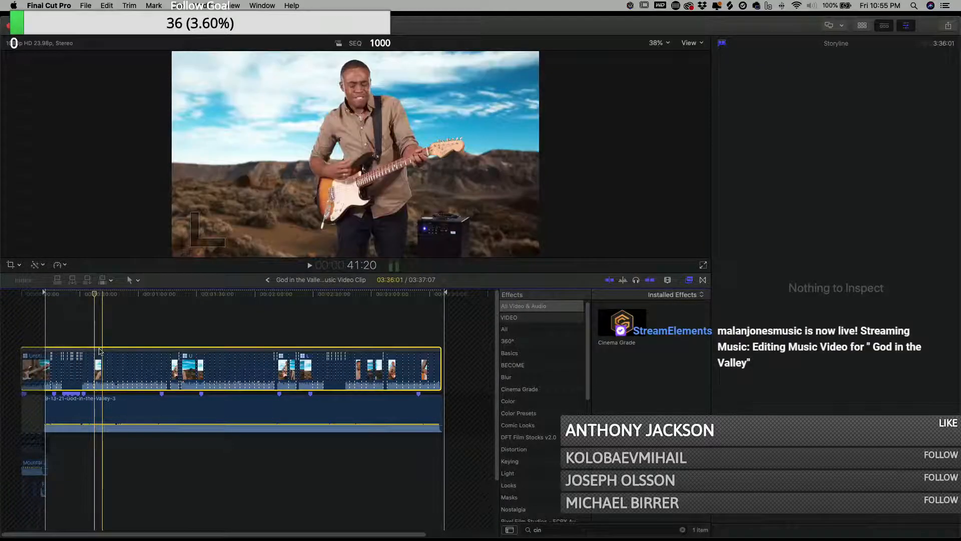
right_click(201, 372)
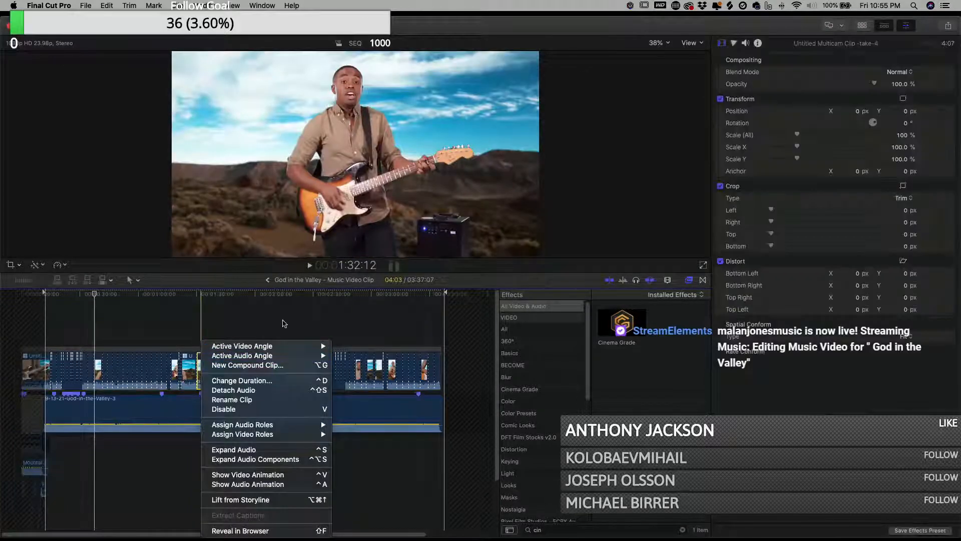
click(284, 323)
click(143, 383)
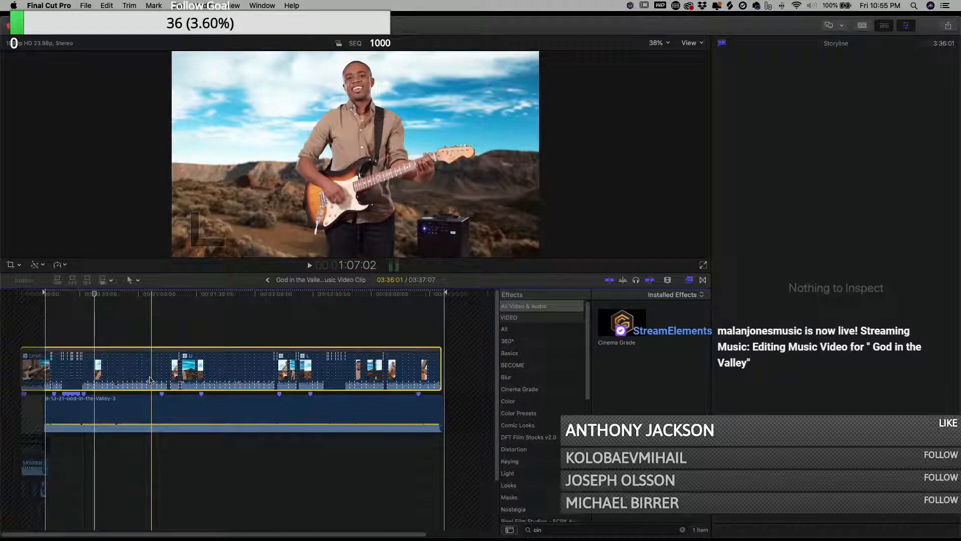
key(alt+g)
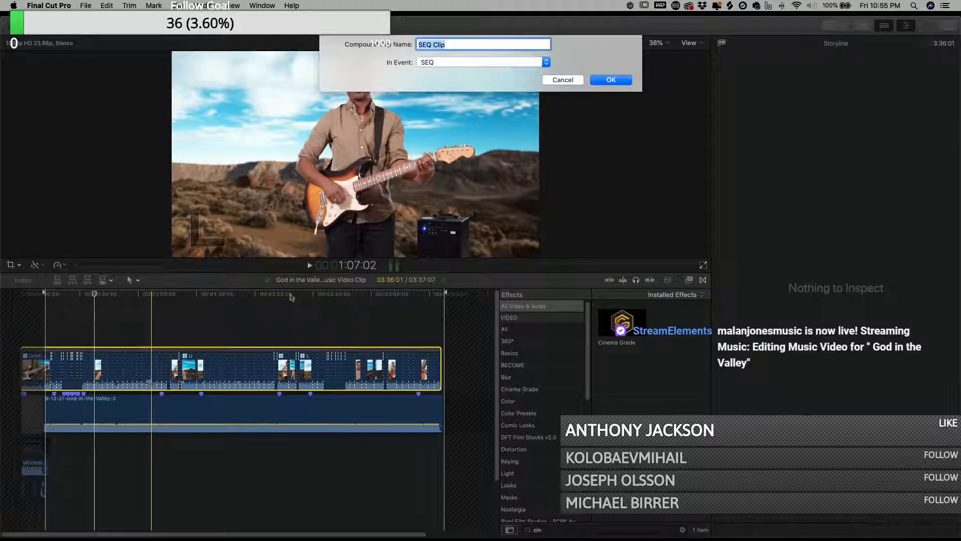
click(612, 80)
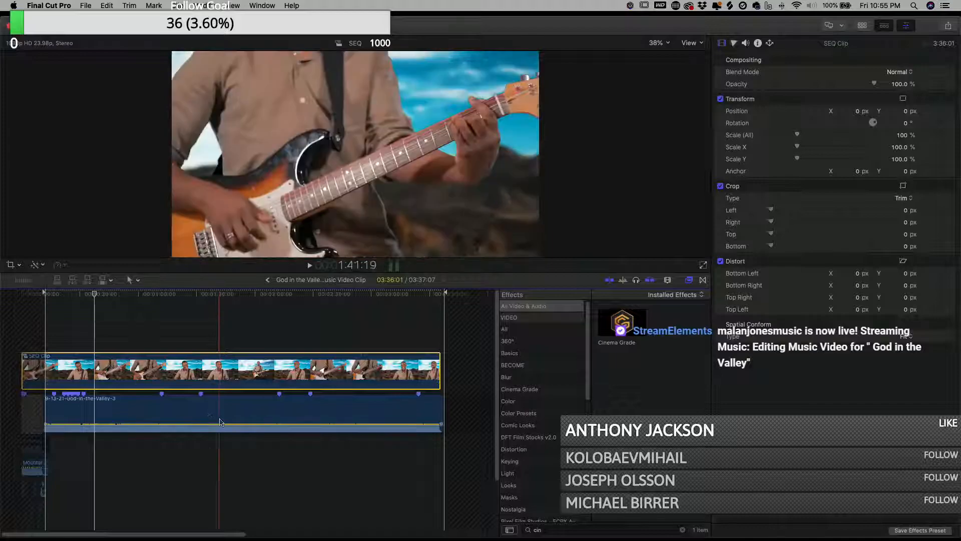
key(super+bracketleft)
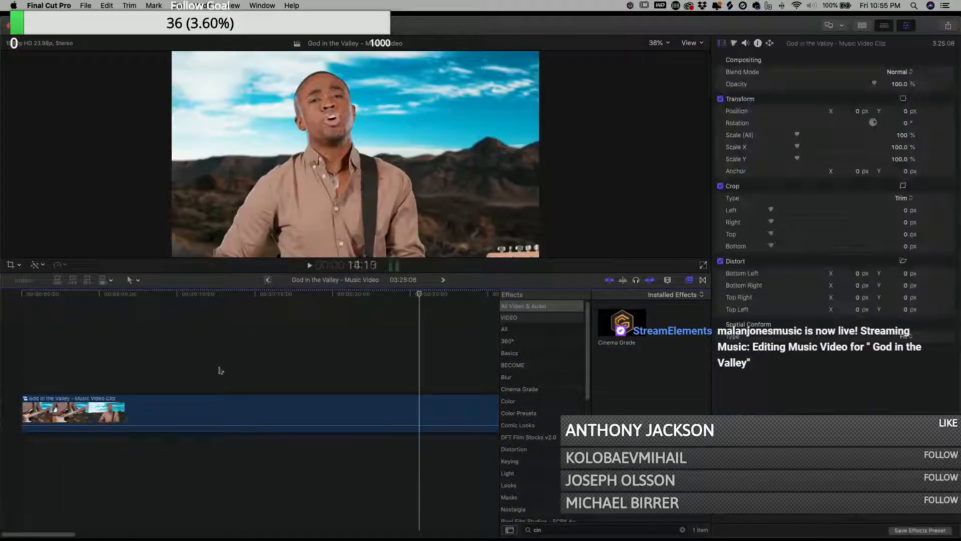
- Play back the edit from the start in full-screen view, then leave full screen
click(204, 349)
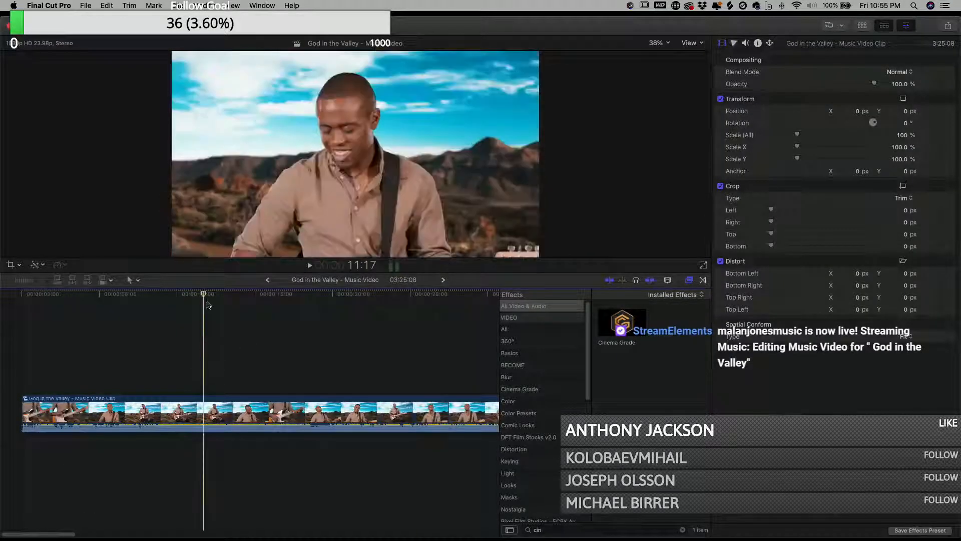
drag(207, 297, 378, 304)
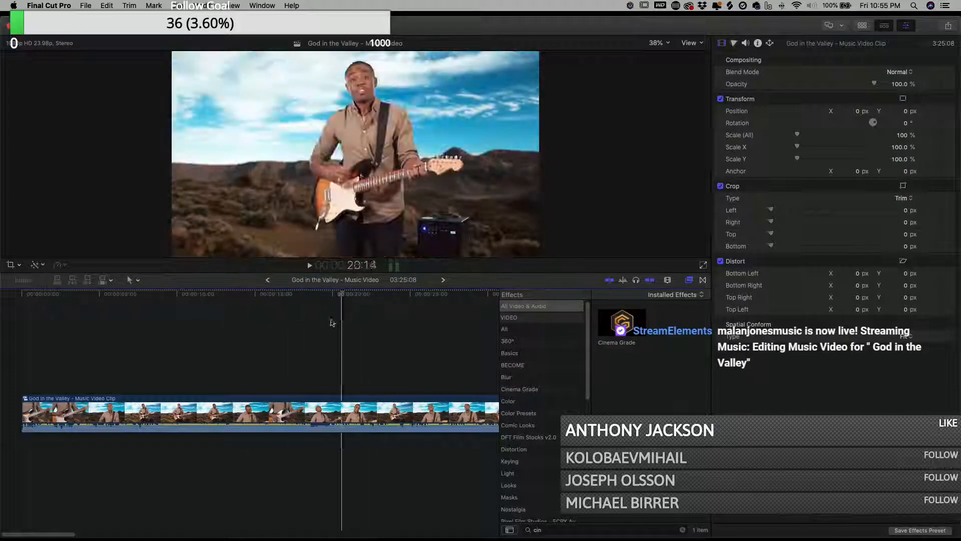
key(Home)
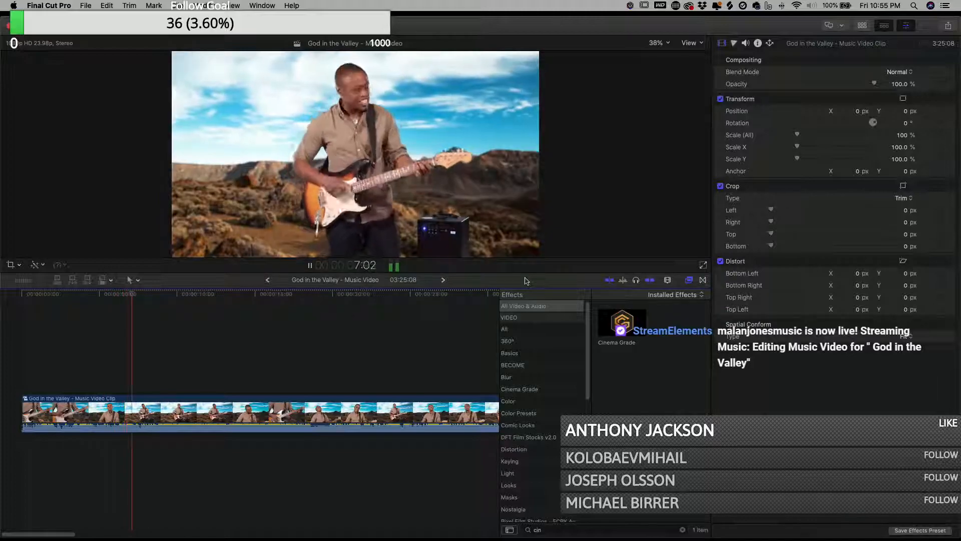
click(704, 266)
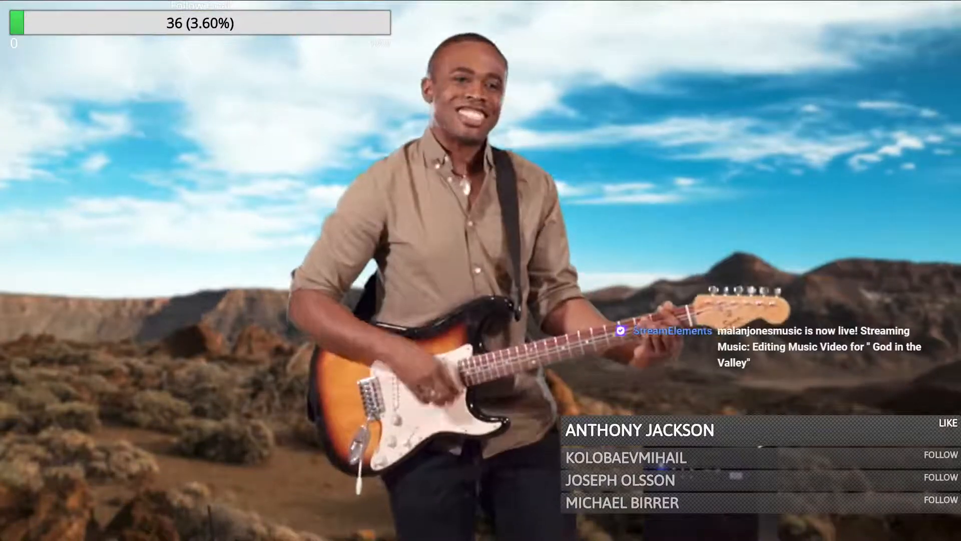
key(Escape)
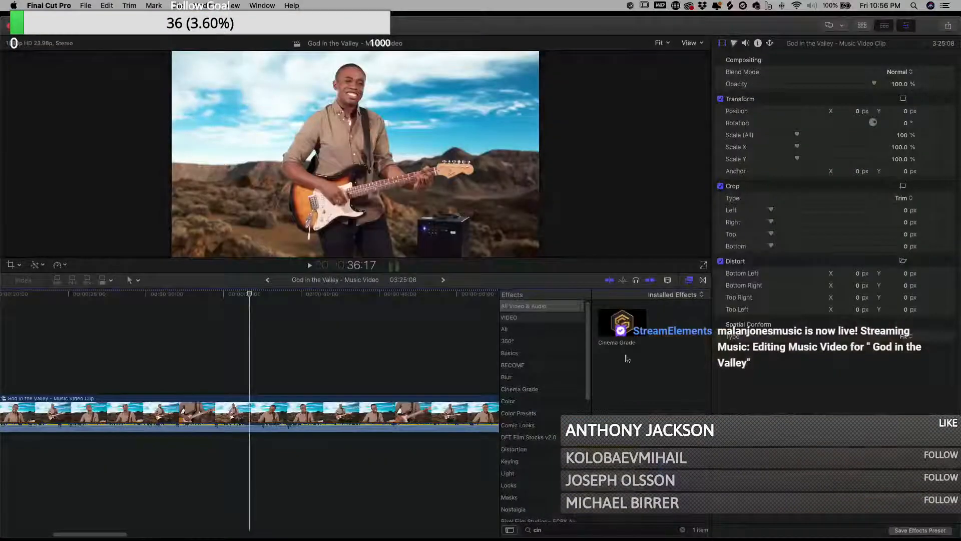
- Open the nested compound clips and switch one multicam clip's active video angle to Guitar WS
click(253, 418)
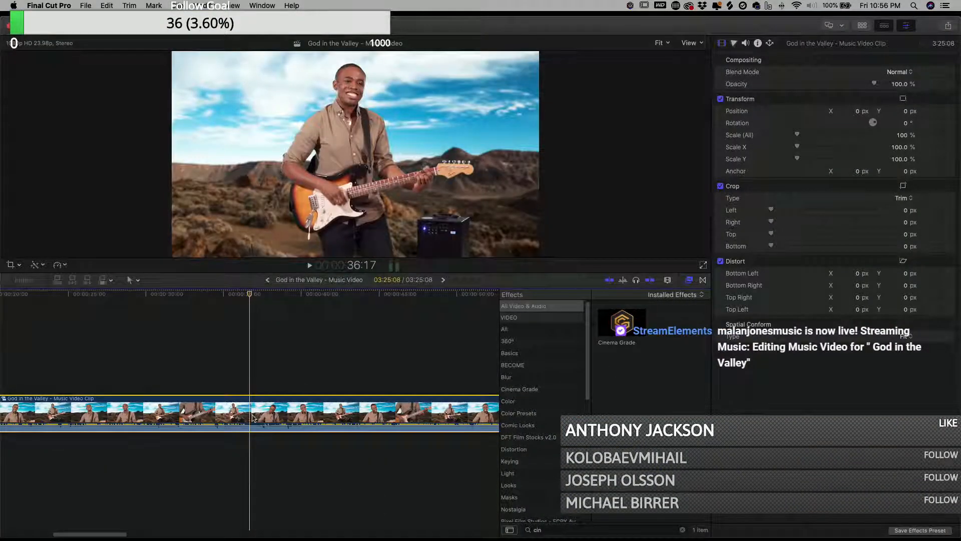
double_click(253, 418)
double_click(253, 373)
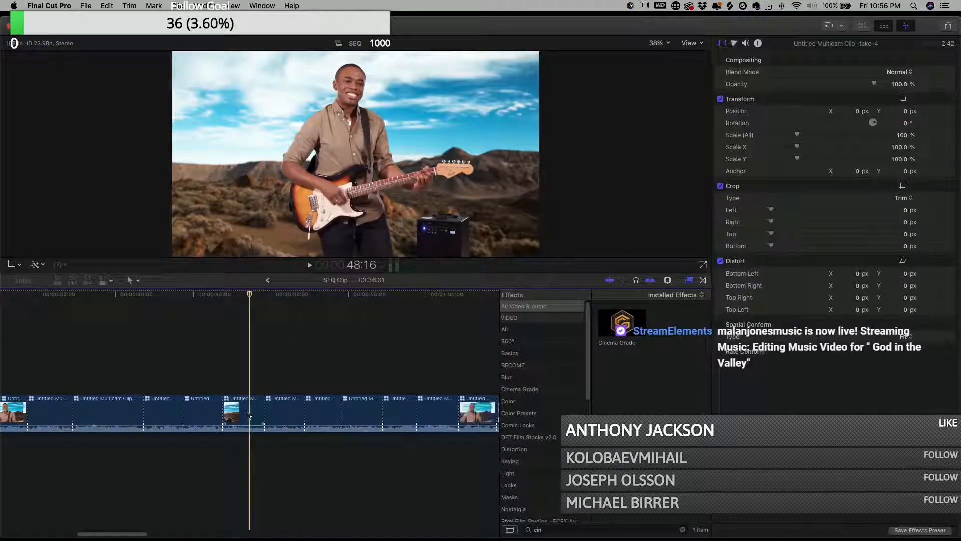
right_click(248, 415)
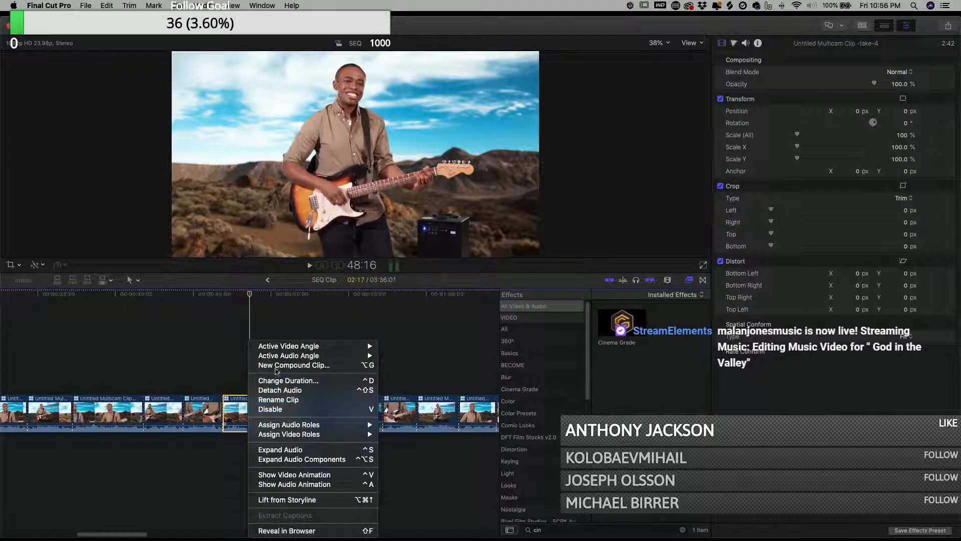
mouse_move(294, 349)
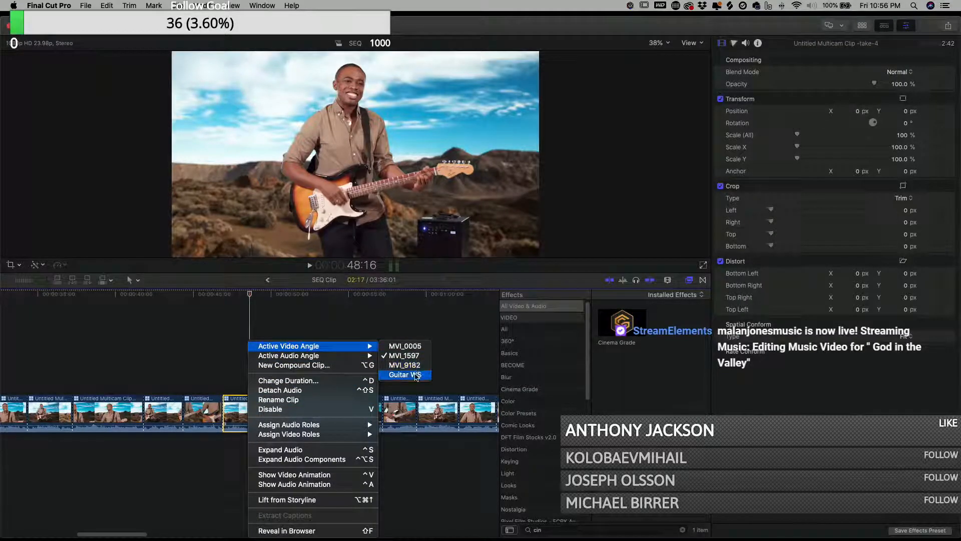
click(415, 376)
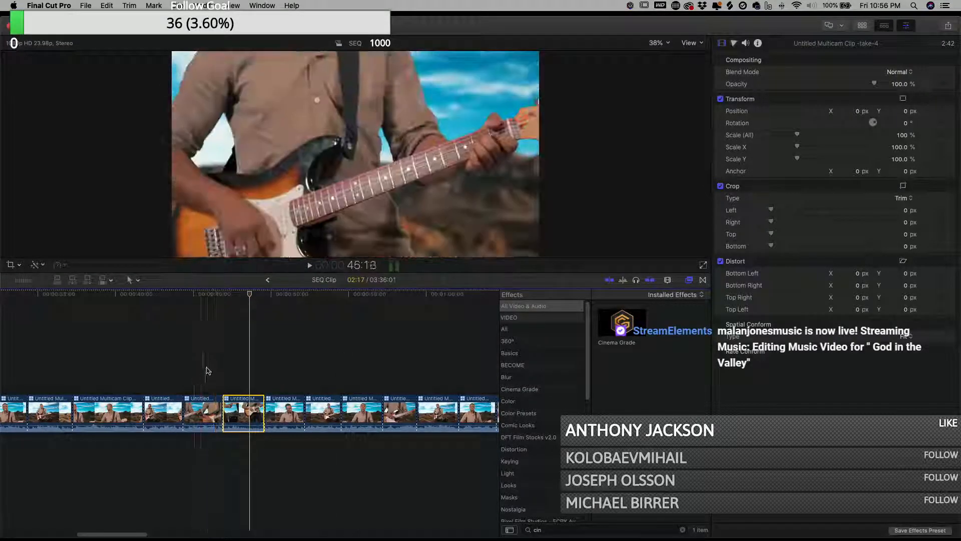
- Play back the angle change, then step back up through the parent timelines, fitting the timeline to the window
click(209, 370)
click(244, 415)
key(space)
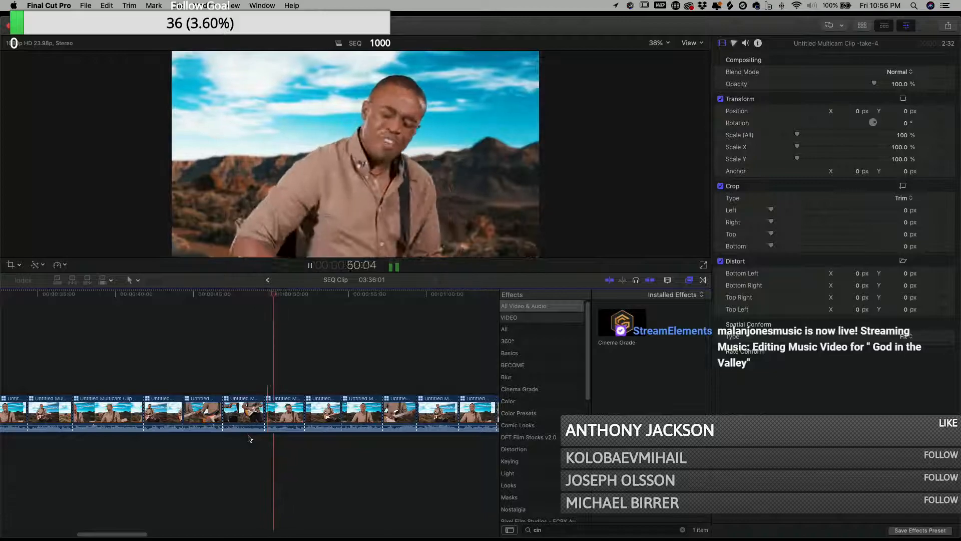
click(267, 280)
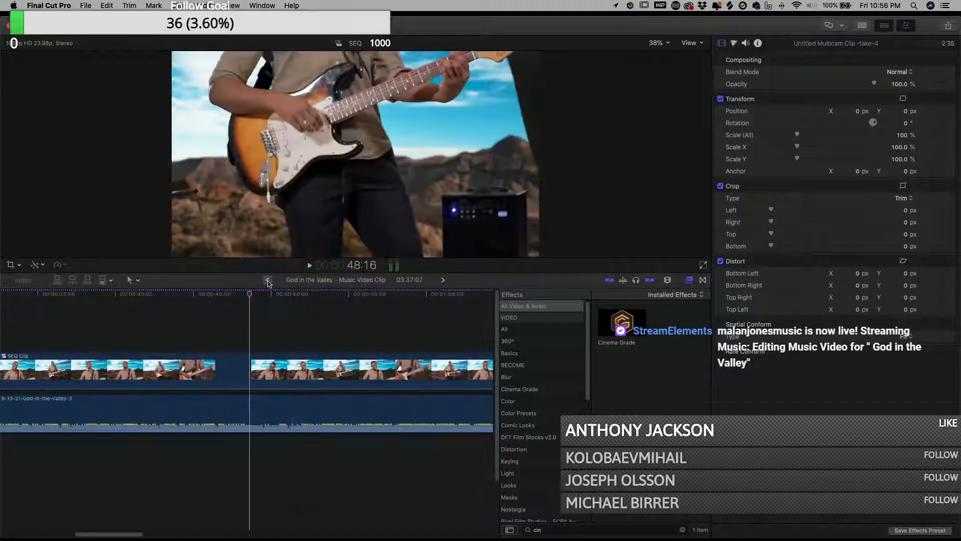
click(167, 310)
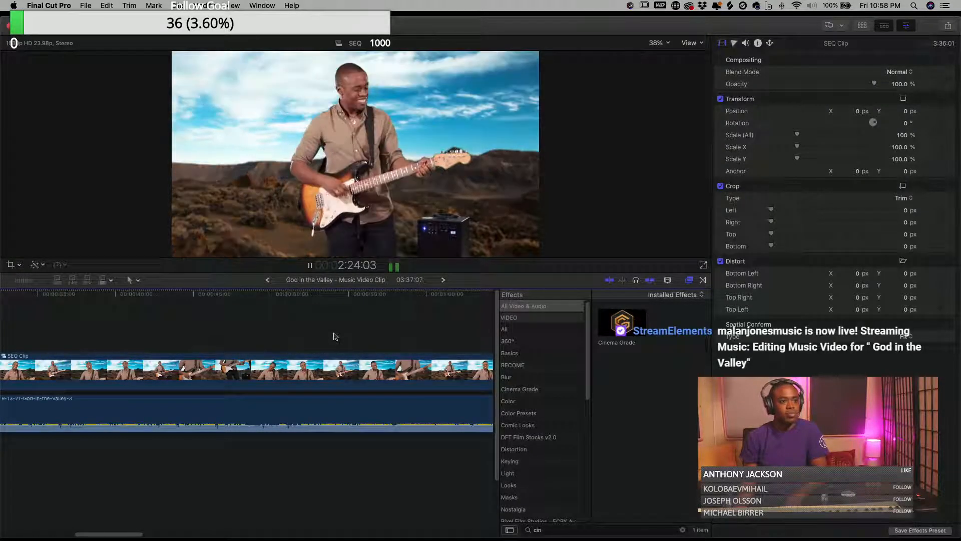
click(359, 340)
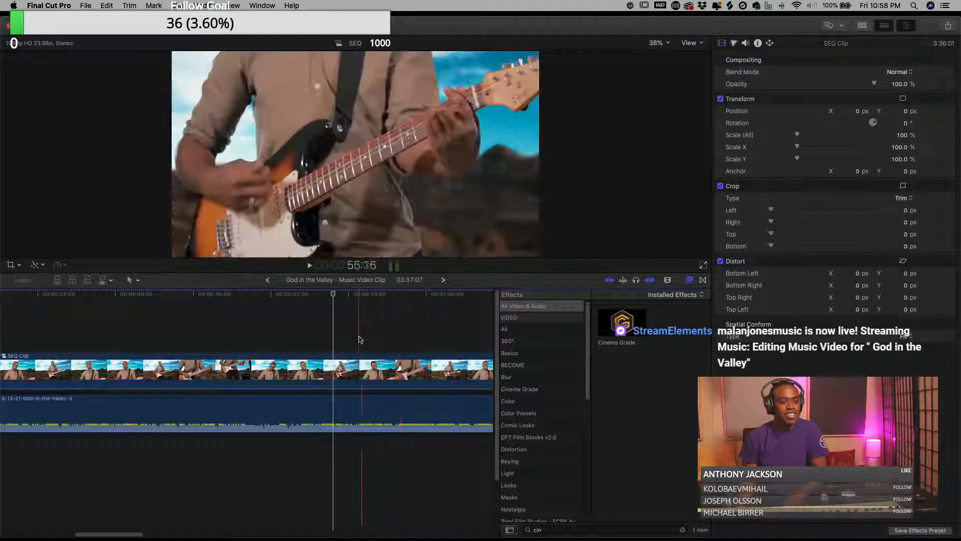
key(shift+z)
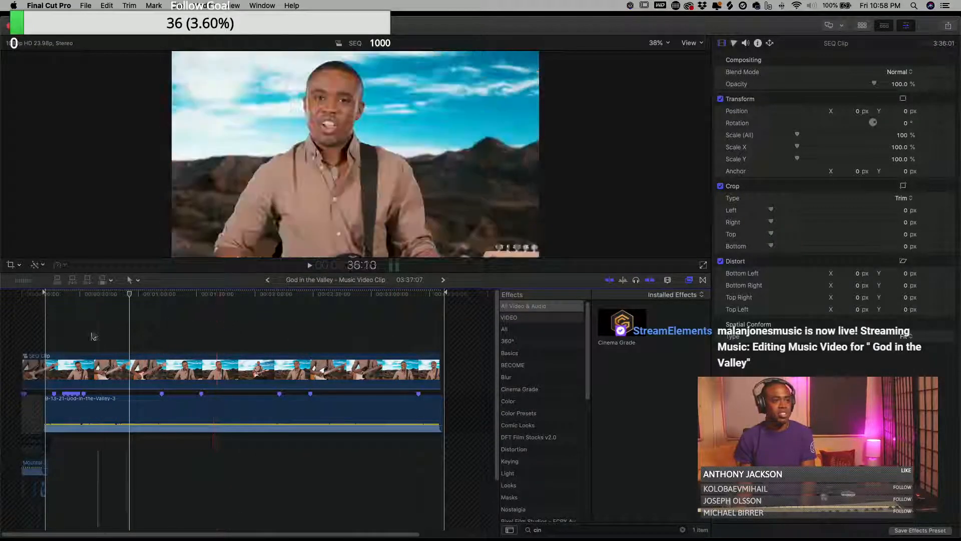
click(269, 281)
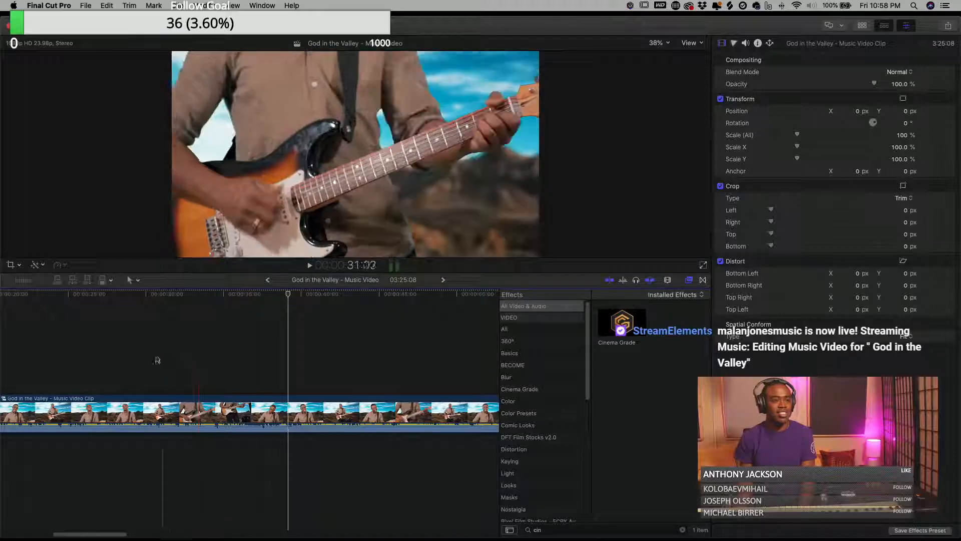
- Reposition the application window, fit and skim the main timeline, and reopen the compound clip
click(115, 359)
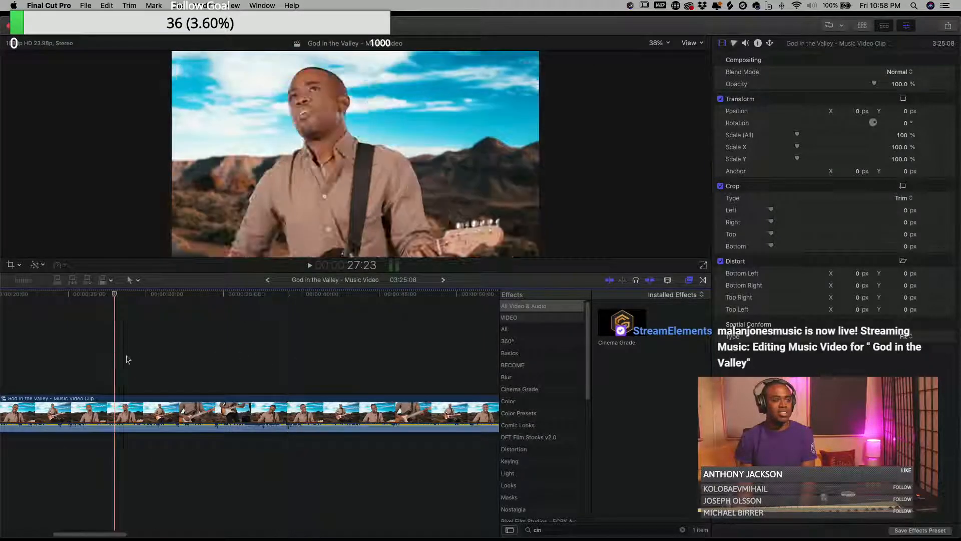
drag(173, 30, 228, 27)
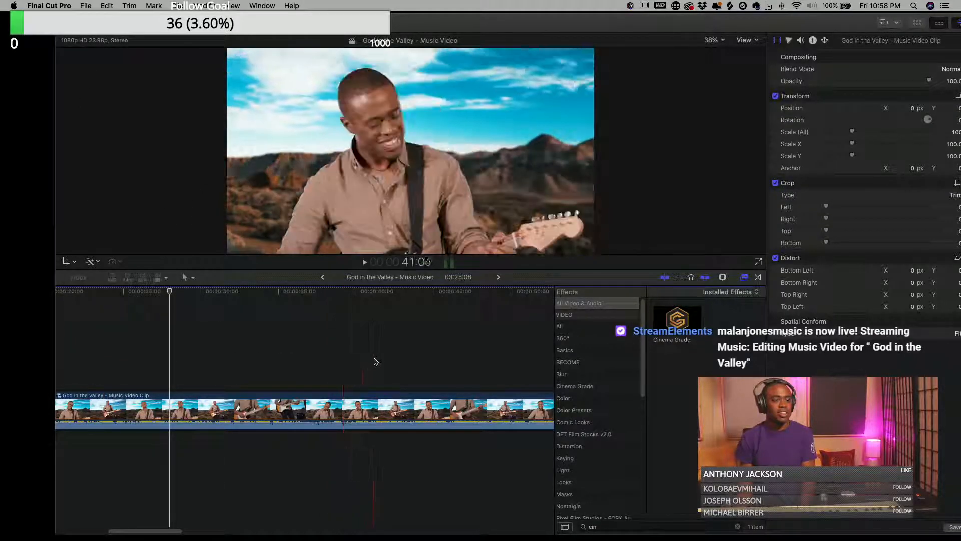
key(shift+z)
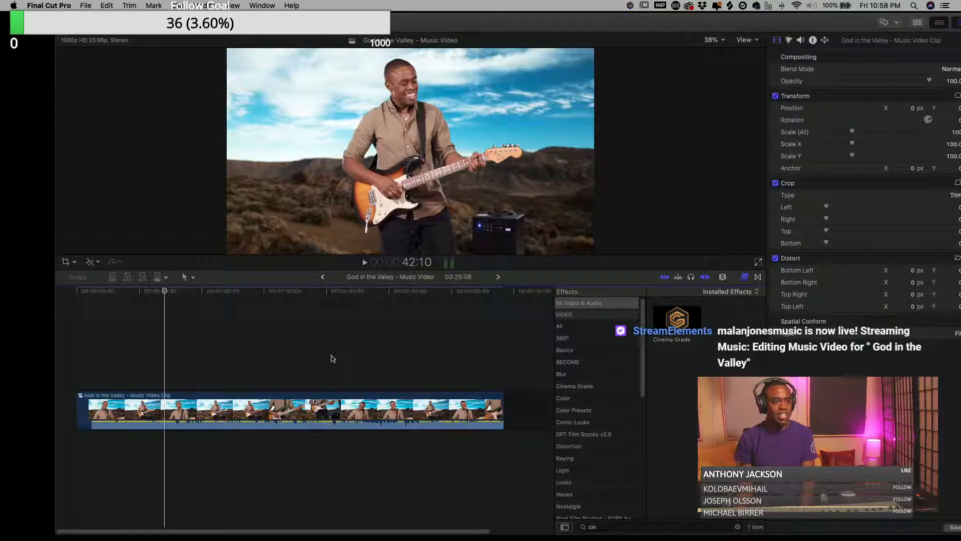
click(425, 353)
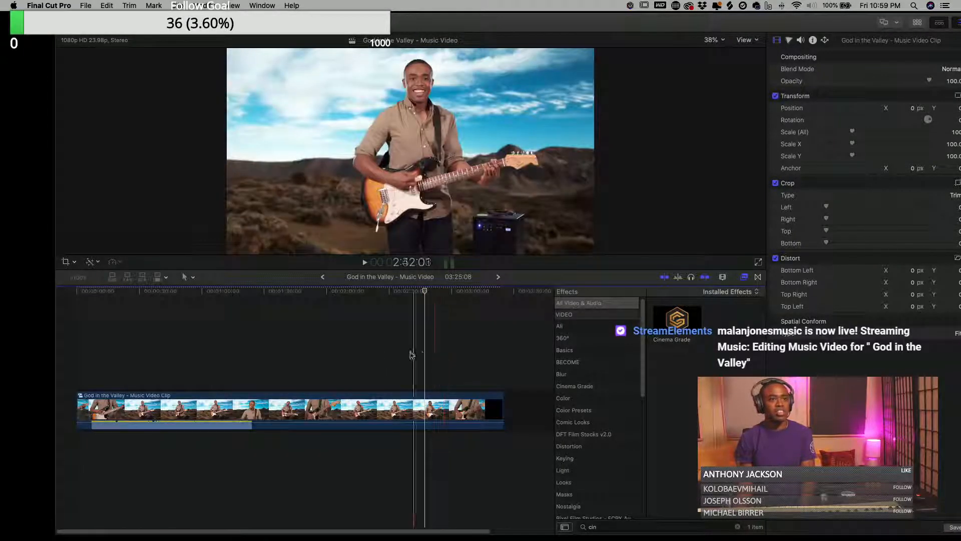
click(376, 349)
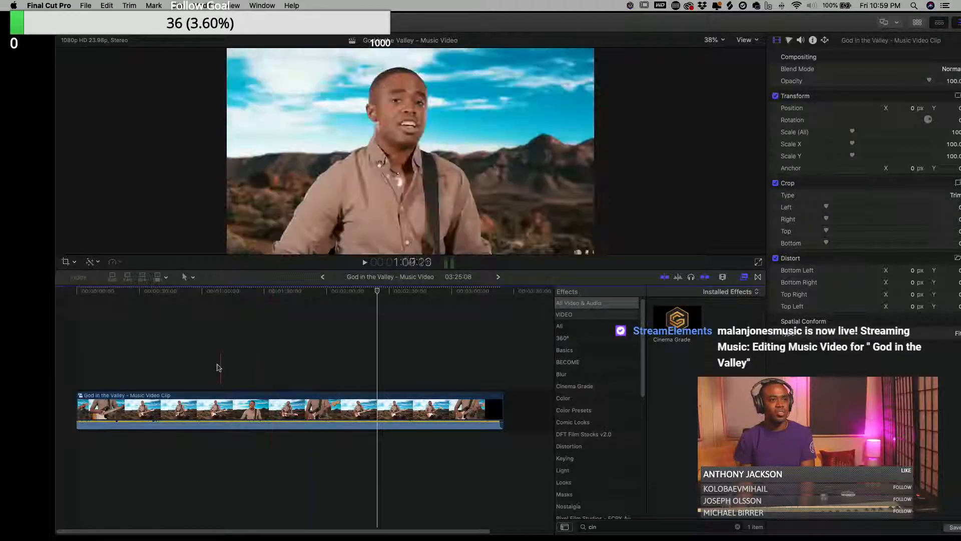
click(151, 369)
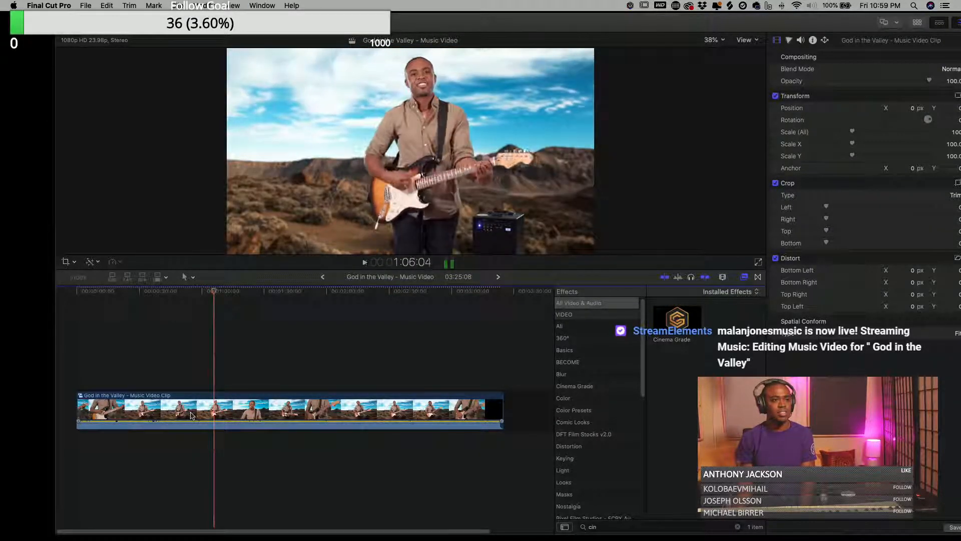
click(206, 410)
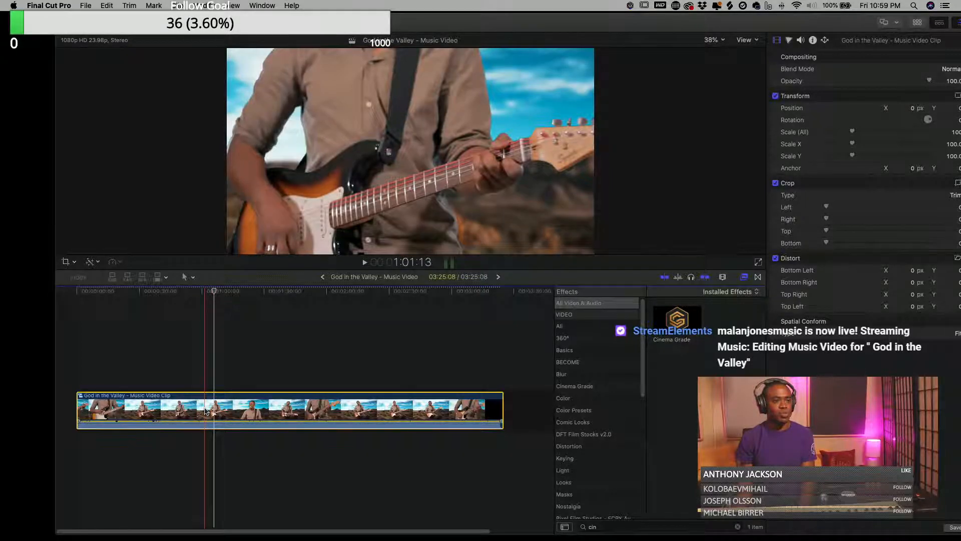
double_click(205, 410)
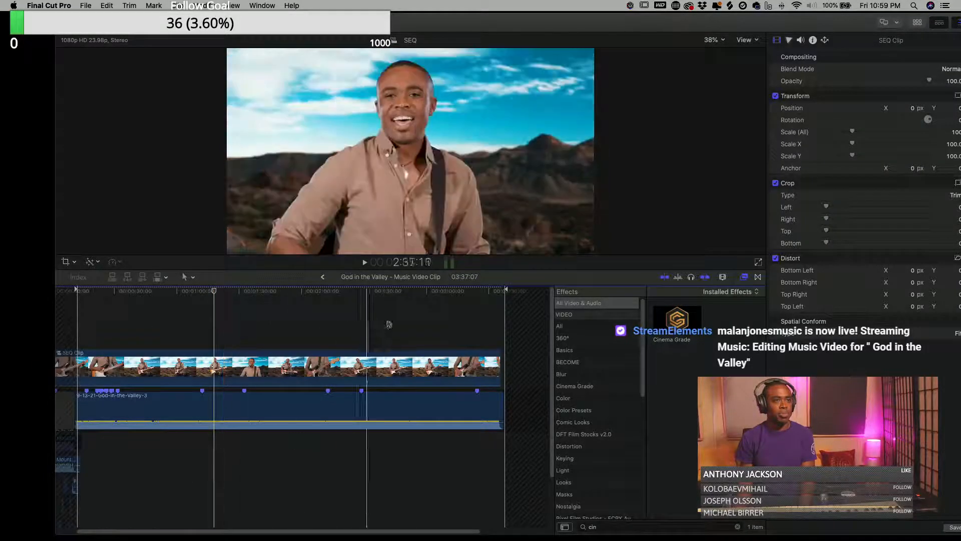